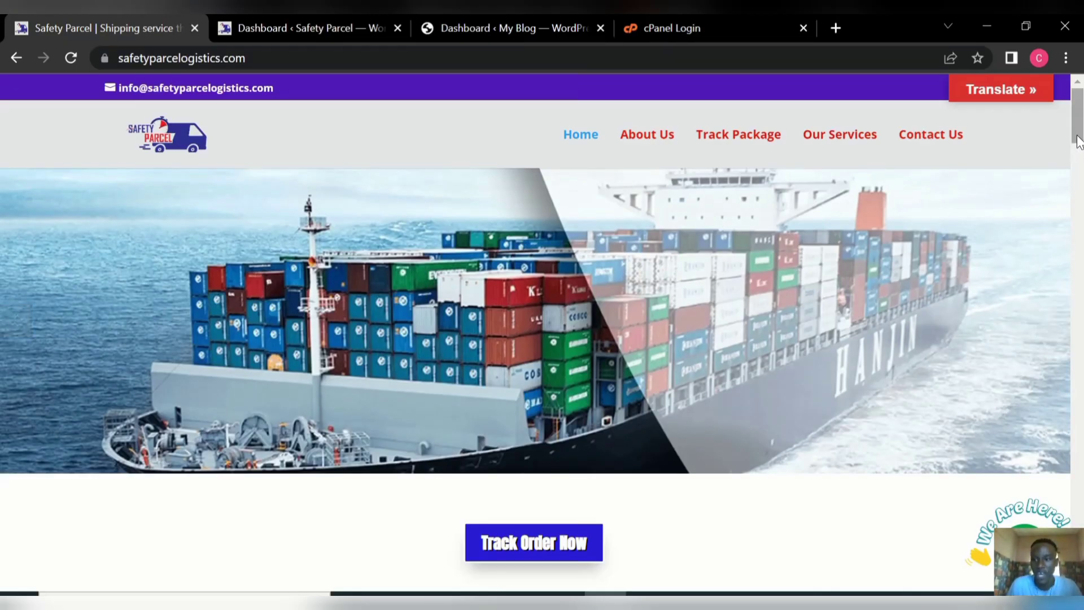
Scroll the home page, try the package tracking form, and return to the home page.
left_click_drag(1079, 142, 1082, 162)
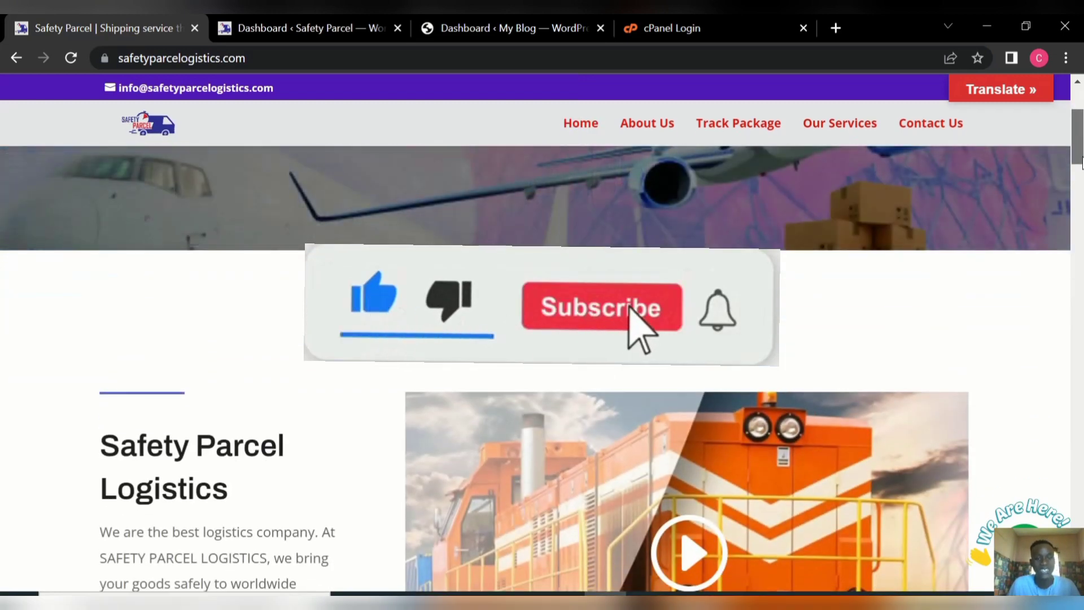
left_click_drag(1082, 163, 1082, 190)
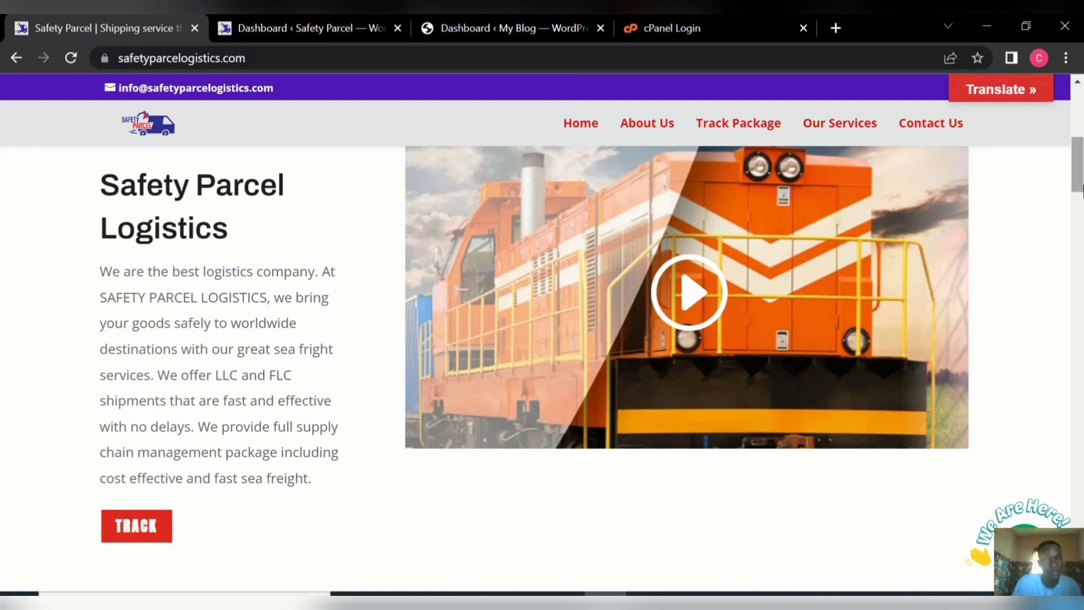
left_click_drag(1081, 190, 1080, 299)
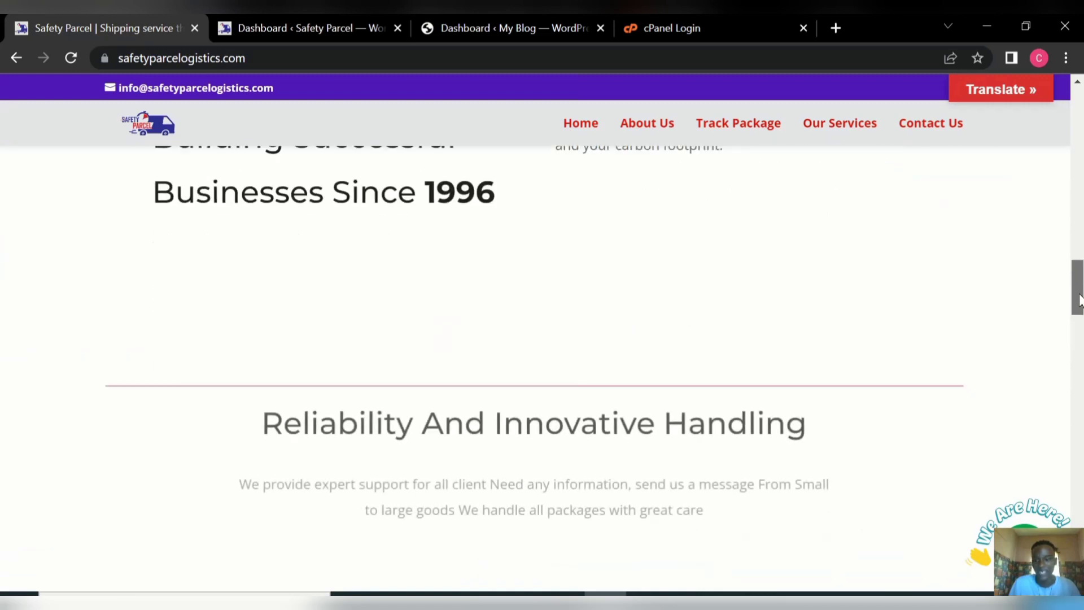
scroll(1067, 418, "down", 4)
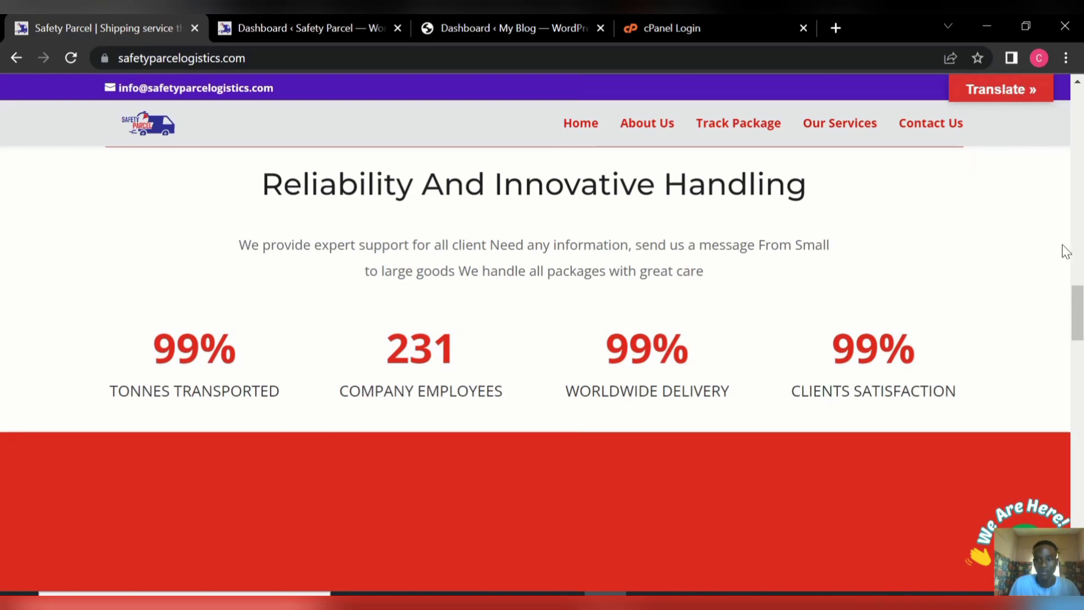
left_click_drag(1077, 311, 1081, 110)
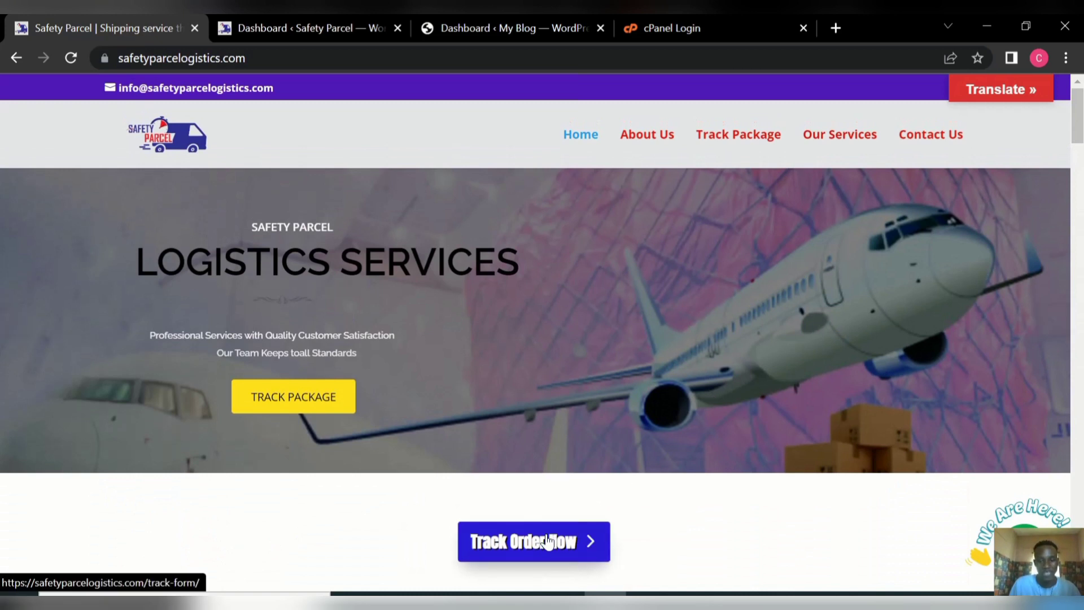
left_click(547, 541)
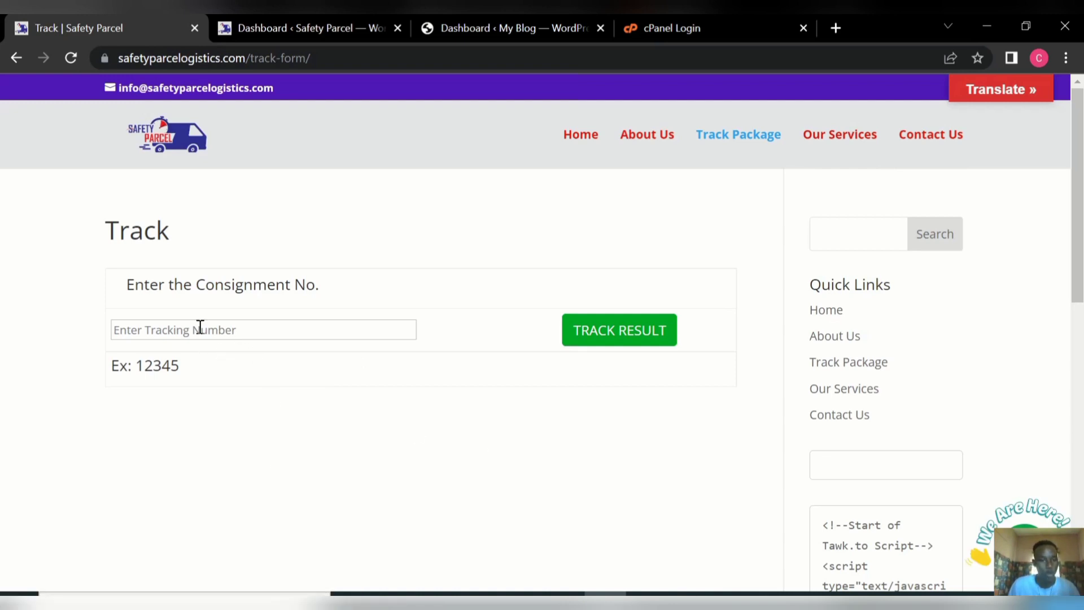
left_click(242, 330)
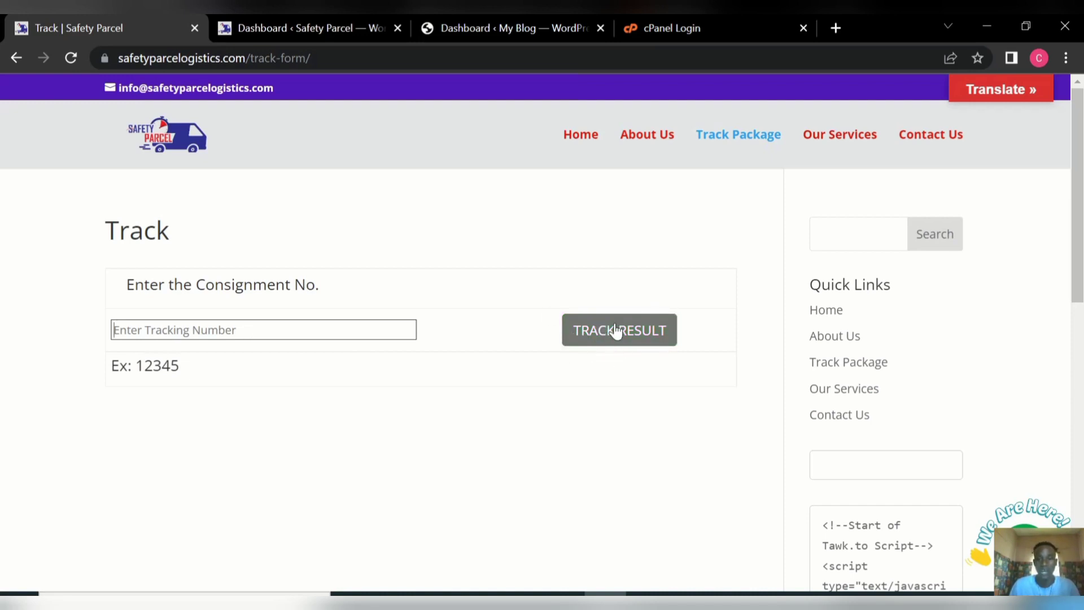
left_click(580, 137)
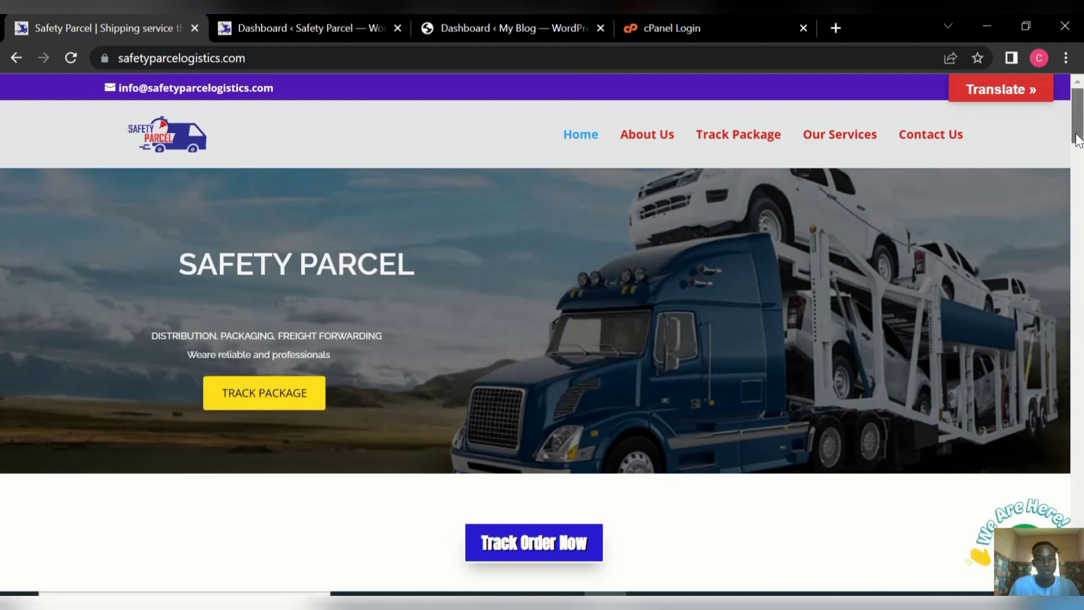
Open the About Us page and scroll through its content.
mouse_move(1079, 138)
left_mouse_down()
mouse_move(1080, 226)
mouse_move(1080, 130)
left_mouse_up()
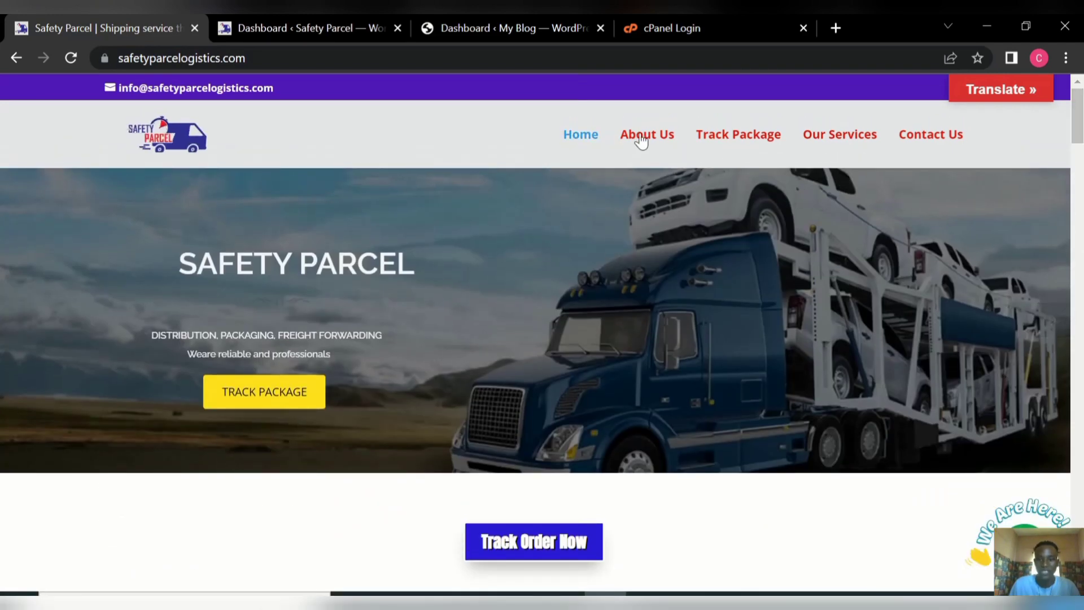
left_click(644, 140)
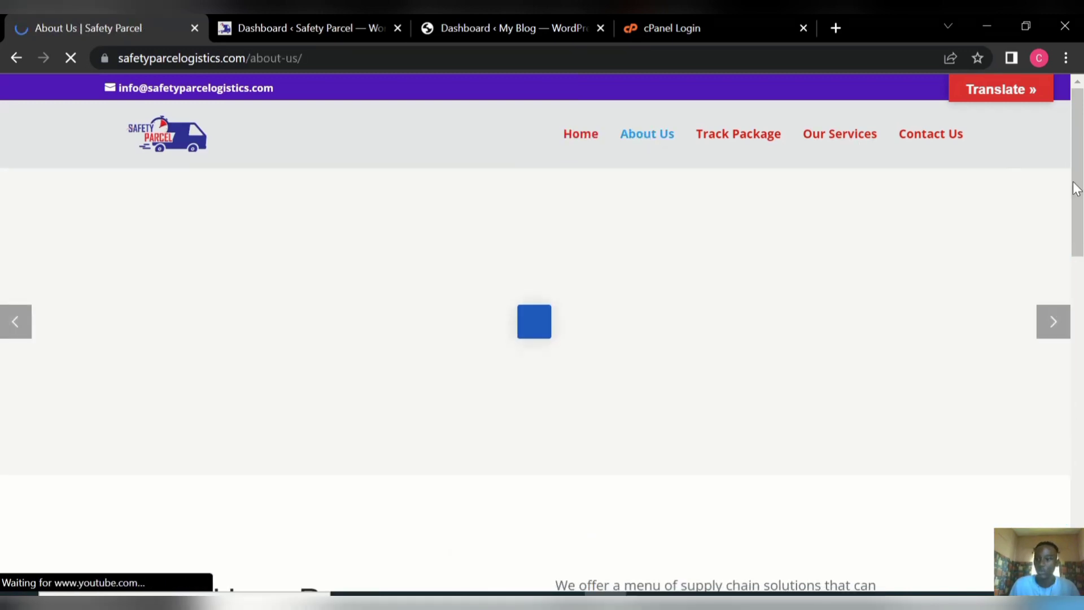
scroll(1078, 210, "down", 1)
scroll(1078, 210, "down", 5)
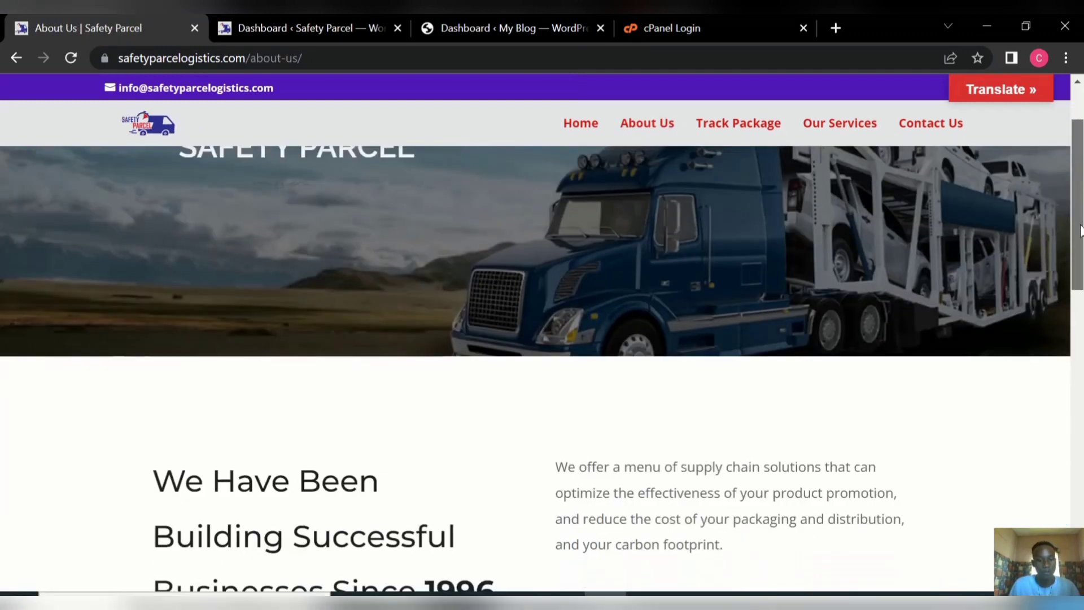
scroll(1080, 245, "up", 6)
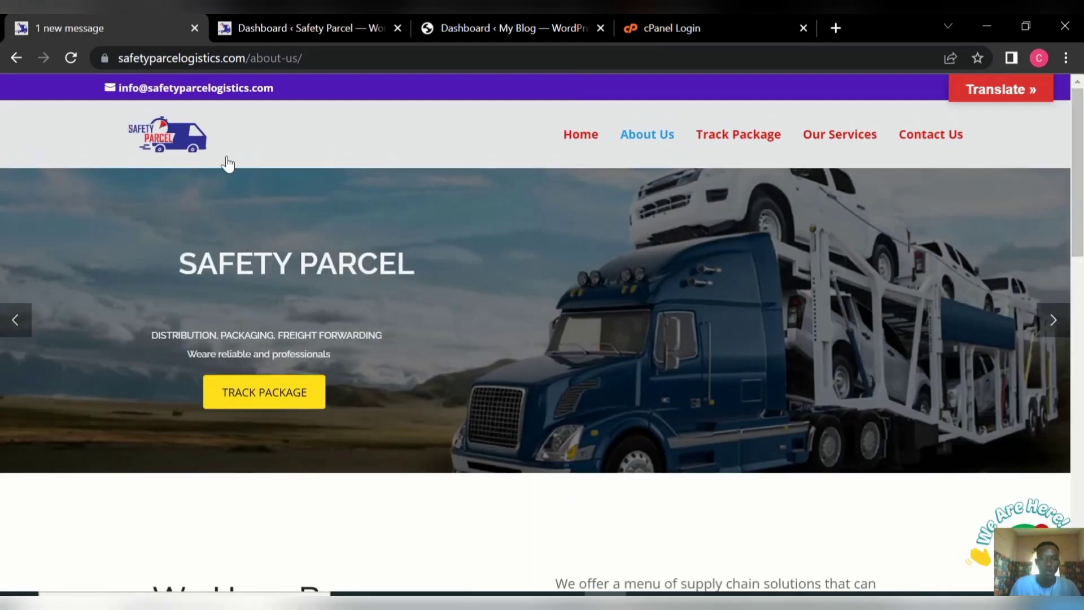
Visit the Track Package and Our Services pages, ending on Contact Us.
left_click(737, 141)
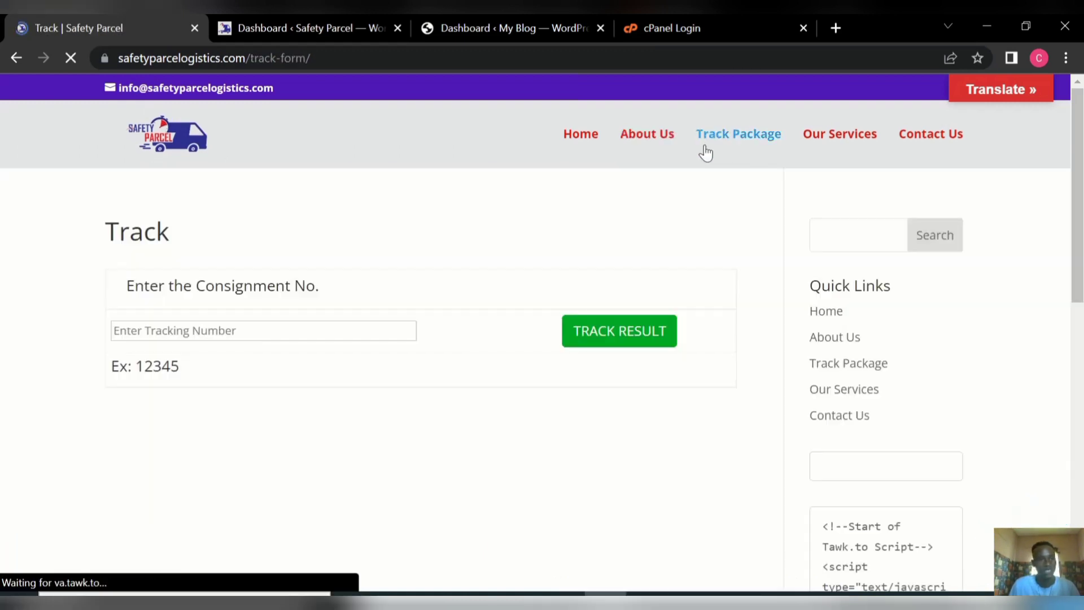
left_click(837, 139)
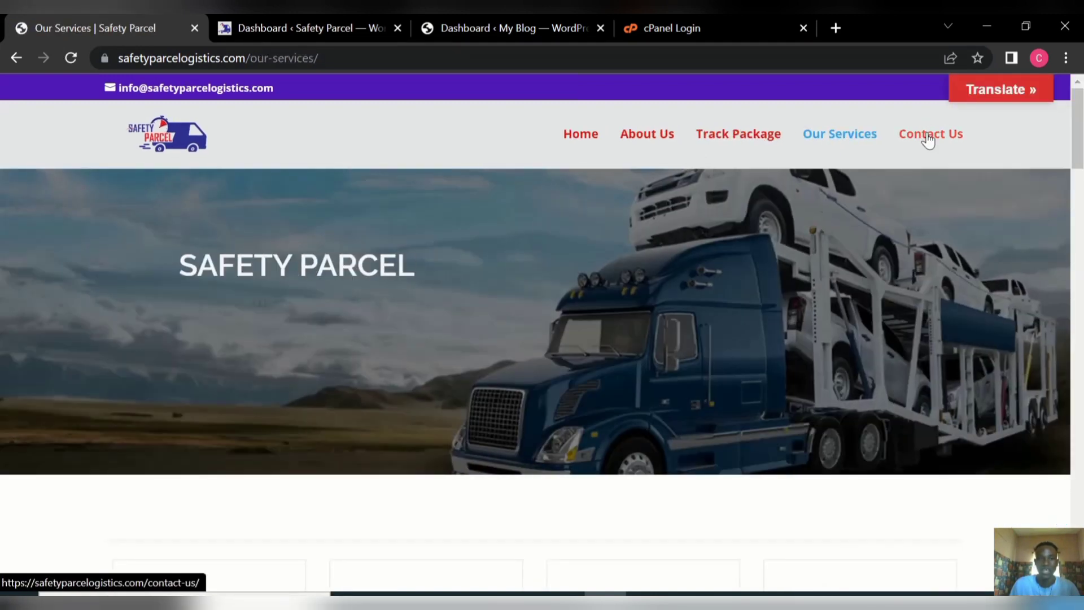
left_click(929, 138)
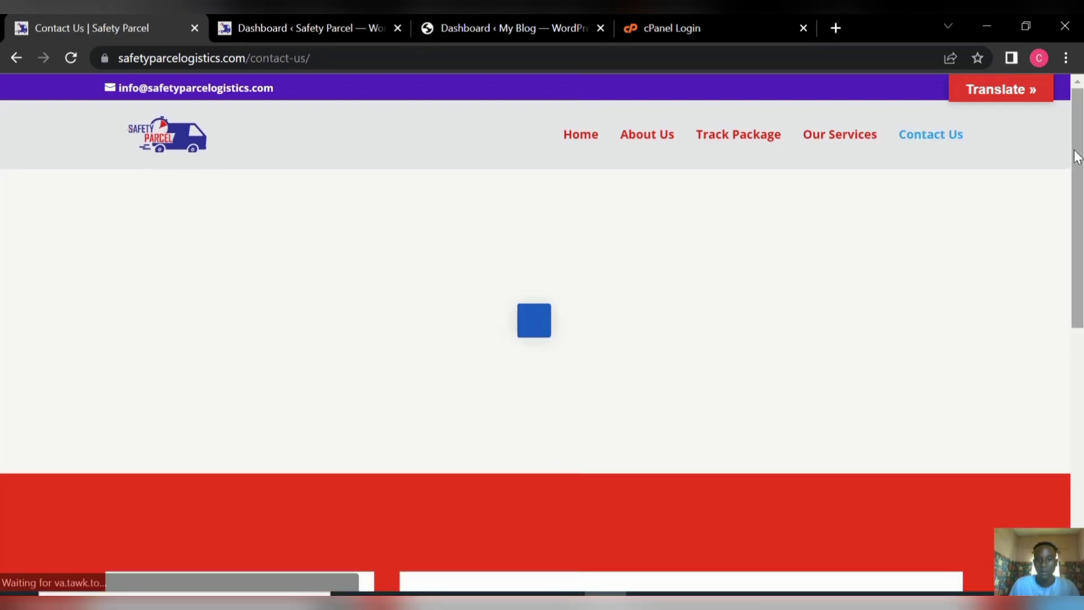
left_click_drag(1075, 156, 1077, 125)
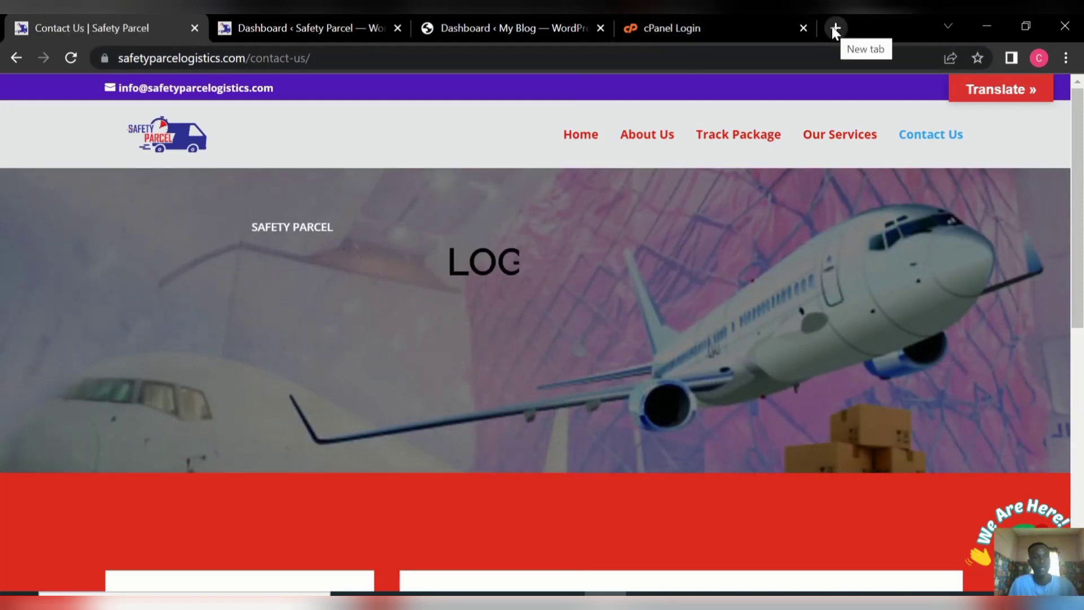
Load safetyparcelogistics.com/wp-admin in a new browser tab.
left_click(833, 28)
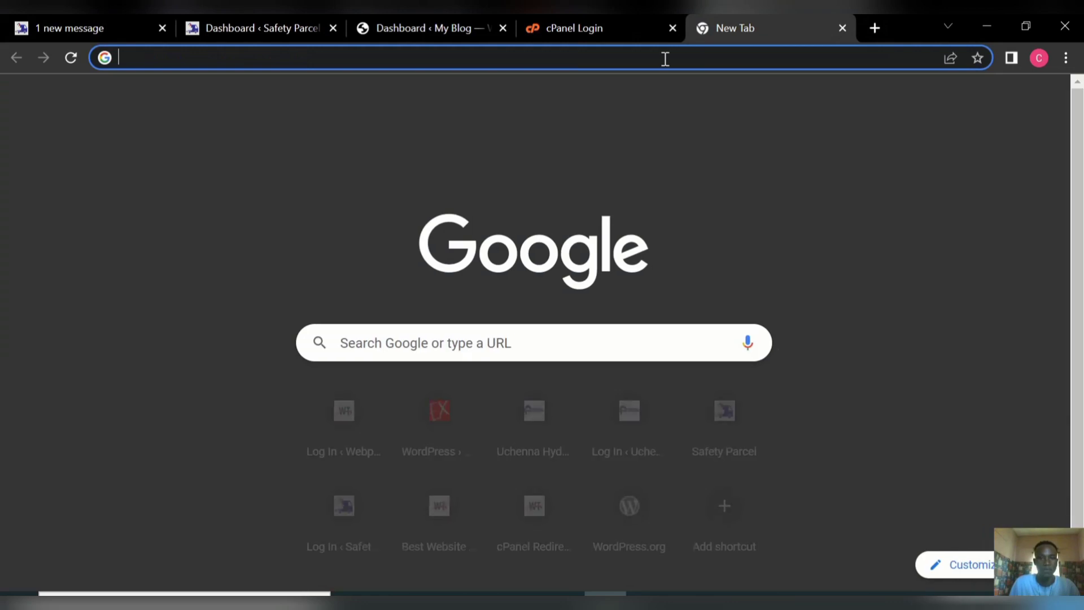
left_click(665, 57)
type("safetyparcelogistics.com")
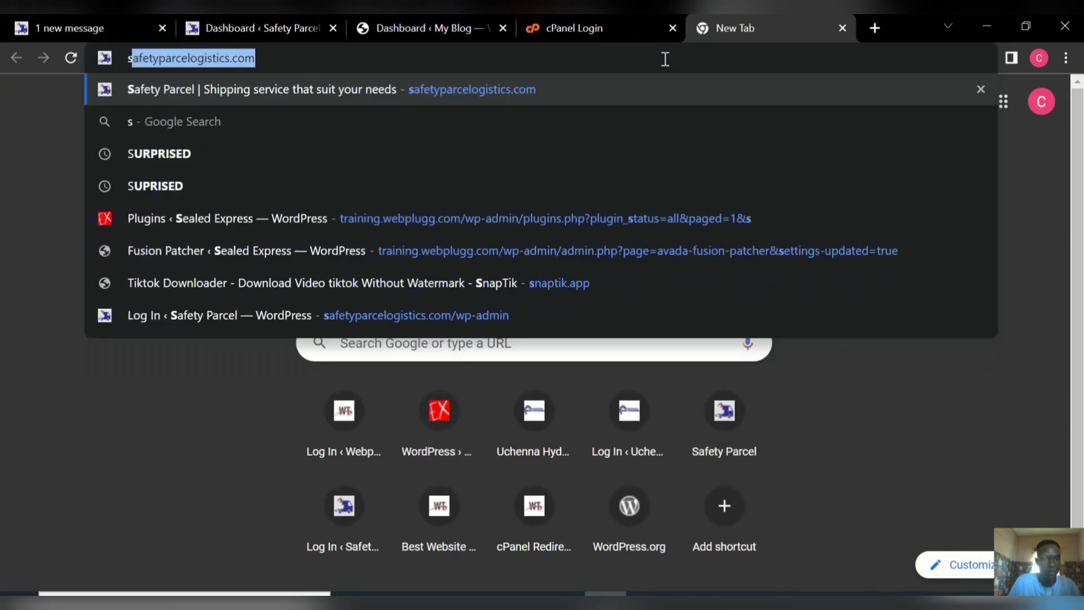
left_click(495, 63)
type("/")
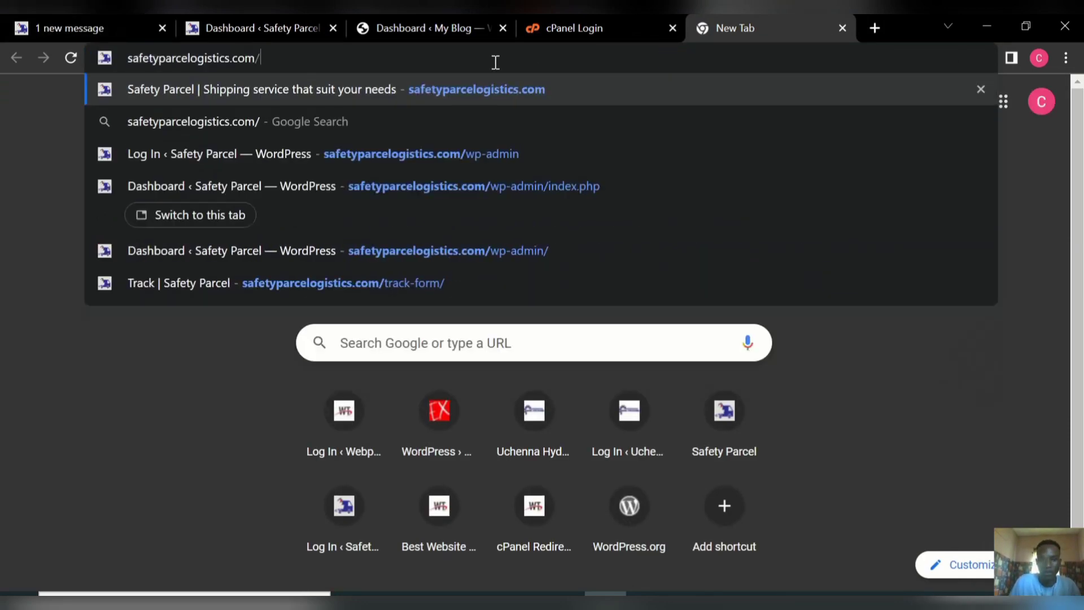
type("wp")
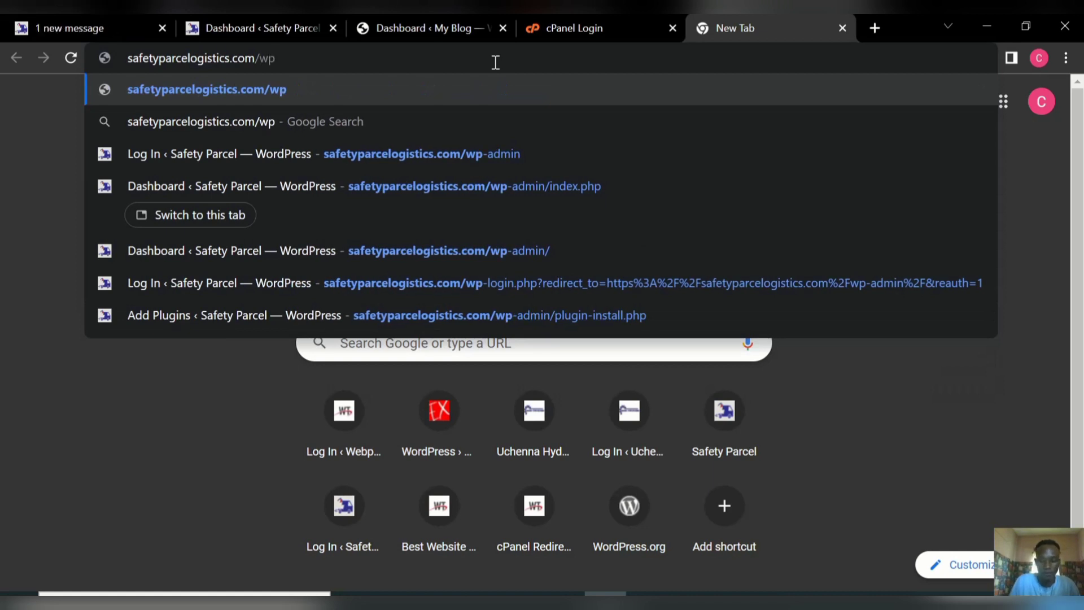
type("-ad")
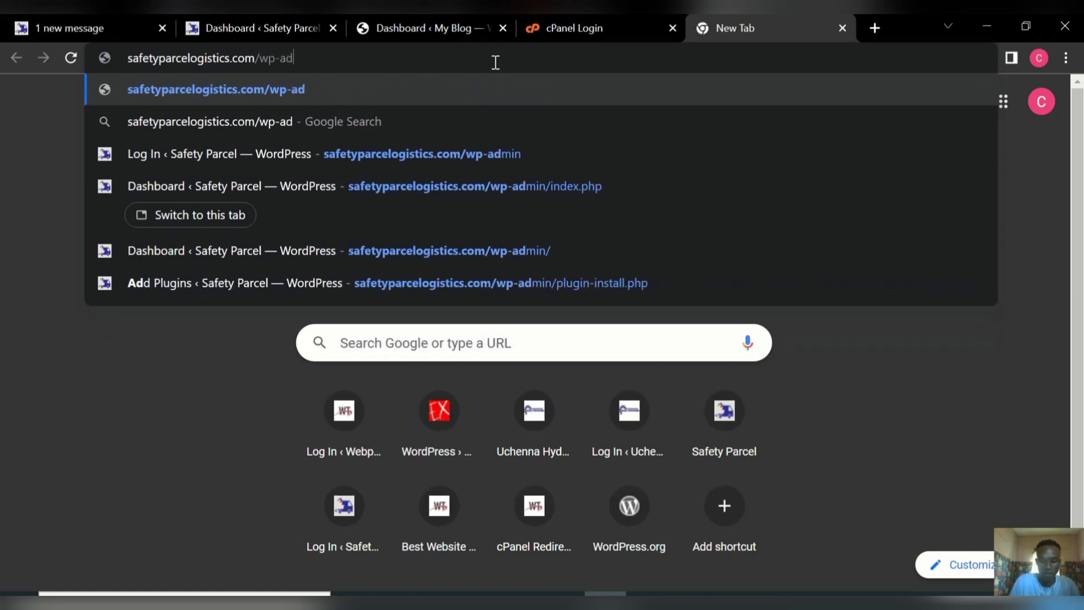
type("min")
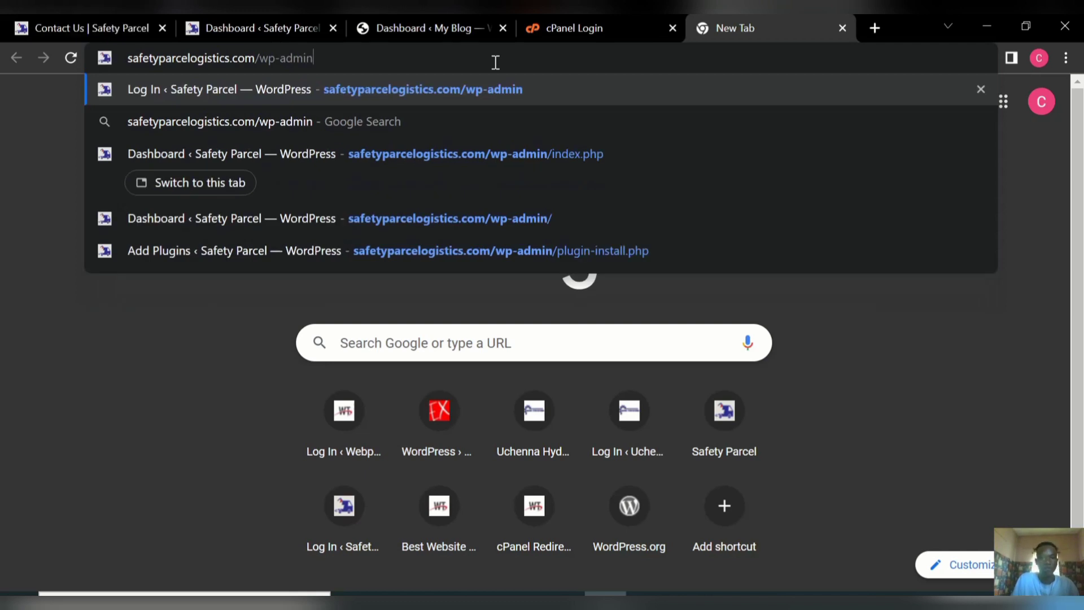
key("Return")
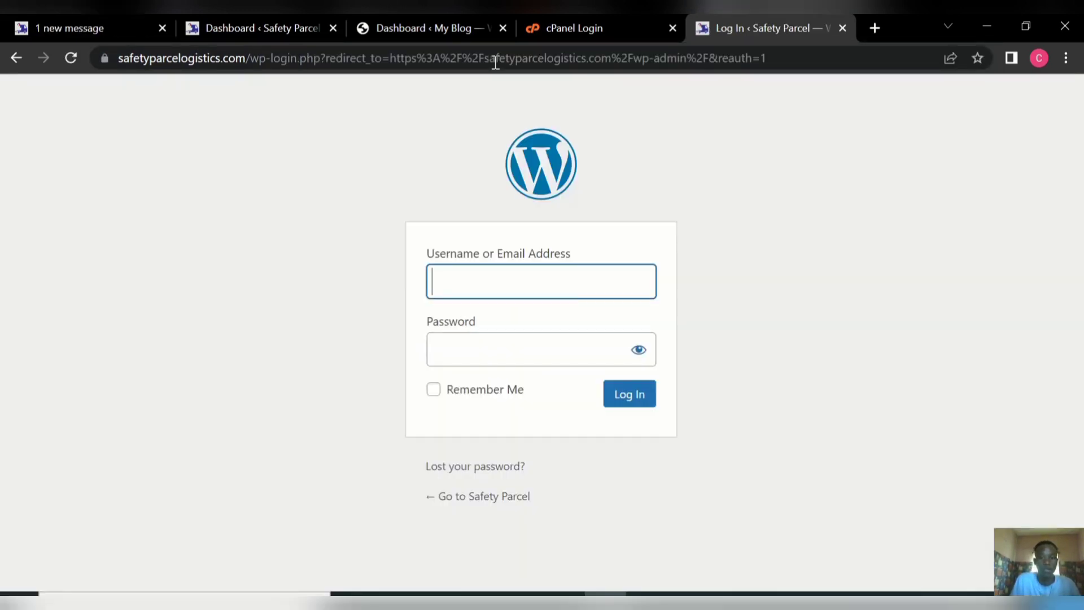
Log in with the saved username and the account password.
left_click(450, 276)
type("a")
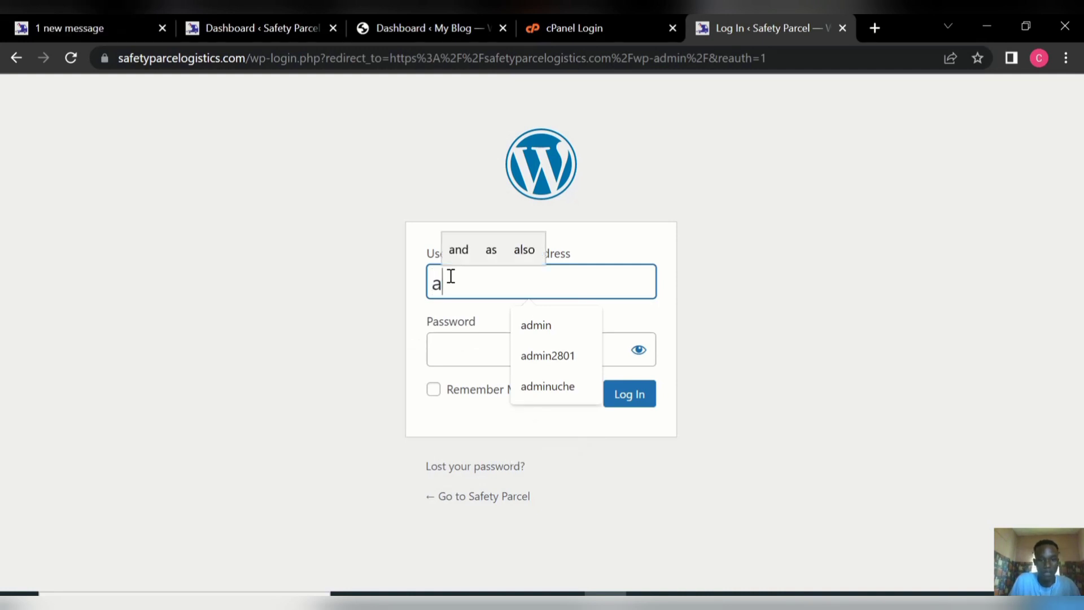
left_click(551, 322)
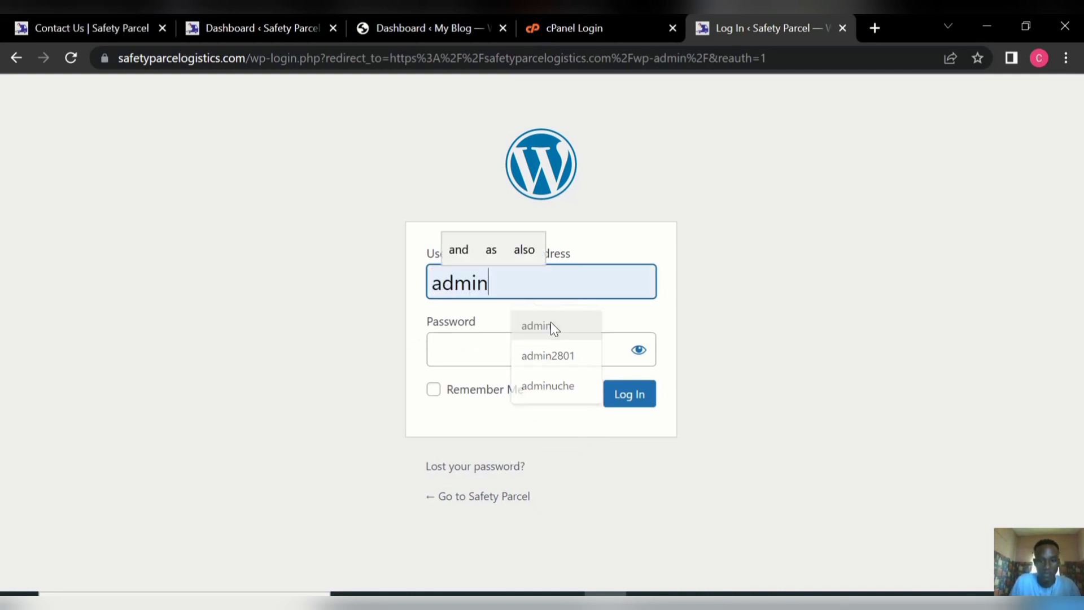
left_click(506, 341)
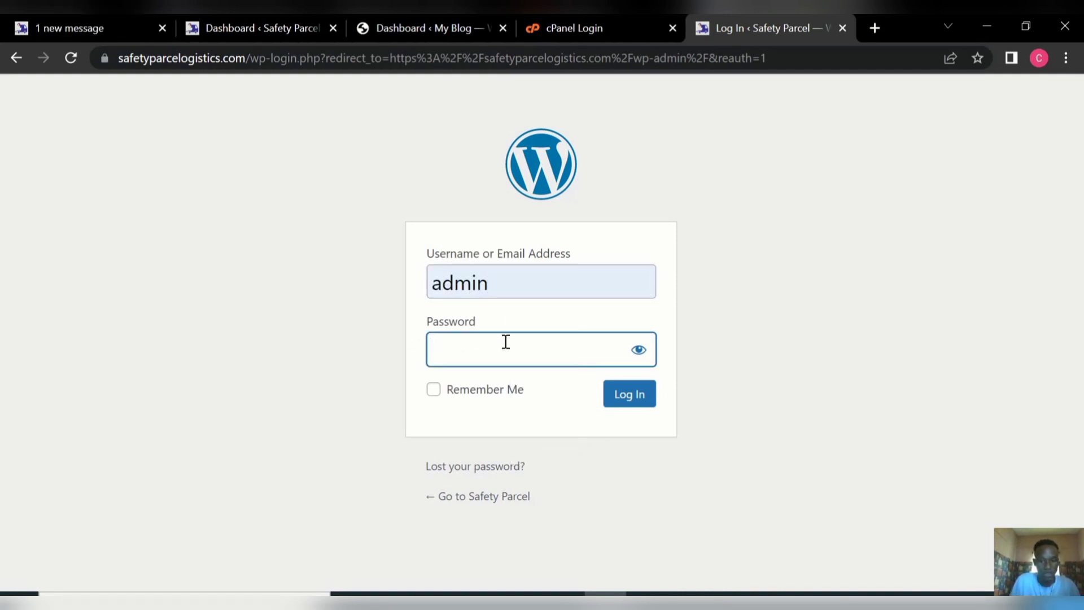
type("••")
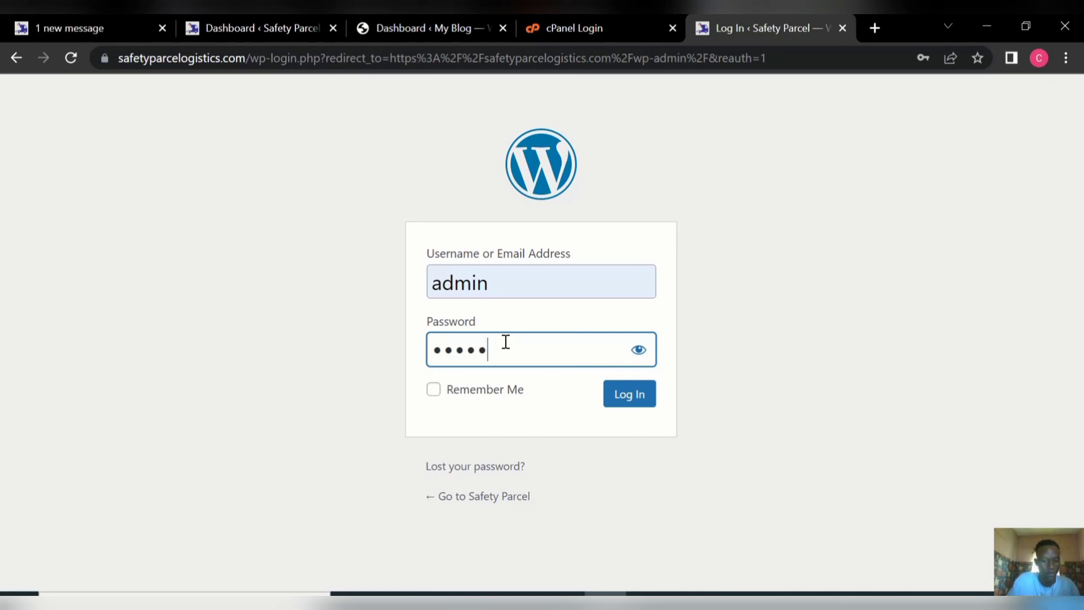
type("*")
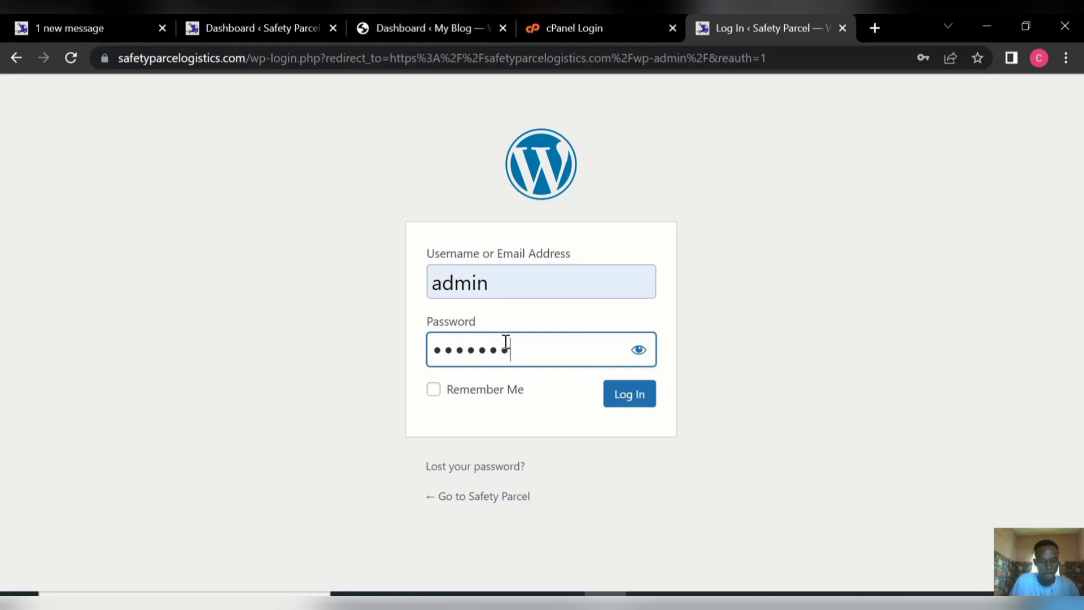
type("*****")
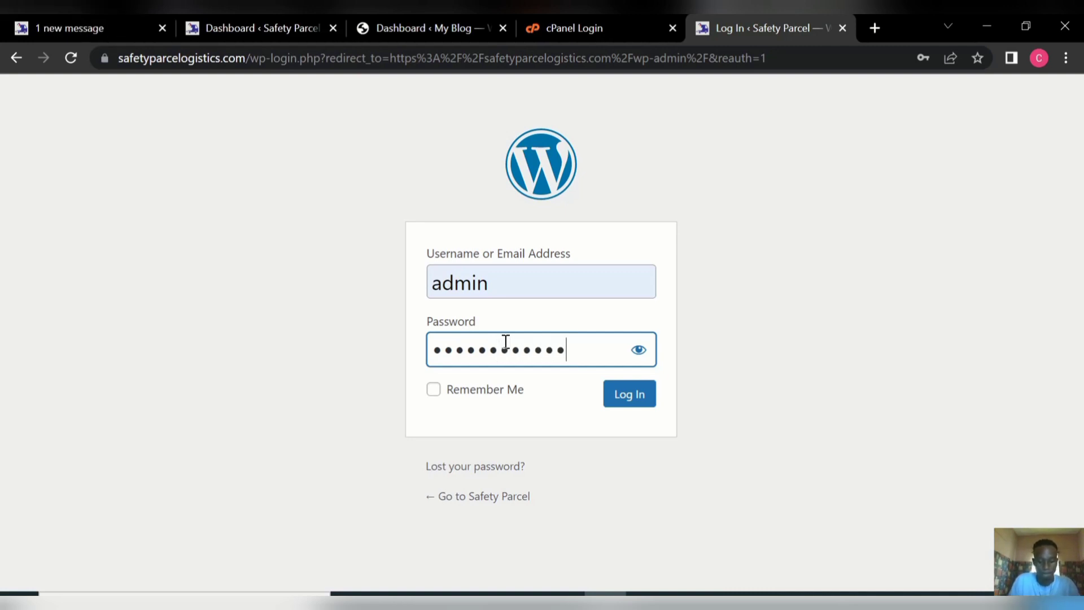
type("*****")
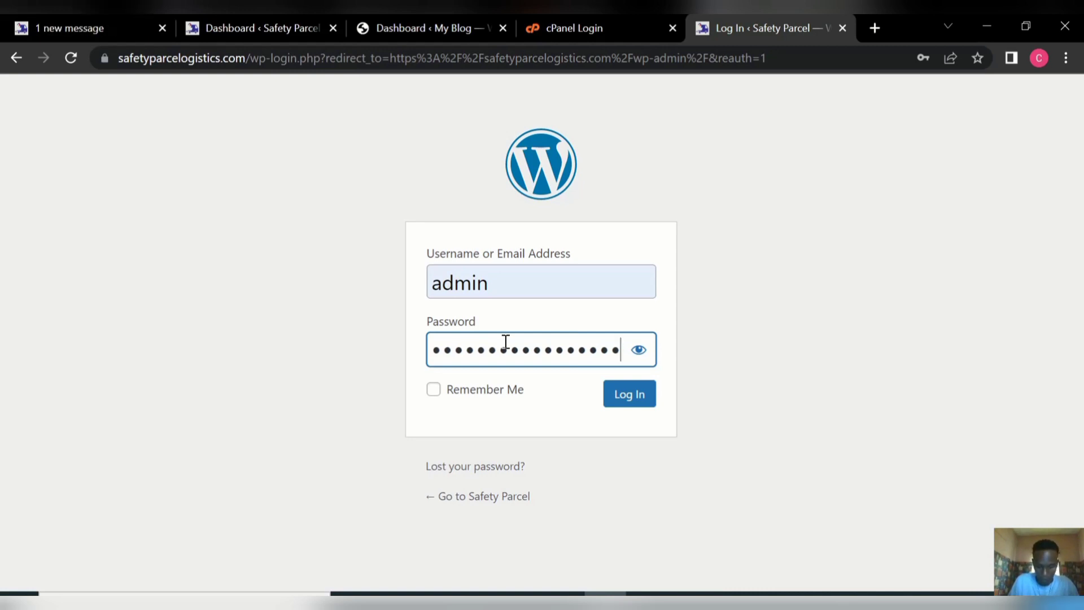
key("Return")
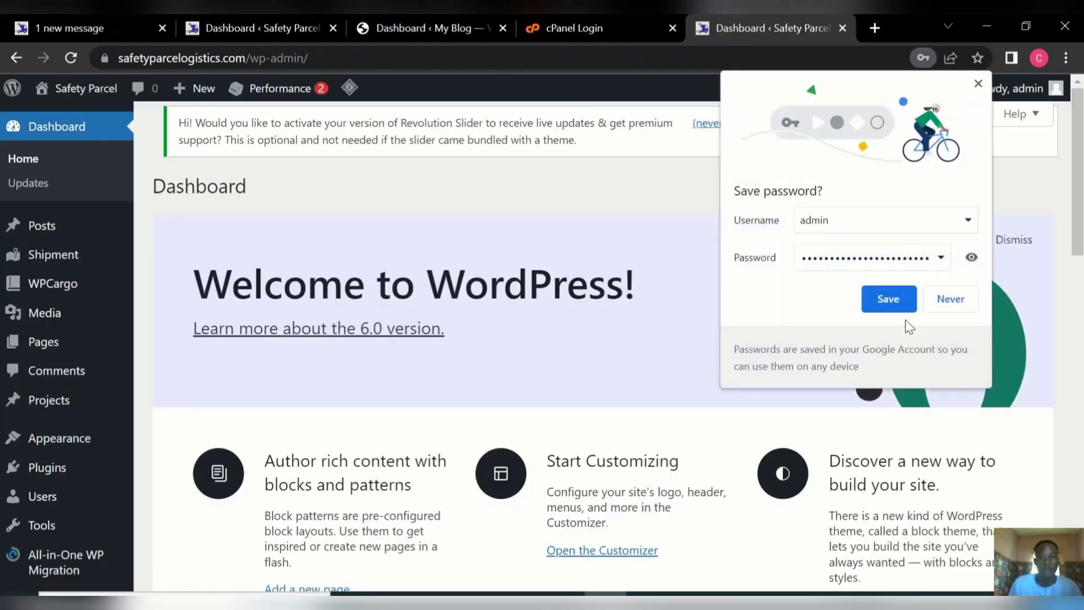
Dismiss the save-password prompt and search Plugins > Add New for 'wp migrate'.
left_click(978, 83)
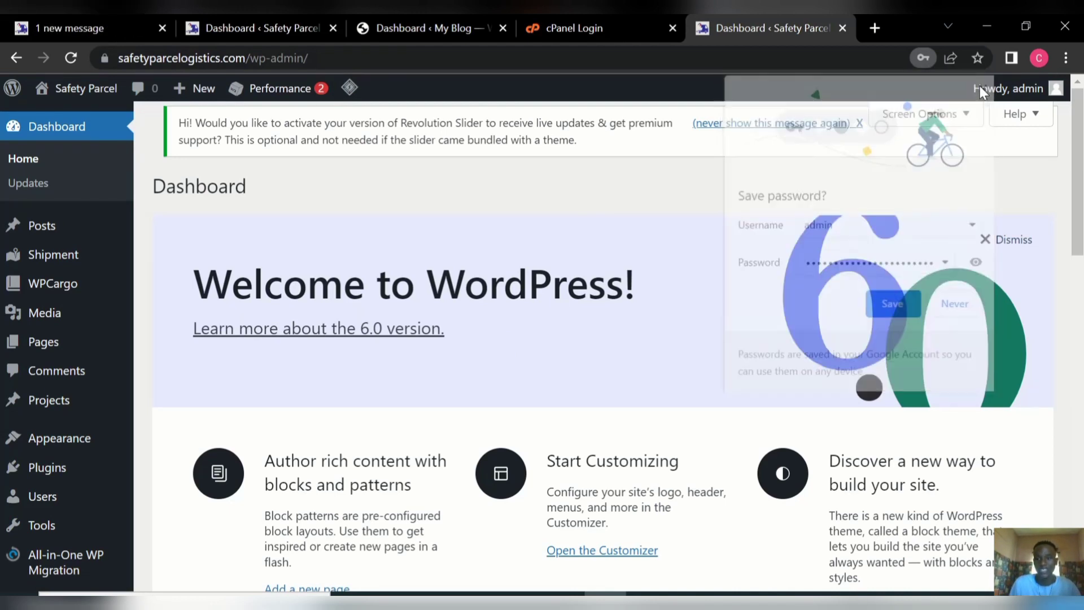
mouse_move(977, 85)
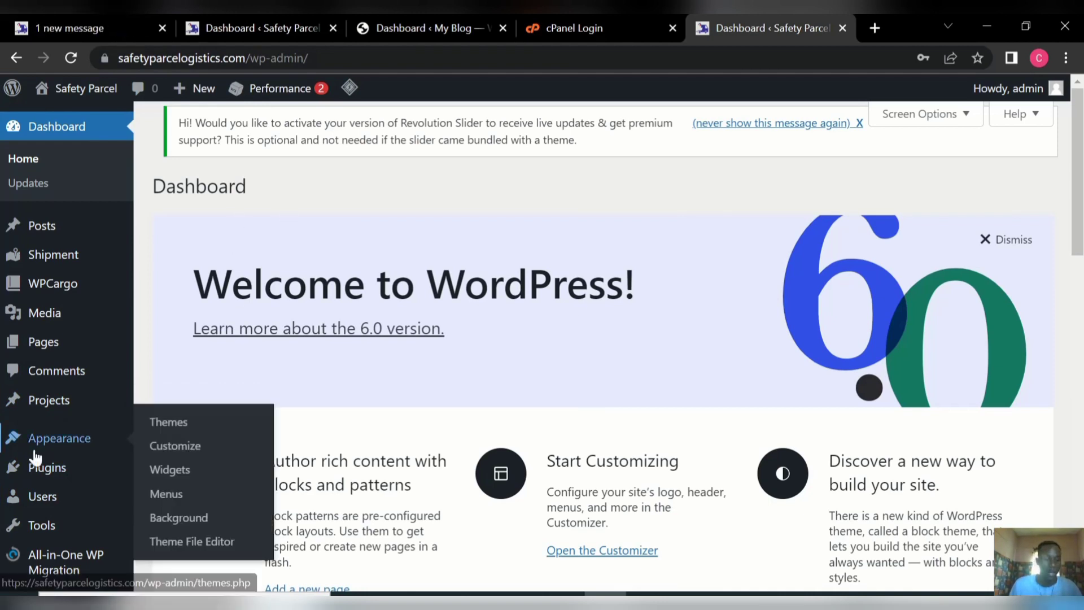
mouse_move(46, 483)
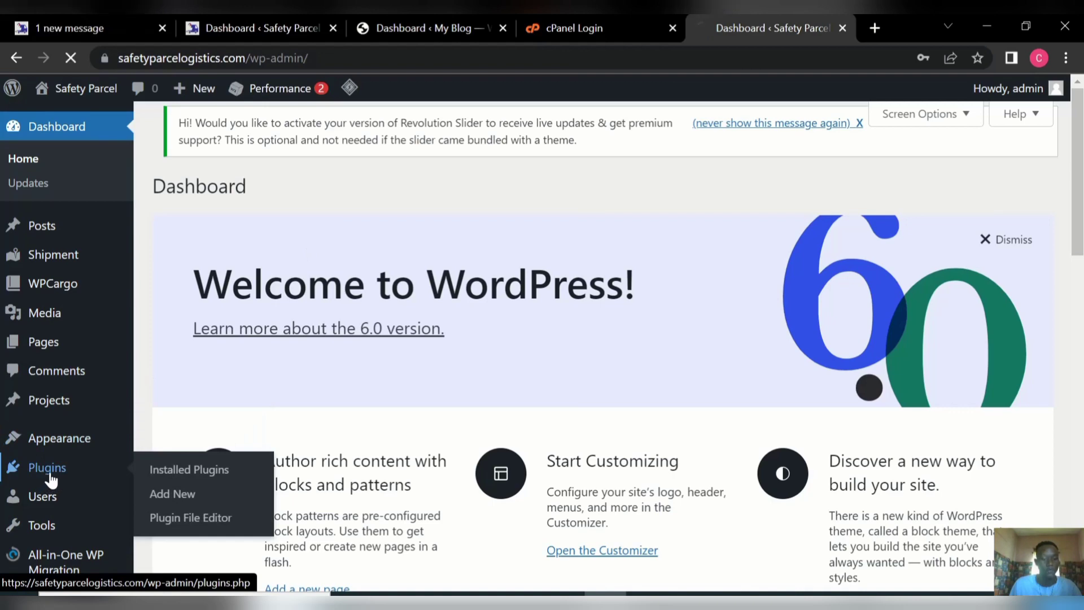
left_click(179, 498)
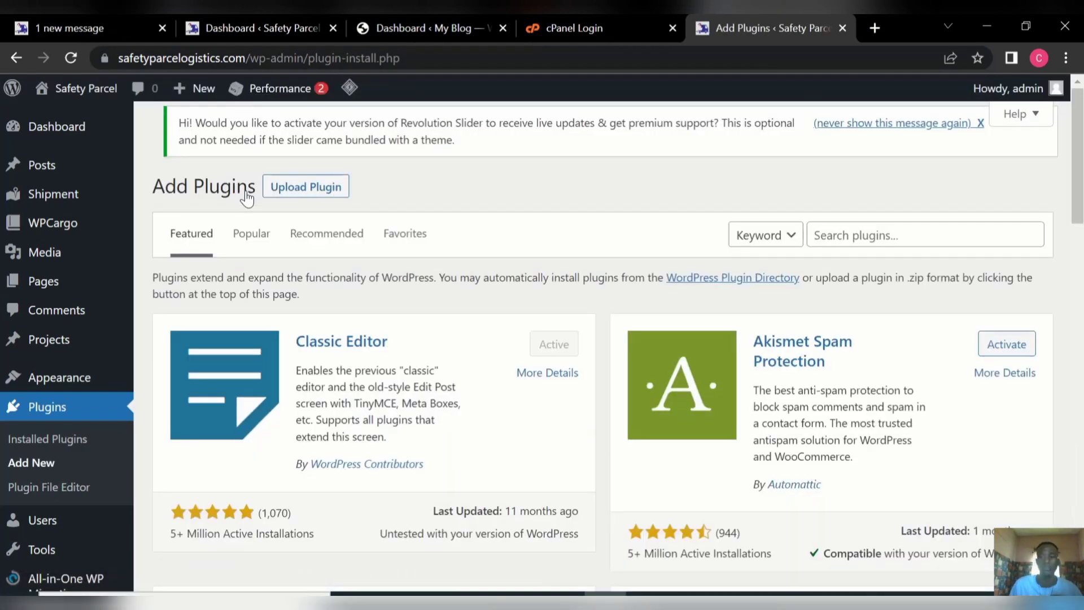
left_click(855, 238)
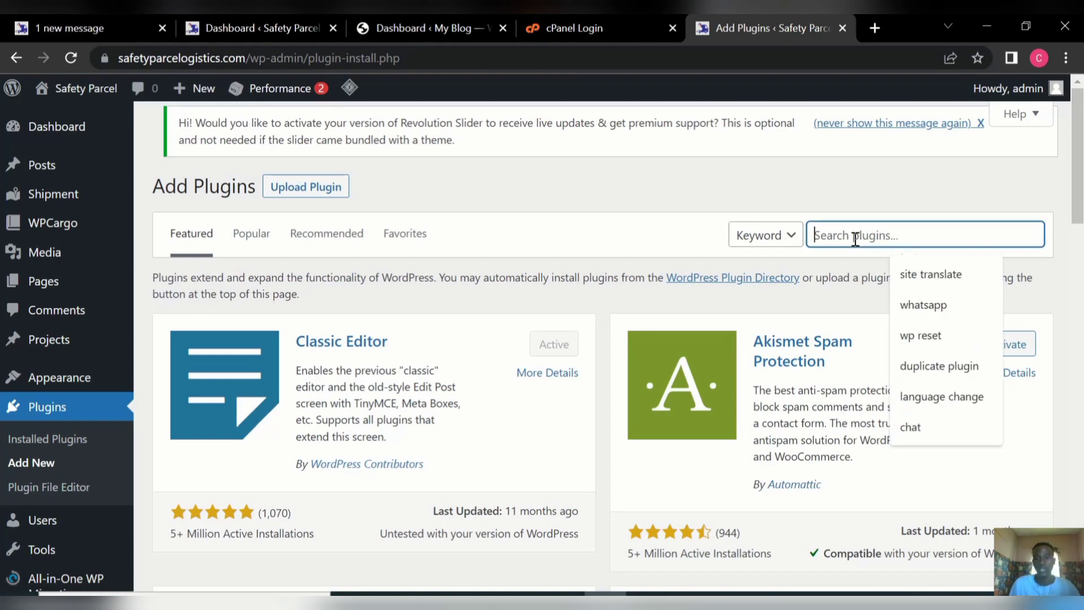
type("w")
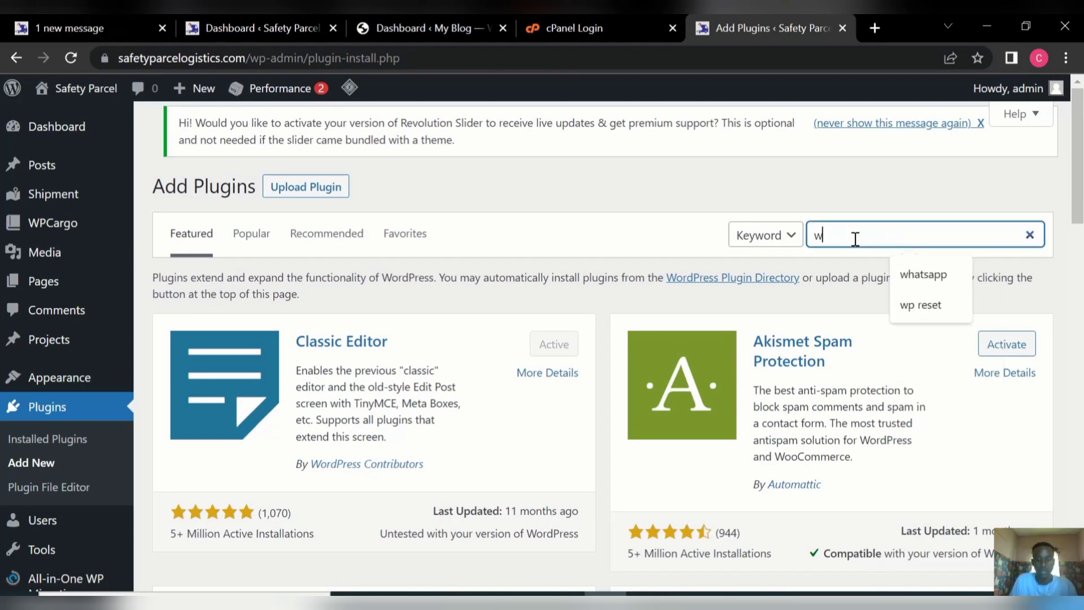
type("p mi")
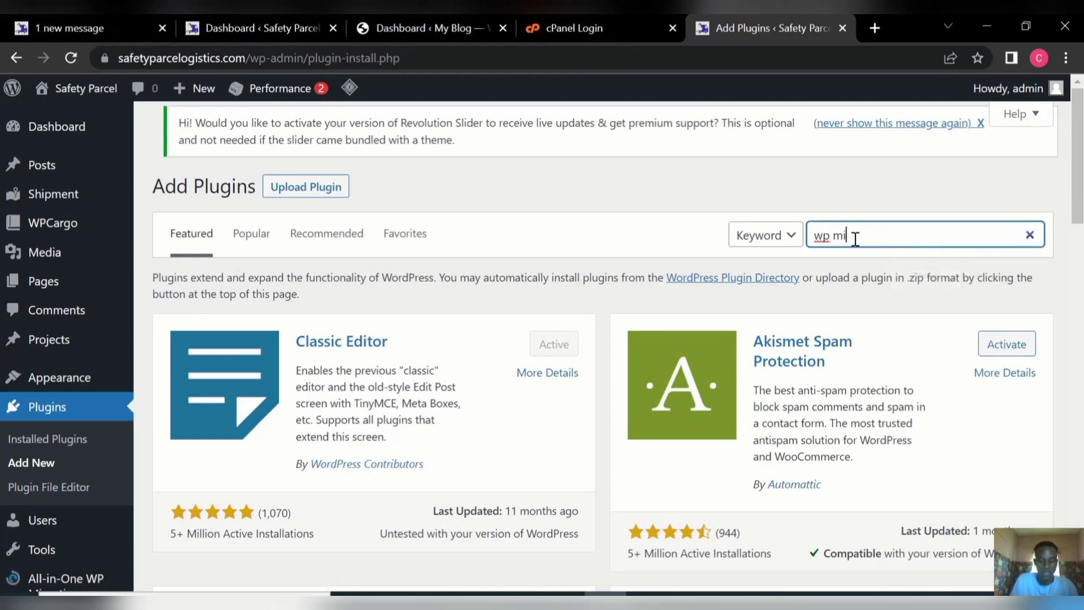
type("grate")
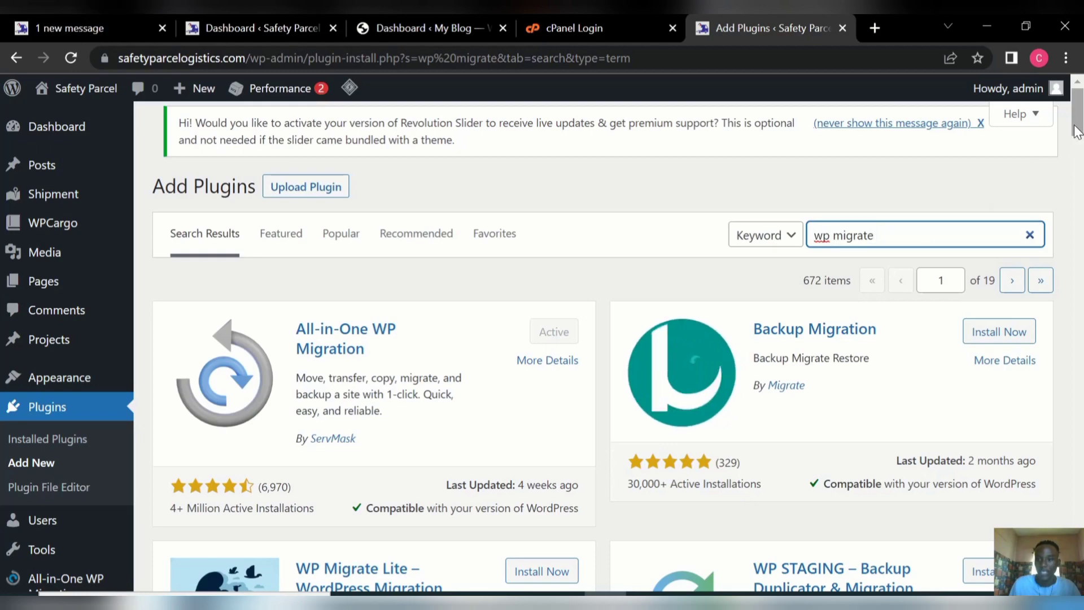
mouse_move(1076, 131)
left_mouse_down()
mouse_move(1075, 235)
mouse_move(1076, 140)
left_mouse_up()
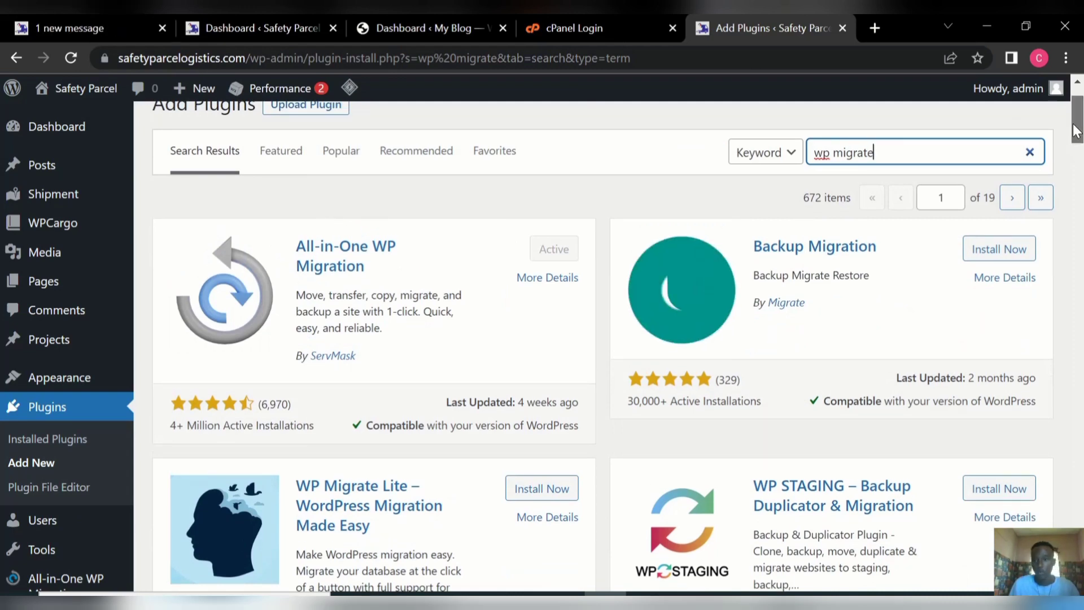
left_click_drag(1076, 131, 1032, 90)
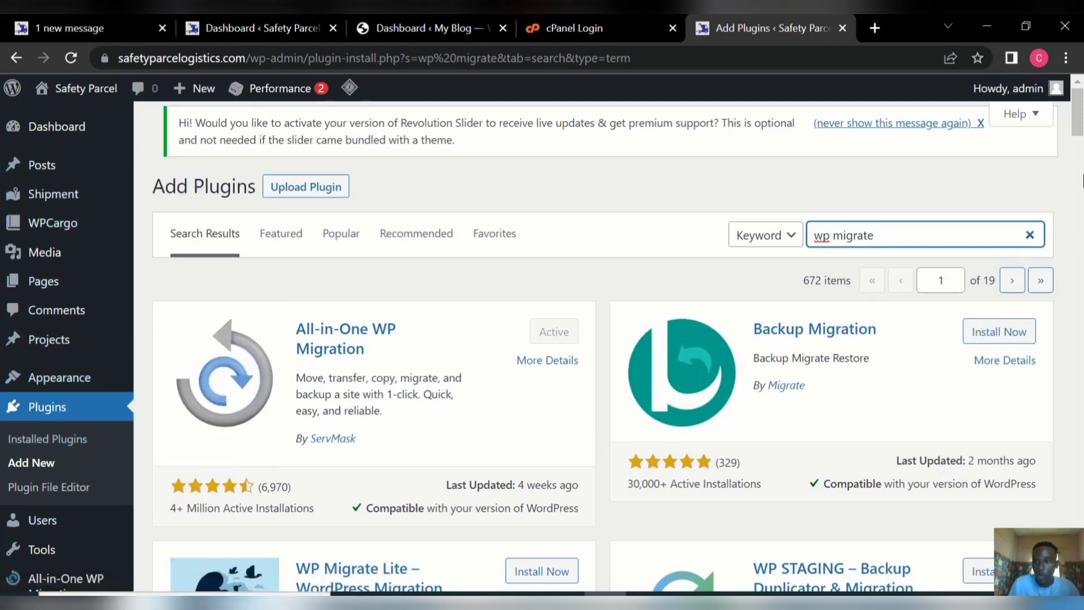
scroll(1069, 113, "down", 5)
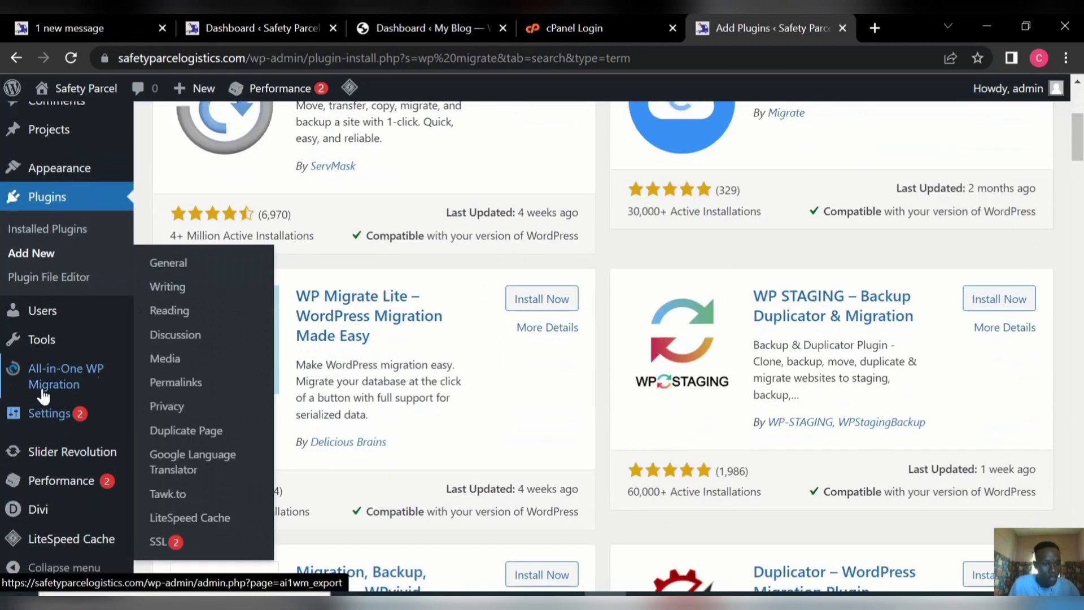
Export the site from All-in-One WP Migration with FILE as the destination.
mouse_move(43, 386)
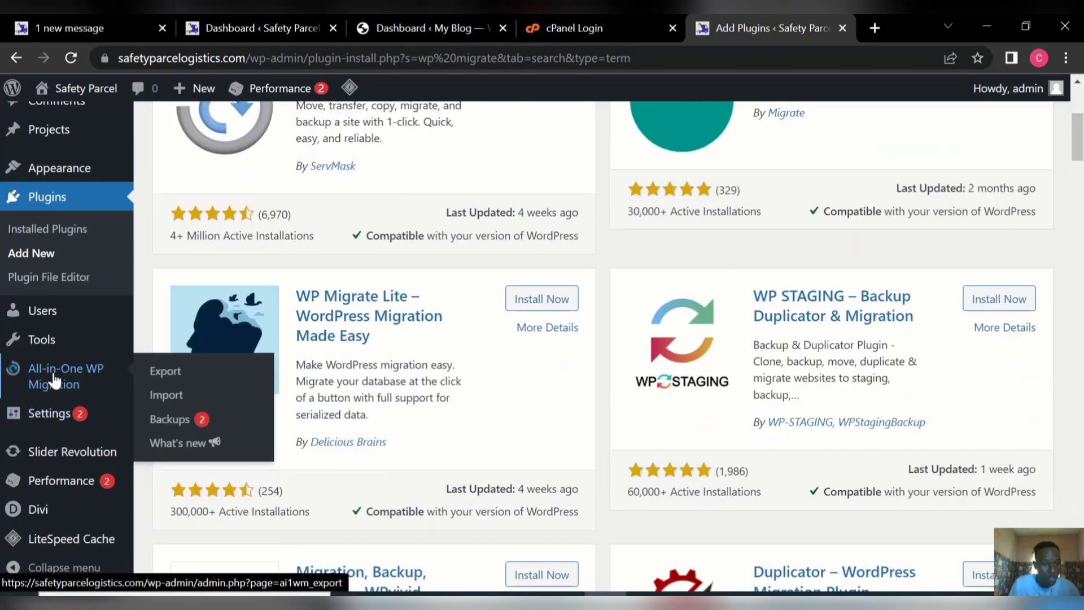
left_click(162, 373)
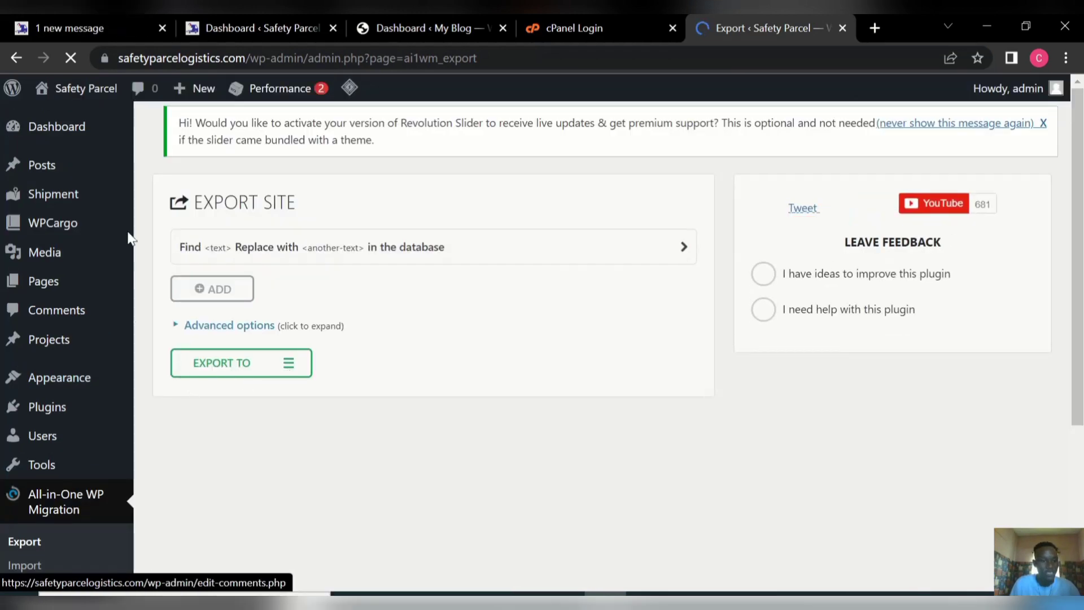
left_click(289, 367)
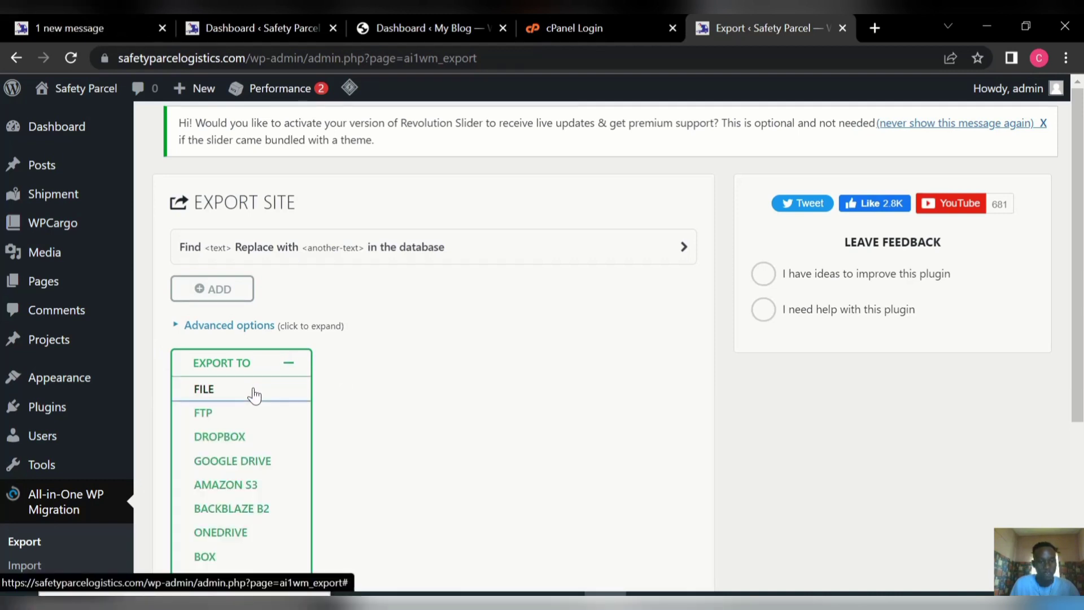
left_click(254, 396)
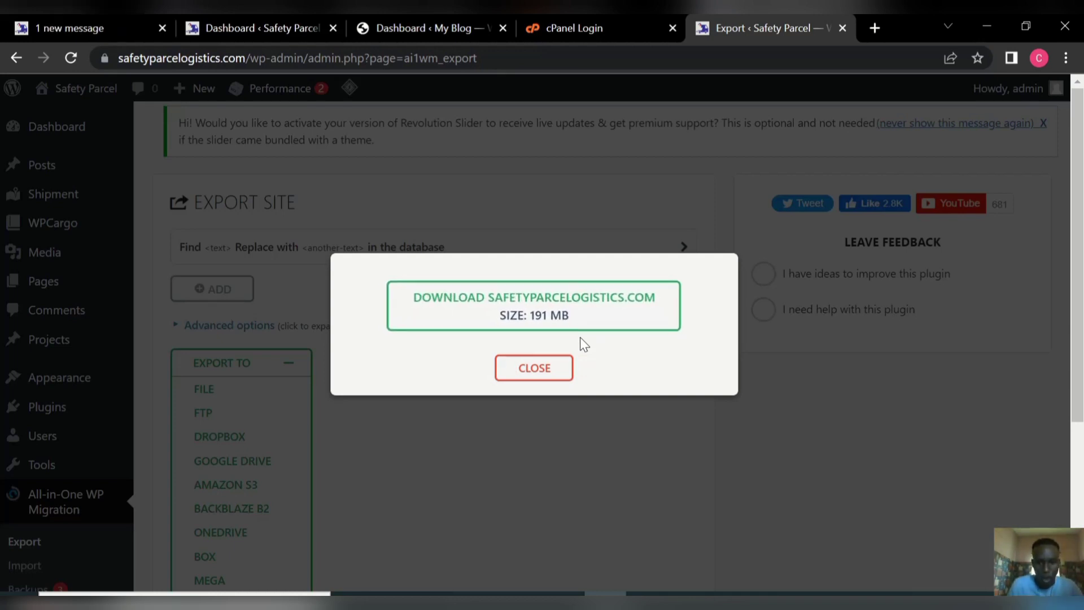
Download the 191 MB safetyparcelogistics.com export and close the download bar.
left_click(542, 310)
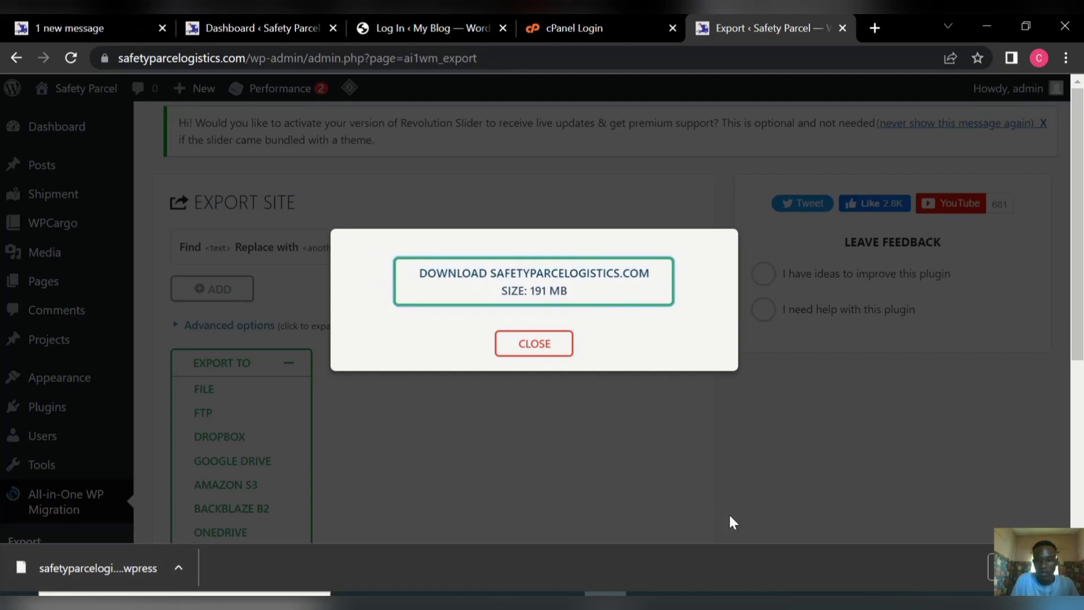
left_click(1069, 568)
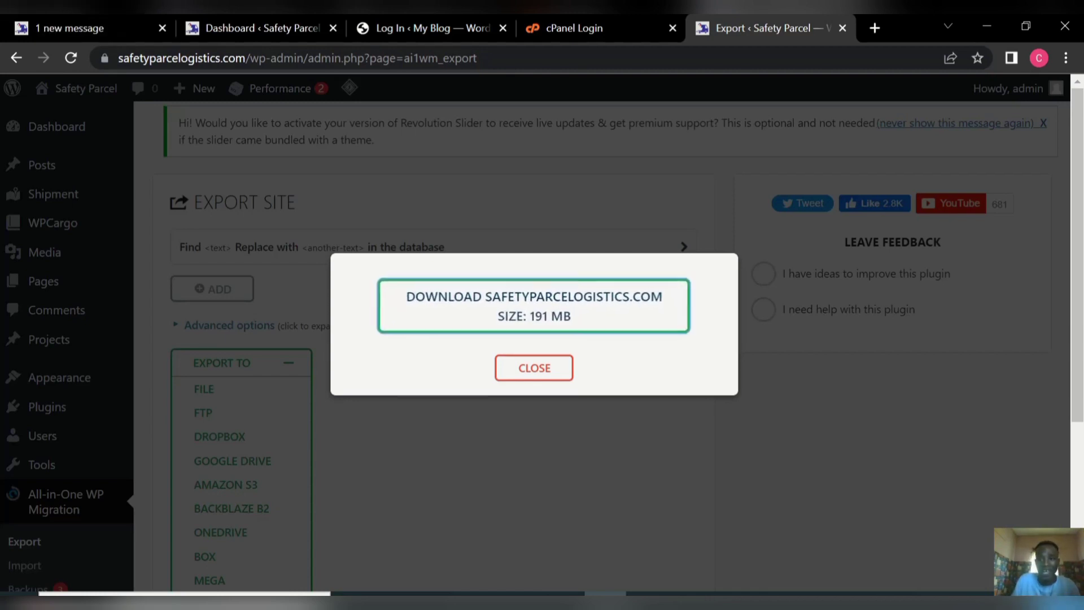
Enter blog.webplugg.com/wp-admin in a new tab's address bar.
left_click(873, 27)
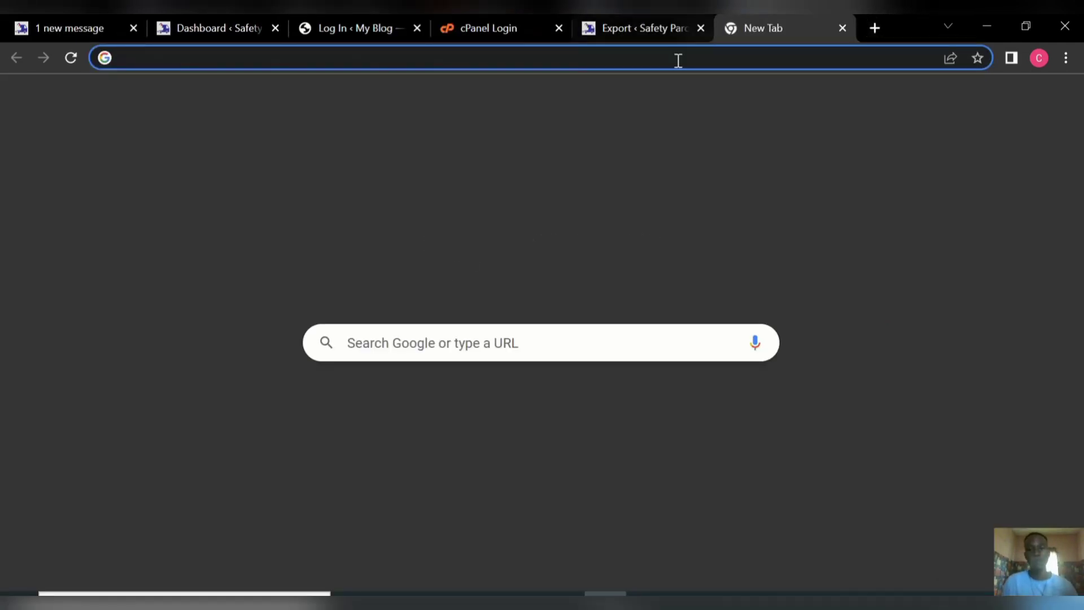
type("b")
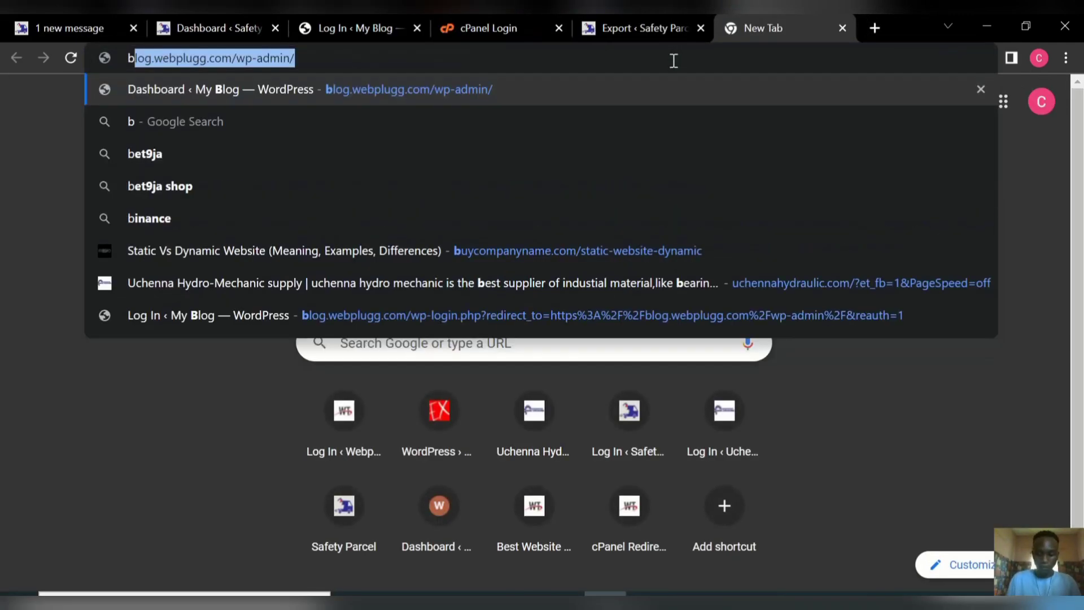
type("log")
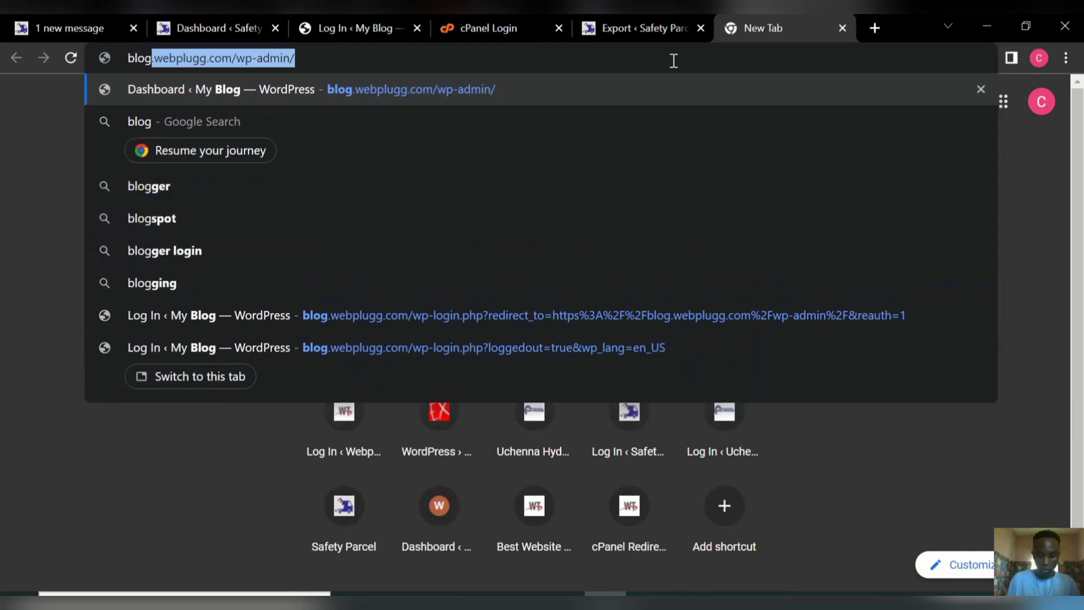
type(".w")
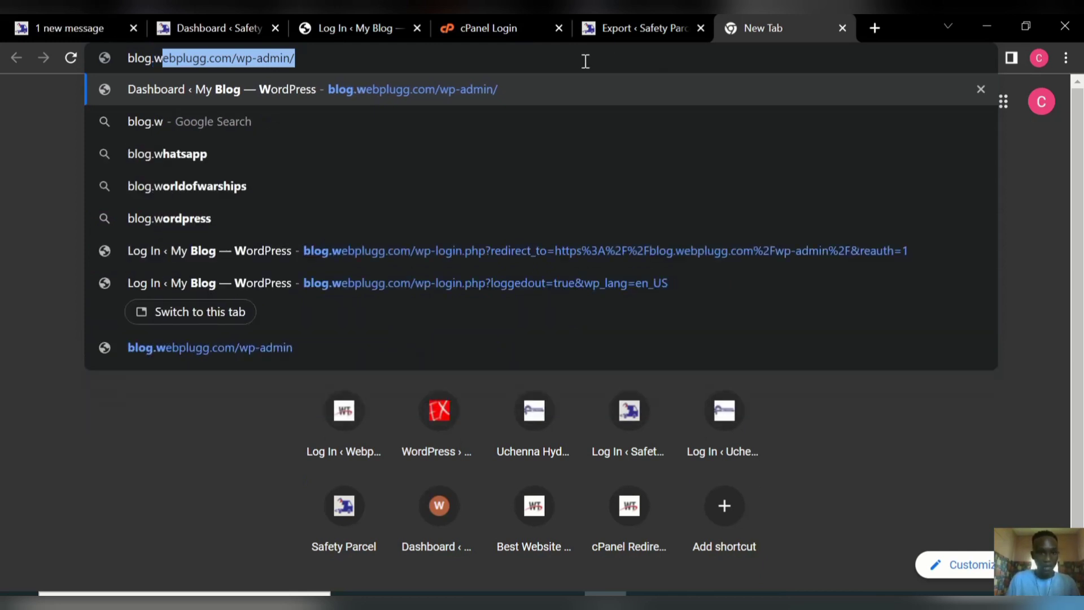
left_click(310, 56)
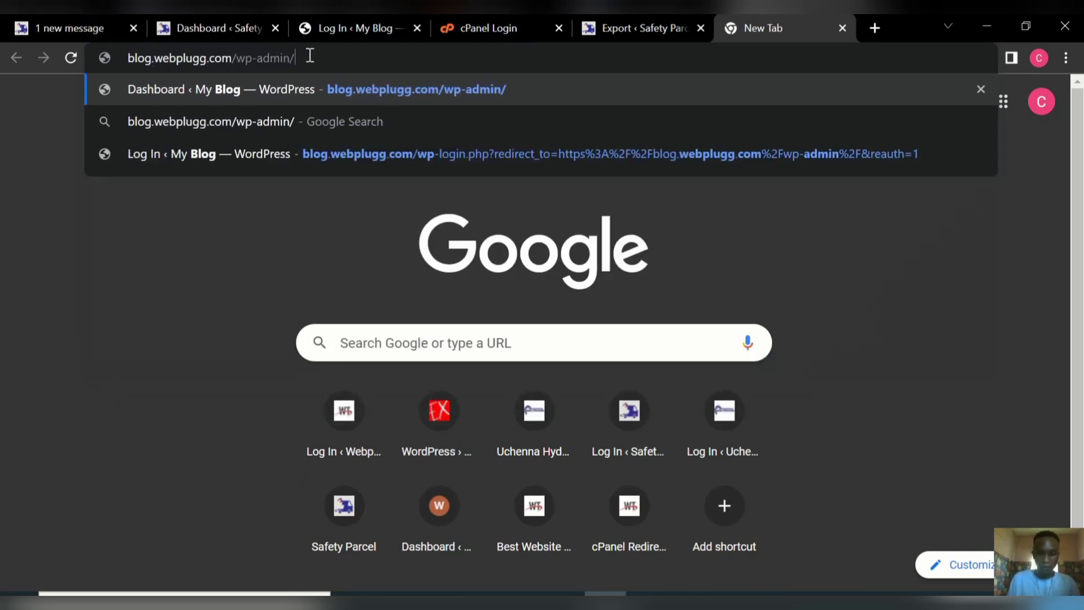
key("BackSpace")
key("BackSpace")
key("BackSpace")
key("BackSpace")
key("BackSpace")
key("BackSpace")
key("BackSpace")
key("BackSpace")
key("BackSpace")
key("BackSpace")
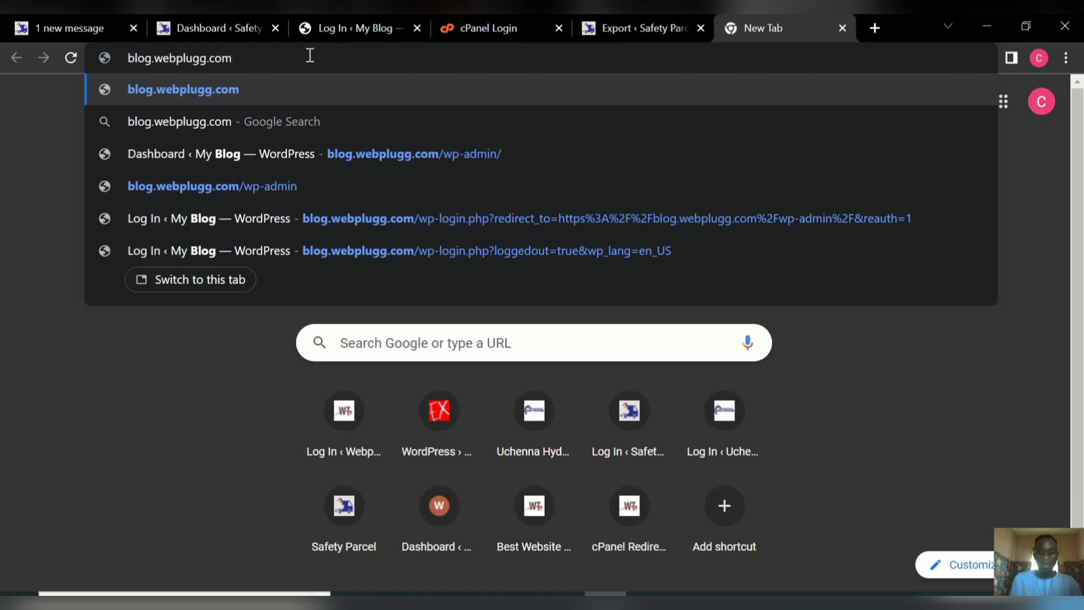
type("/")
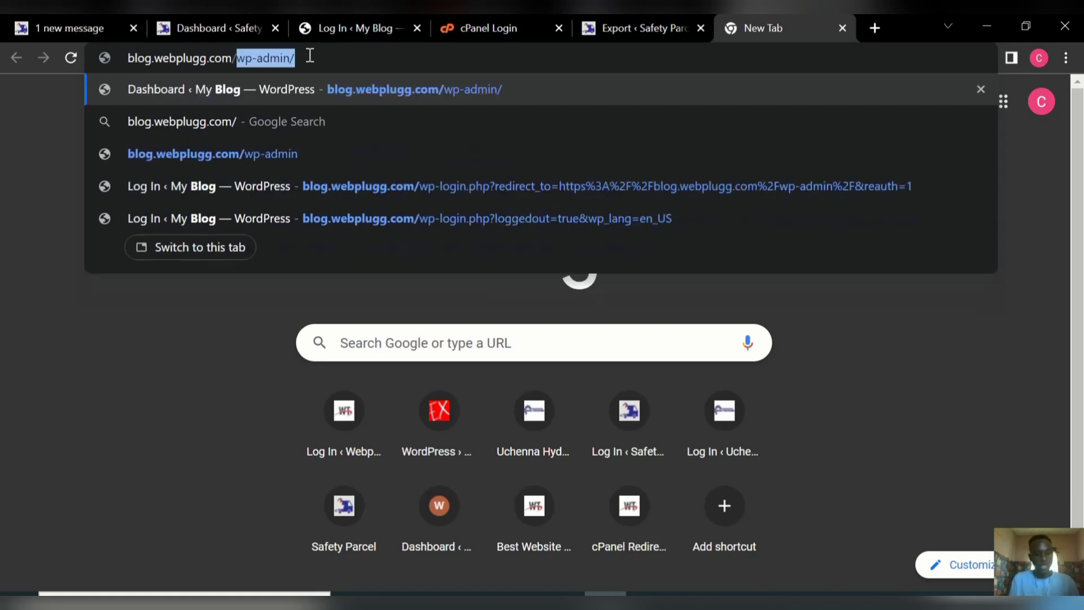
type("wp-")
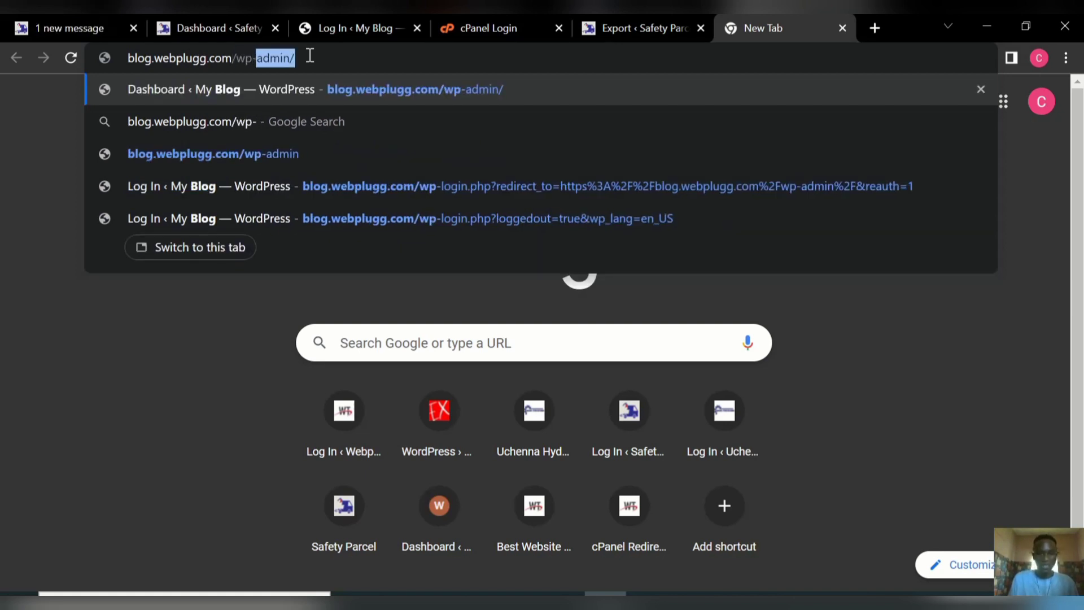
type("admin%2F&reauth=1")
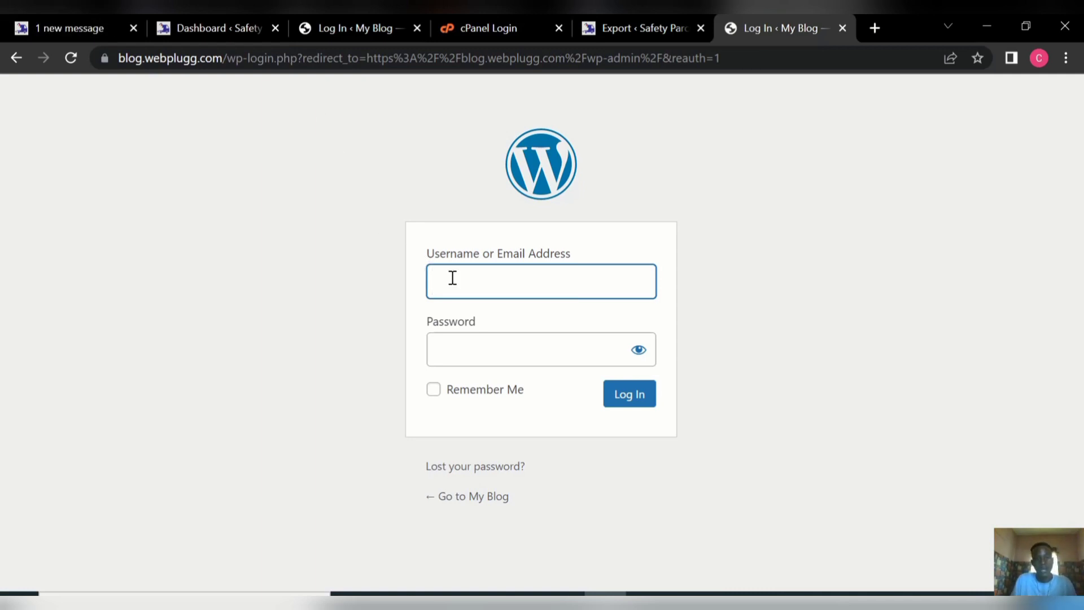
Log in to the blog with its username and the saved password.
type("test")
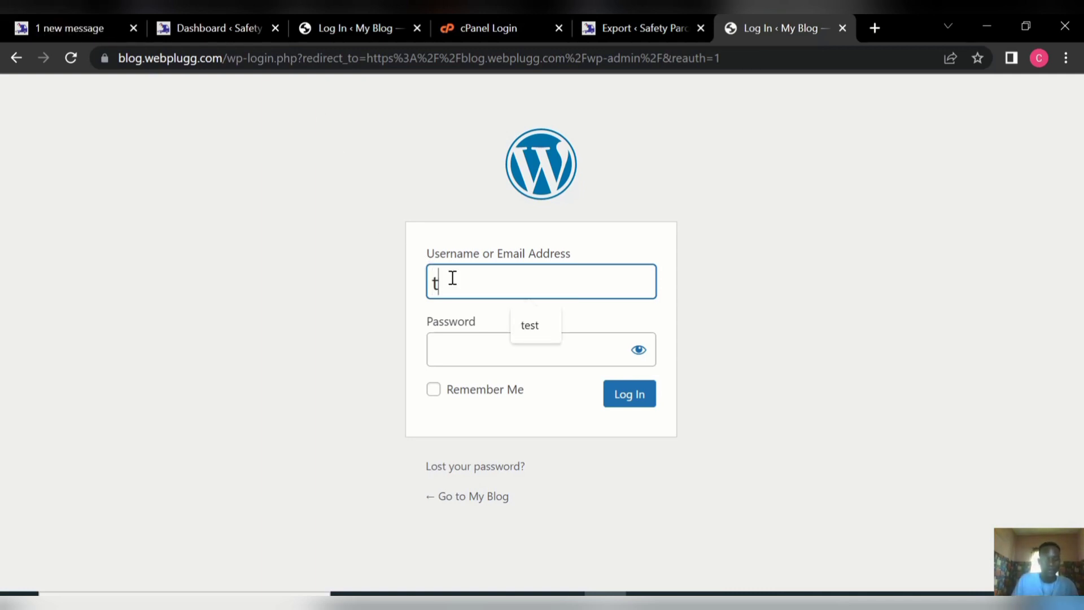
left_click(490, 345)
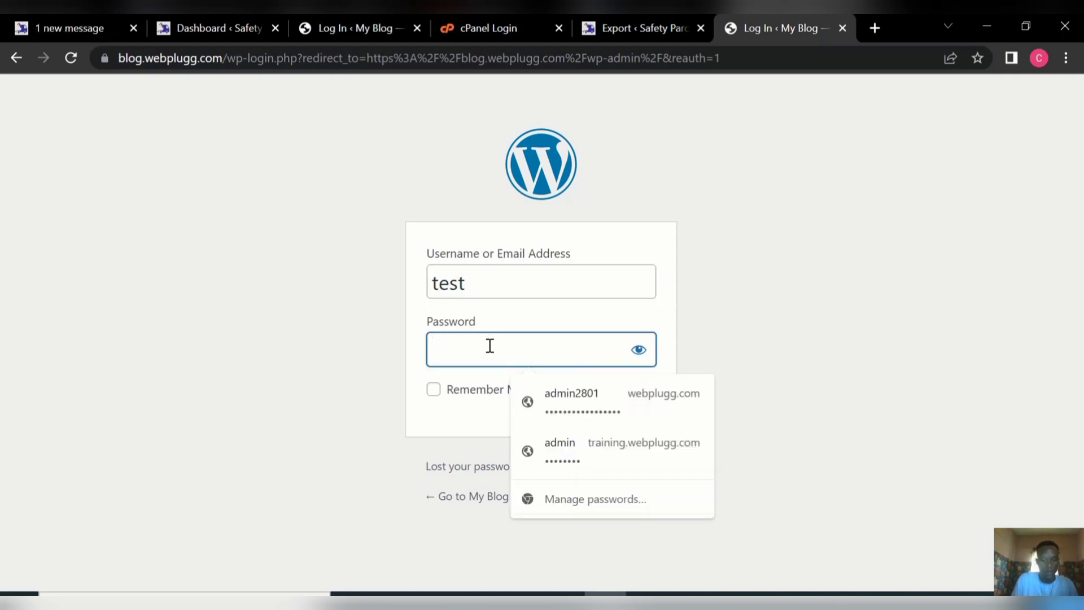
key("ctrl+v")
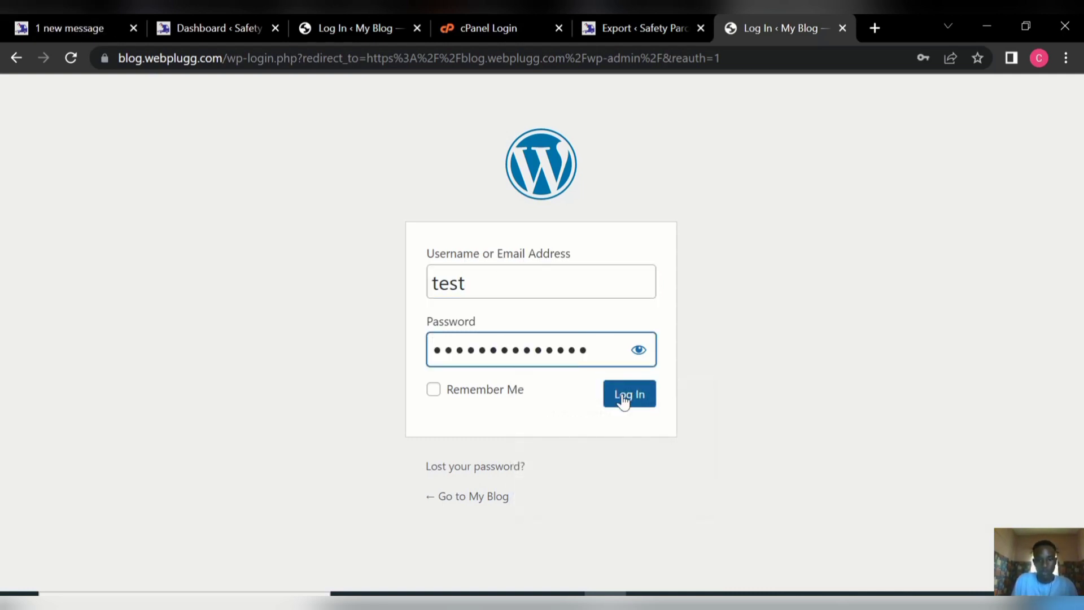
left_click(624, 394)
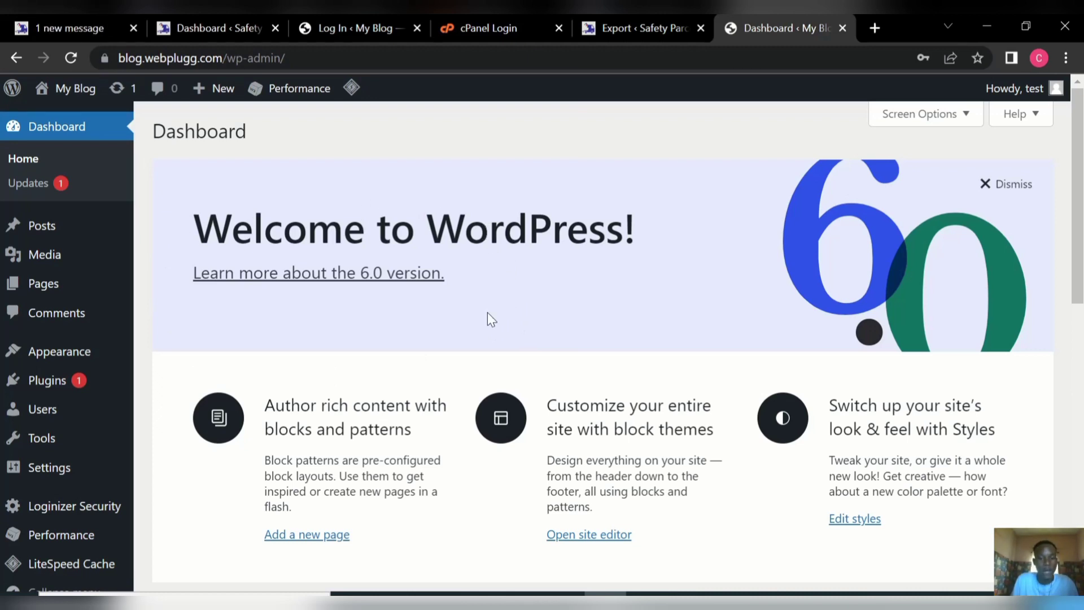
mouse_move(73, 89)
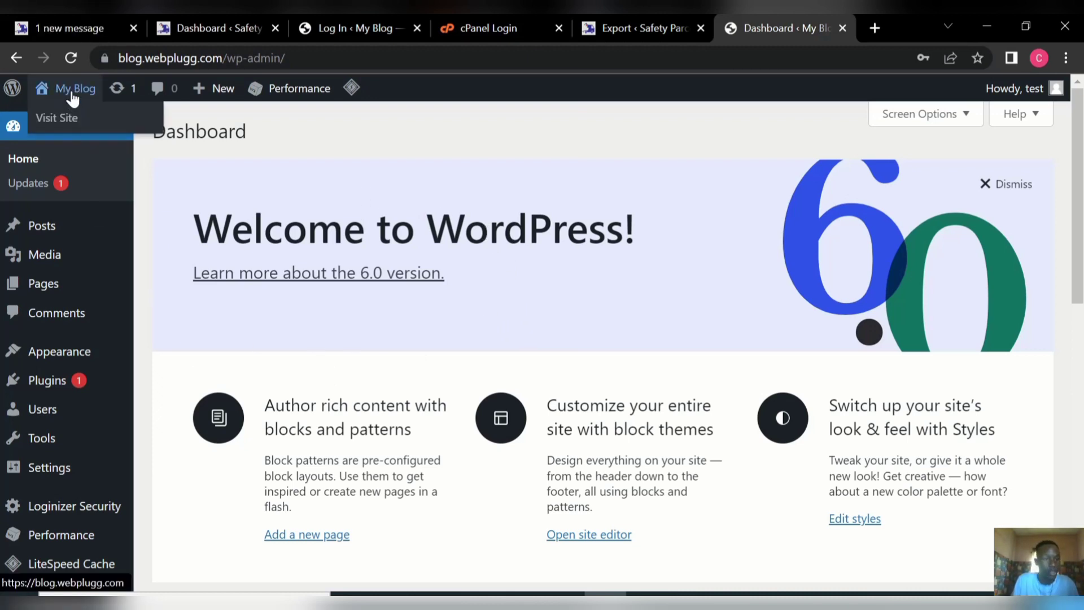
left_click(60, 122)
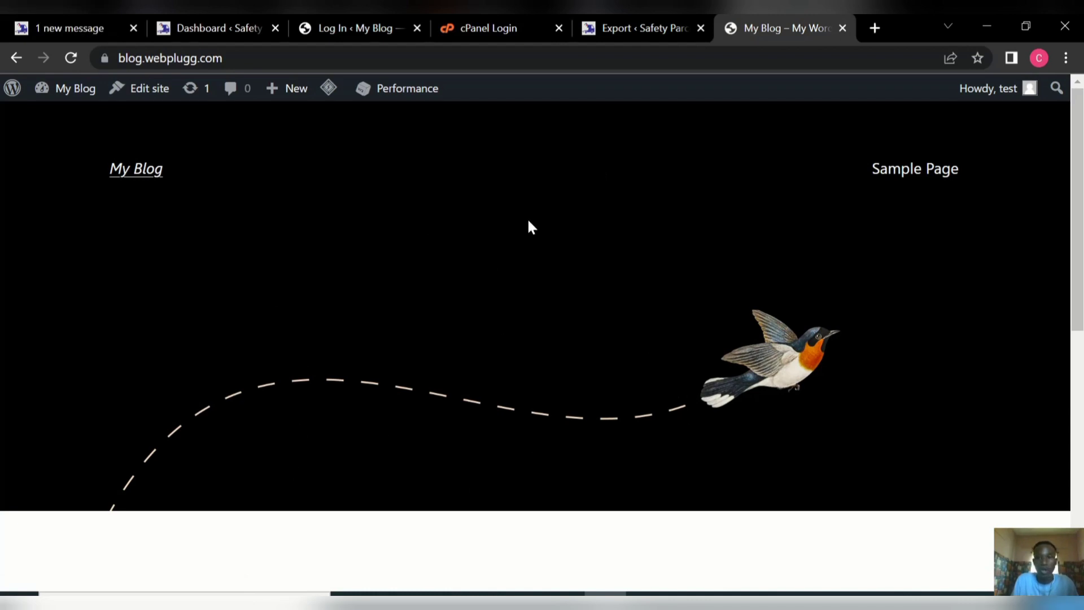
mouse_move(63, 87)
left_click(58, 120)
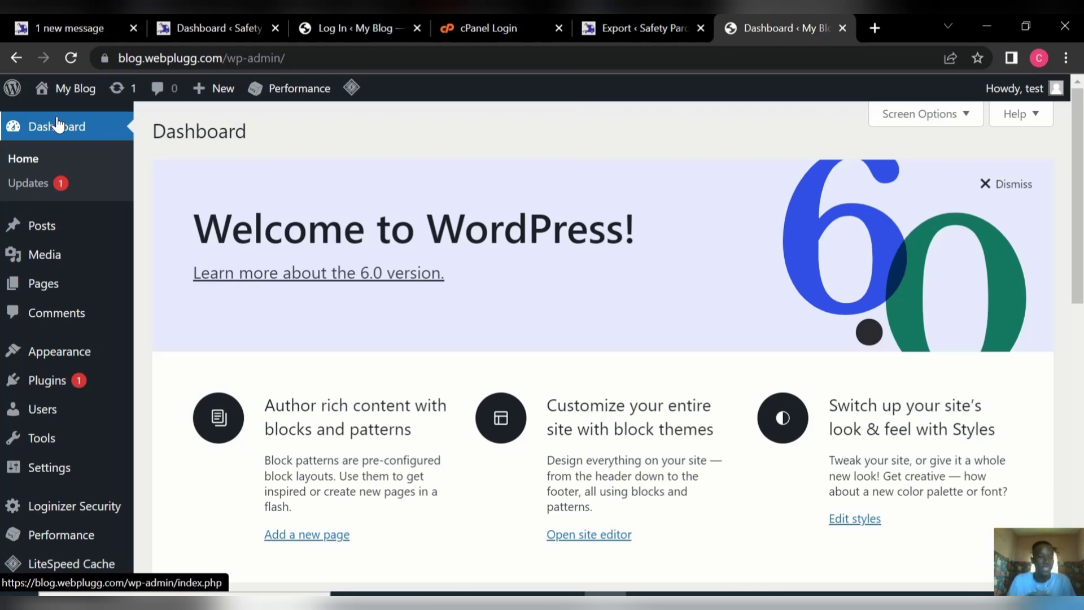
mouse_move(58, 381)
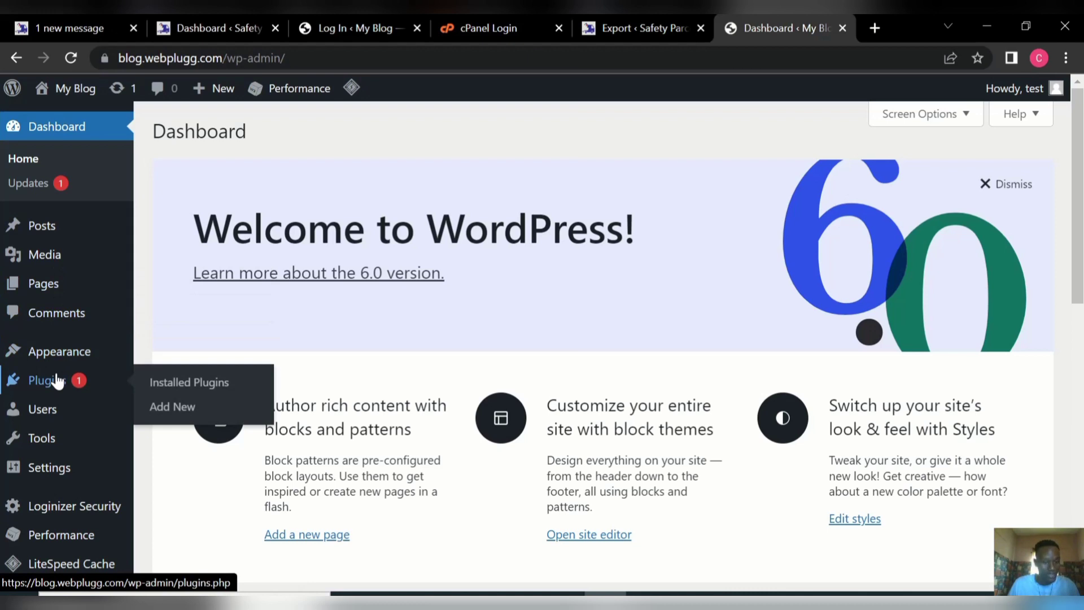
Search Add New for 'wp migra', then install and activate All-in-One WP Migration.
left_click(172, 408)
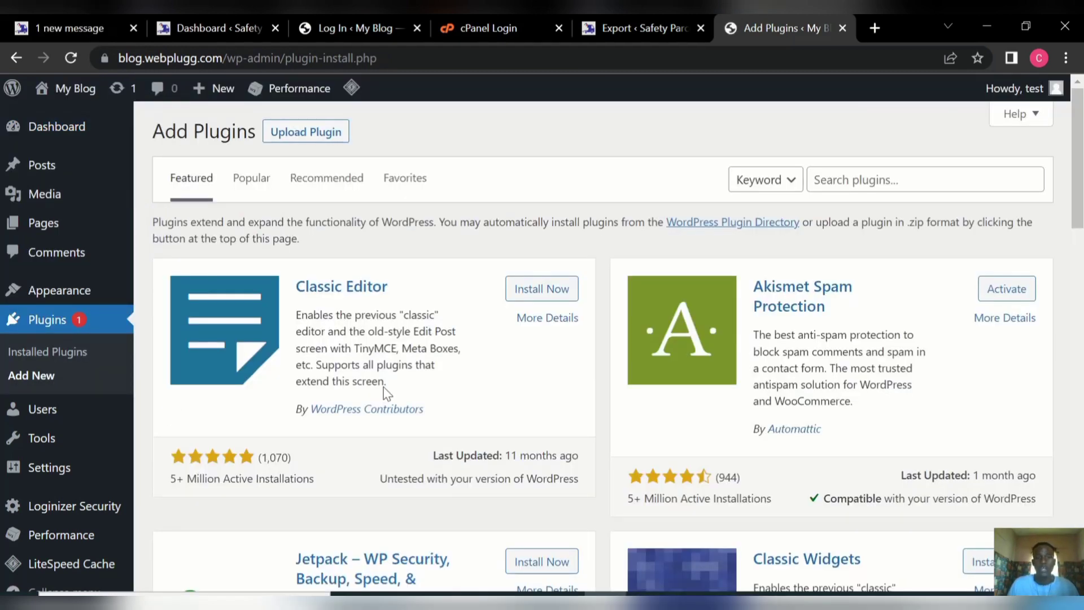
left_click(845, 184)
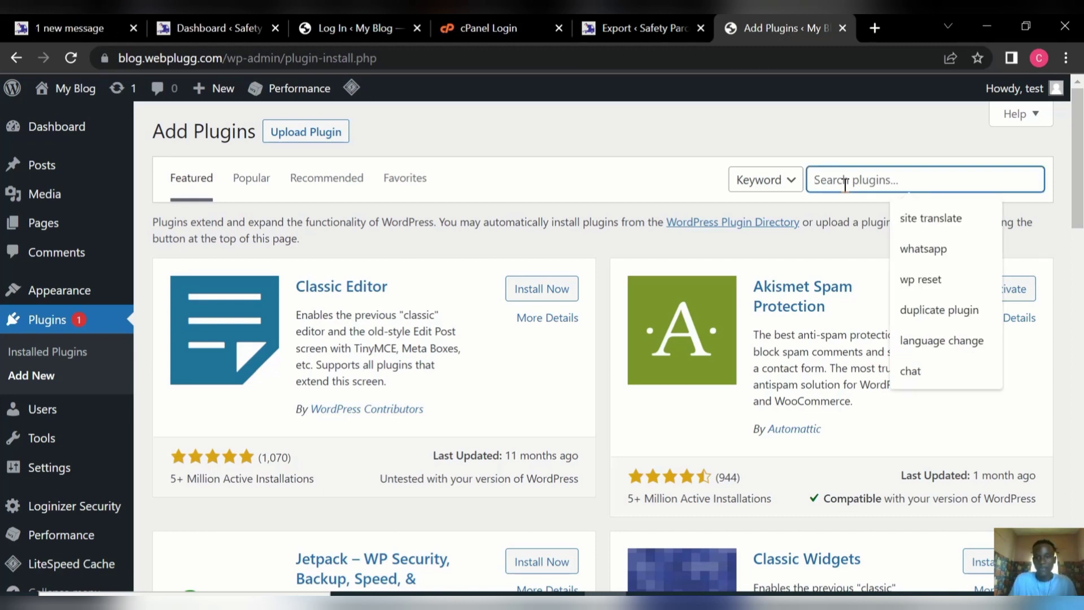
type("wp")
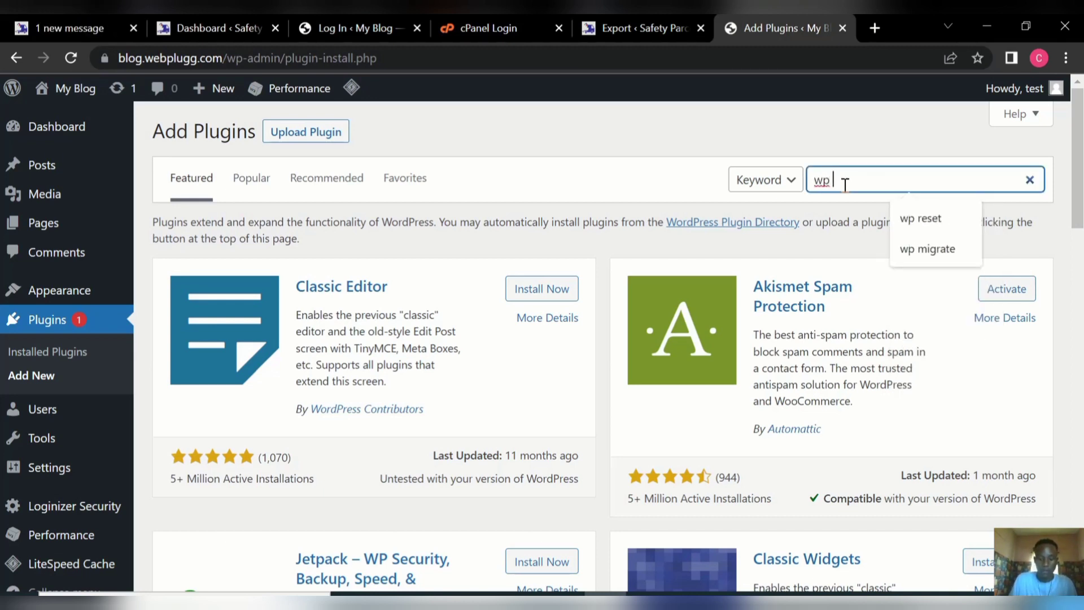
type(" migrate")
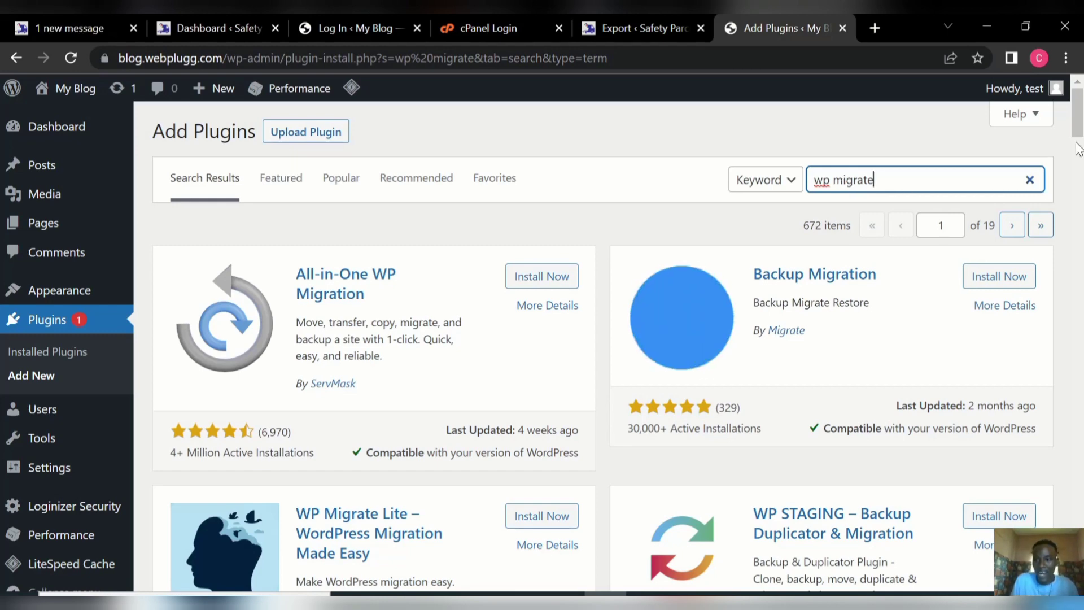
mouse_move(1077, 134)
left_mouse_down()
mouse_move(1077, 205)
mouse_move(1078, 125)
left_mouse_up()
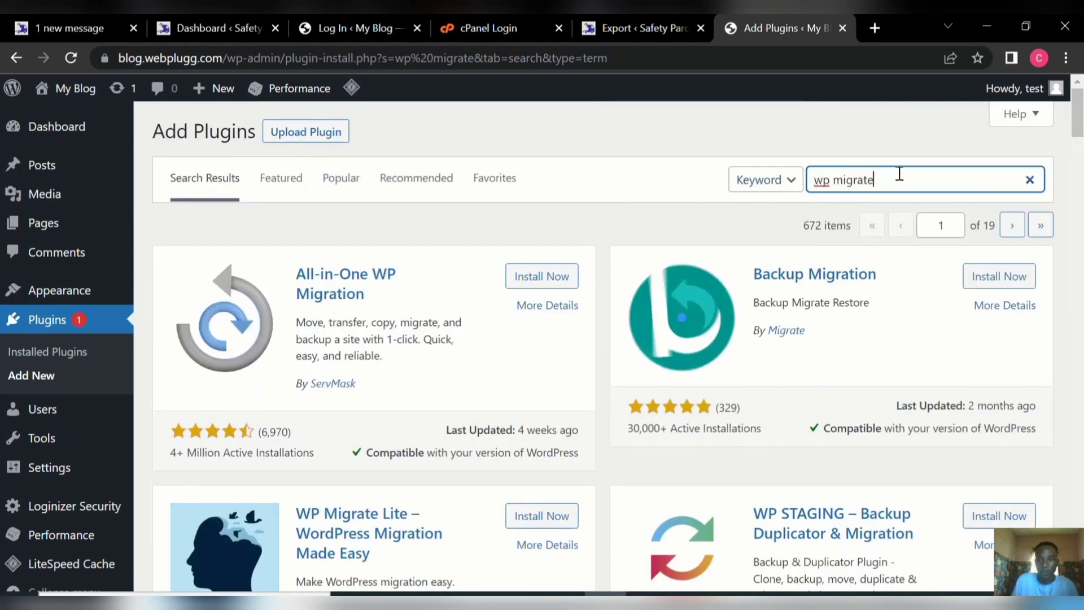
left_click(532, 281)
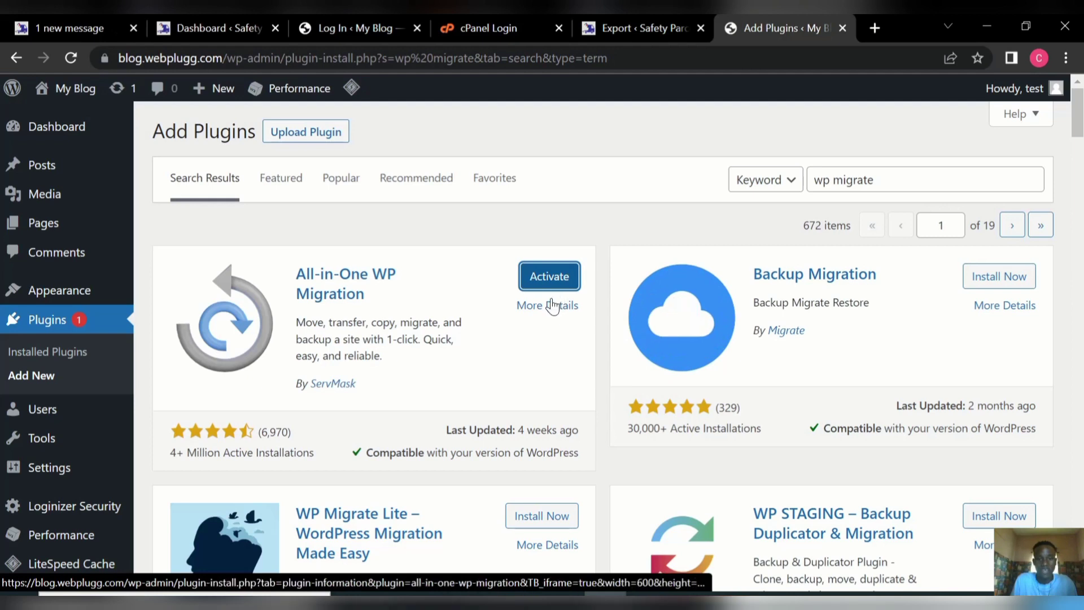
left_click(548, 280)
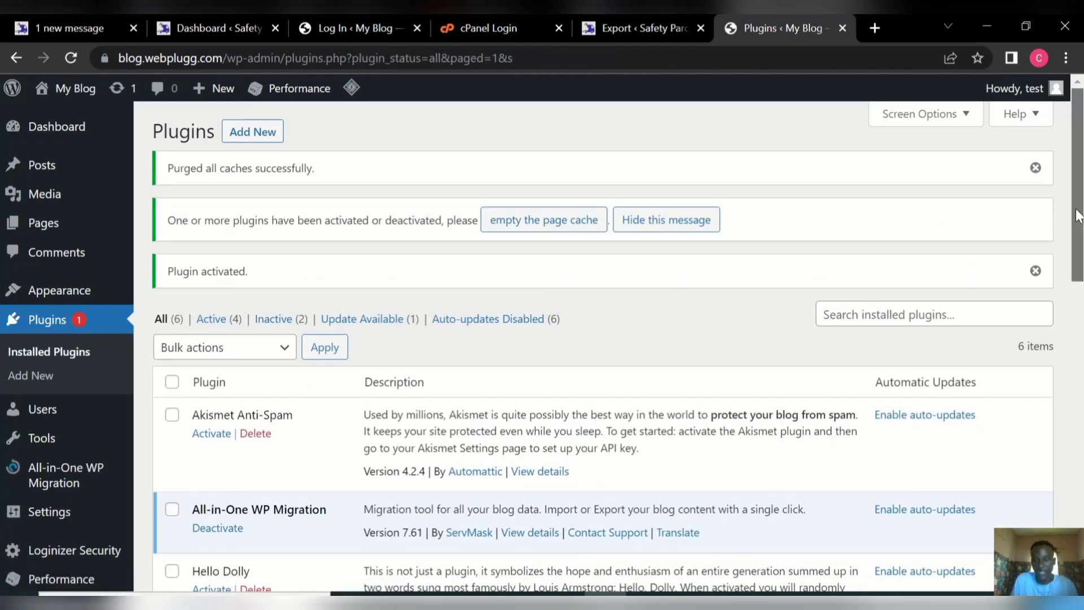
Check the Plugins list confirming All-in-One WP Migration is activated.
scroll(1079, 215, "down", 4)
scroll(1078, 214, "up", 4)
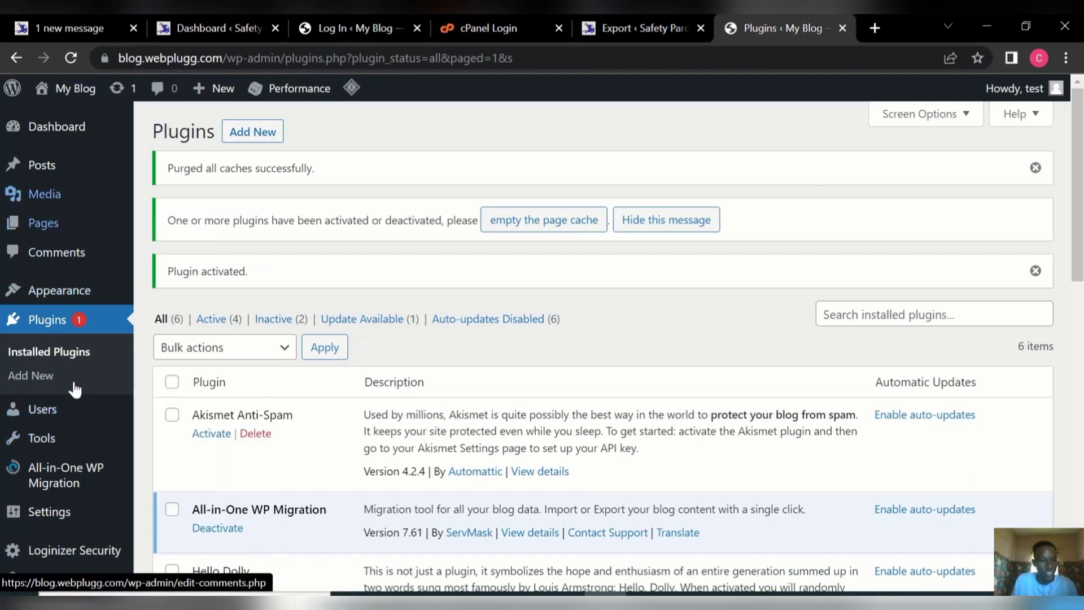
mouse_move(50, 486)
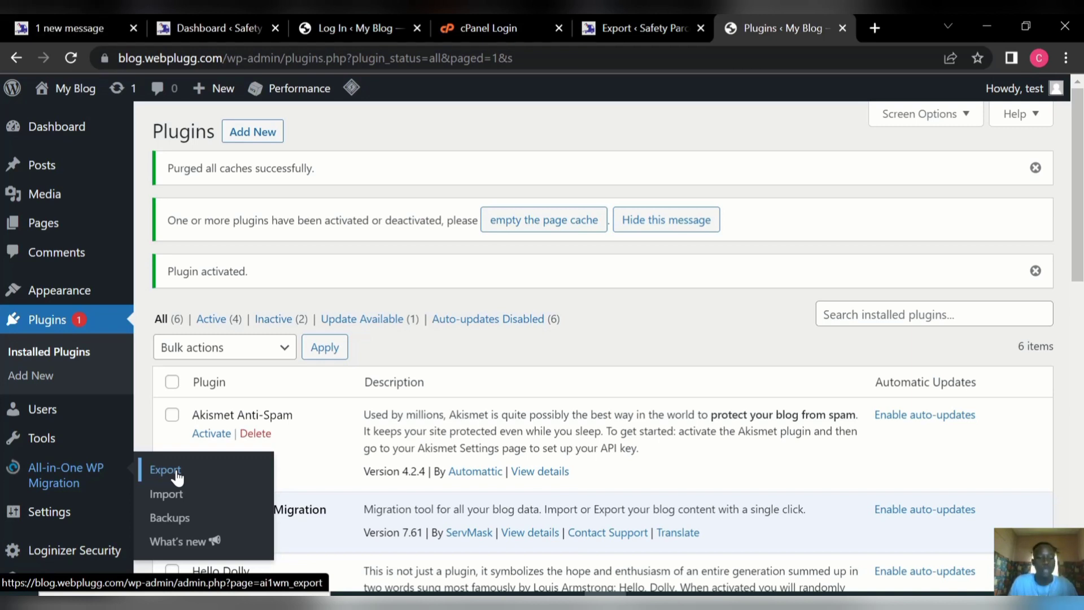
Import the safetyparcelogistics.com .wpress file from Downloads via Import From > File.
left_click(172, 498)
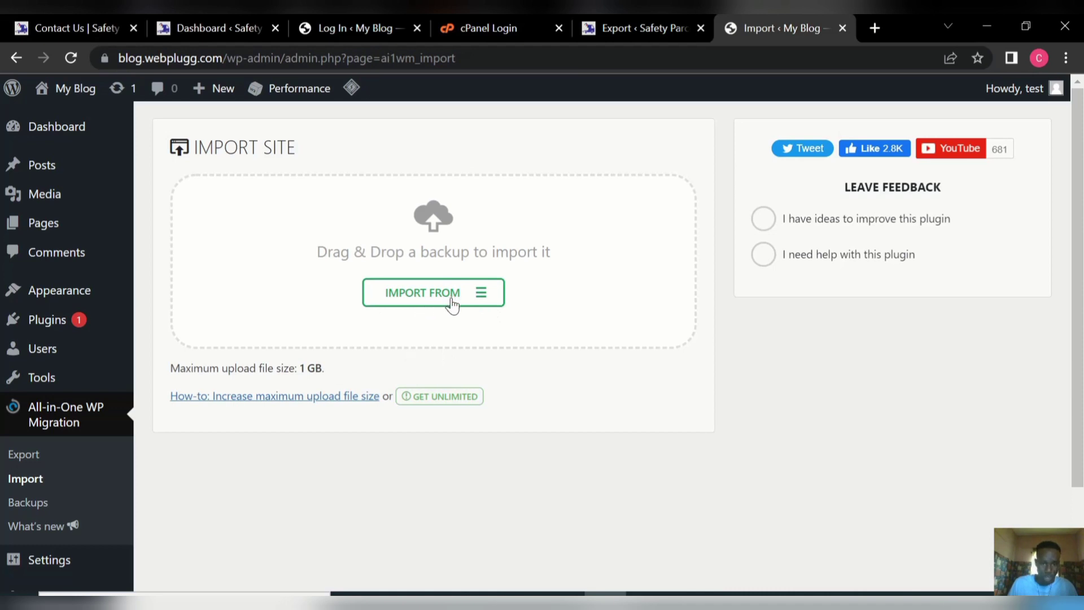
left_click(480, 296)
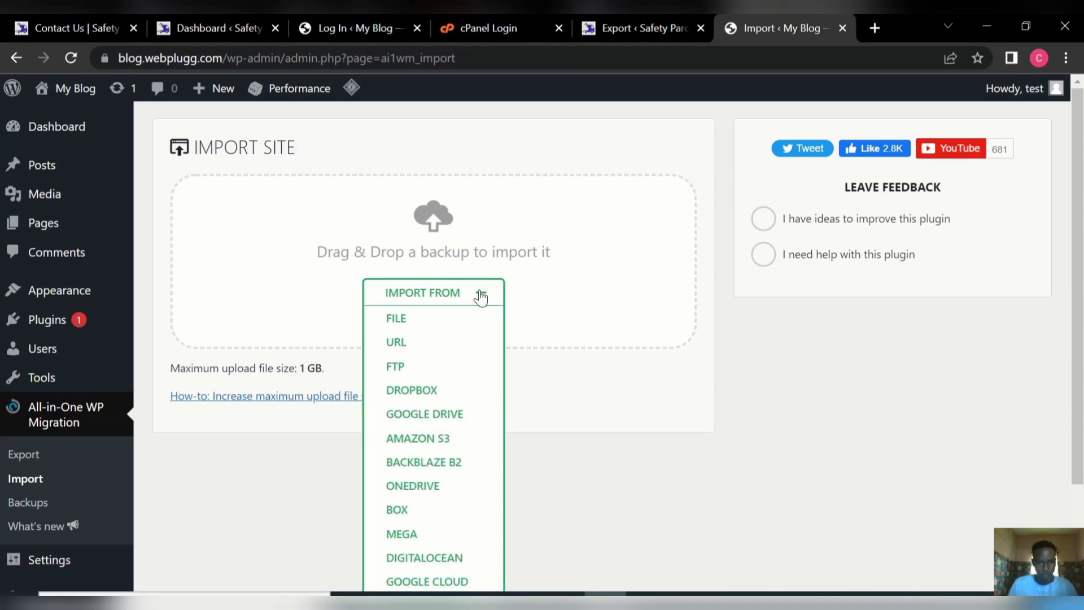
left_click(432, 327)
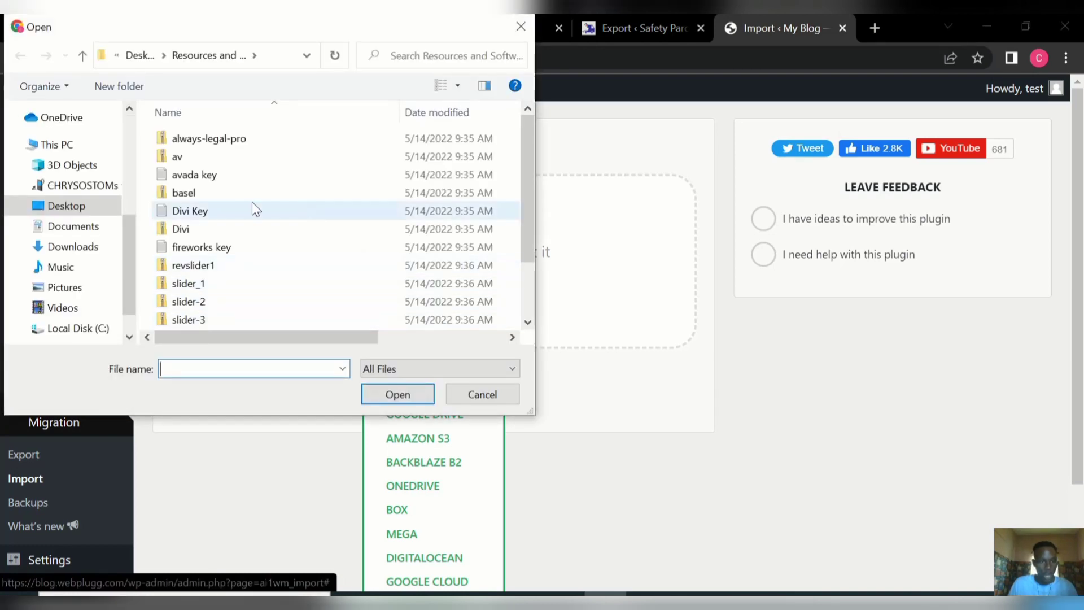
left_click(77, 249)
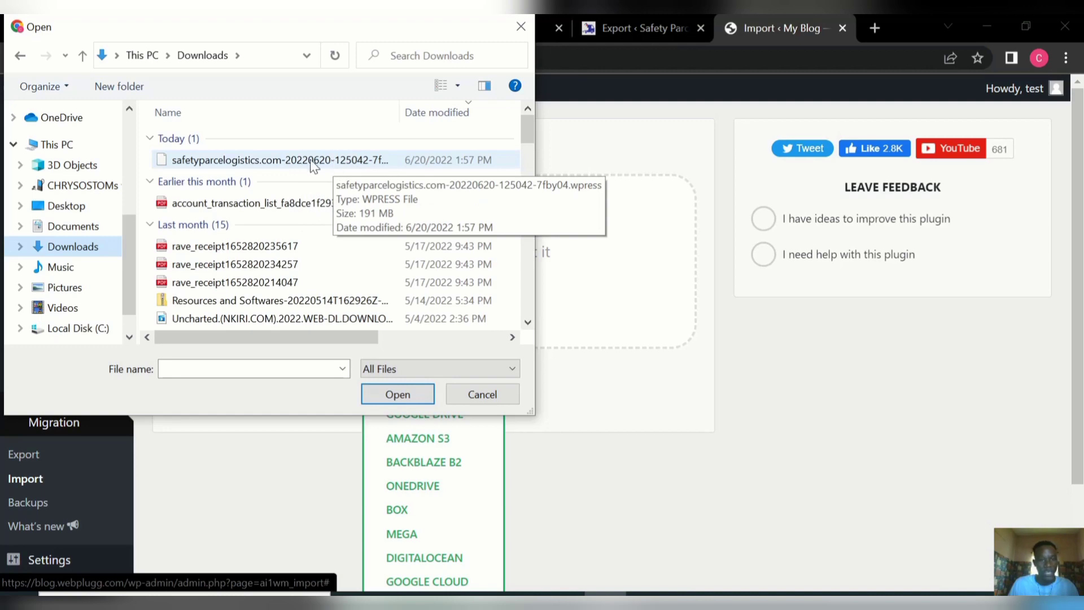
double_click(326, 161)
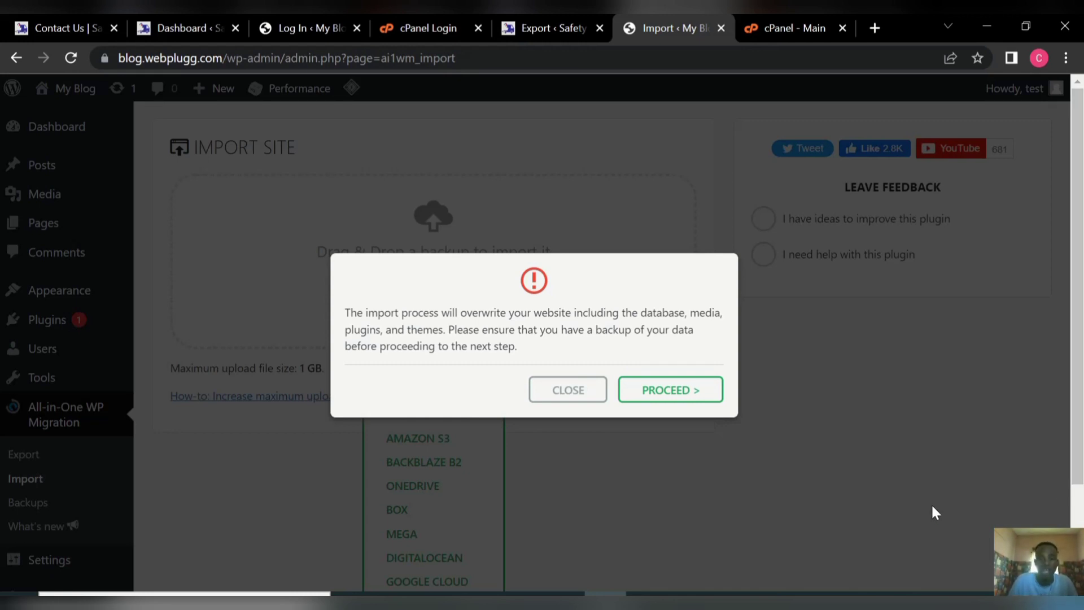
Confirm overwriting My Blog with the Safety Parcel backup so the 9259-file restore proceeds.
left_click(693, 395)
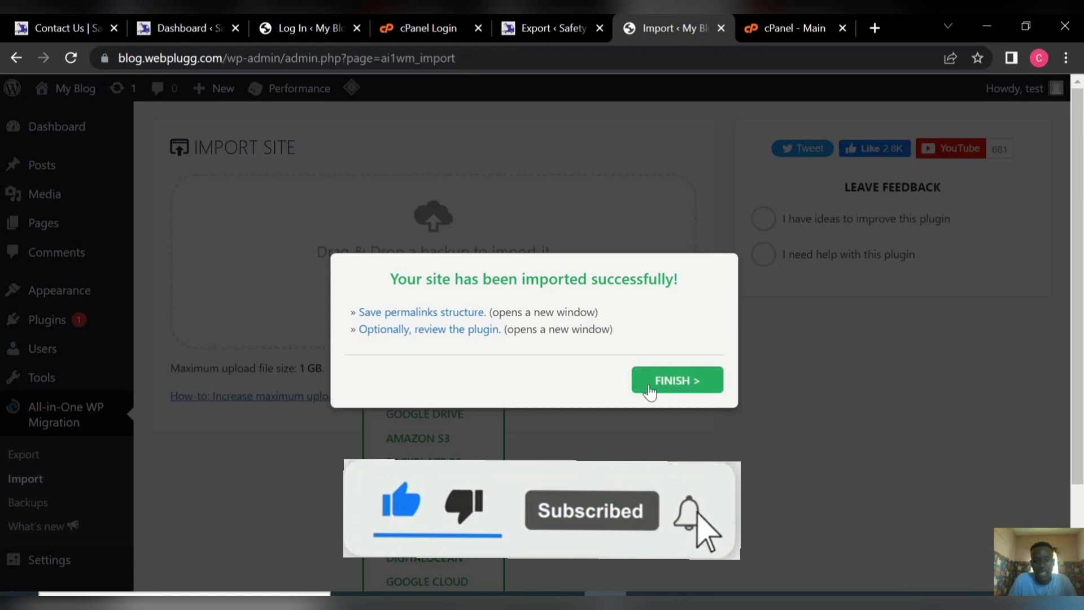
Follow the 'Save permalinks structure' link, which opens the site's login page in a new tab.
left_click(442, 314)
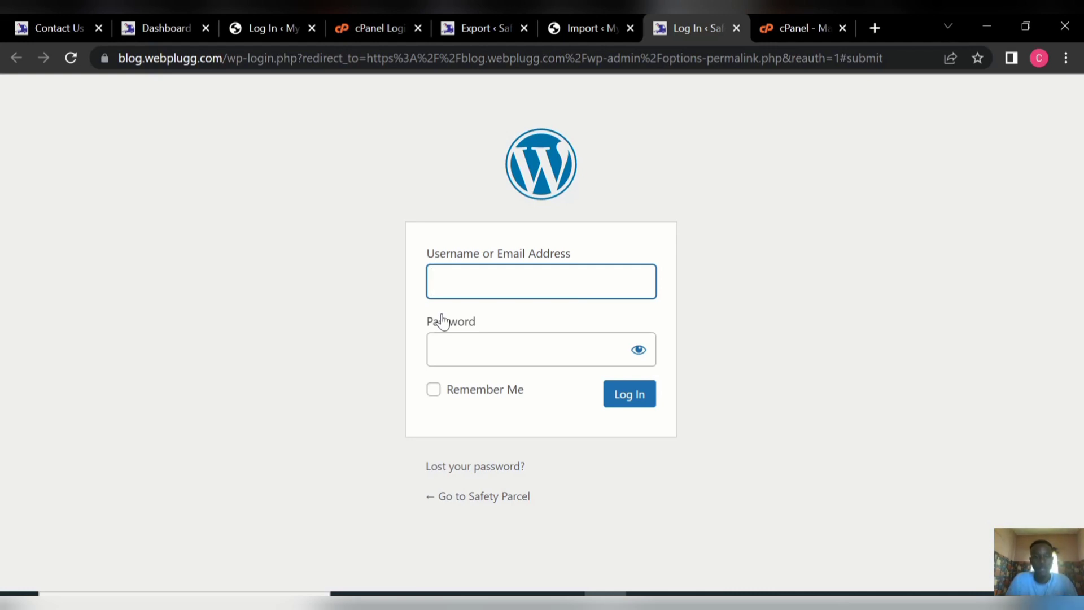
Attempt logging in with username 'test' and the account password; it's rejected as unregistered.
left_click(460, 288)
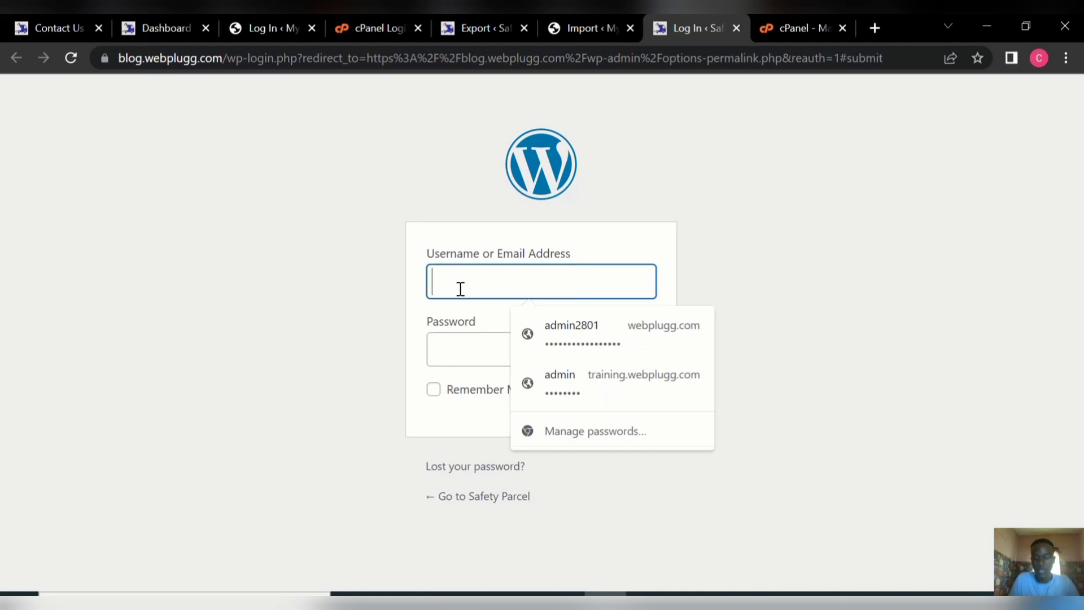
type("test")
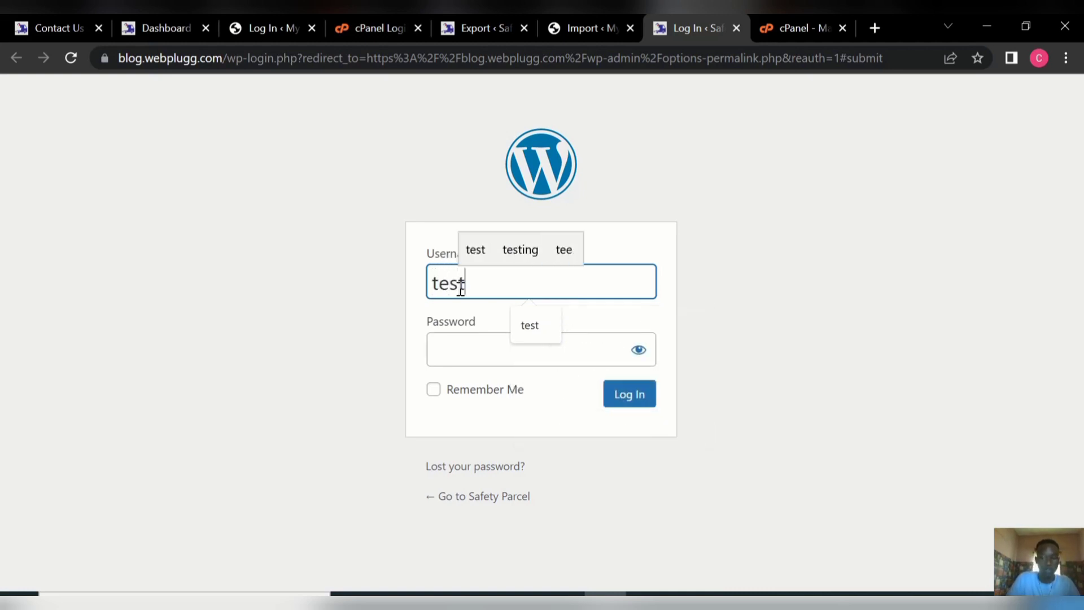
left_click(449, 347)
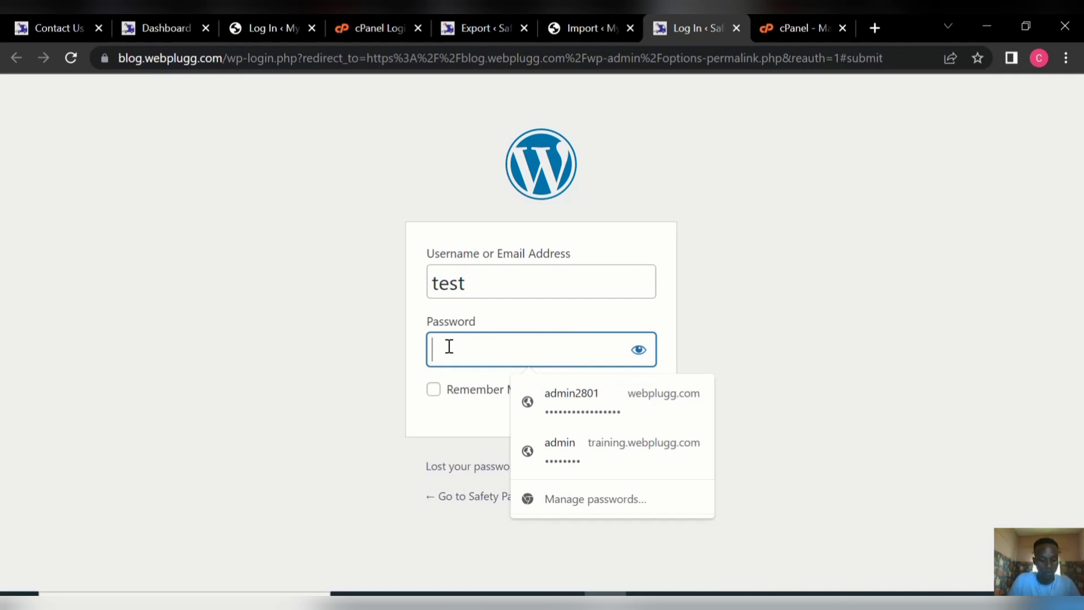
key("ctrl+v")
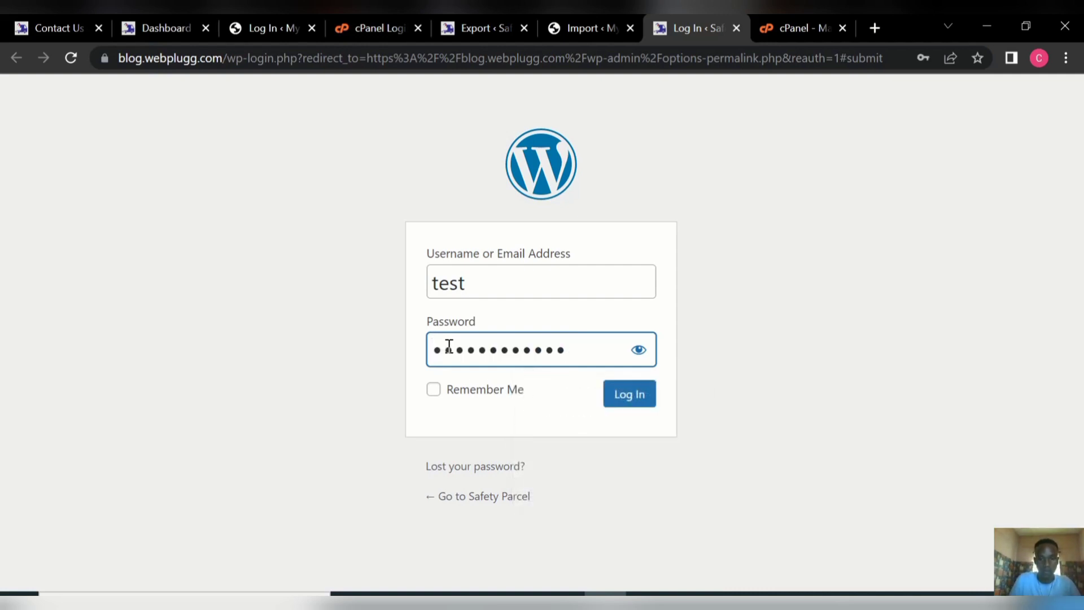
key("BackSpace")
key("BackSpace")
key("BackSpace")
key("BackSpace")
key("BackSpace")
key("BackSpace")
key("BackSpace")
key("BackSpace")
key("BackSpace")
key("BackSpace")
key("BackSpace")
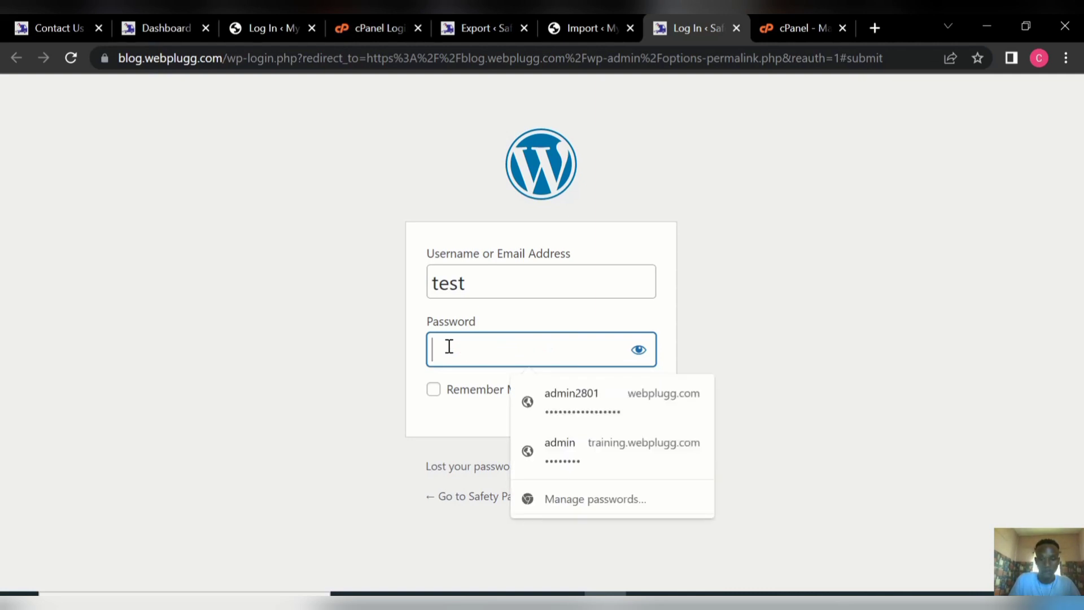
type("•••")
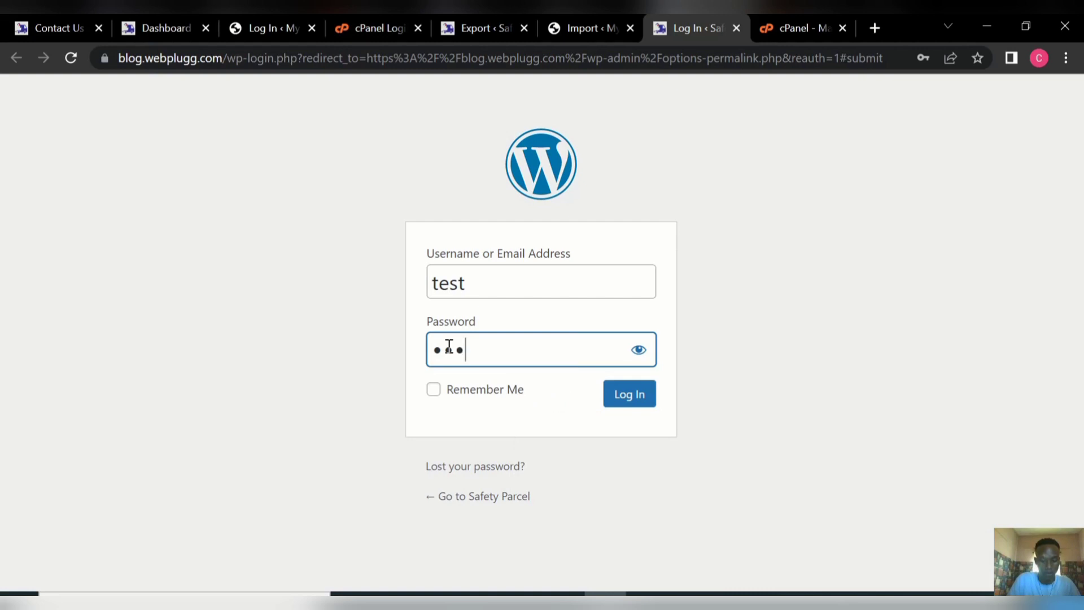
type("•")
key("BackSpace")
key("BackSpace")
key("BackSpace")
key("BackSpace")
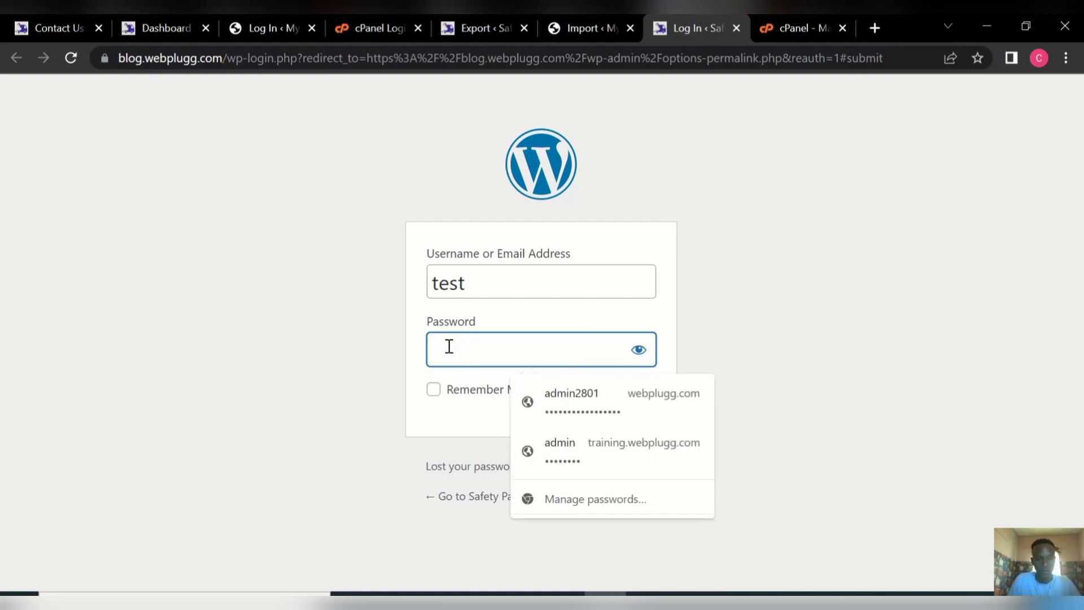
type("•••")
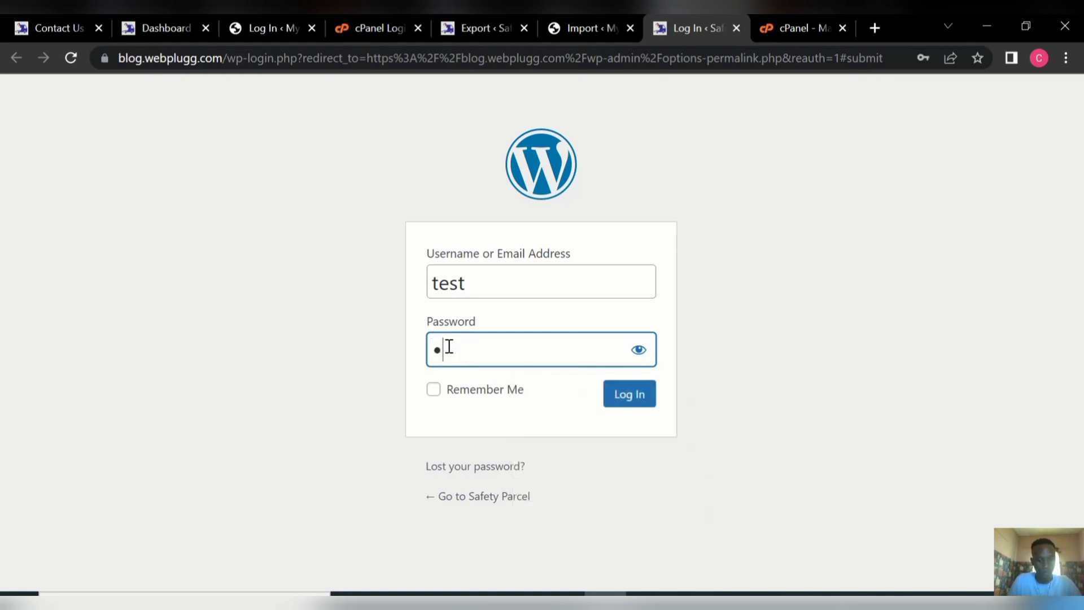
type("•••••••••")
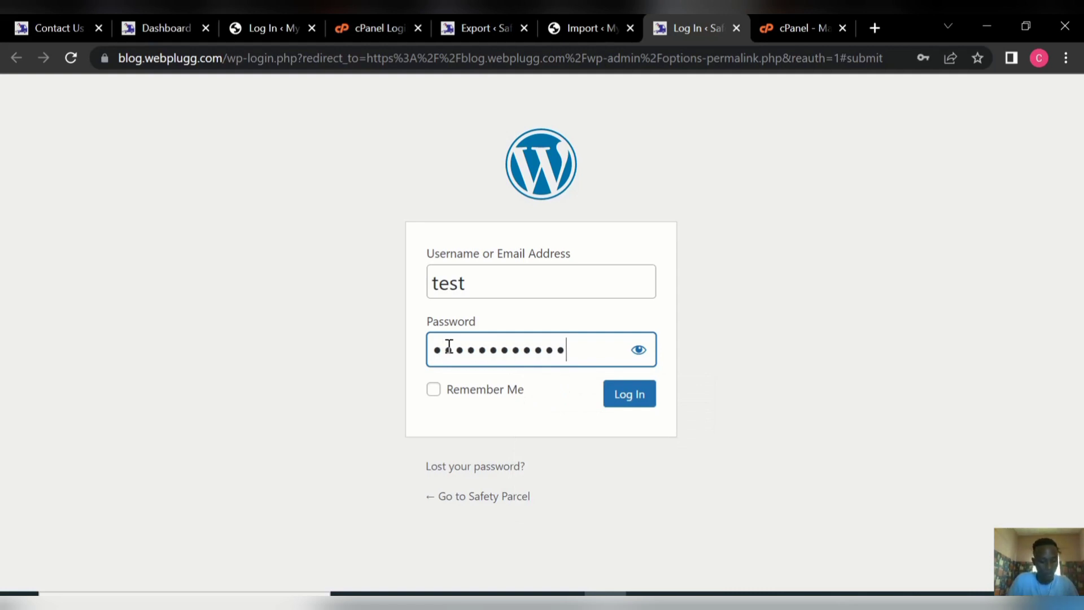
type("••")
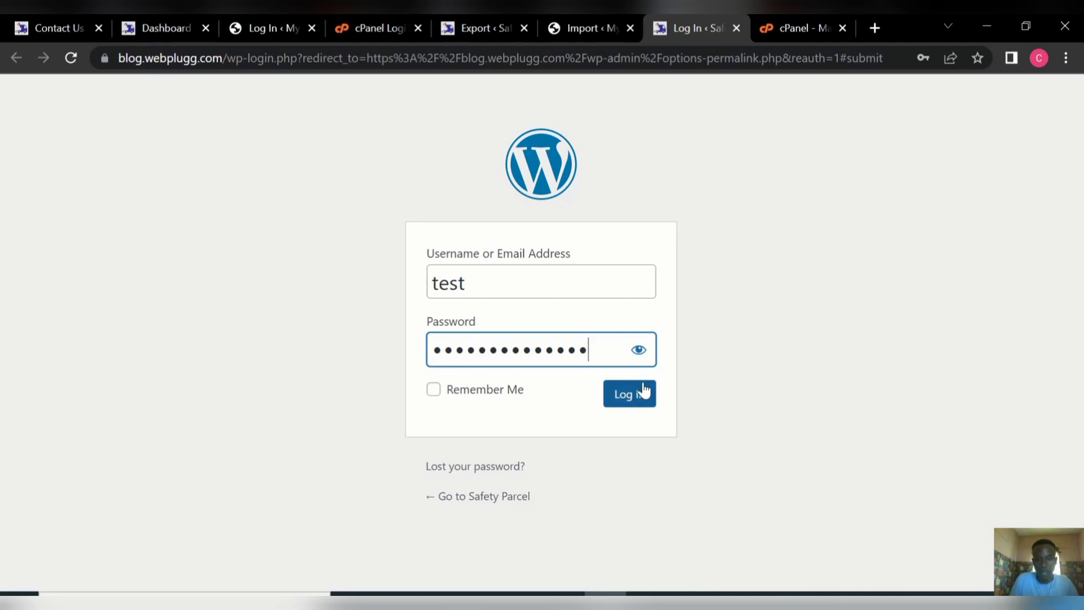
left_click(632, 399)
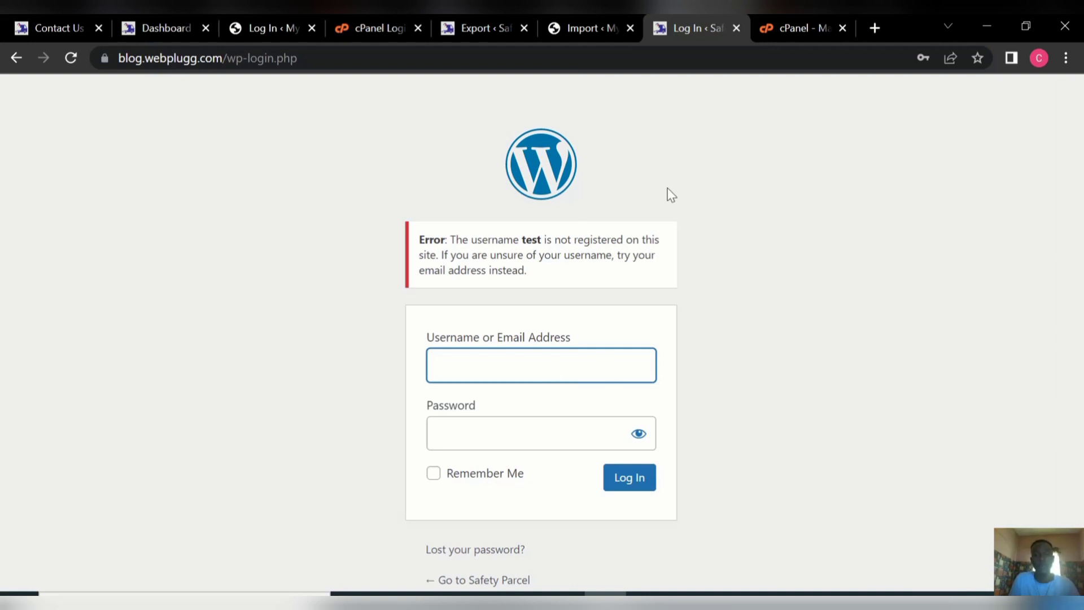
From cPanel, open Softaculous and edit the blog.webplugg.com installation details.
left_click(774, 28)
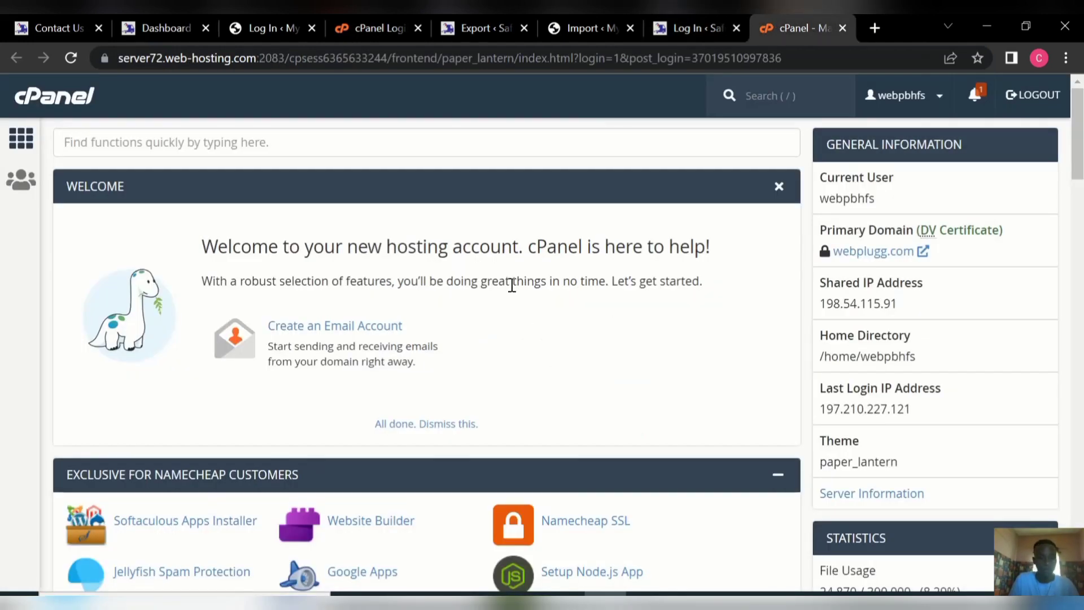
left_click(222, 529)
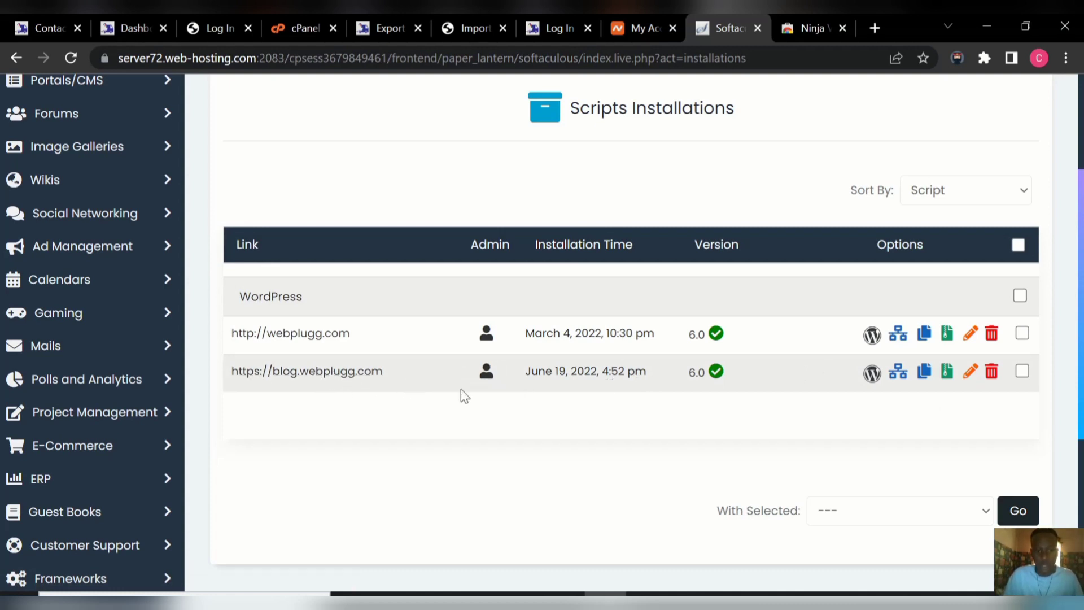
left_click(970, 373)
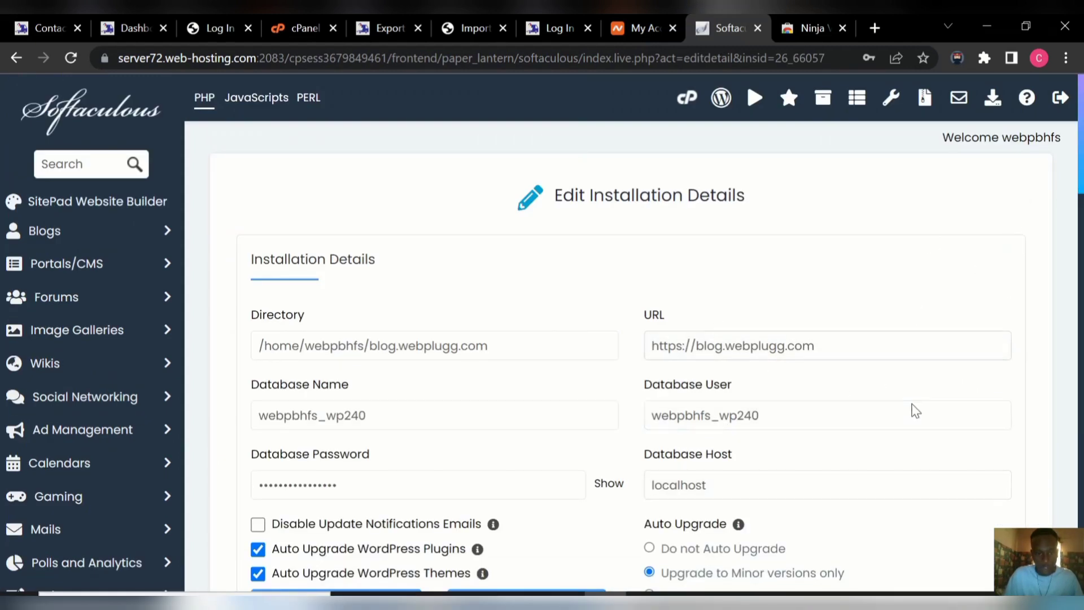
Set the admin username to 'admin' and enter a new admin password.
scroll(632, 339, "down", 6)
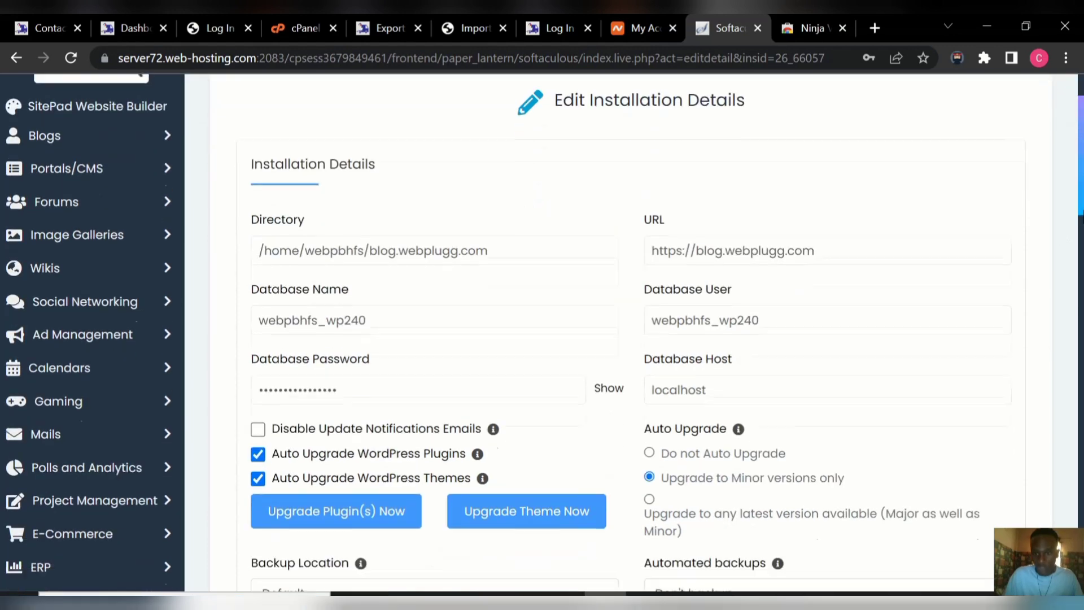
scroll(632, 339, "down", 5)
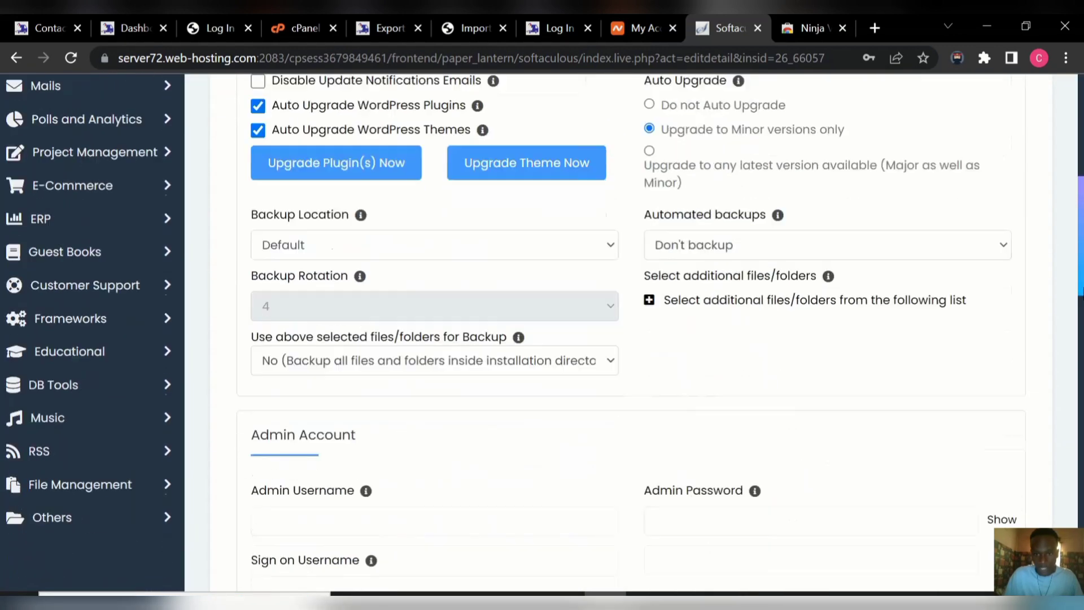
scroll(633, 339, "down", 1)
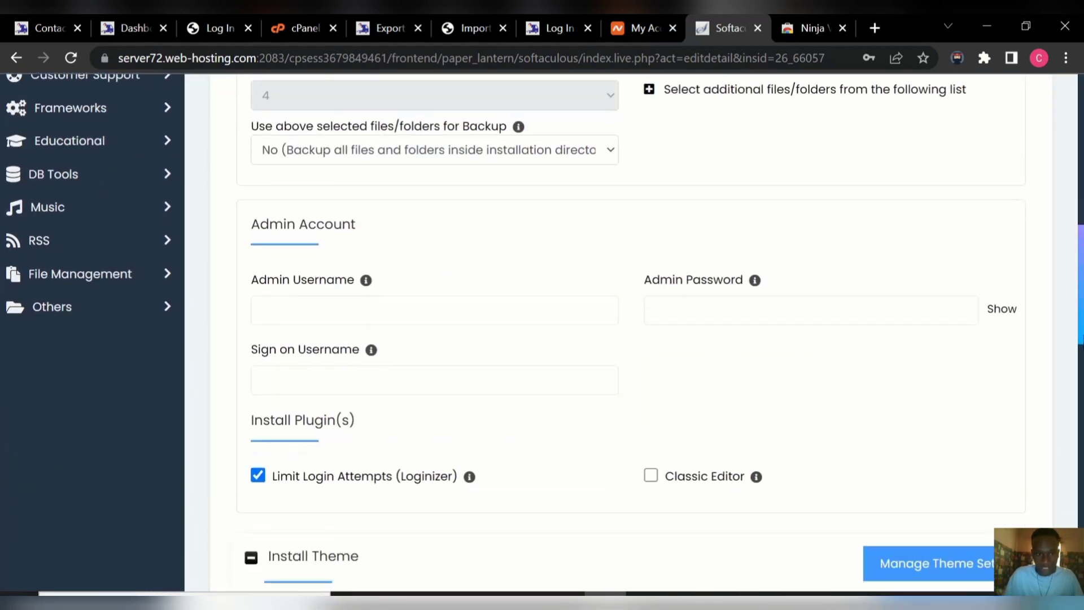
left_click(402, 309)
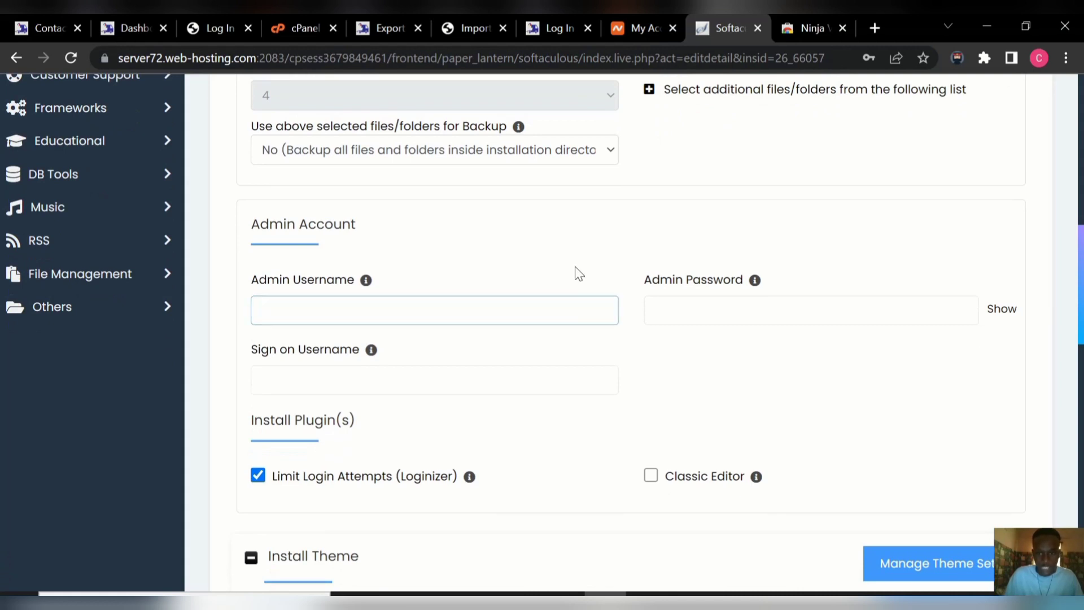
left_click(692, 296)
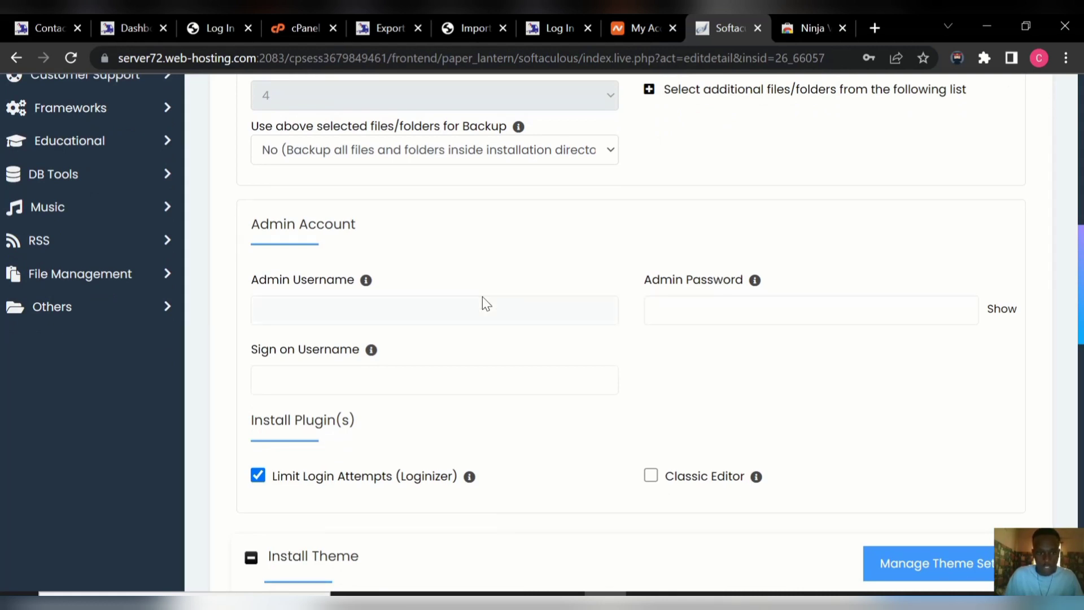
left_click(414, 307)
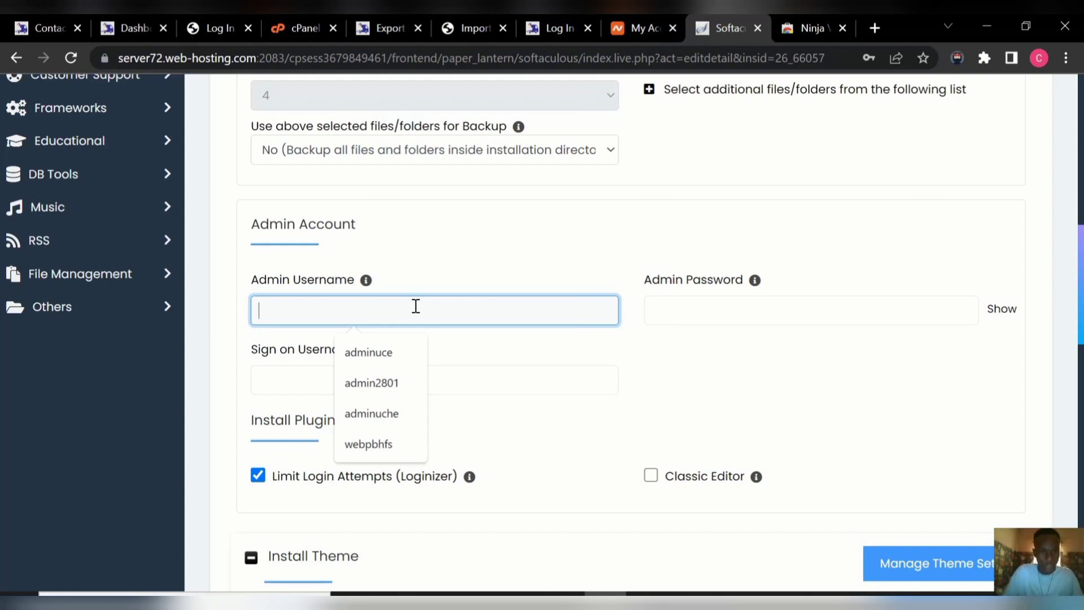
type("adm")
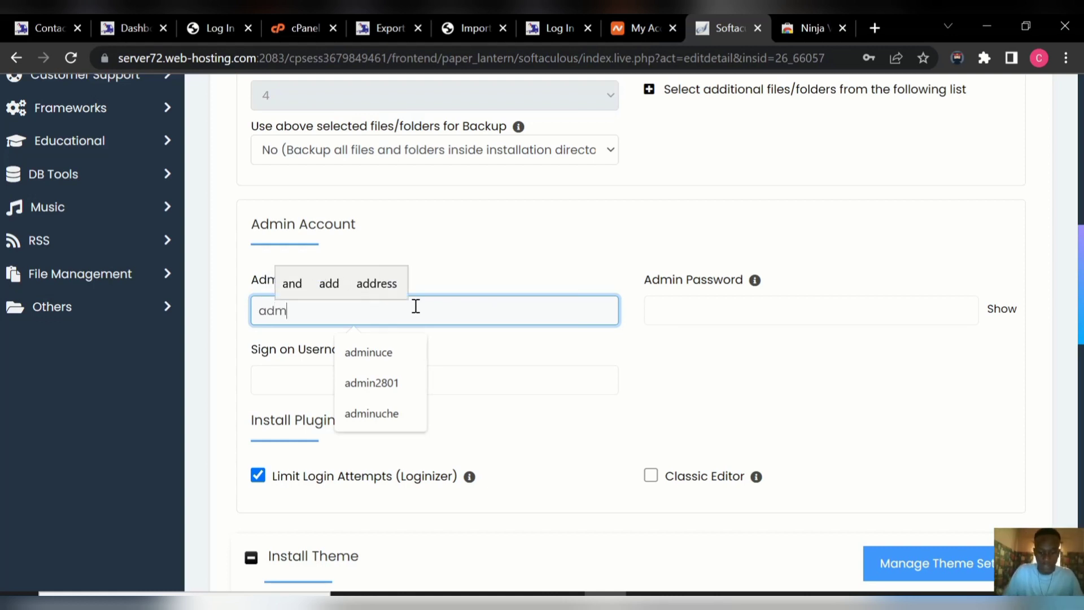
type("in")
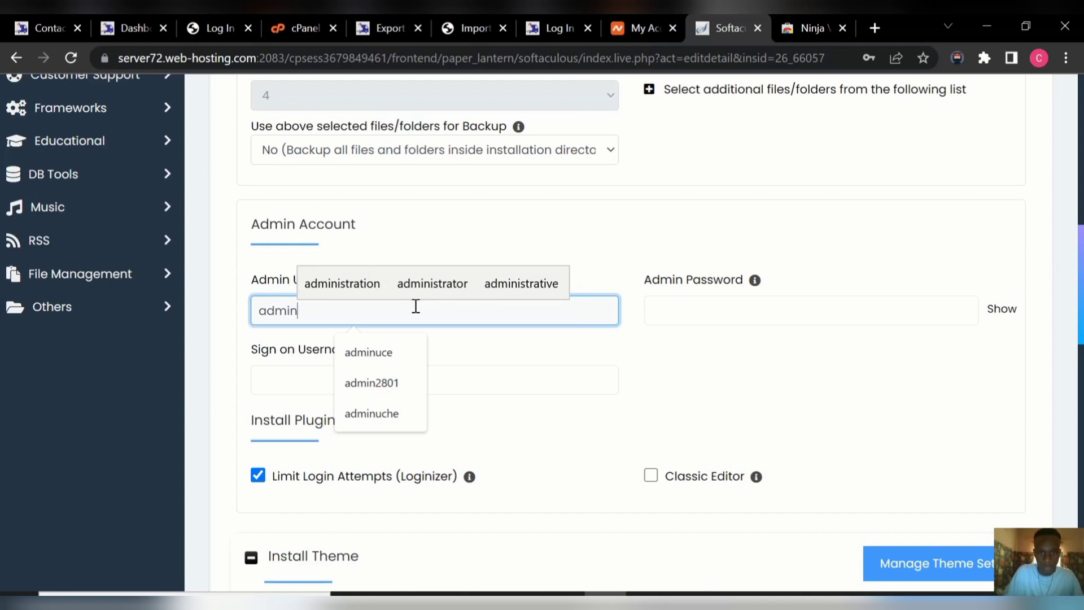
left_click(669, 307)
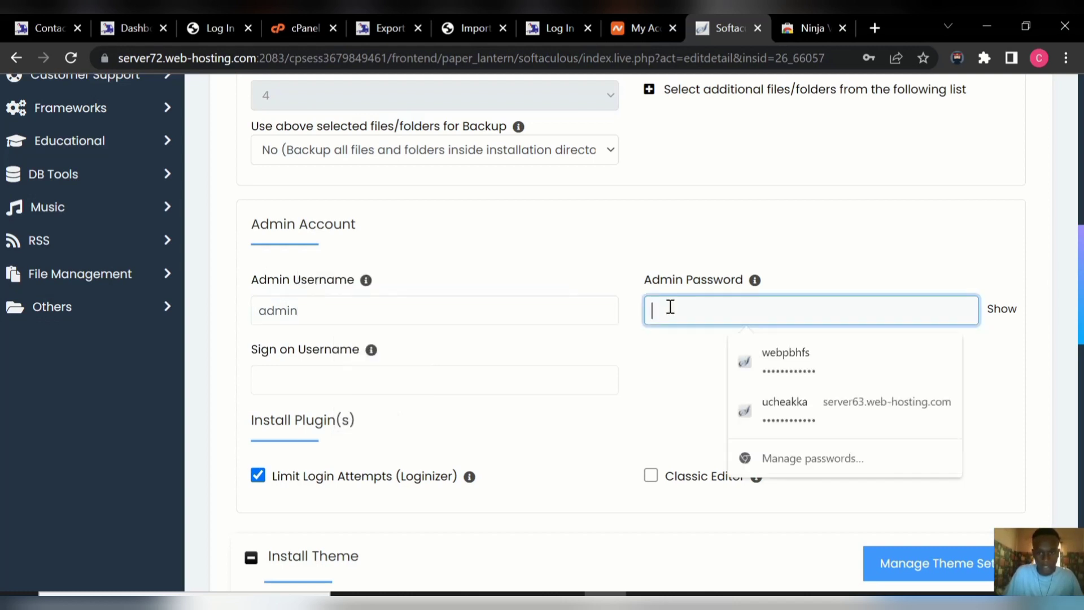
type("adm")
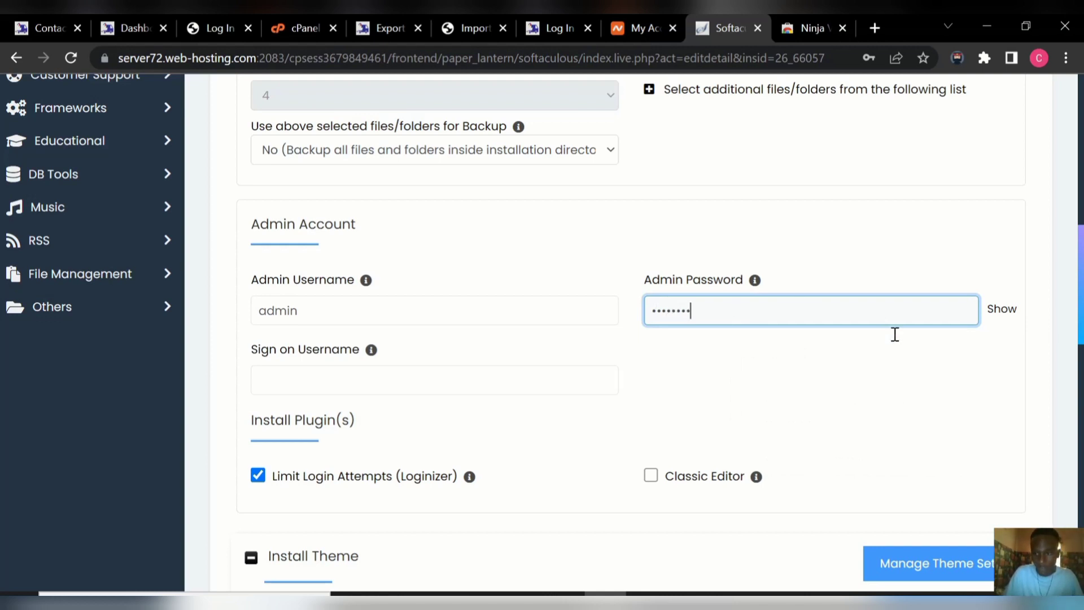
Set the sign-on username to 'admin' and save the installation details.
left_click_drag(1080, 324, 1077, 370)
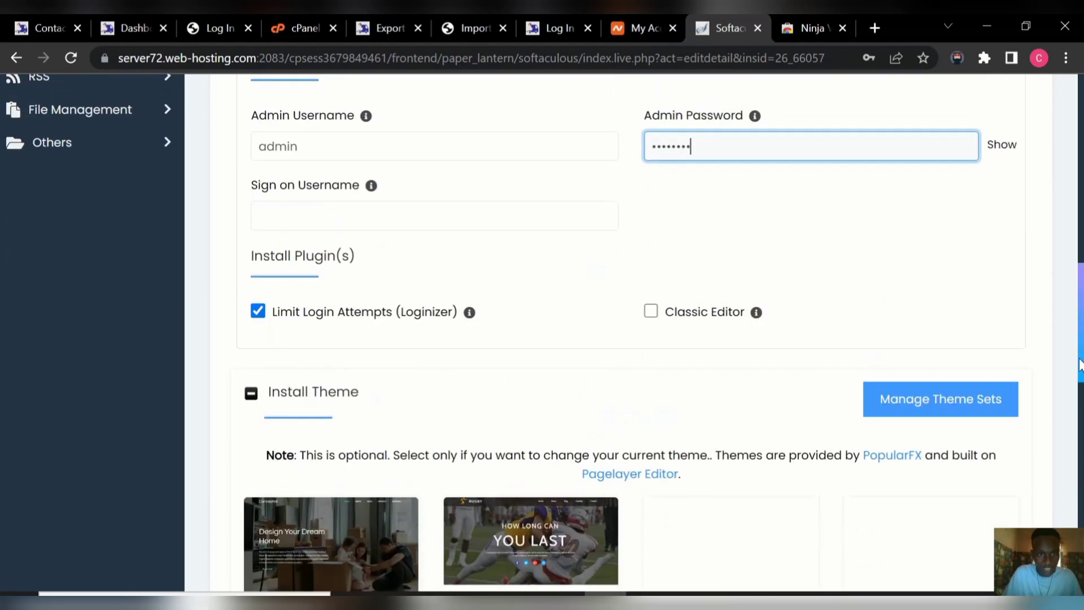
left_click(418, 208)
type("a")
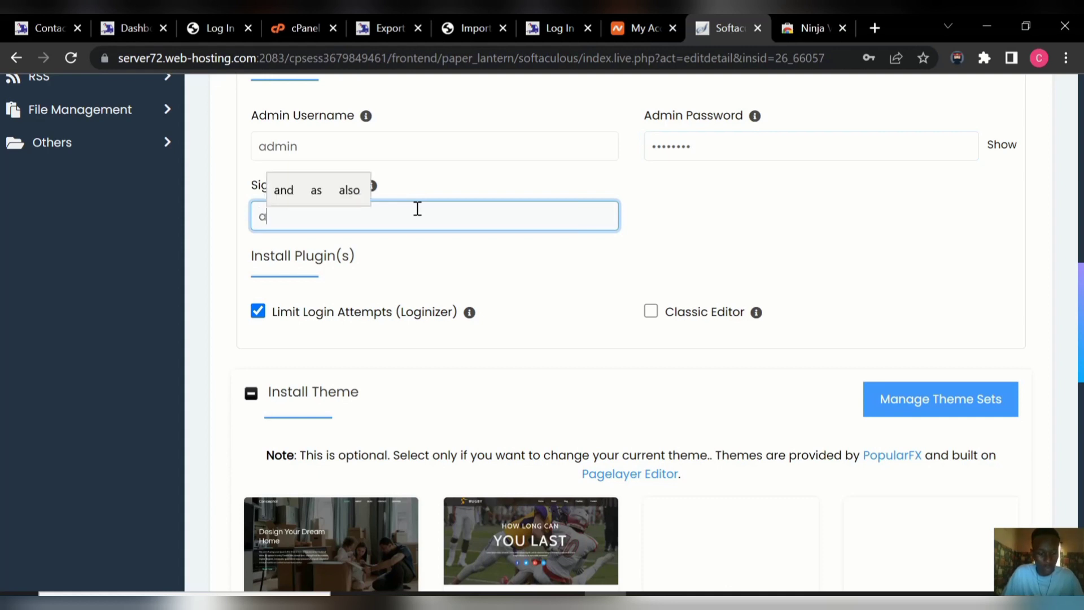
type("dmin")
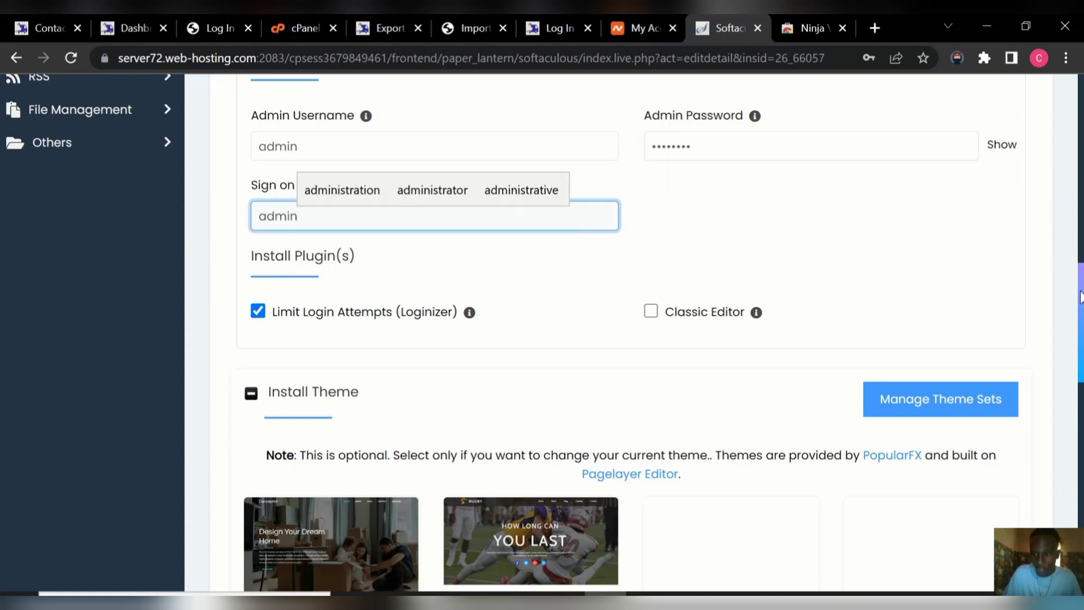
left_click_drag(1080, 296, 1075, 511)
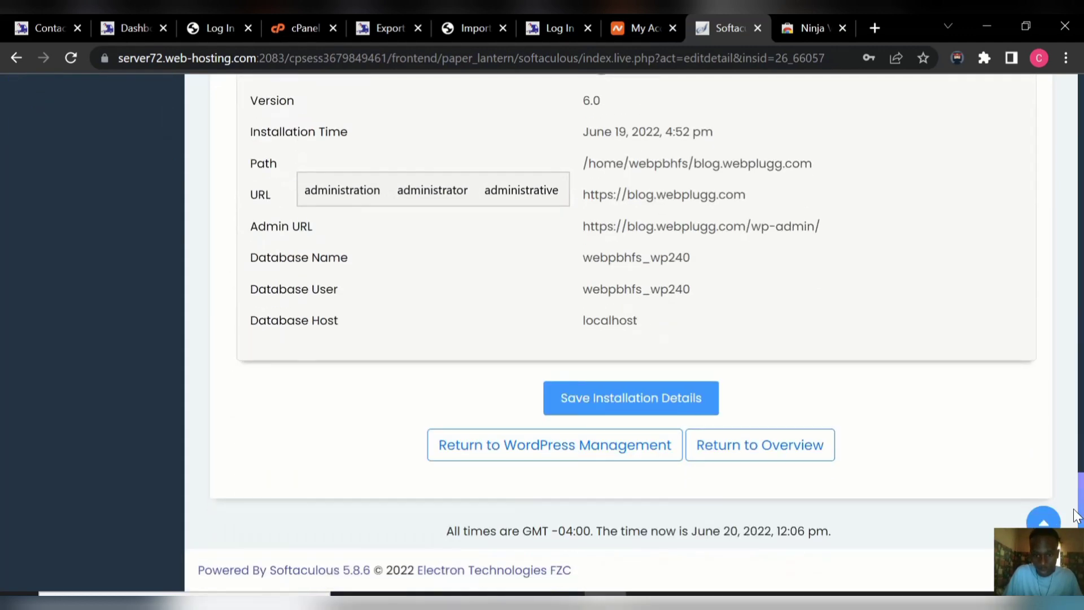
left_click(631, 400)
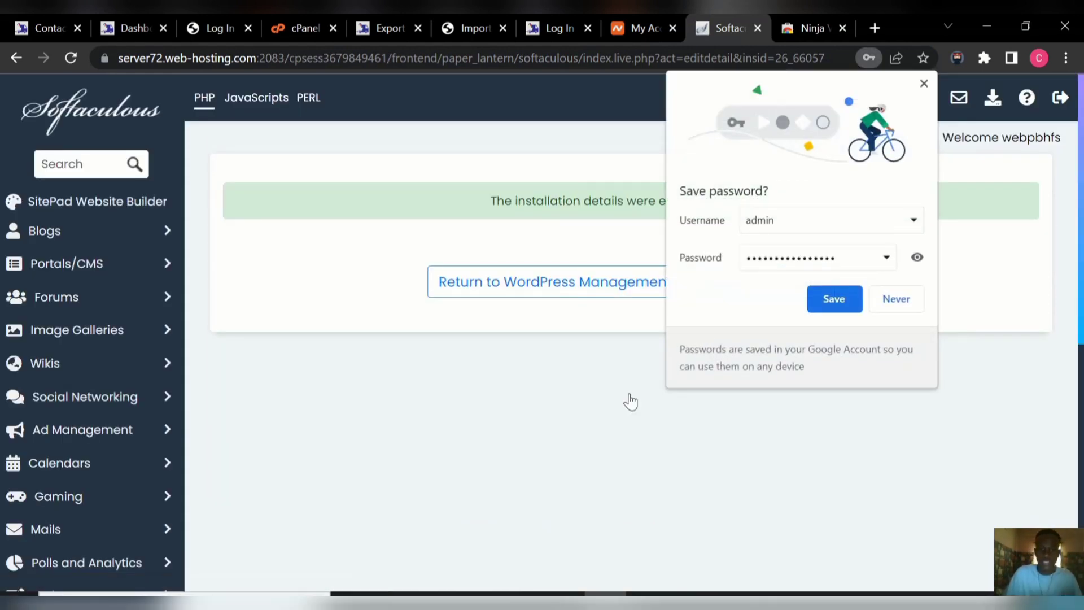
left_click(922, 85)
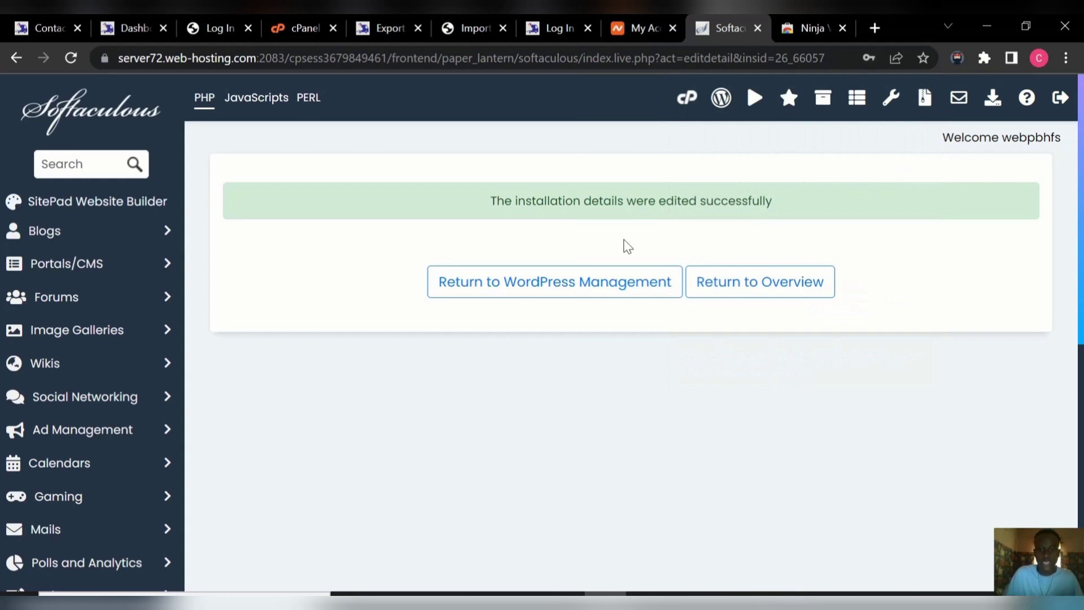
Log in to blog.webplugg.com as 'admin' with the newly reset password.
left_click(540, 28)
left_click(452, 363)
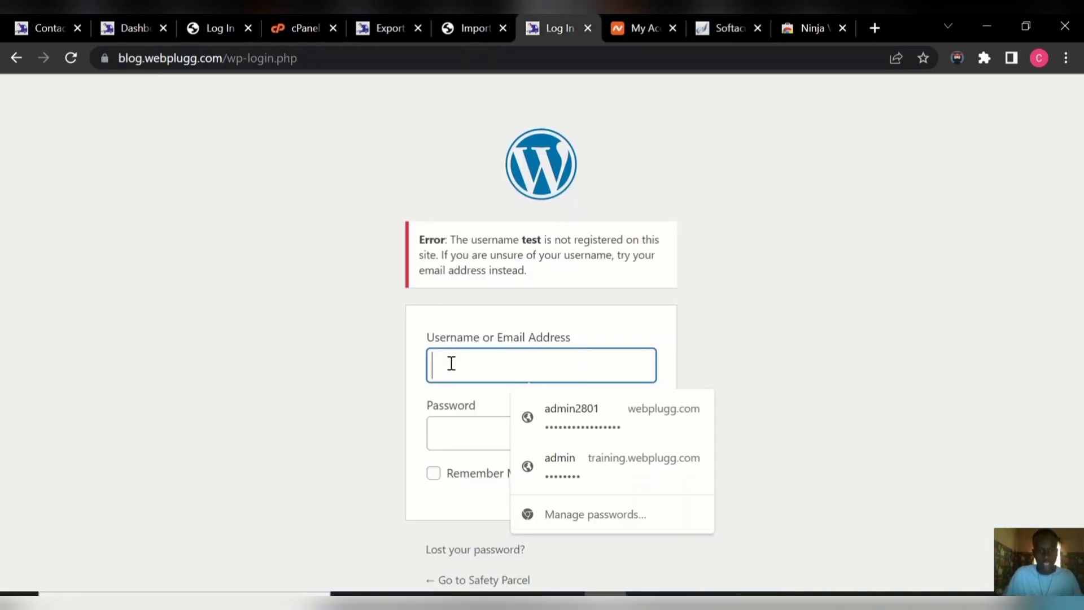
type("adm")
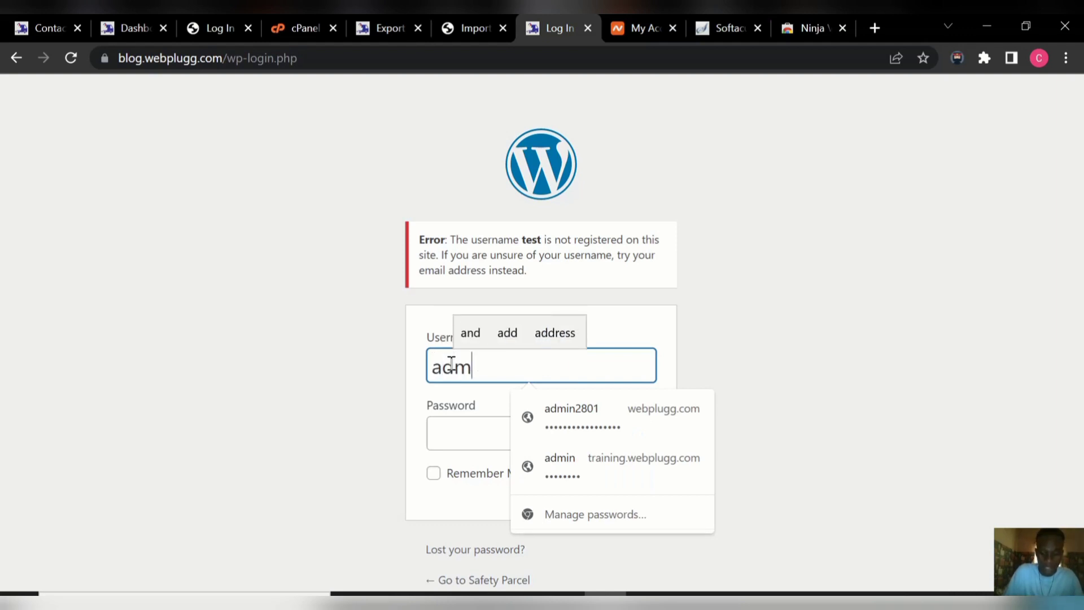
type("in")
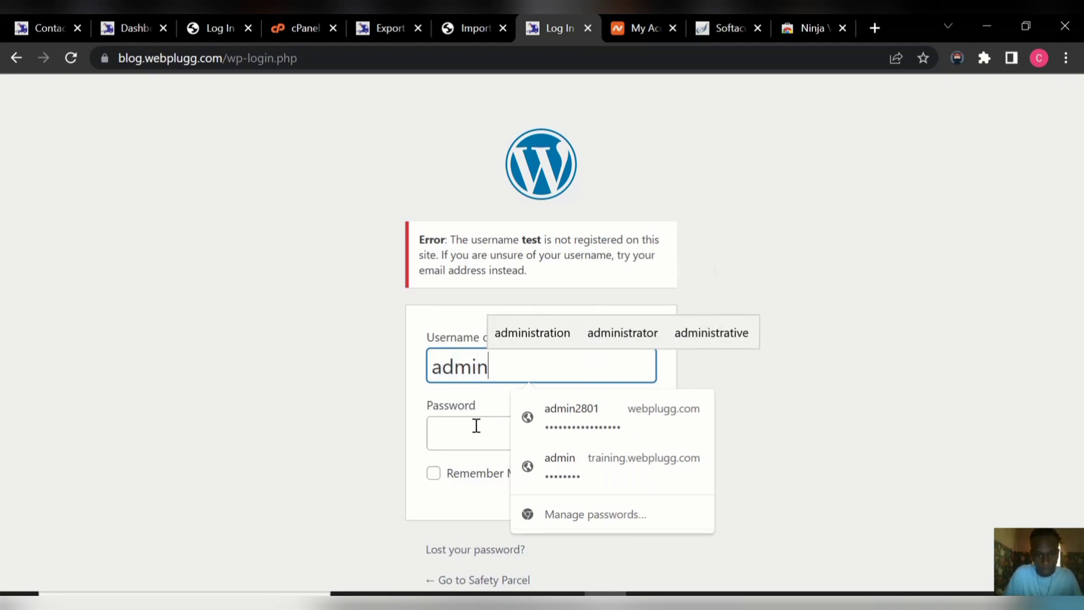
left_click(476, 426)
type("a")
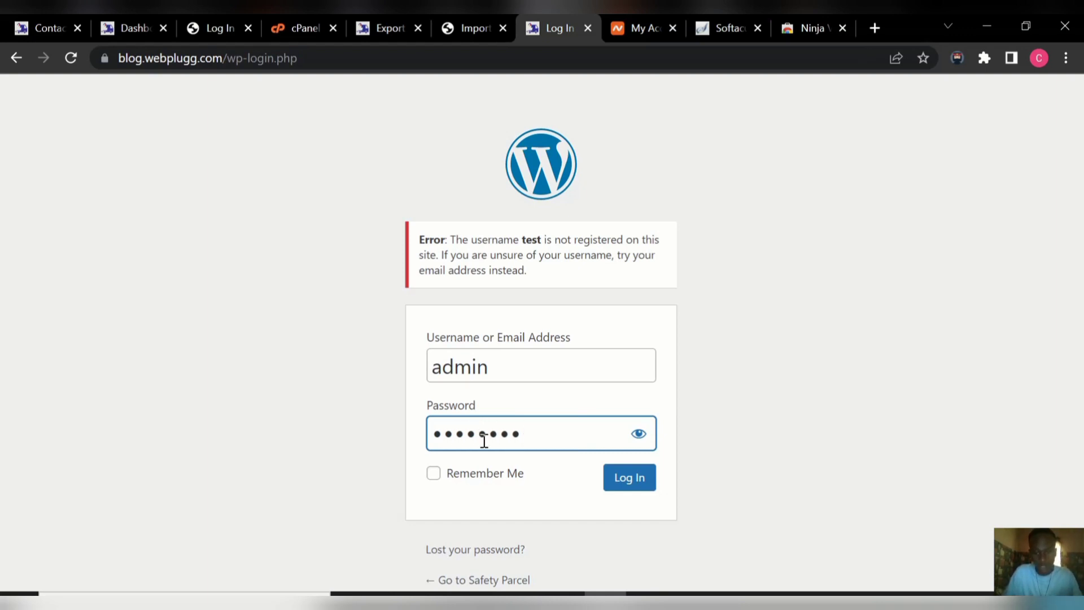
left_click(628, 482)
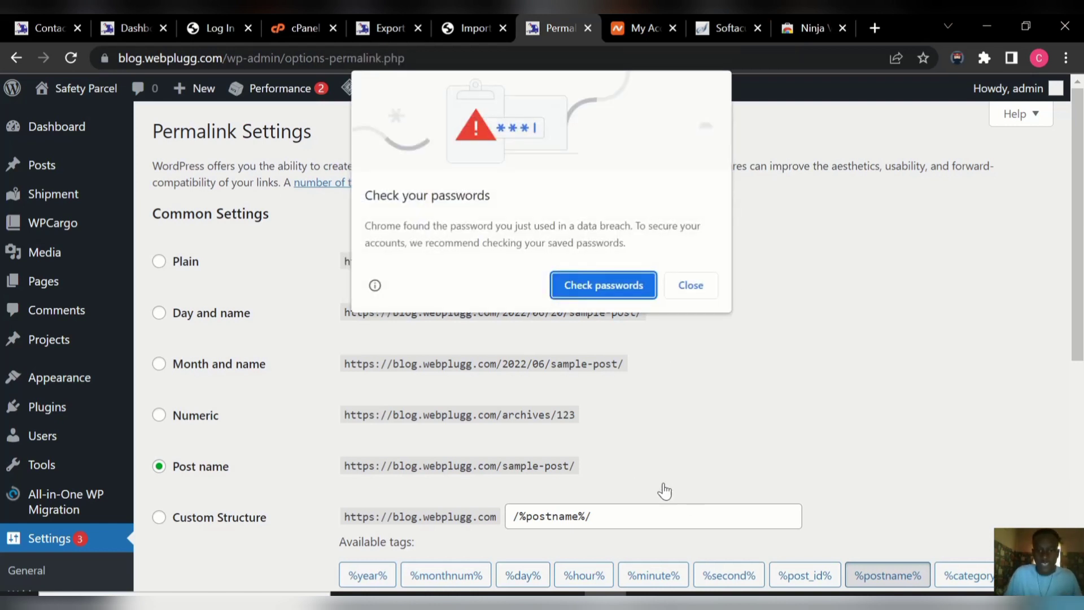
Save the Post name permalink structure twice on Settings > Permalinks.
left_click(699, 288)
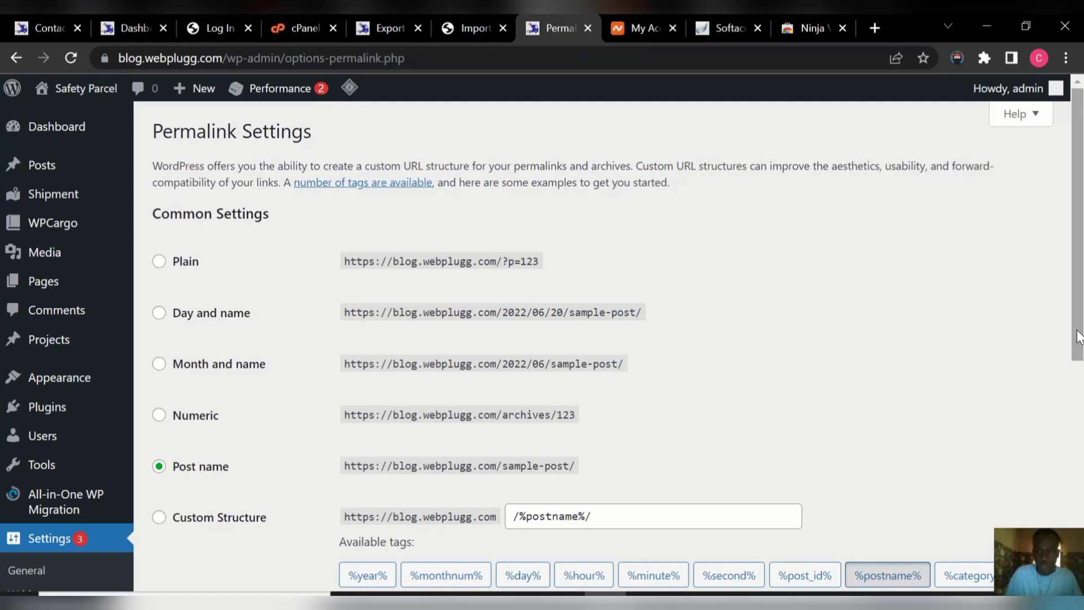
left_click_drag(1078, 337, 1073, 548)
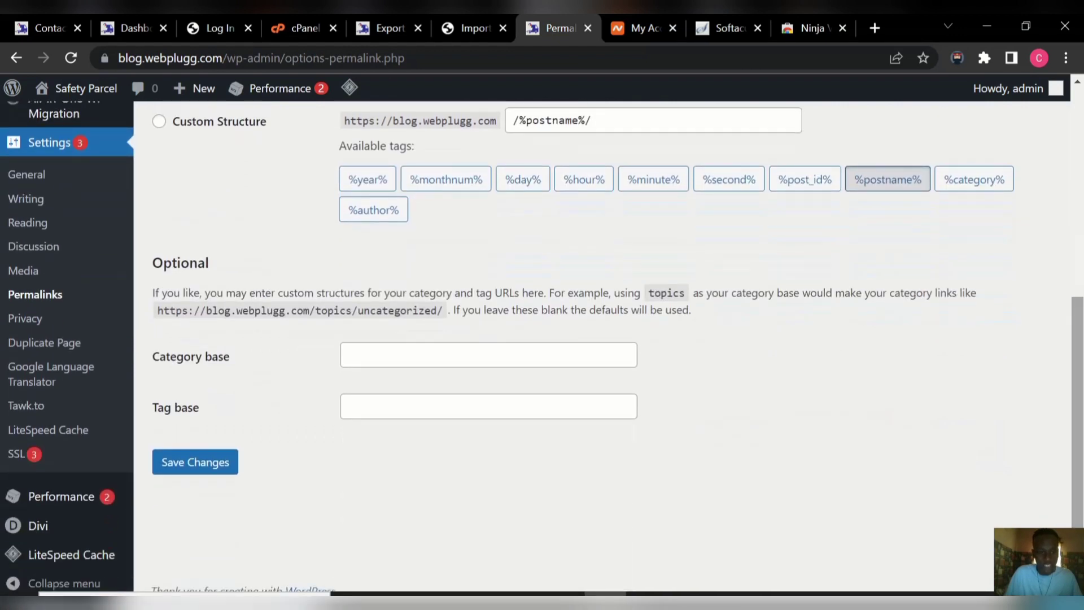
left_click(196, 469)
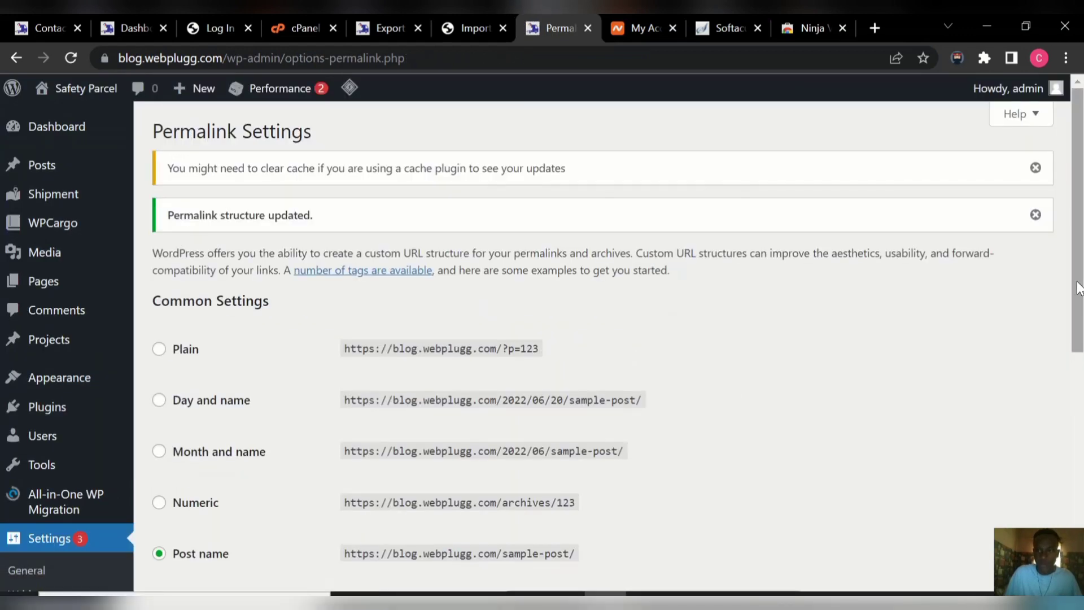
left_click_drag(1077, 287, 1049, 507)
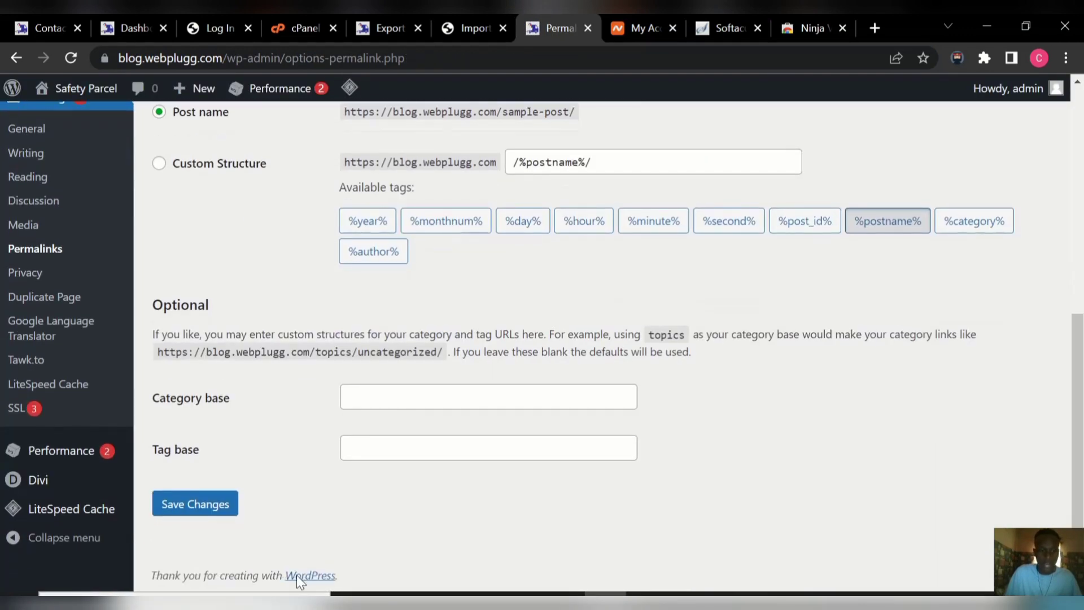
left_click(194, 507)
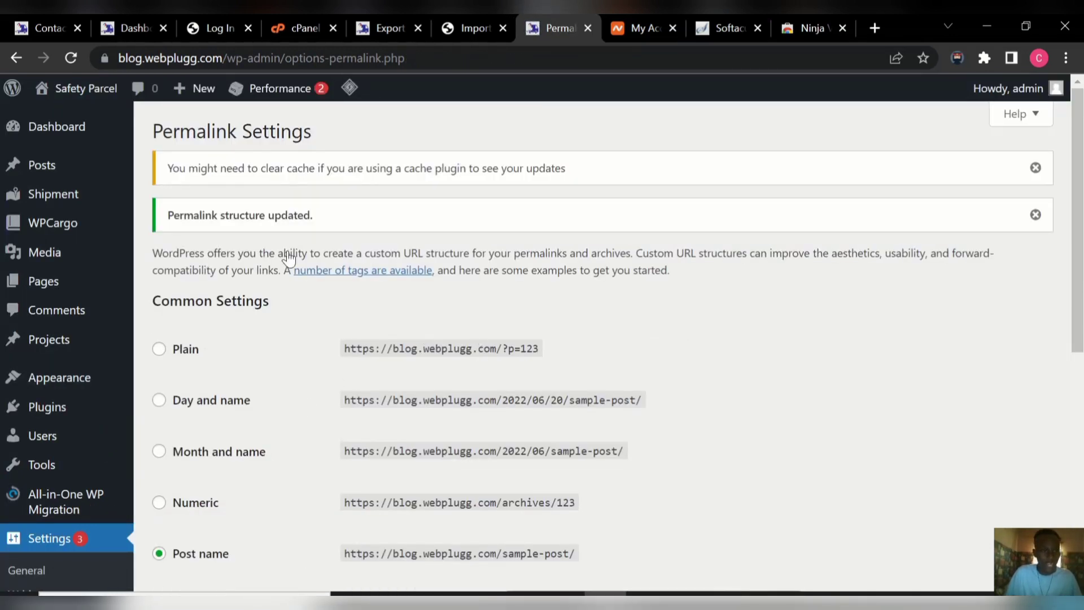
mouse_move(89, 97)
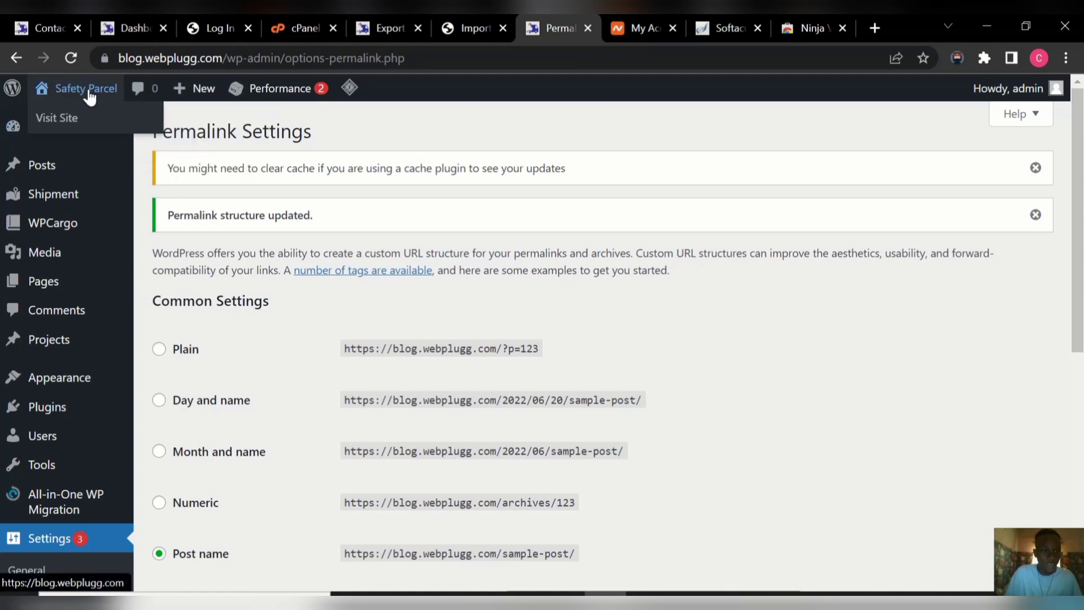
right_click(67, 123)
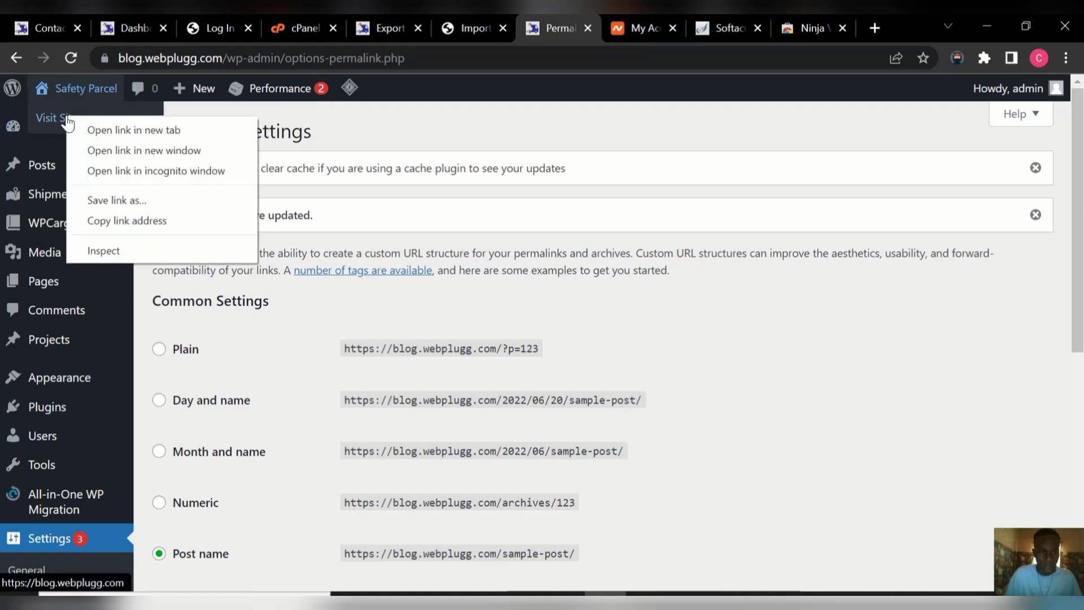
left_click(107, 130)
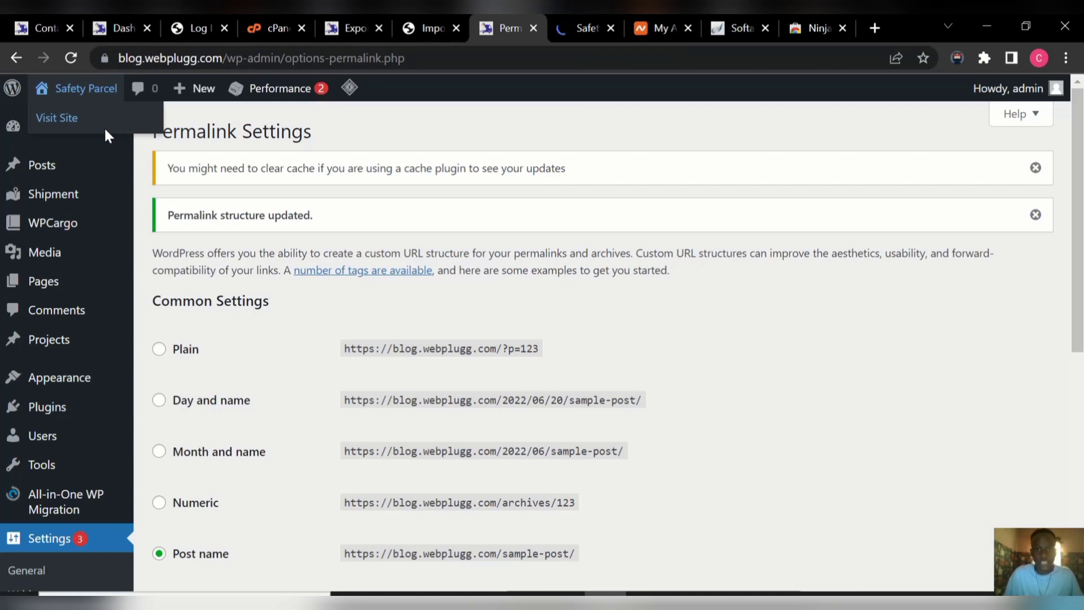
left_click(562, 31)
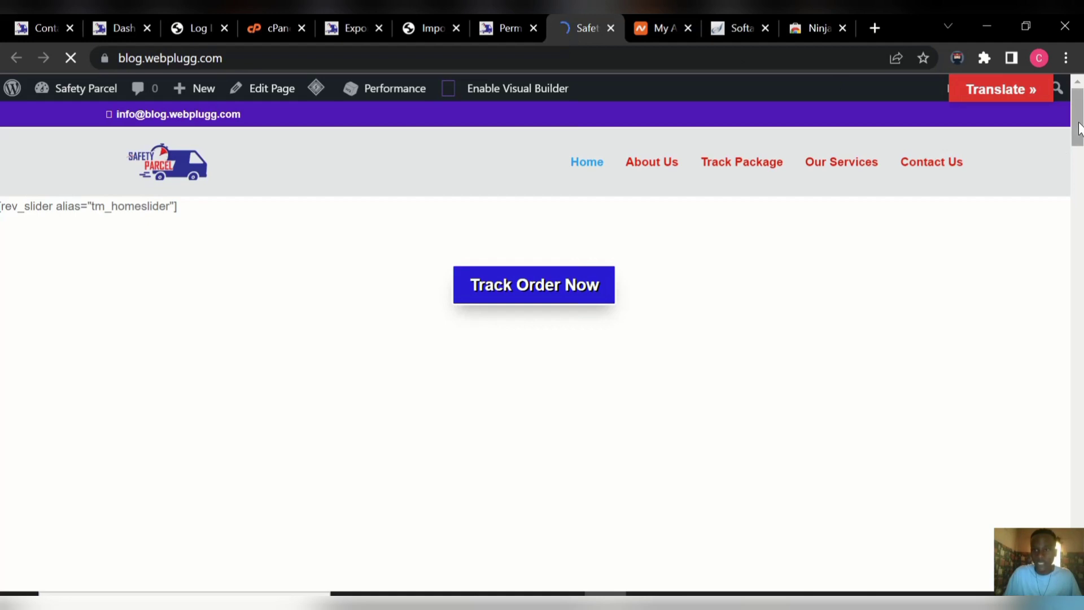
left_click_drag(1078, 129, 1080, 264)
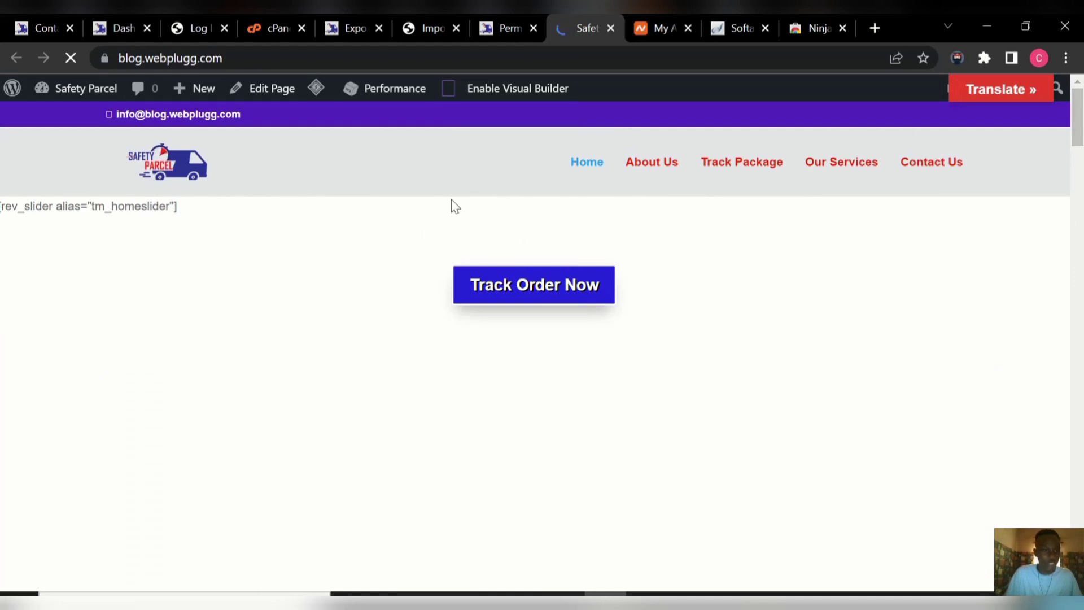
left_click(490, 27)
mouse_move(56, 406)
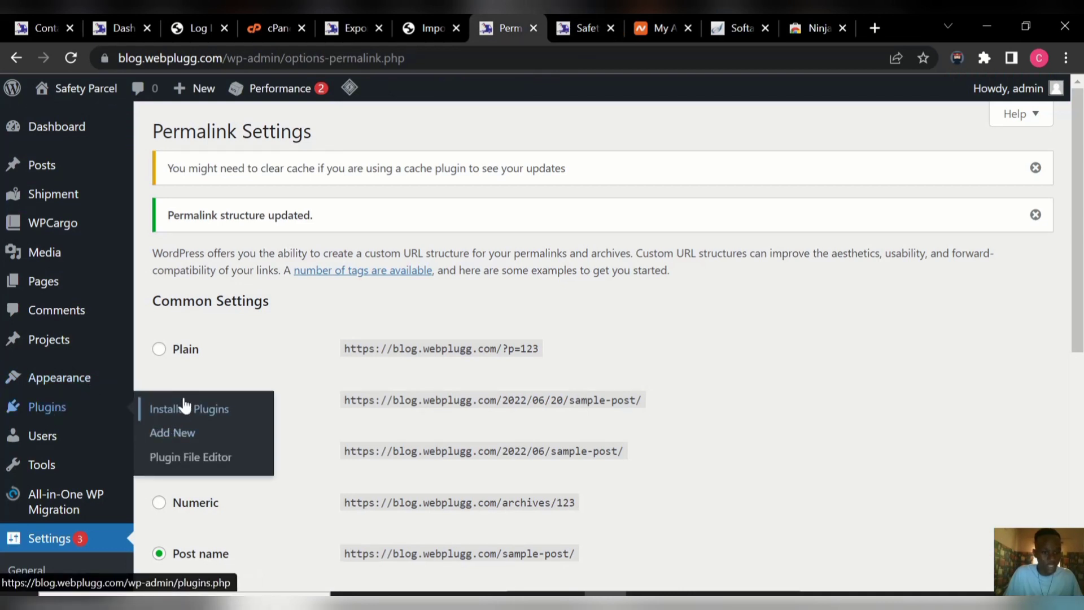
Activate Slider Revolution under Installed Plugins and go back to the homepage tab.
left_click(184, 408)
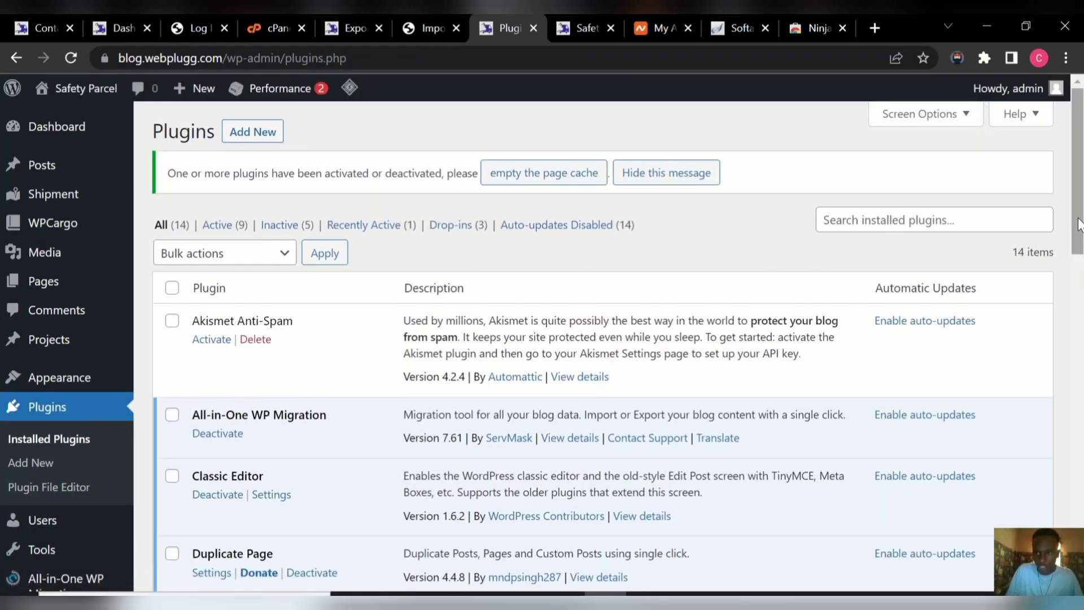
left_click_drag(1071, 227, 1081, 451)
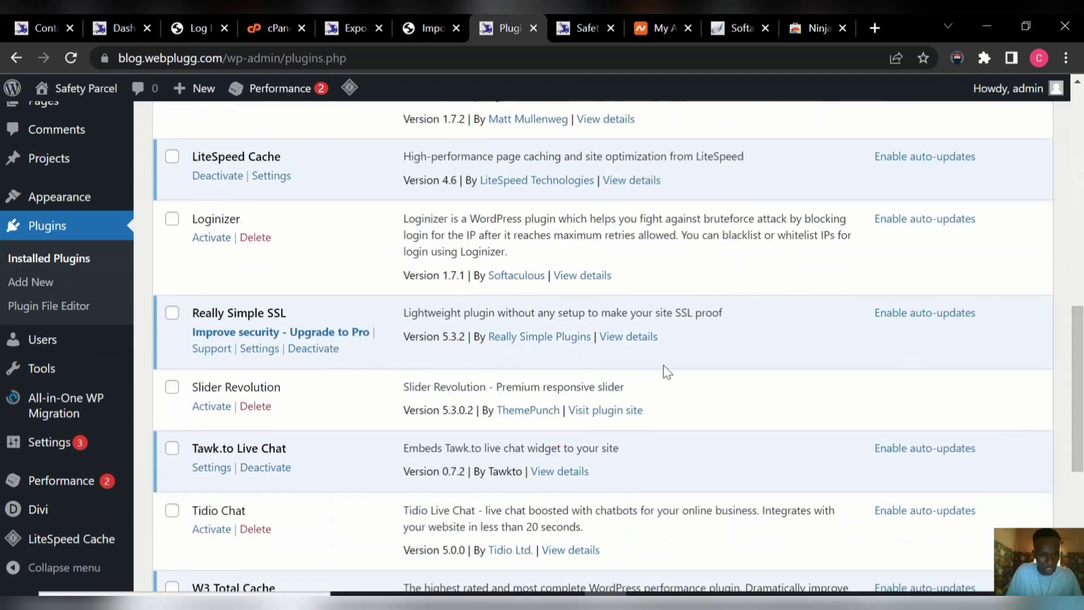
left_click(213, 410)
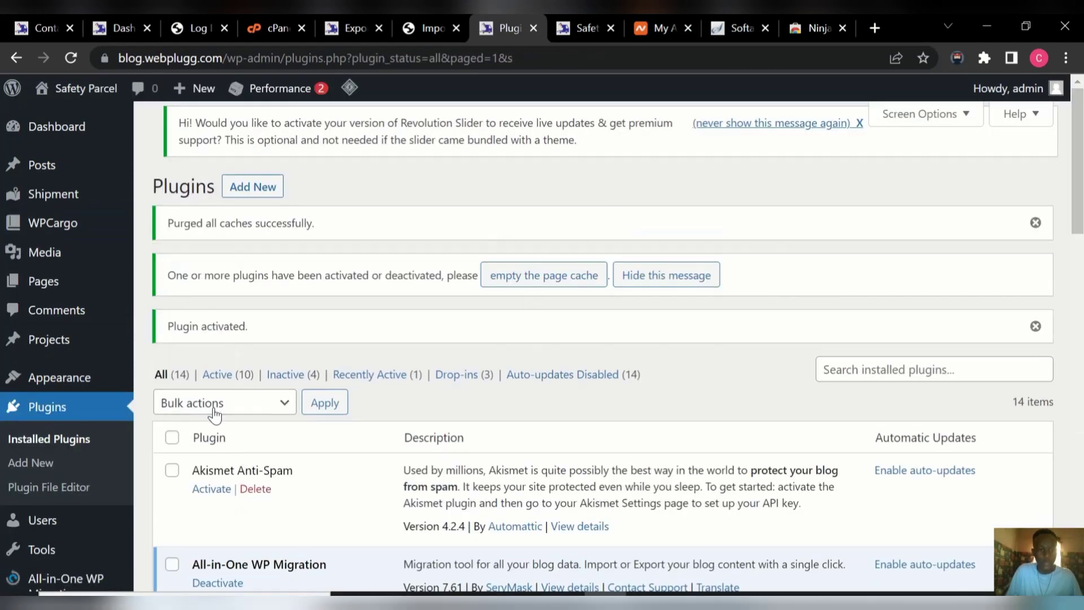
left_click(582, 24)
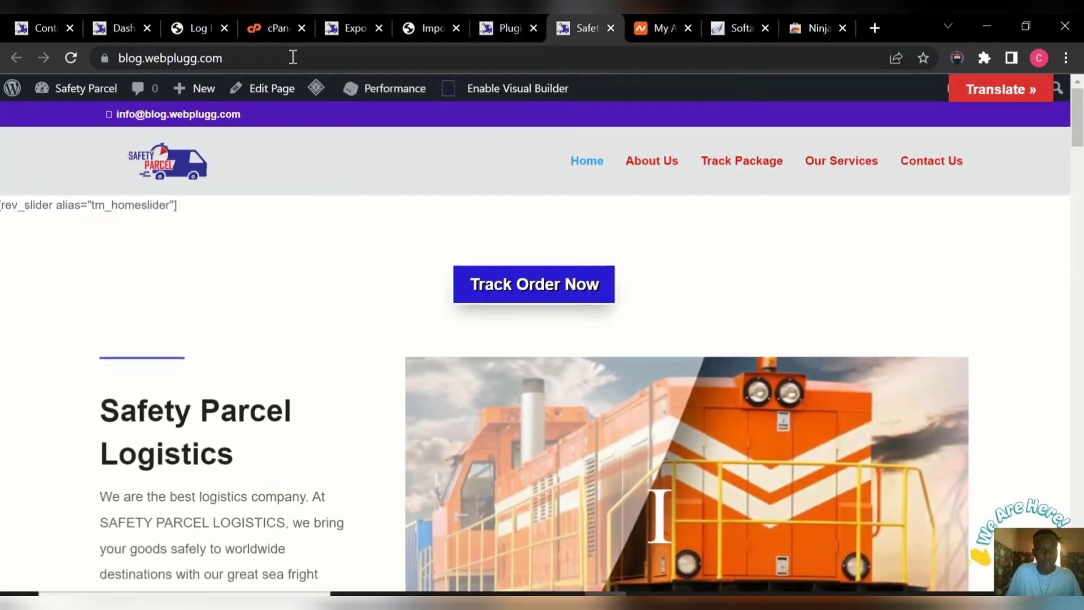
Reload the homepage to confirm the Revolution slider renders, then open Contact Us.
left_click(69, 58)
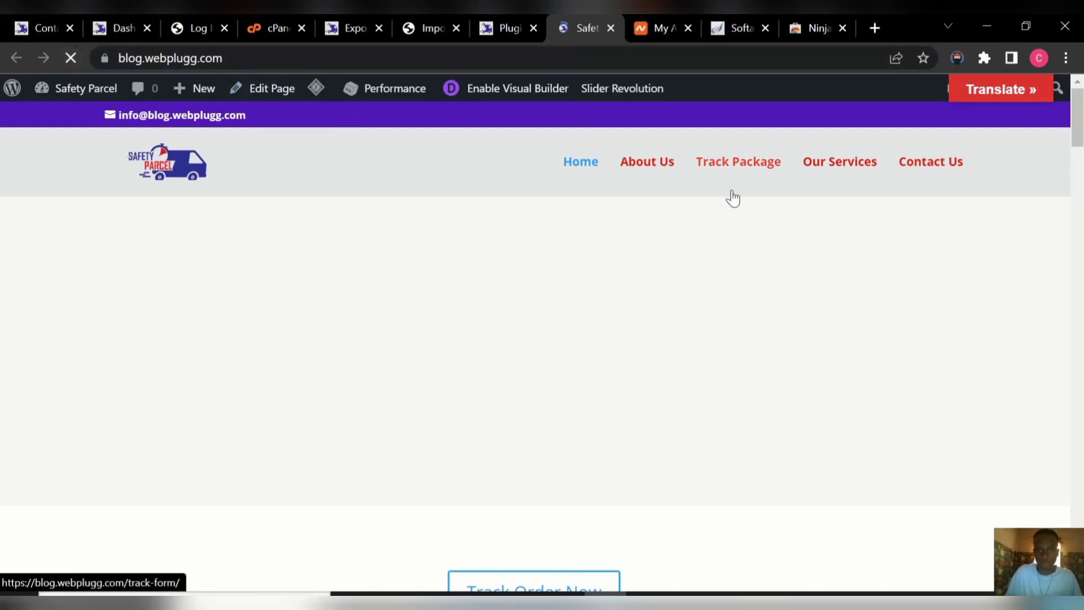
left_click_drag(1079, 127, 1083, 84)
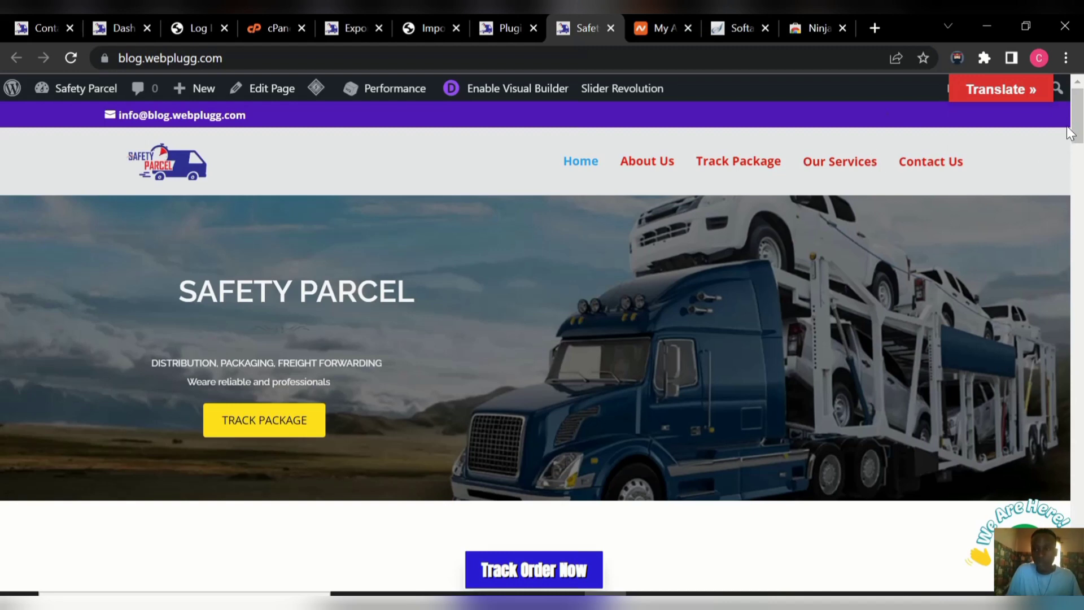
mouse_move(1077, 134)
left_mouse_down()
mouse_move(1080, 218)
mouse_move(1077, 133)
left_mouse_up()
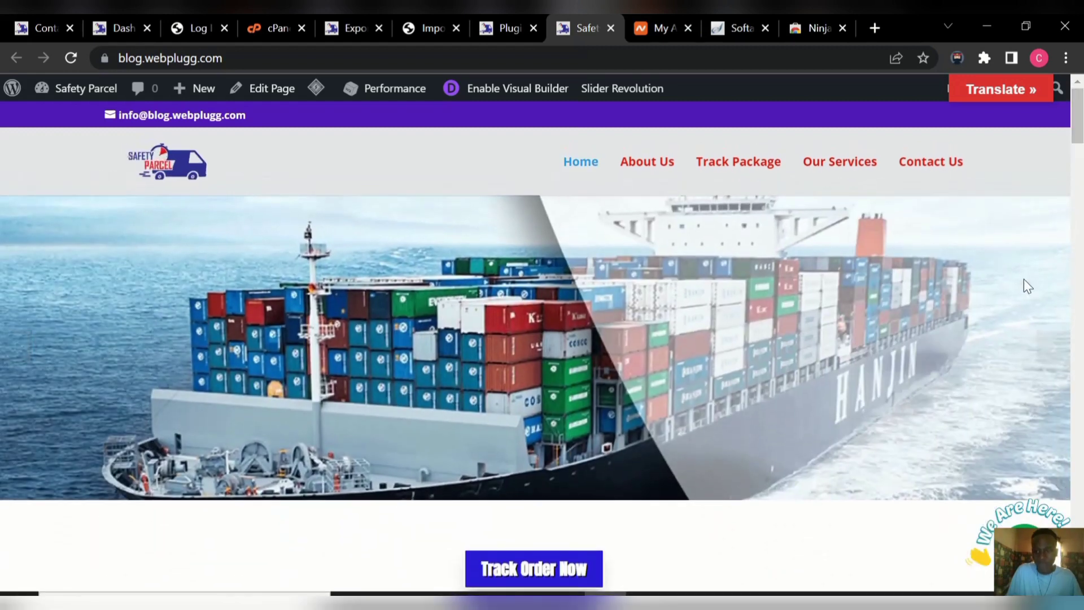
left_click(921, 172)
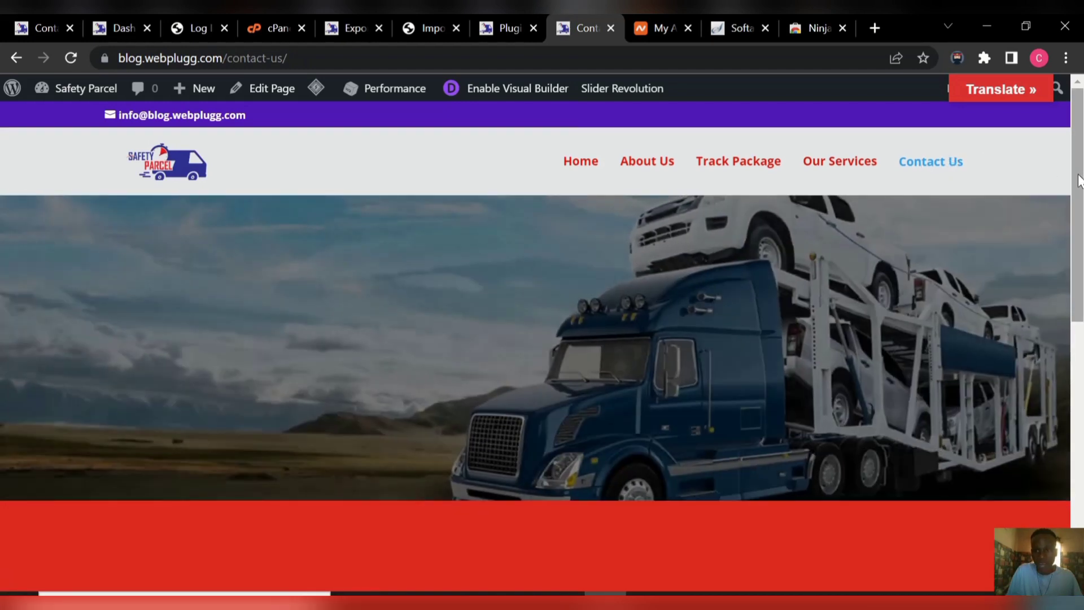
Visit the About Us and Track Order pages, returning to the homepage after each.
mouse_move(1079, 180)
left_mouse_down()
mouse_move(1067, 332)
mouse_move(1080, 196)
left_mouse_up()
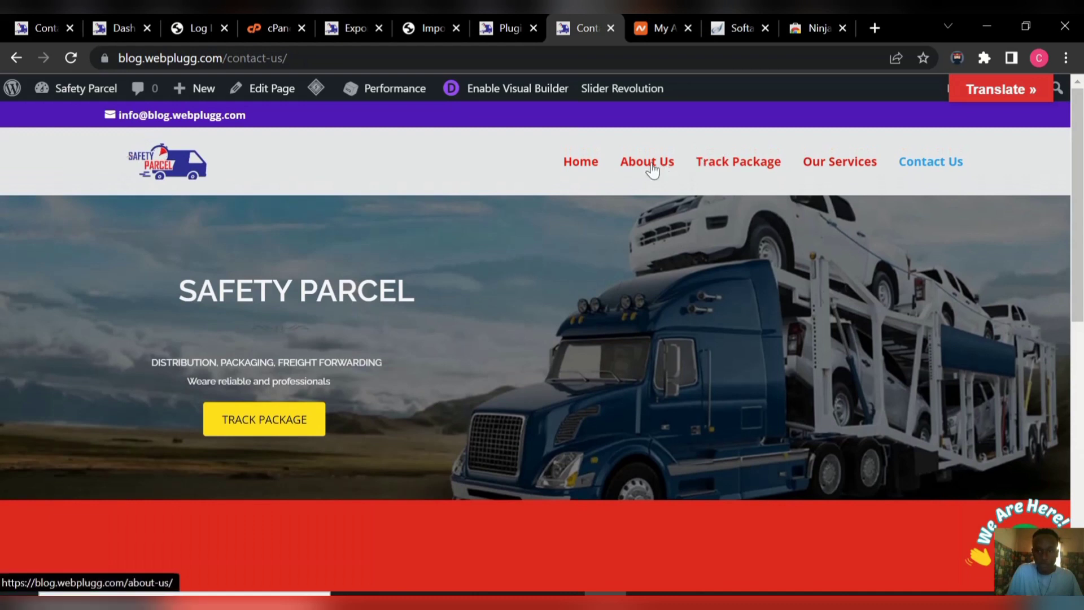
left_click(591, 163)
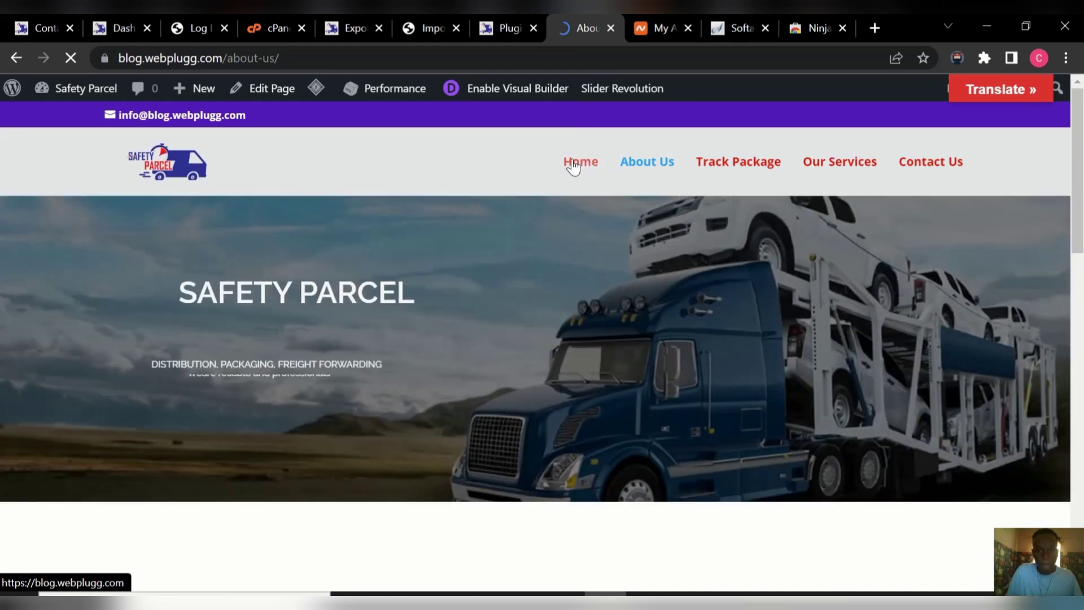
left_click(573, 166)
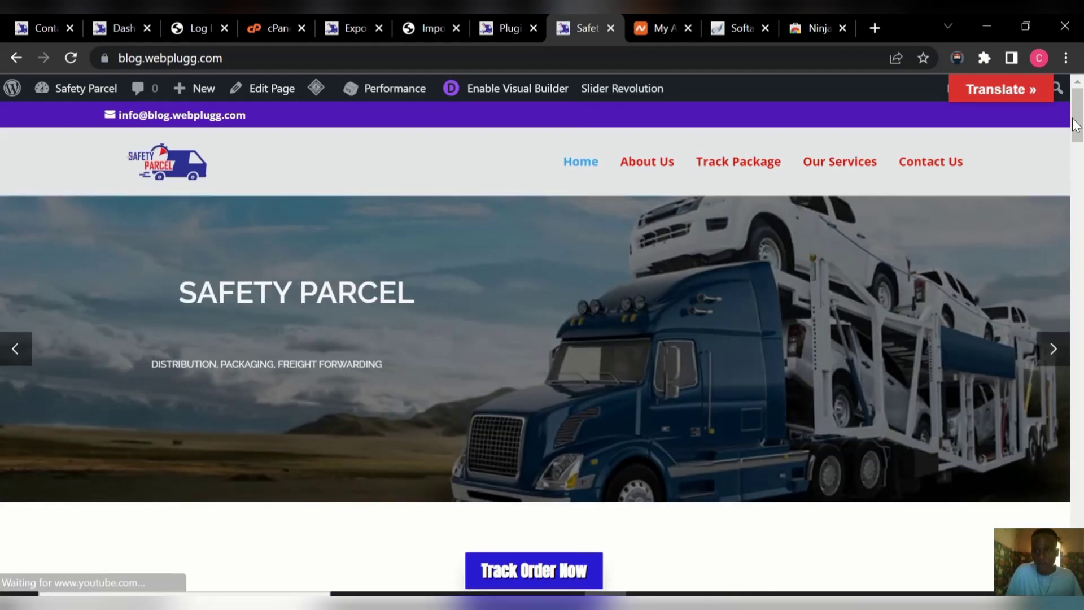
mouse_move(1077, 127)
left_mouse_down()
mouse_move(1078, 154)
mouse_move(1077, 144)
left_mouse_up()
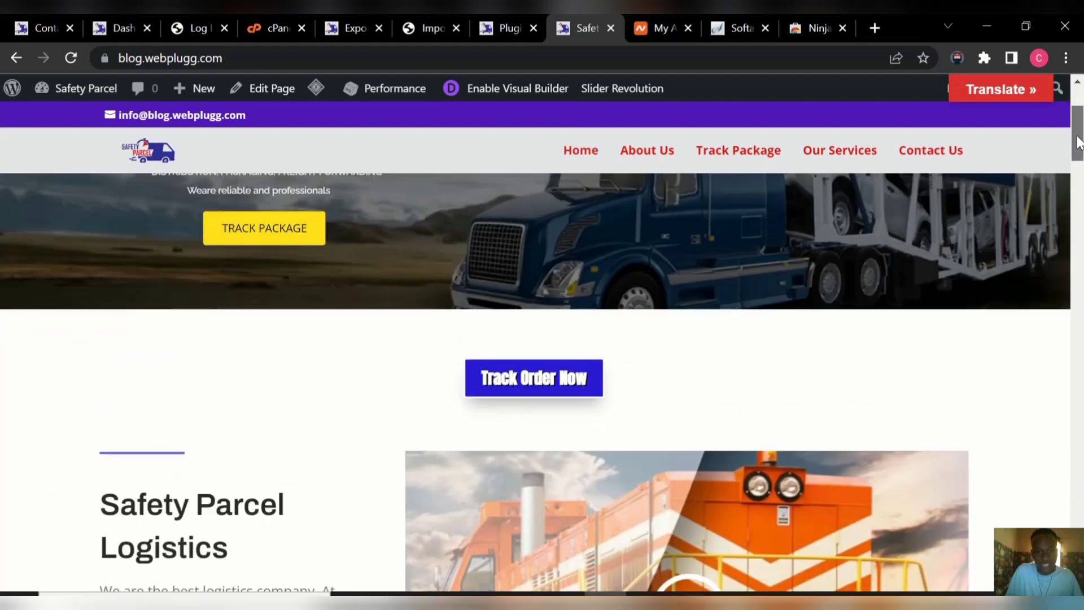
left_click(551, 384)
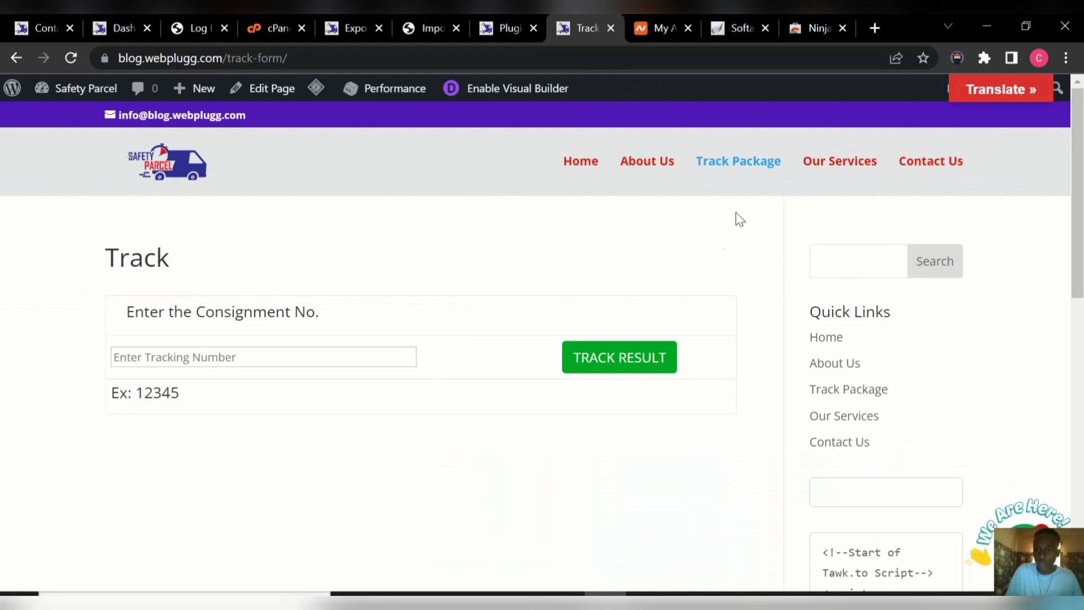
left_click(580, 163)
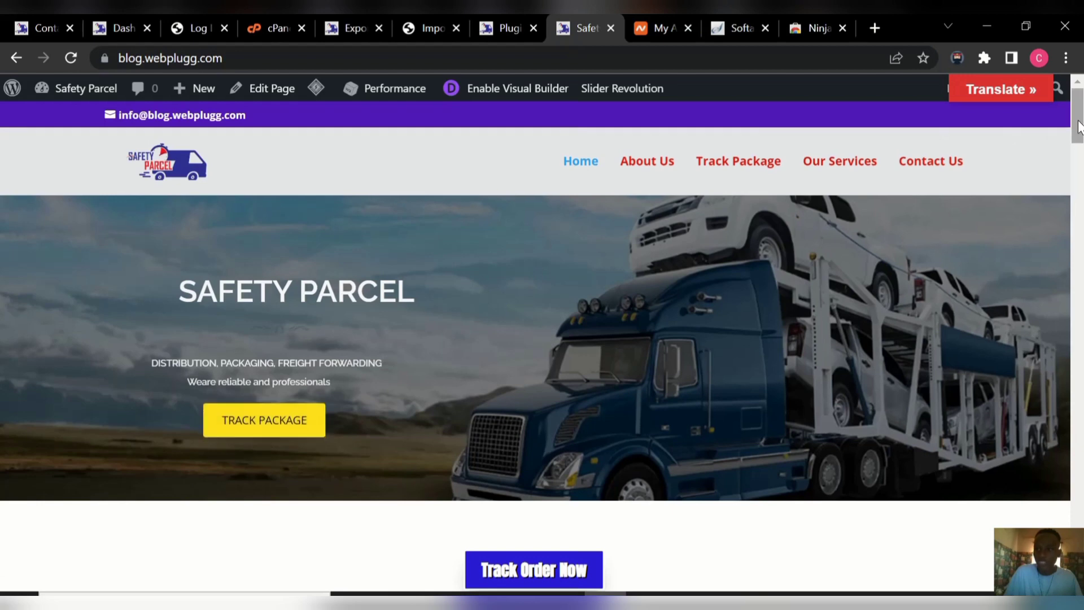
left_click_drag(1076, 124, 1078, 82)
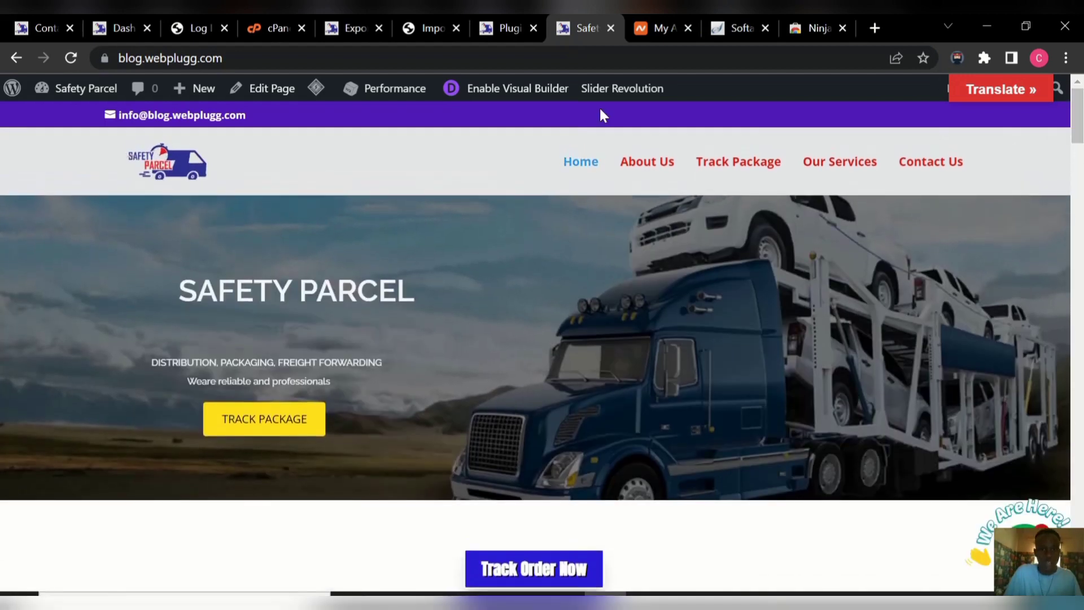
Go to the WordPress admin Dashboard from the admin bar.
mouse_move(78, 97)
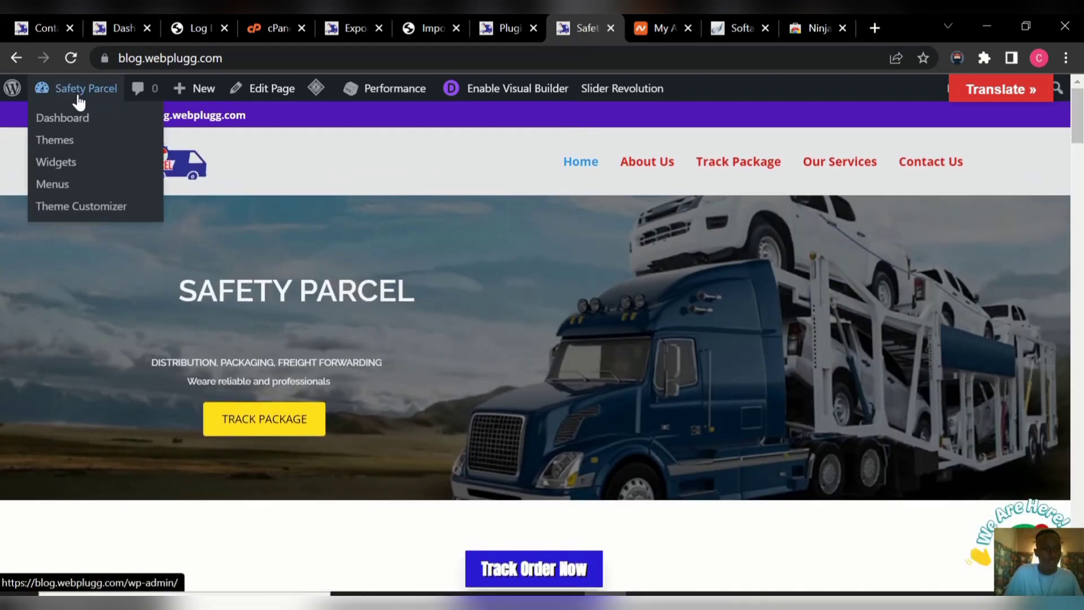
left_click(70, 118)
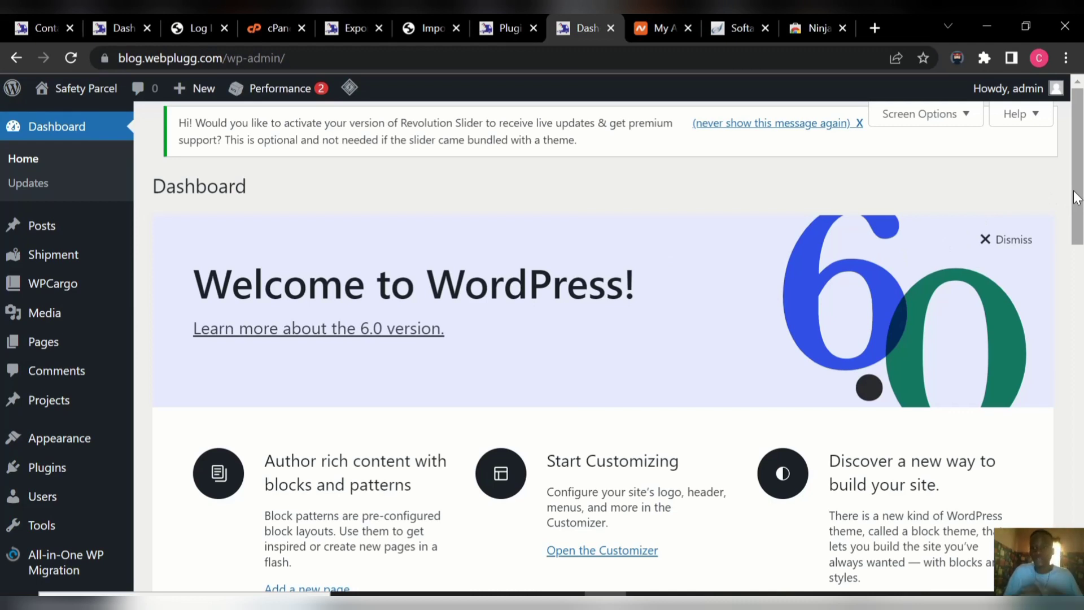
left_click_drag(1074, 197, 1046, 358)
mouse_move(31, 517)
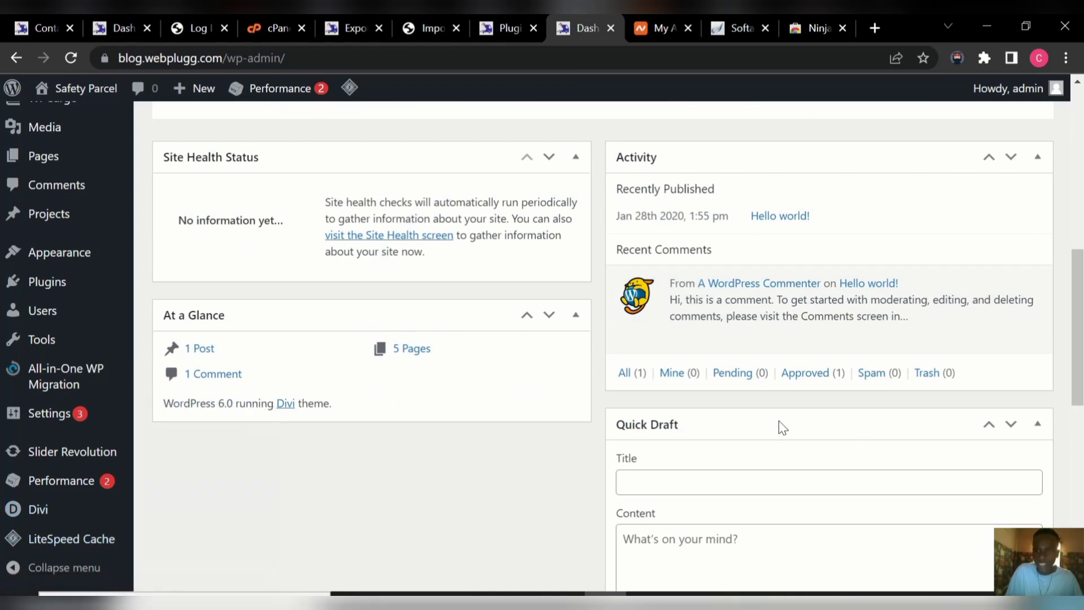
left_click_drag(1074, 371, 1080, 182)
Open the live site in a new browser tab, then return to the Dashboard tab.
mouse_move(85, 89)
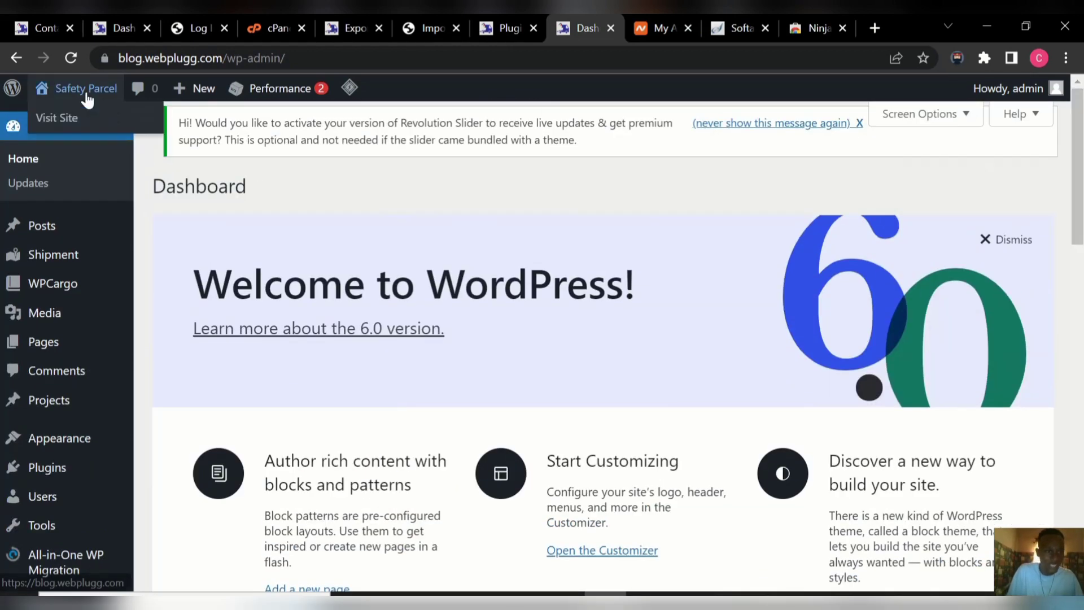
right_click(72, 120)
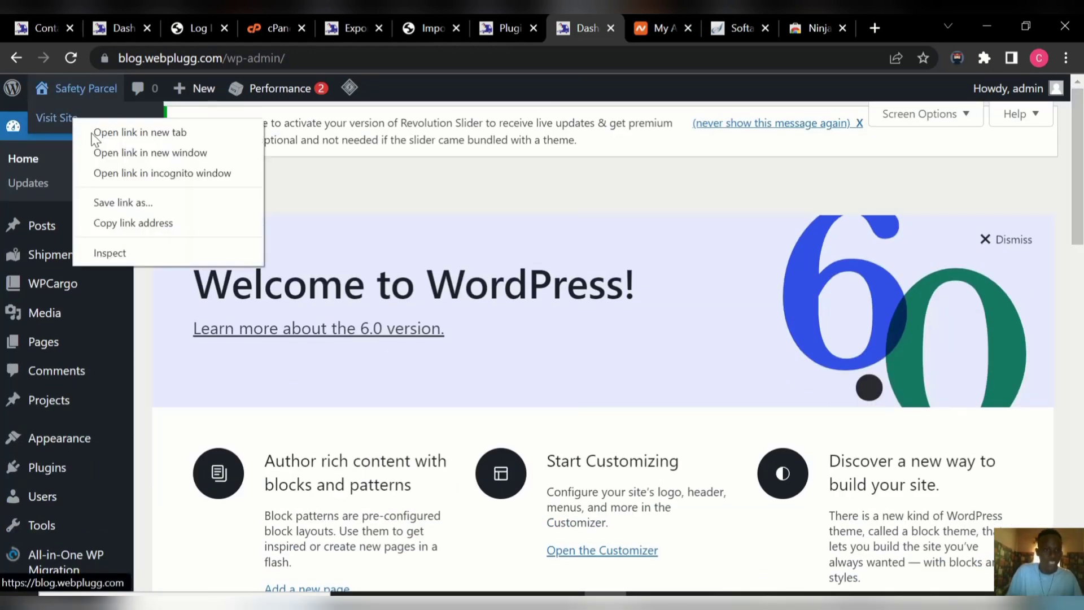
left_click(148, 133)
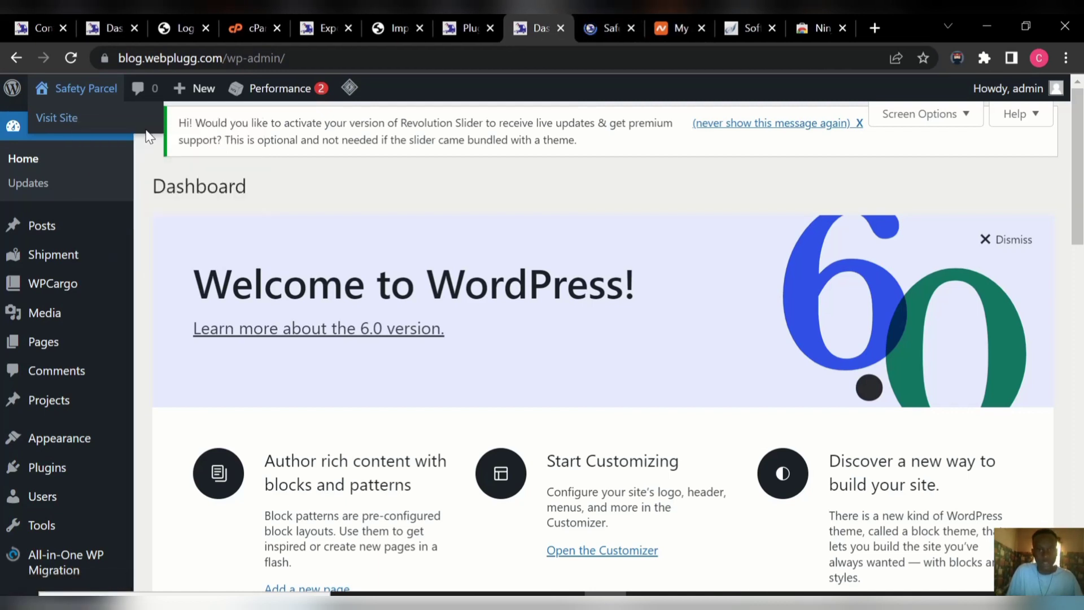
left_click(592, 29)
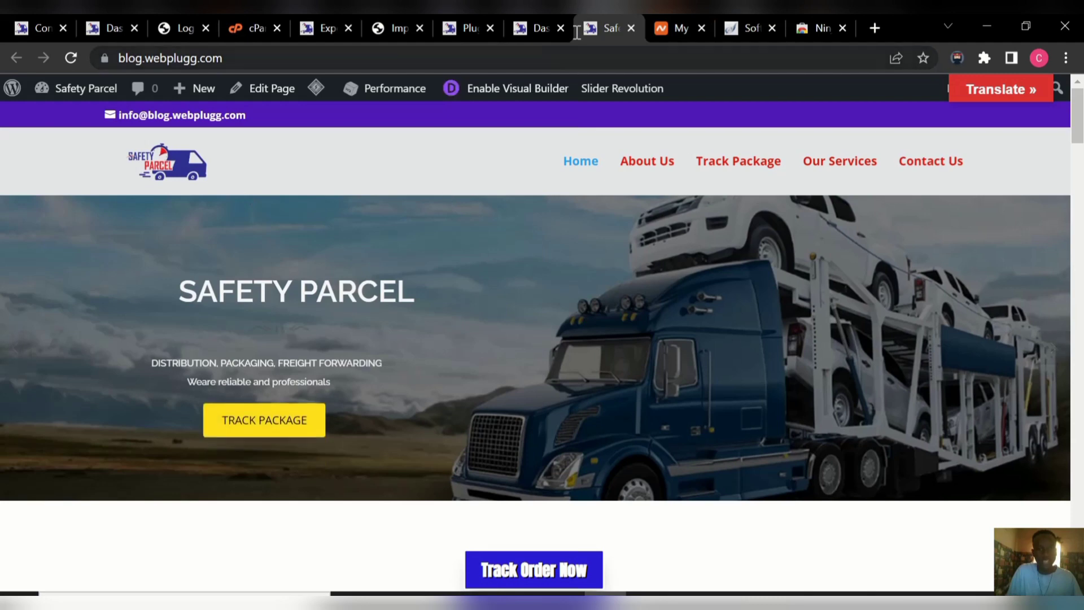
left_click(529, 28)
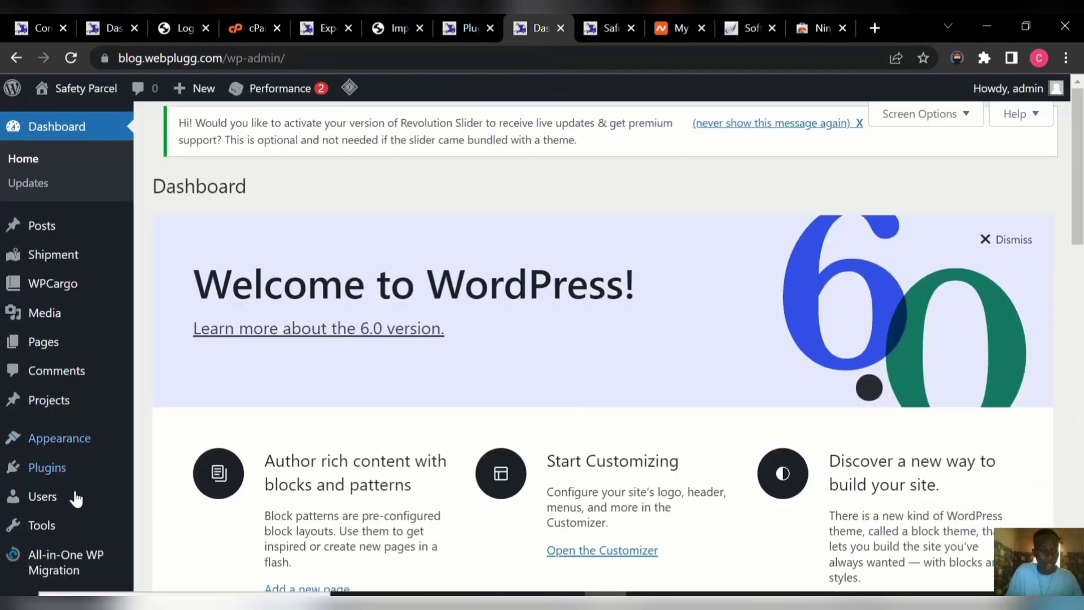
left_click_drag(1073, 231, 1079, 351)
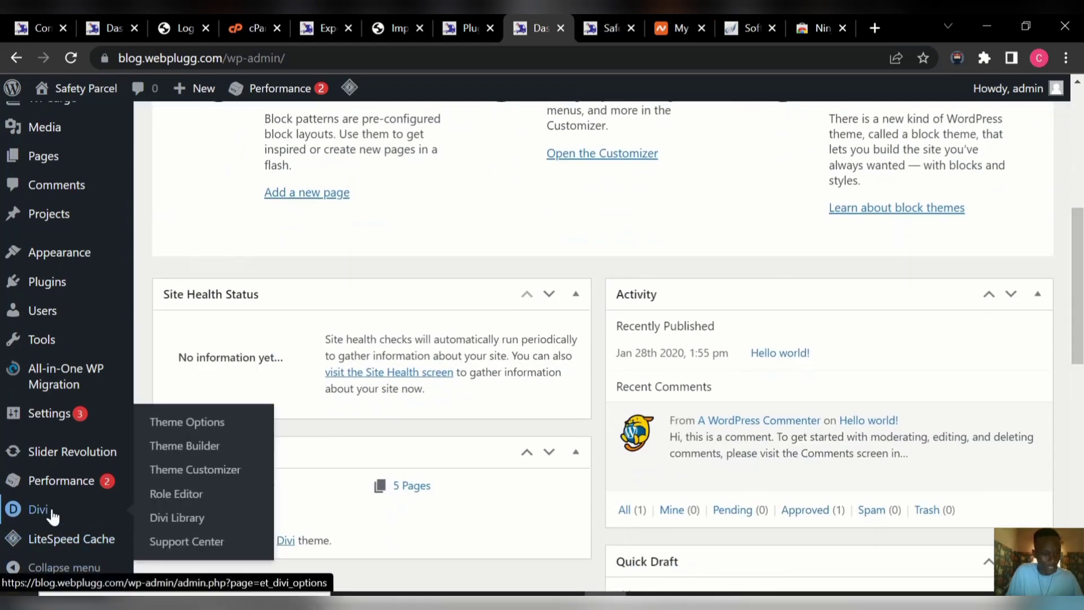
In Divi Theme Options, start uploading a new Logo image from the computer.
left_click(213, 427)
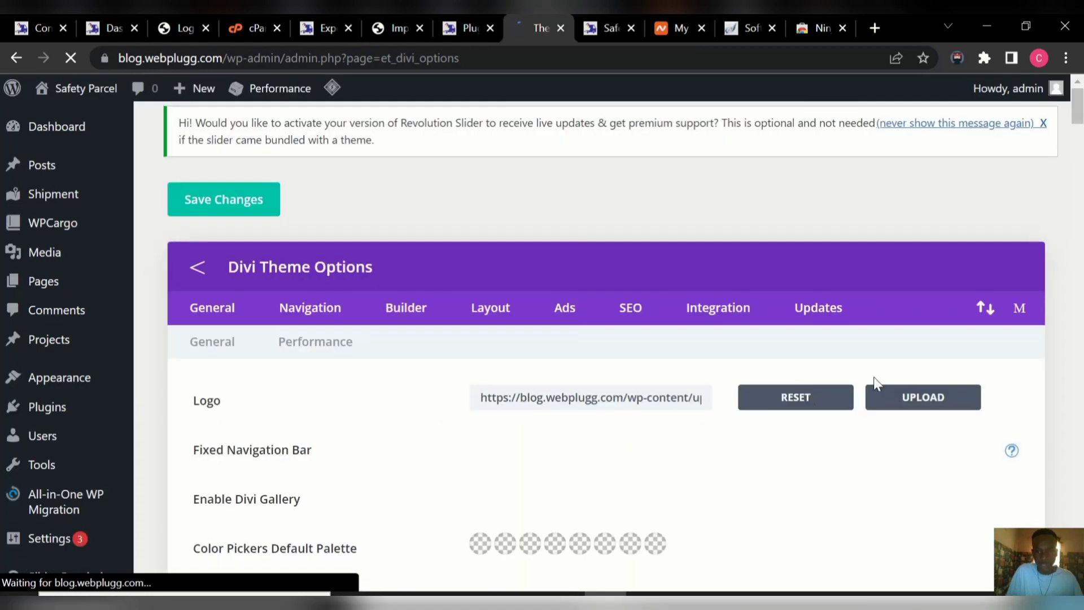
left_click(916, 404)
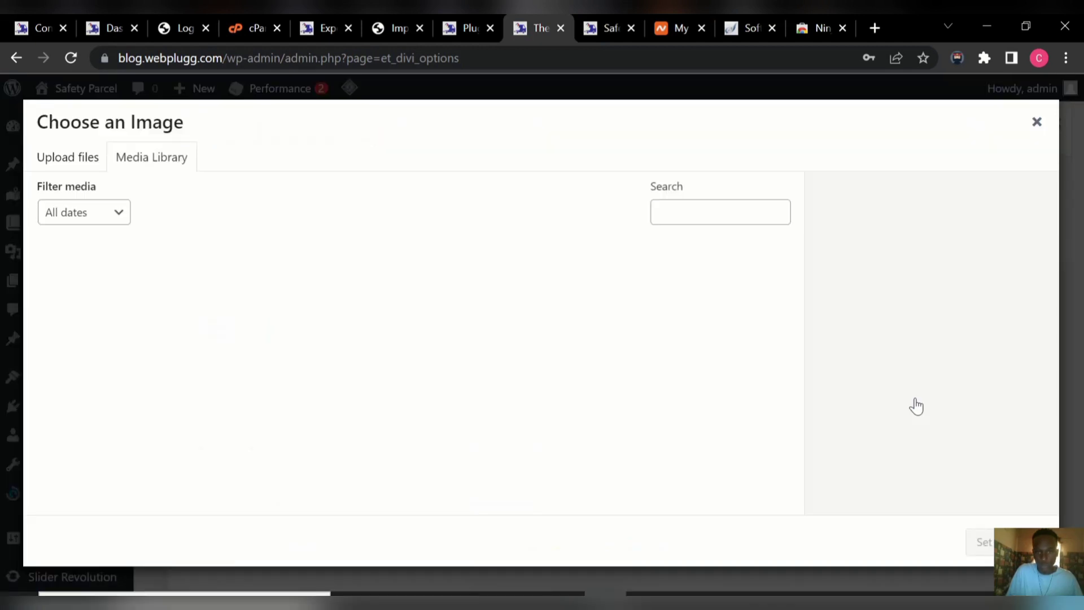
left_click(75, 162)
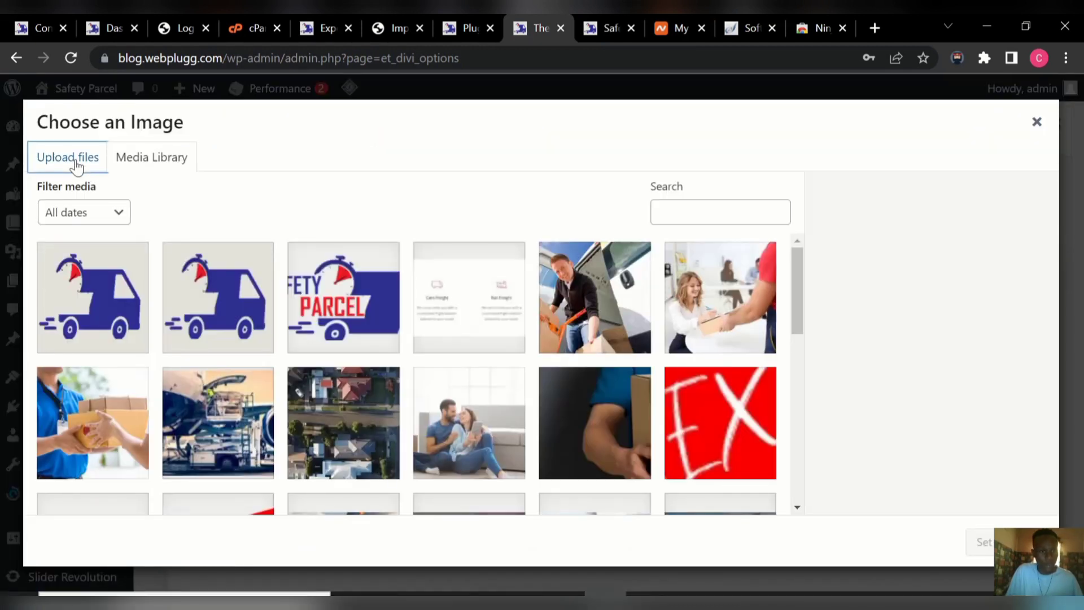
left_click(548, 366)
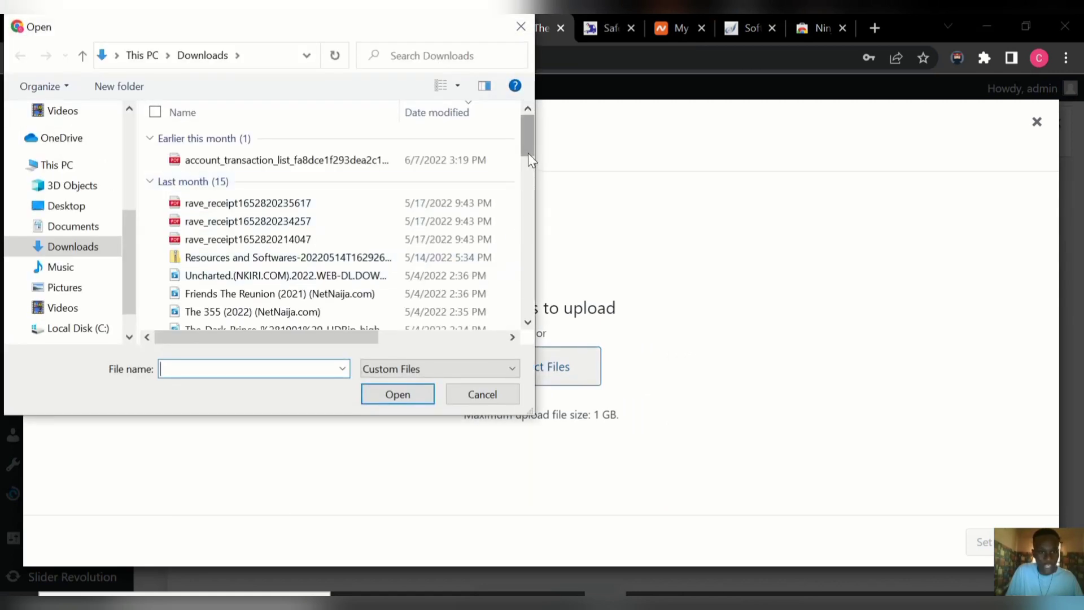
Upload CLIENT LOGO.png from Desktop > Client Work, set it as the Divi logo, and save.
left_click_drag(527, 154, 543, 113)
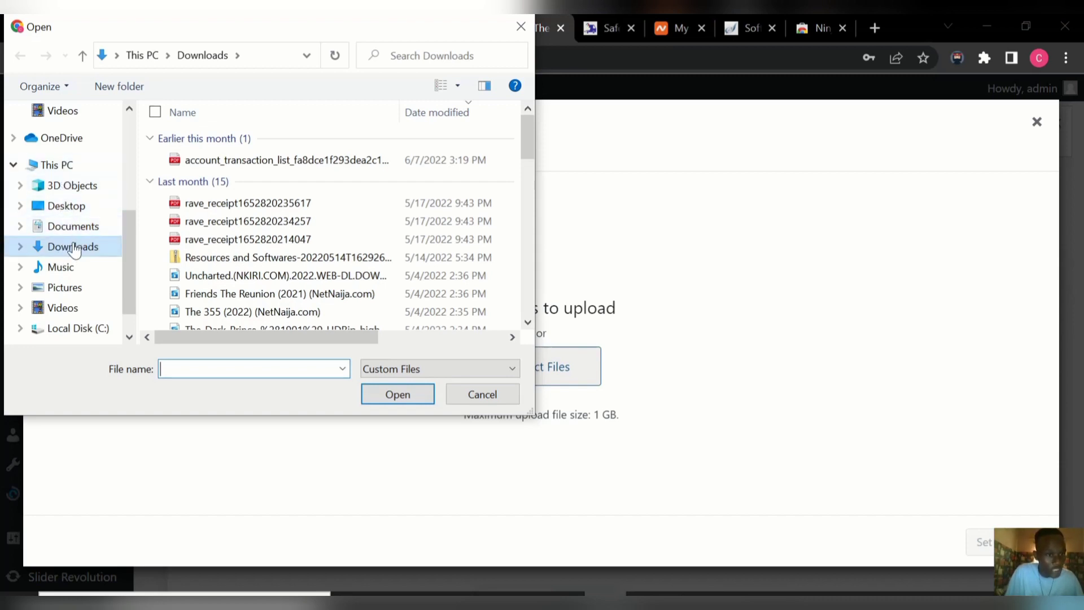
left_click(68, 206)
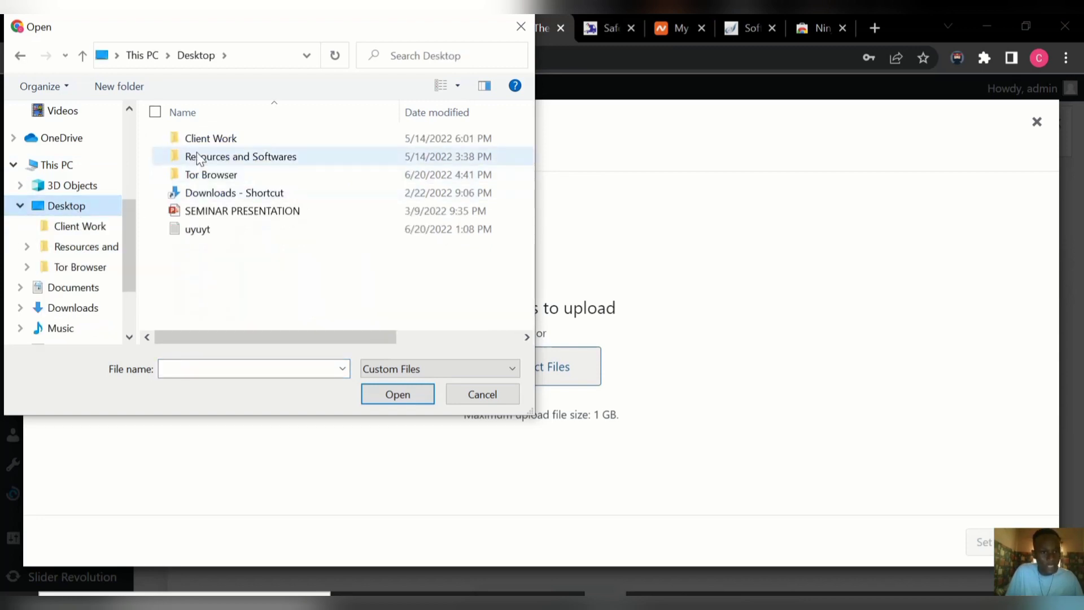
double_click(203, 138)
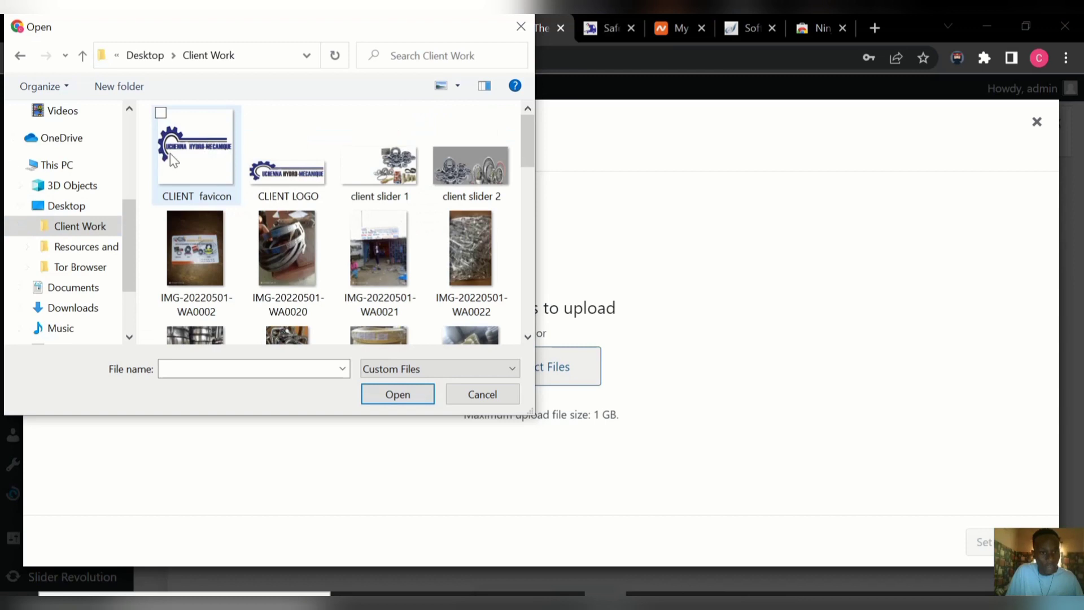
double_click(281, 171)
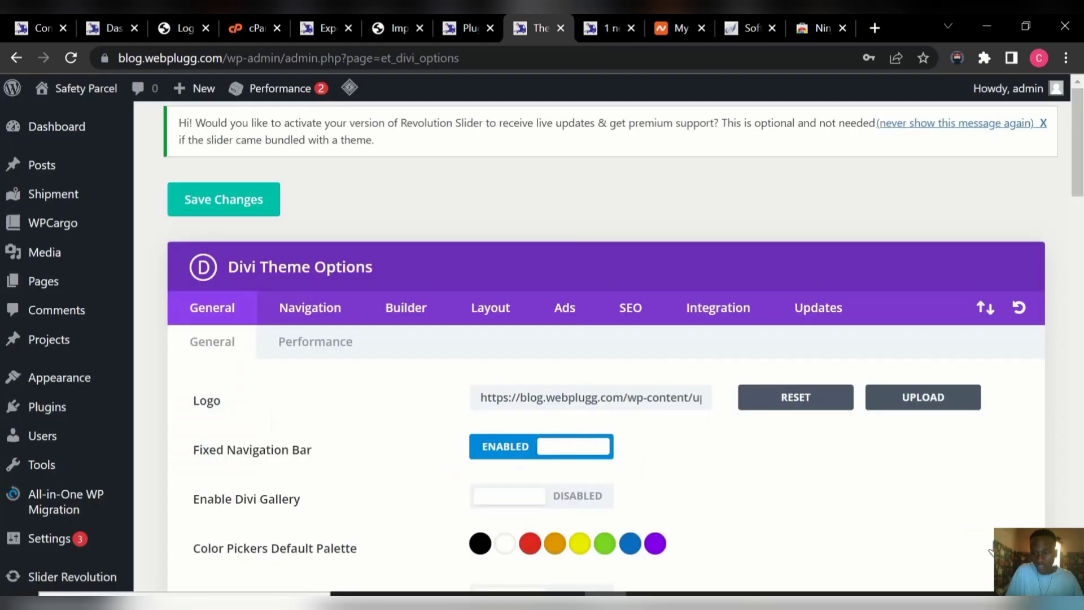
left_click(982, 542)
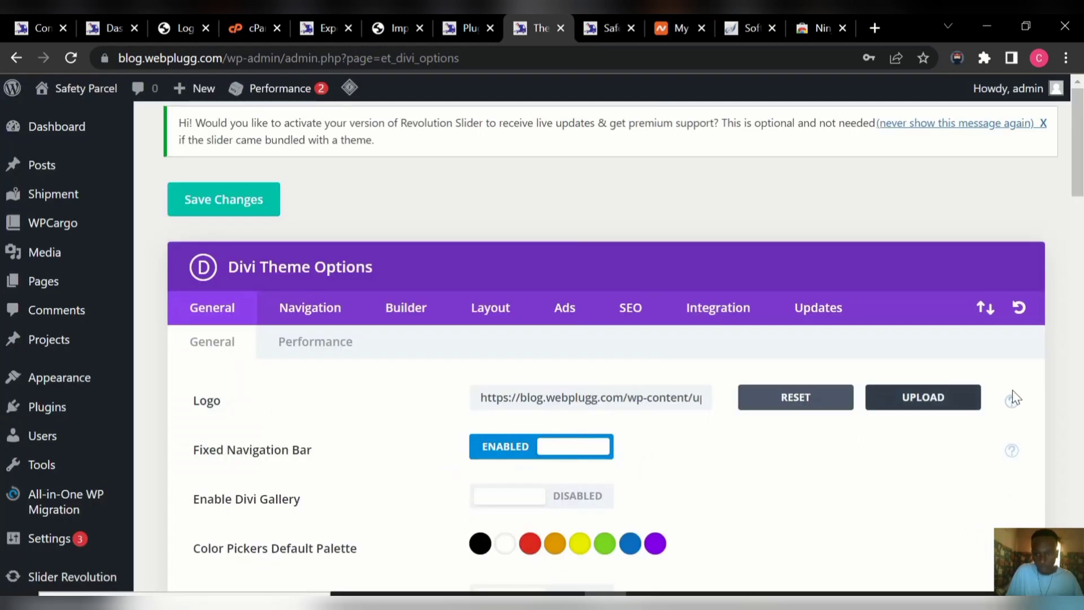
left_click(219, 210)
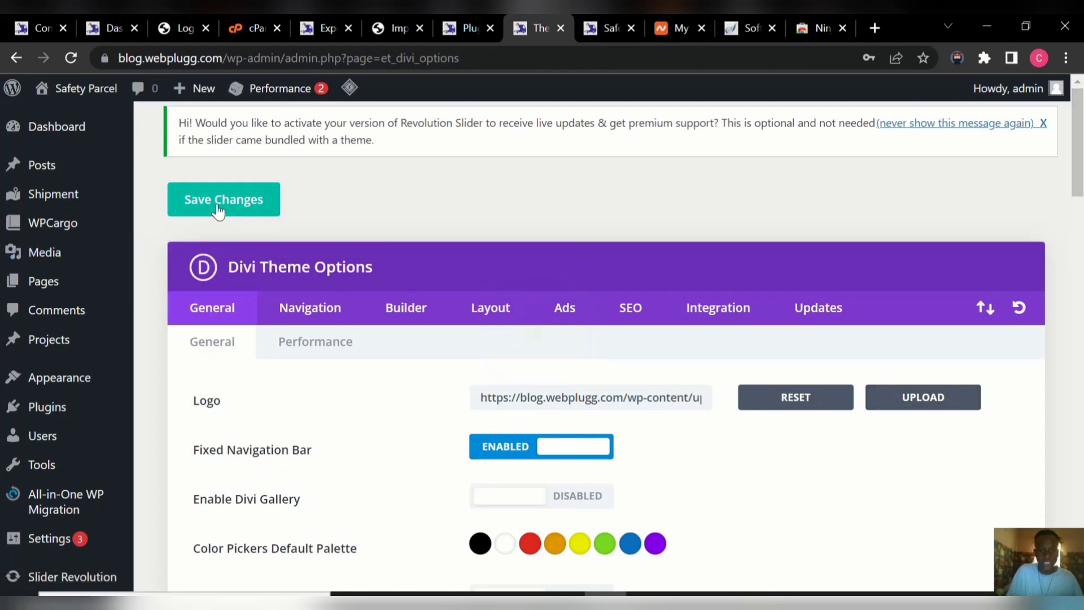
left_click(607, 25)
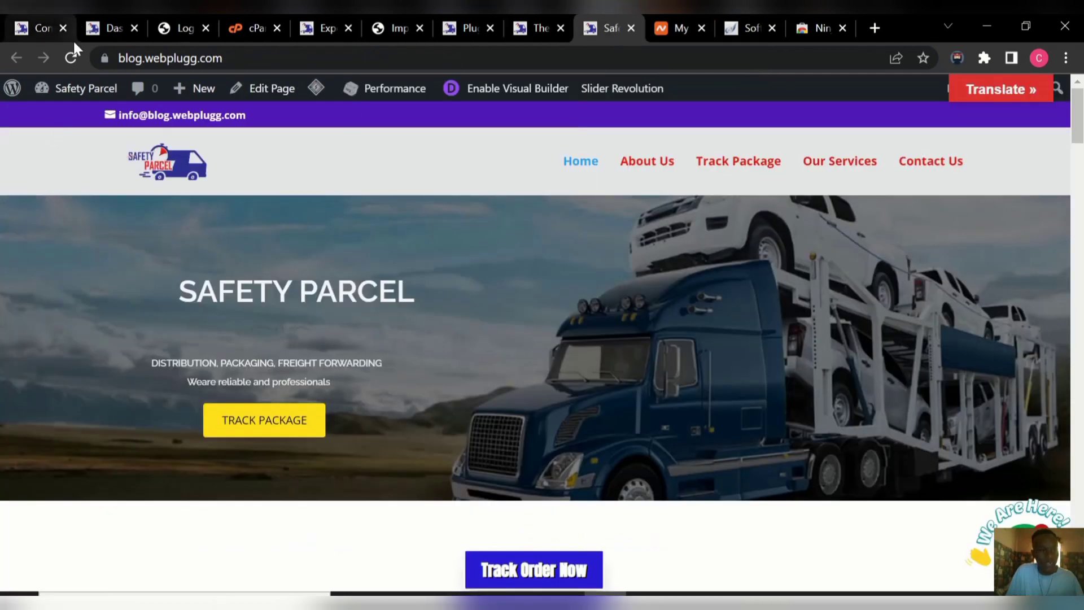
Reload the homepage to show the new gear logo, then enable the Visual Builder.
left_click(66, 58)
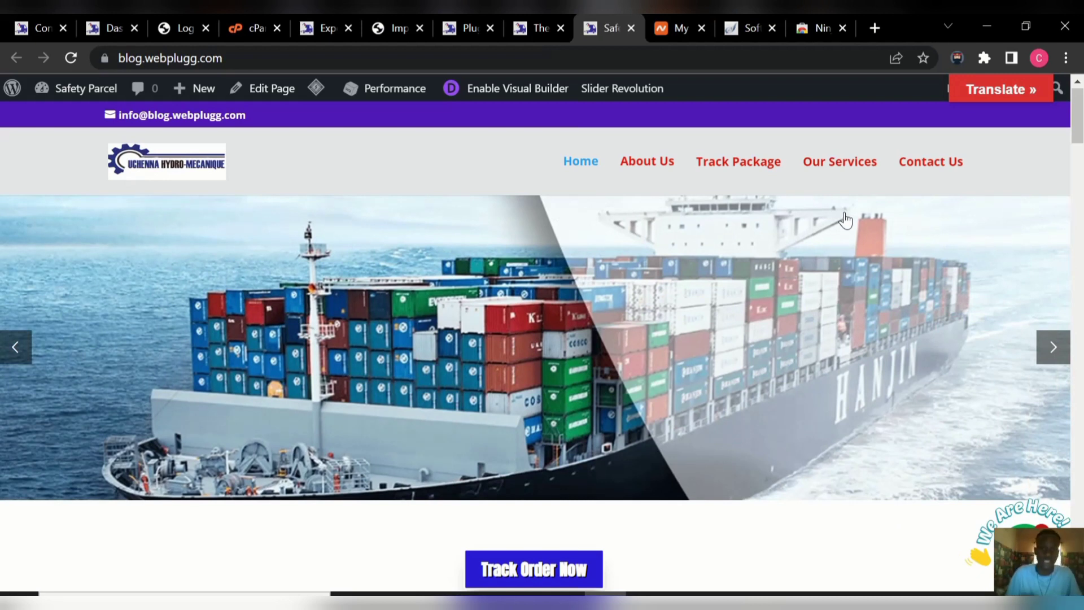
left_click(500, 92)
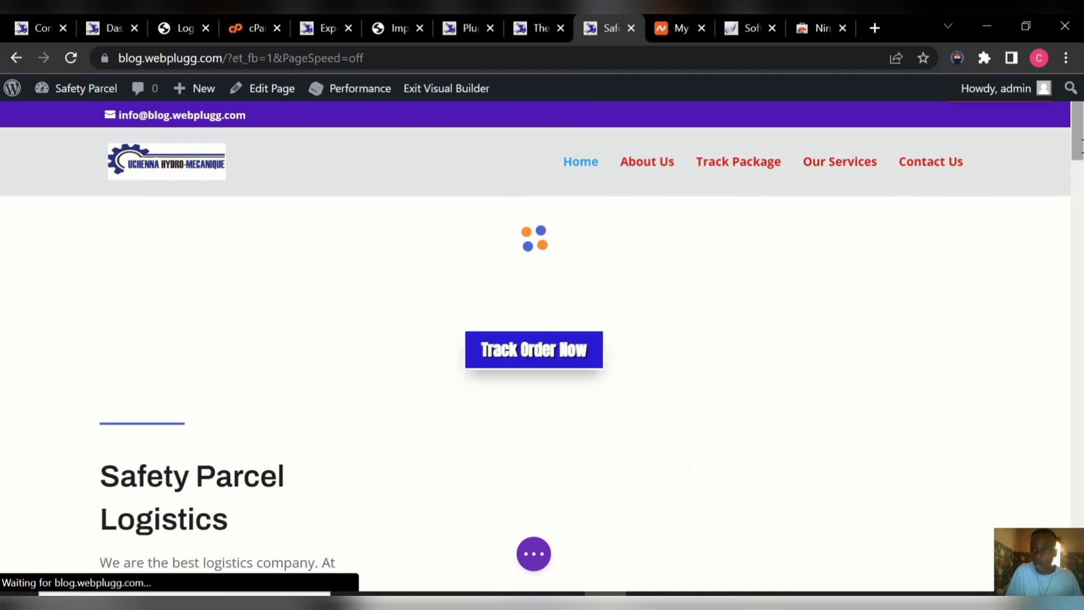
Scroll down to the Safety Parcel Logistics call-to-action module beside the train video.
left_click_drag(1079, 153, 1081, 97)
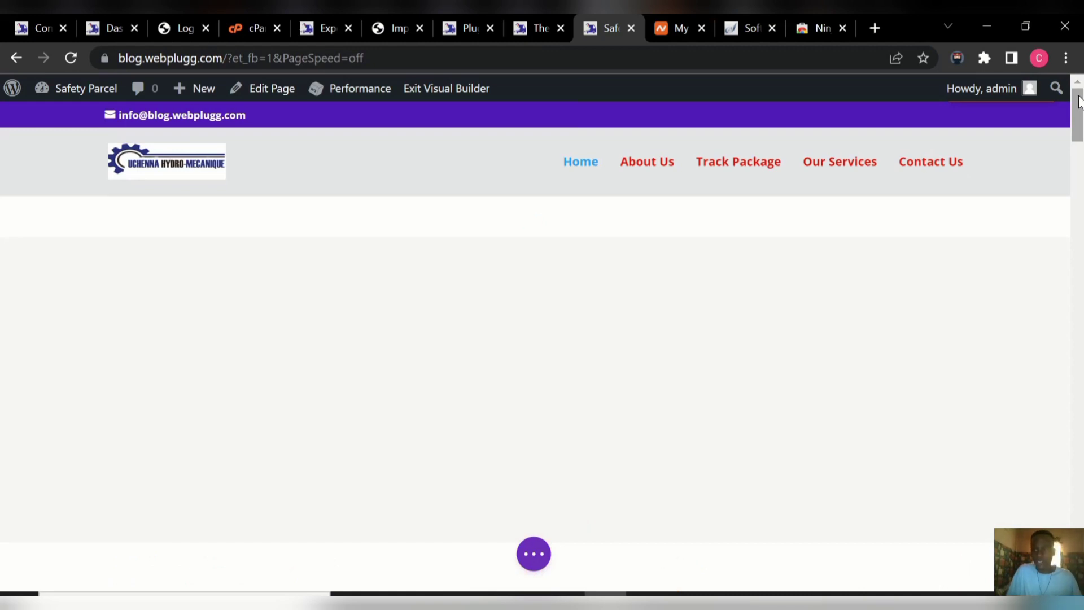
left_click_drag(1080, 102, 1079, 163)
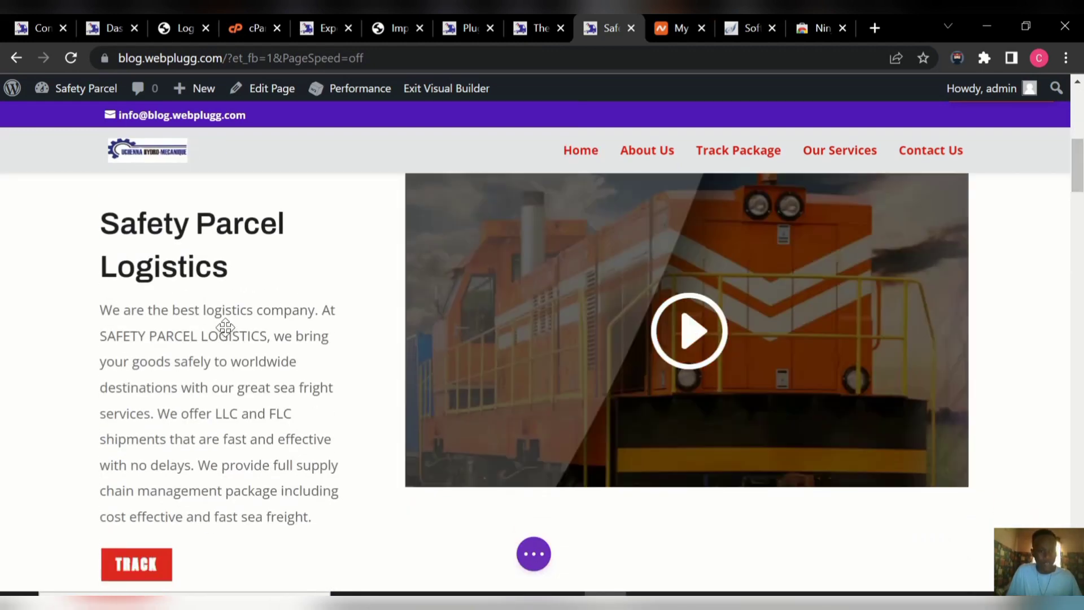
mouse_move(155, 299)
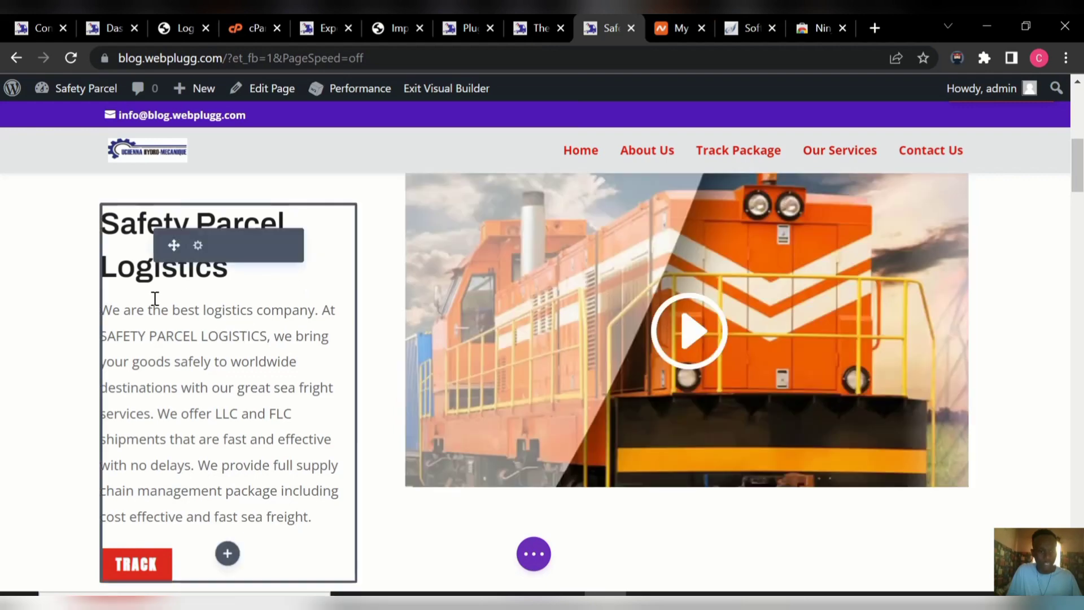
Change the call-to-action title to 'FAST way logistics' and its button text to 'Track order'.
left_click(198, 247)
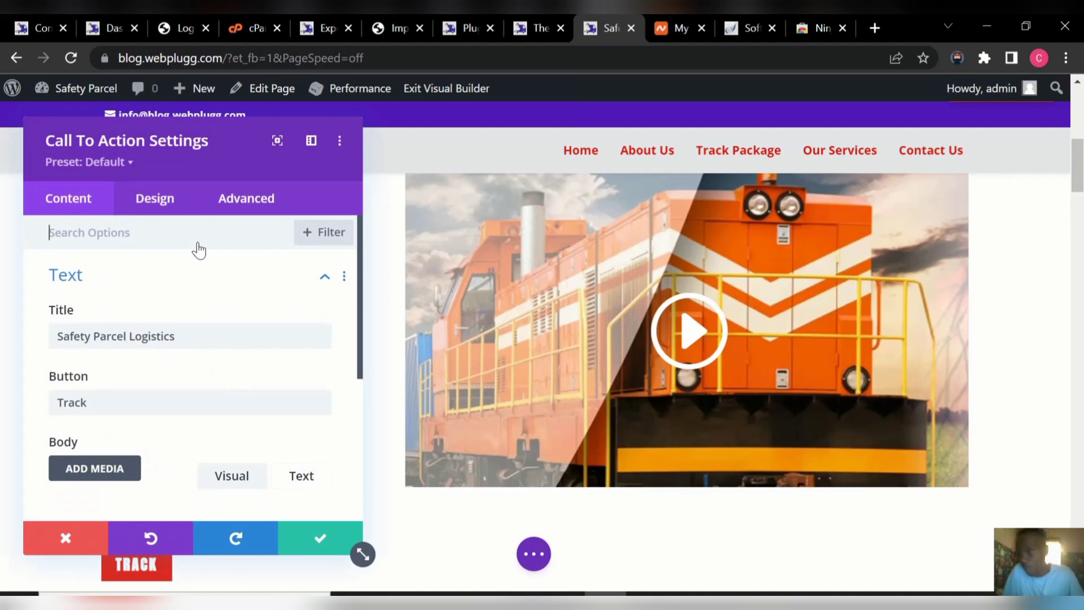
left_click(195, 345)
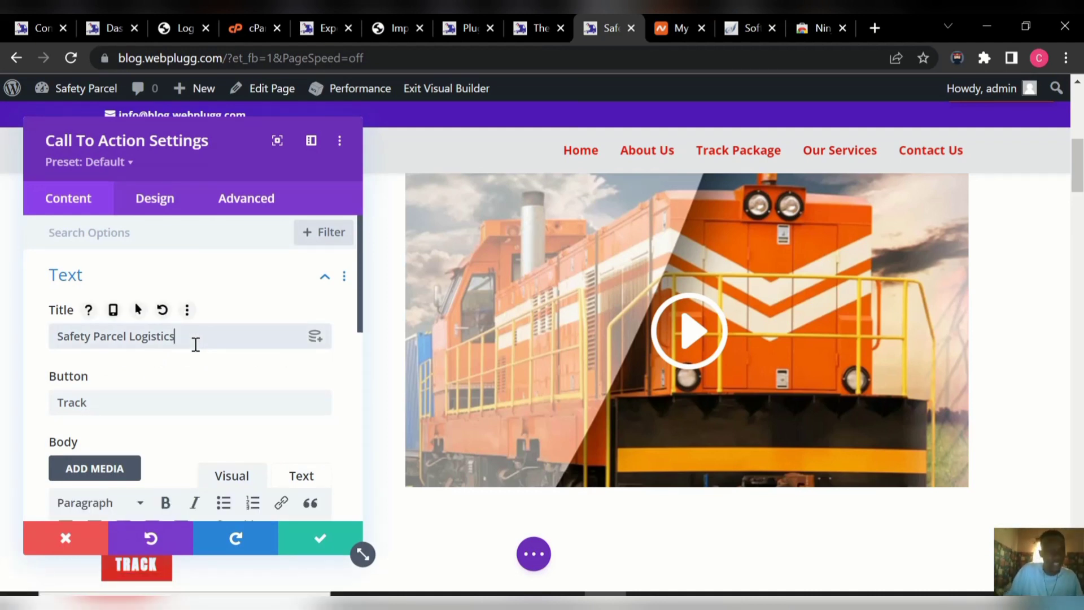
key("BackSpace")
key("ctrl+a")
key("BackSpace")
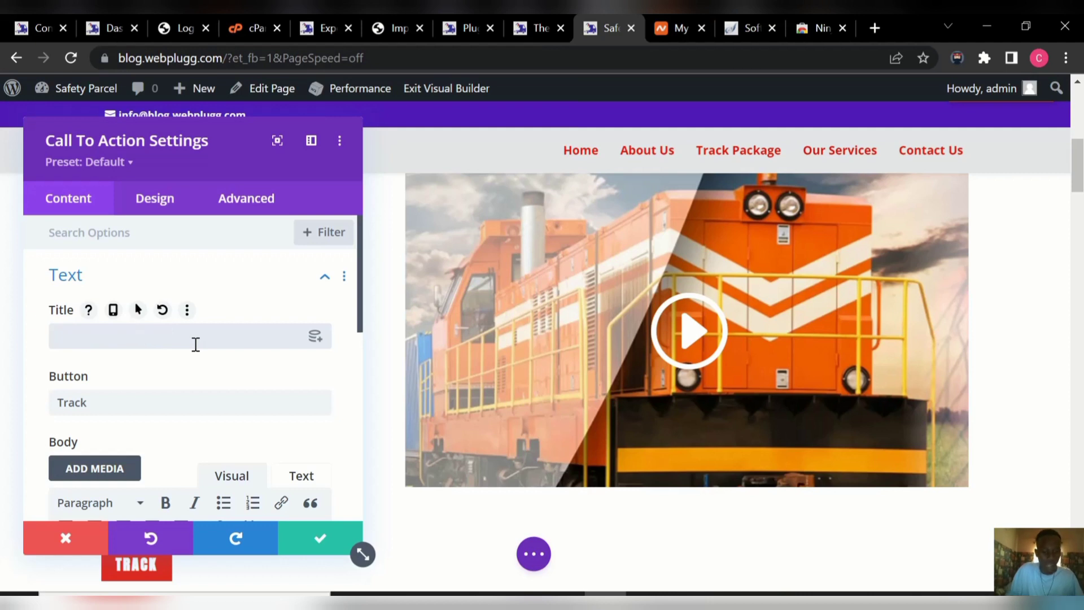
type("F")
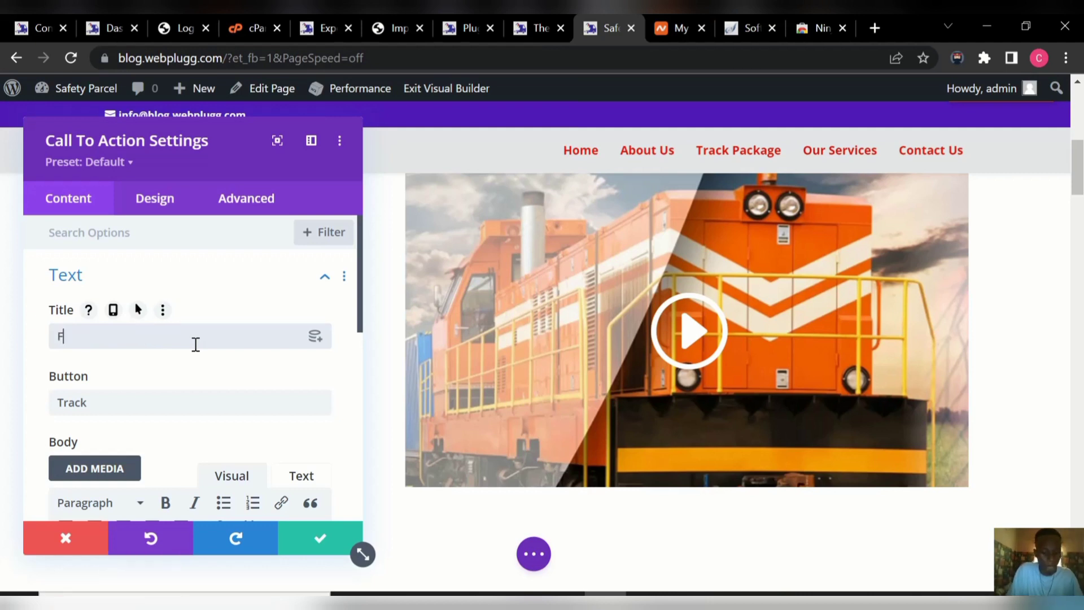
type("AST ")
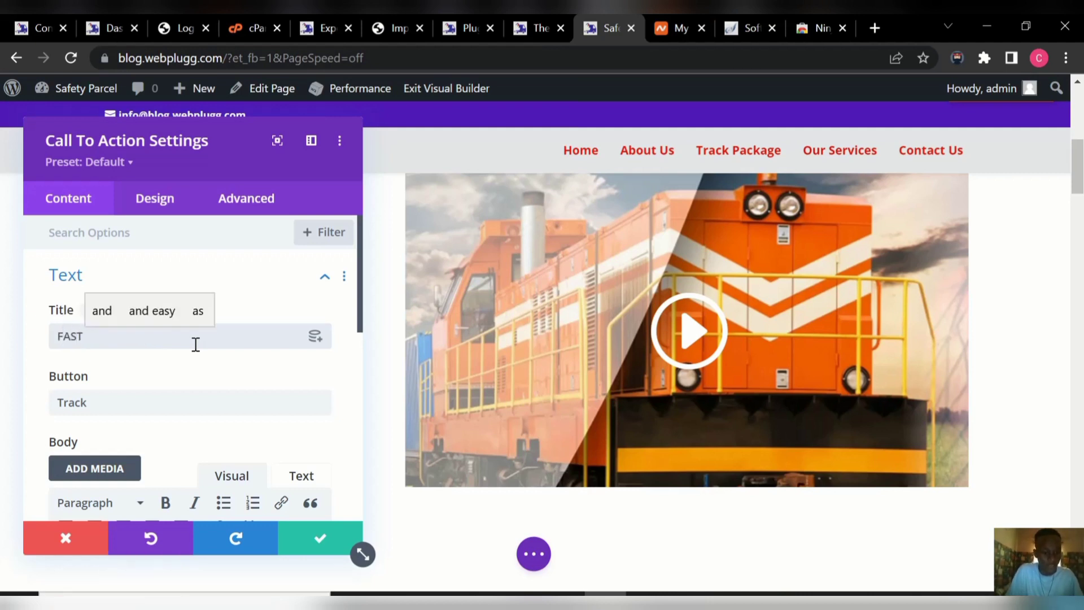
type("w")
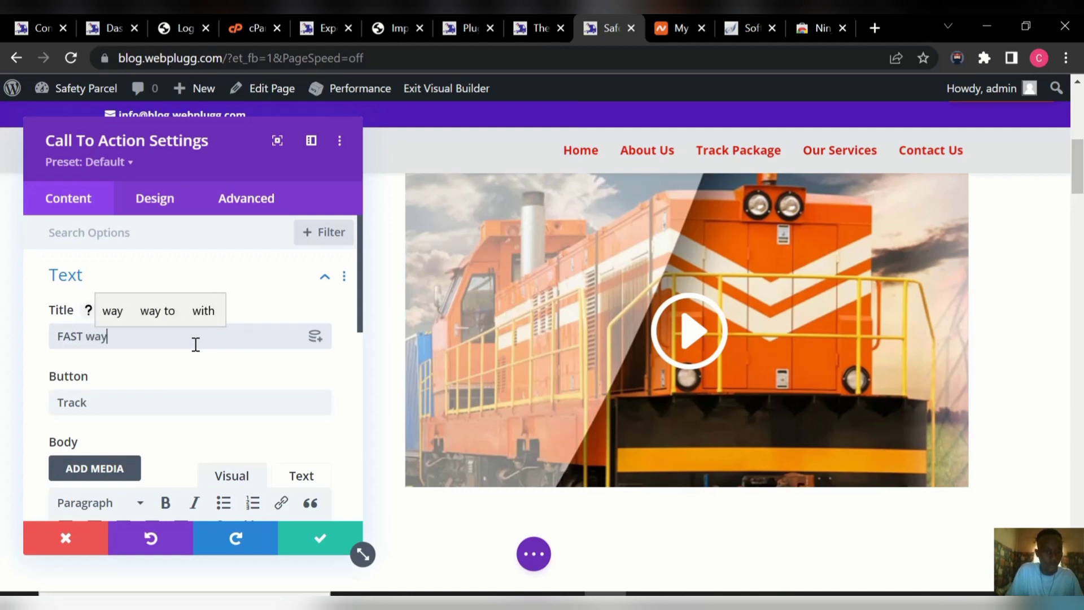
type("ay ")
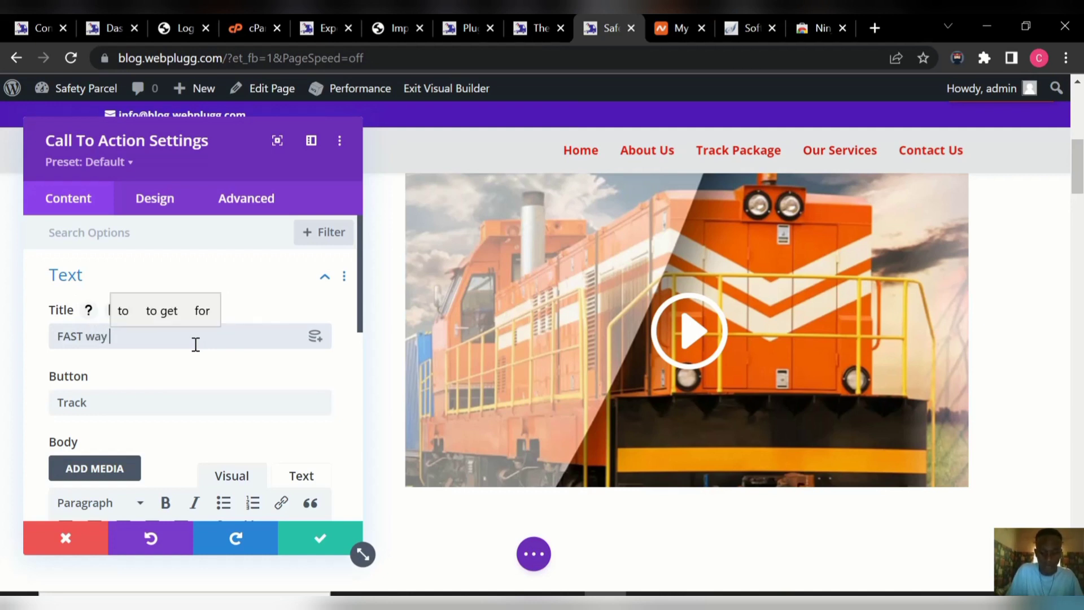
type("l")
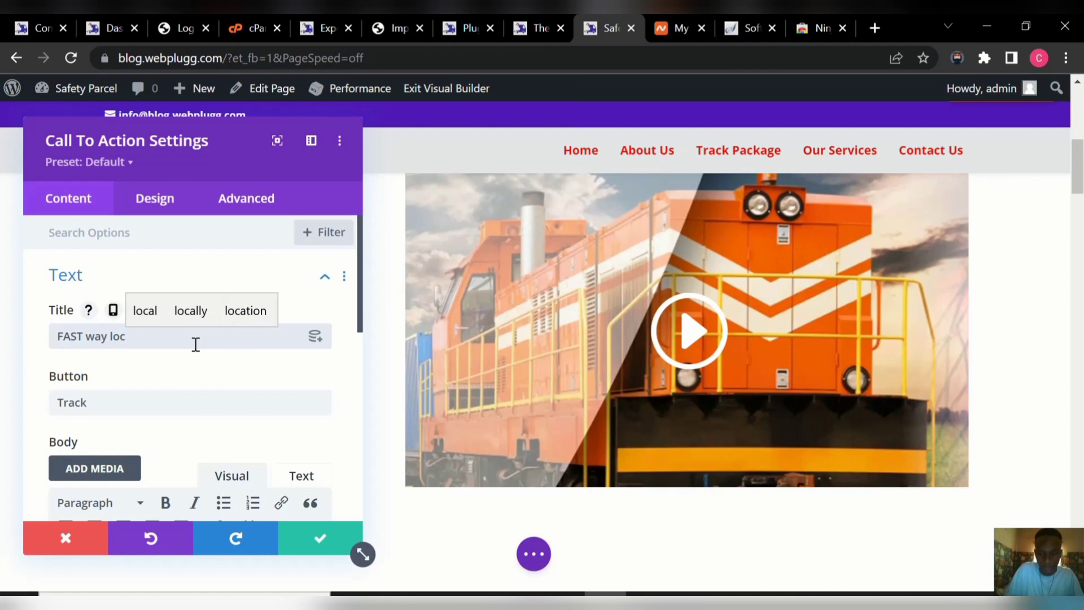
type("ogi")
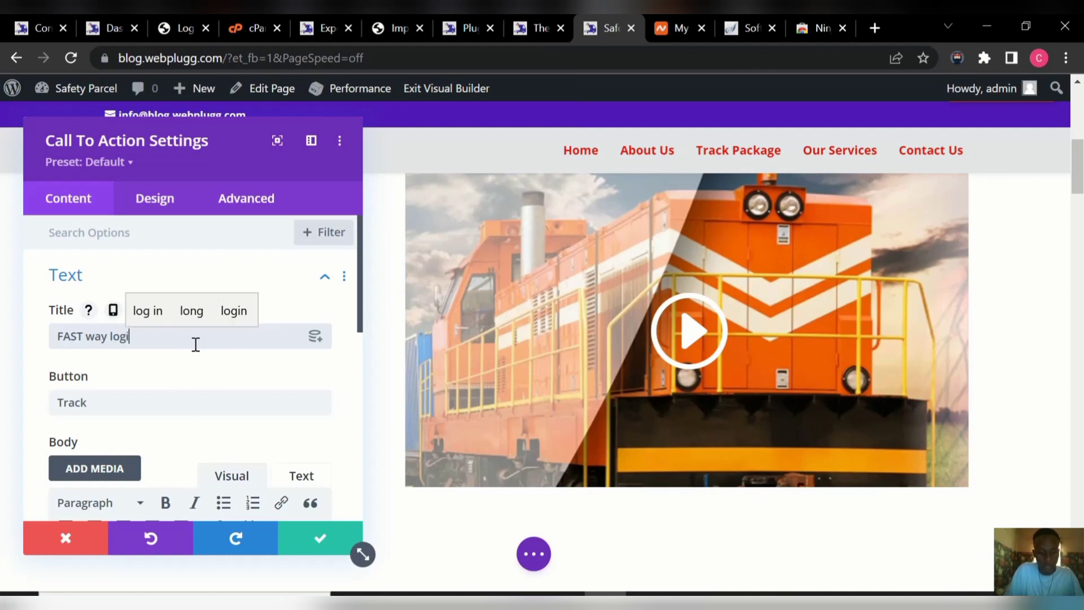
type("sti")
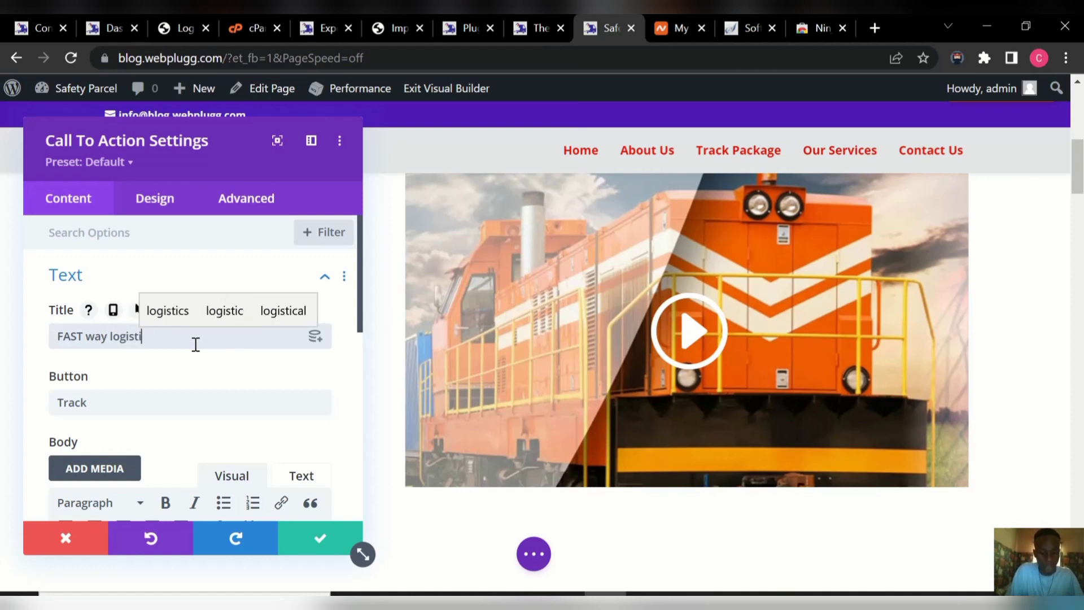
type("cs")
left_click(150, 406)
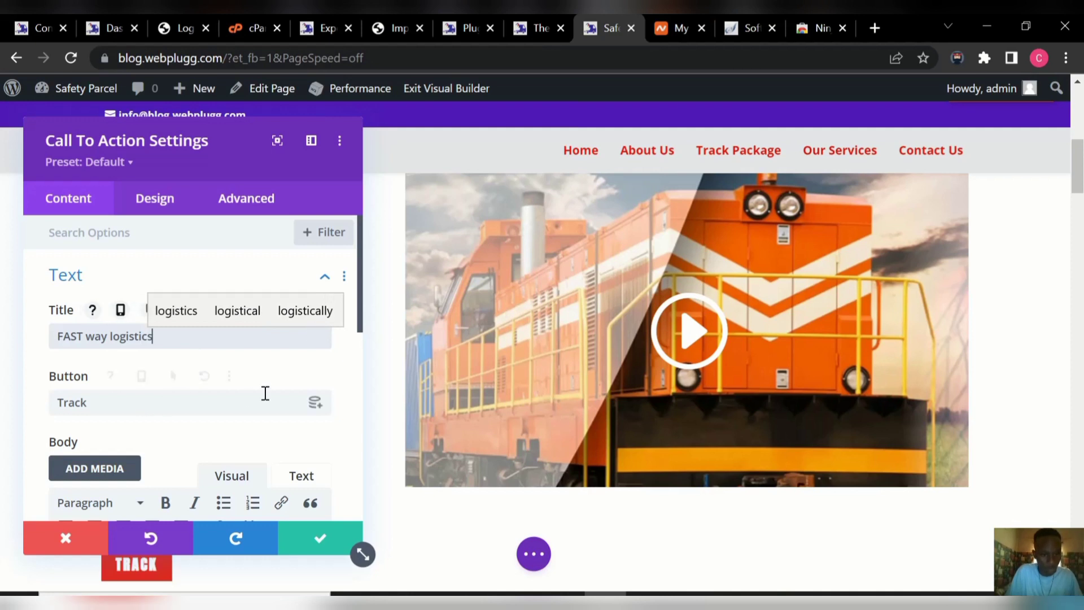
left_click(187, 396)
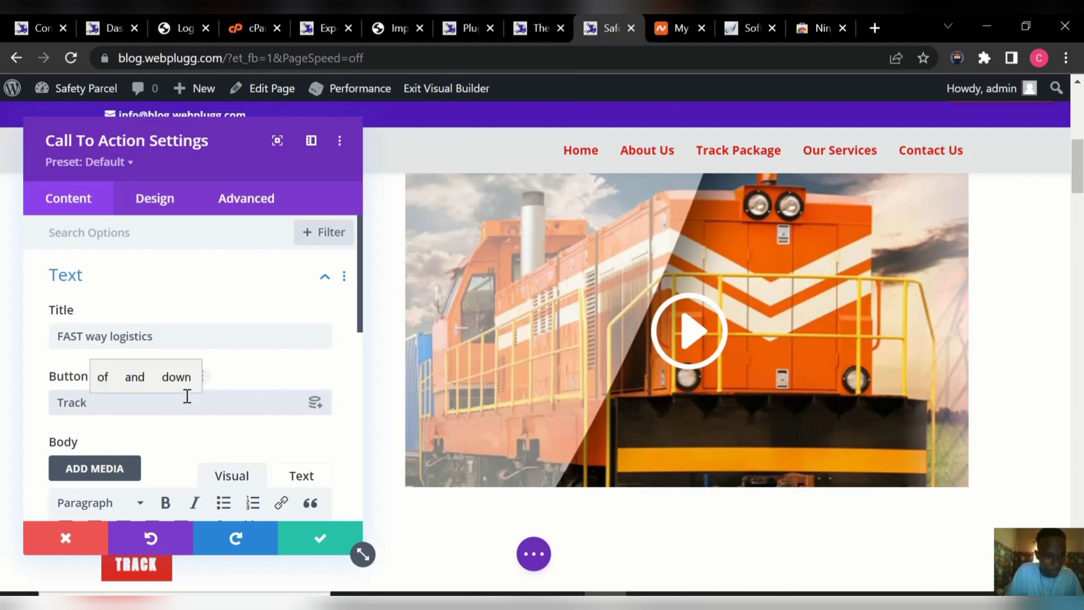
type("or")
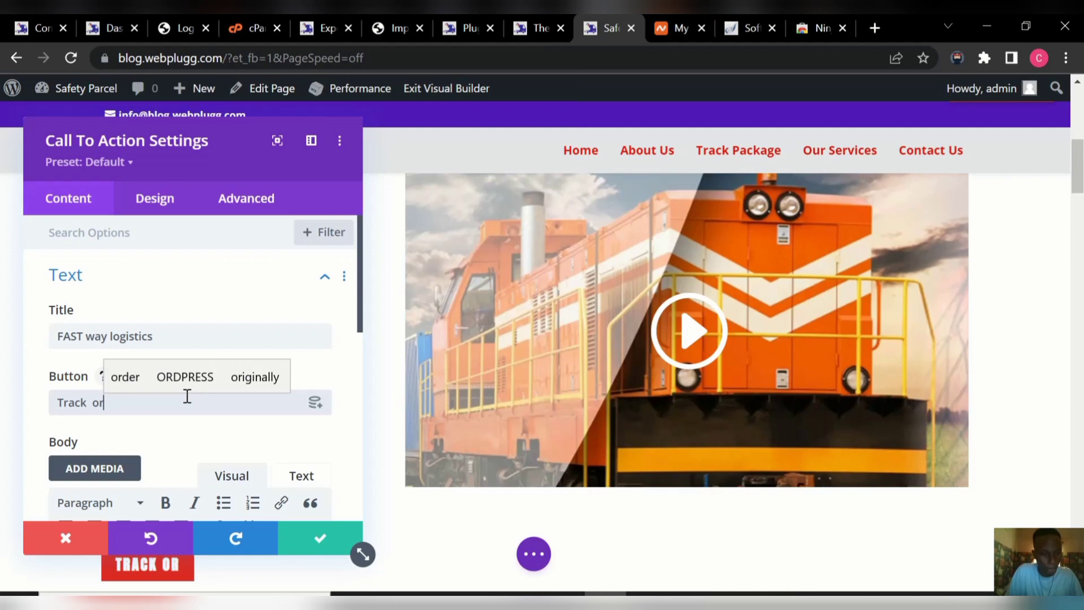
type("der")
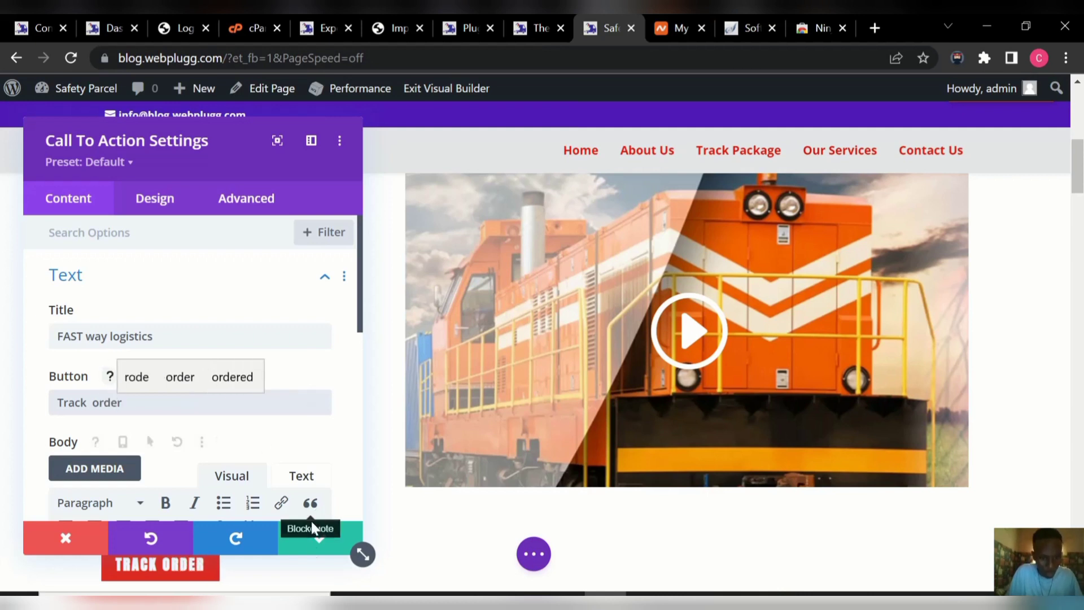
left_click(315, 538)
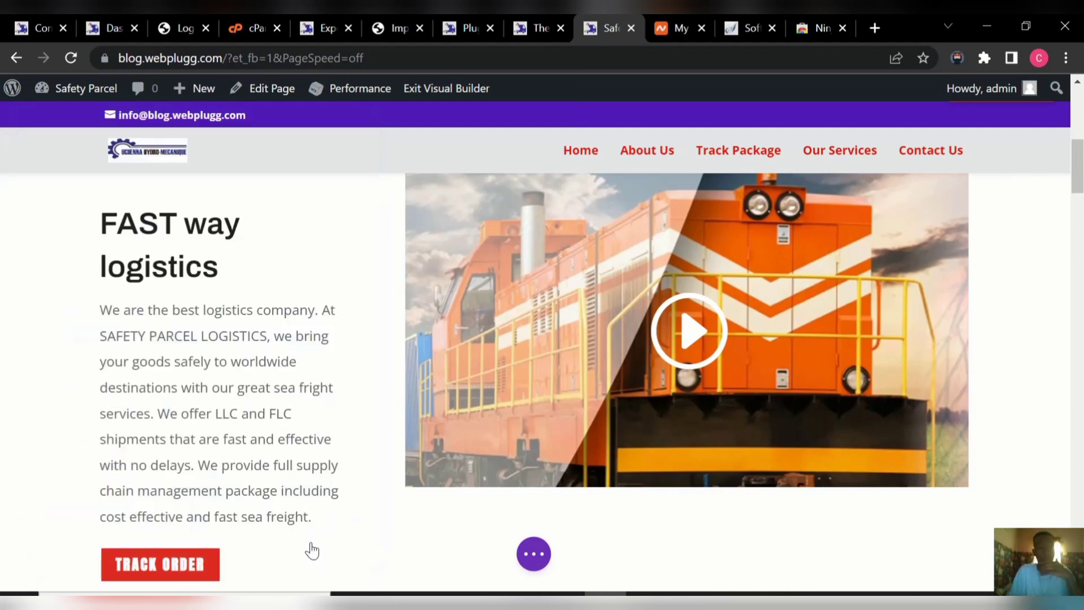
Scroll down to the Reliability And Innovative Handling heading and its percentage counters.
mouse_move(307, 497)
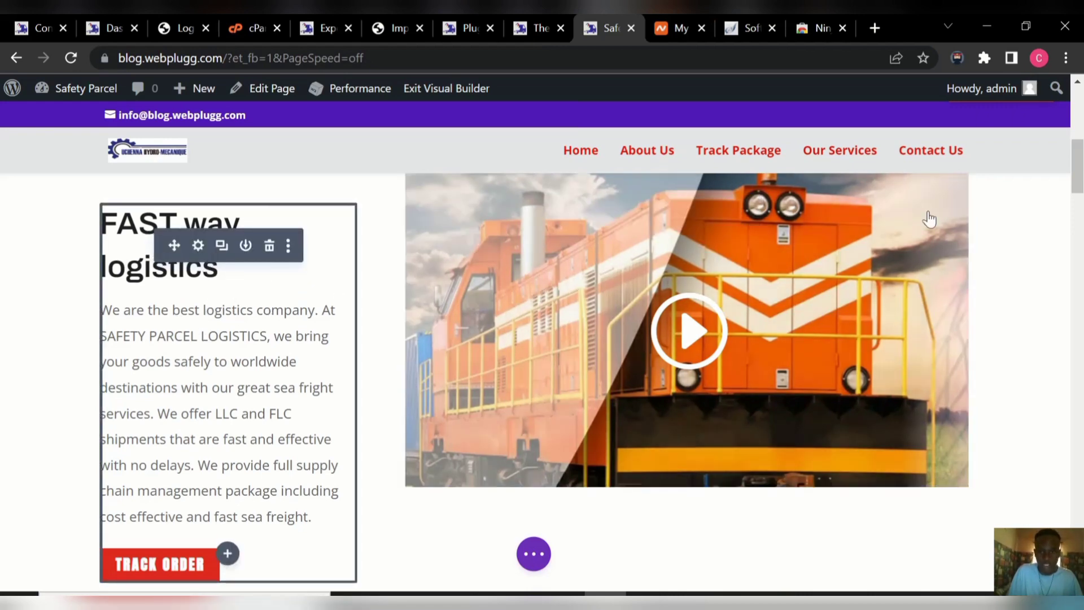
left_click_drag(1080, 189, 1079, 324)
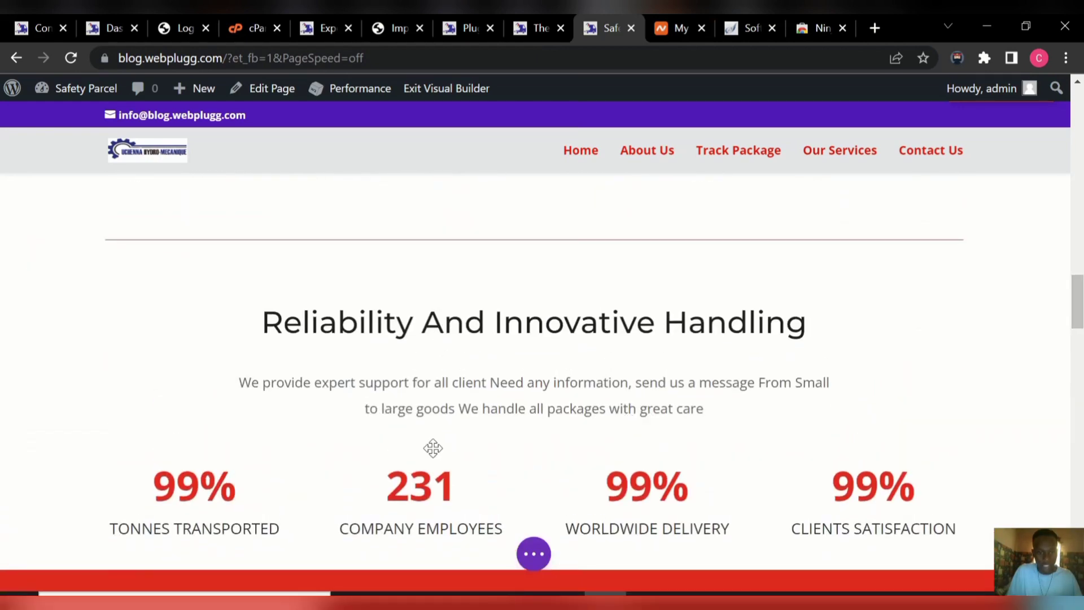
mouse_move(432, 322)
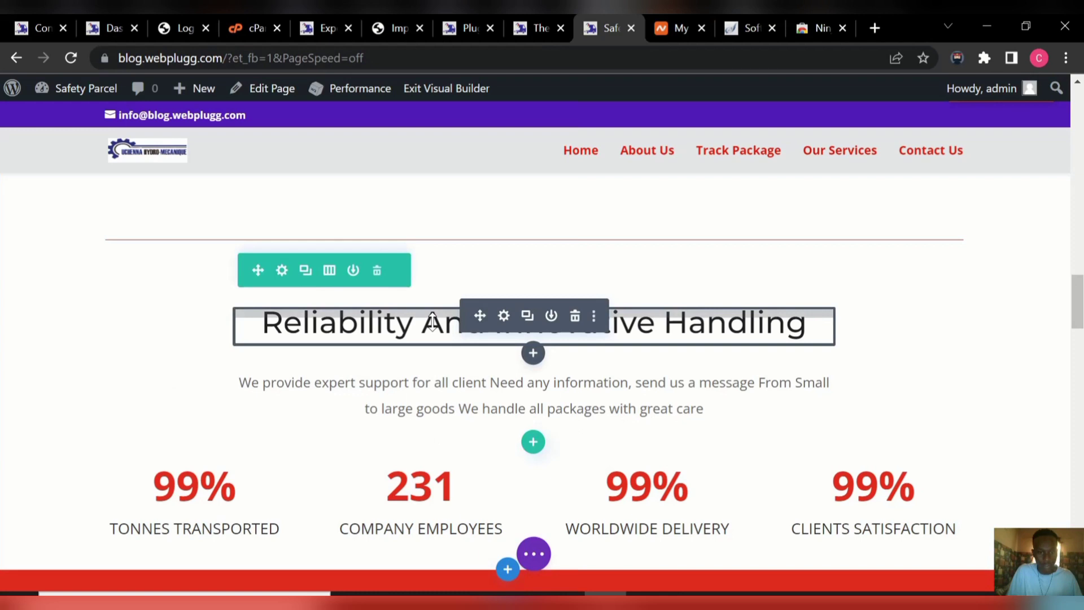
Rewrite the statistics heading as 'FASTWAY LOGISTICS COMPANY IS THE BEST DELIVERY COMPANY IN USA' and save.
left_click(504, 318)
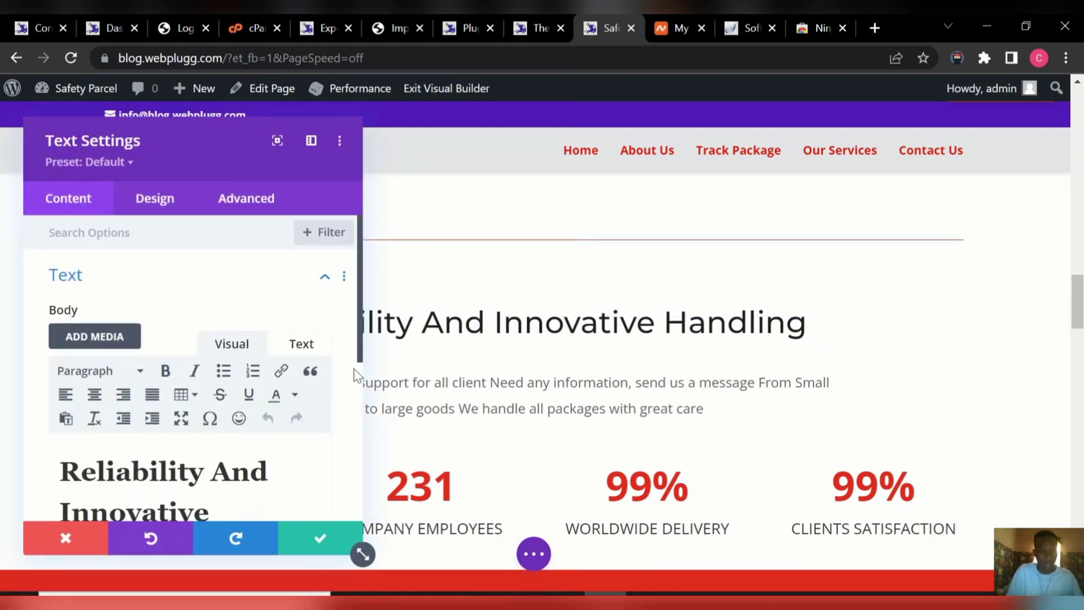
left_click_drag(360, 362, 363, 407)
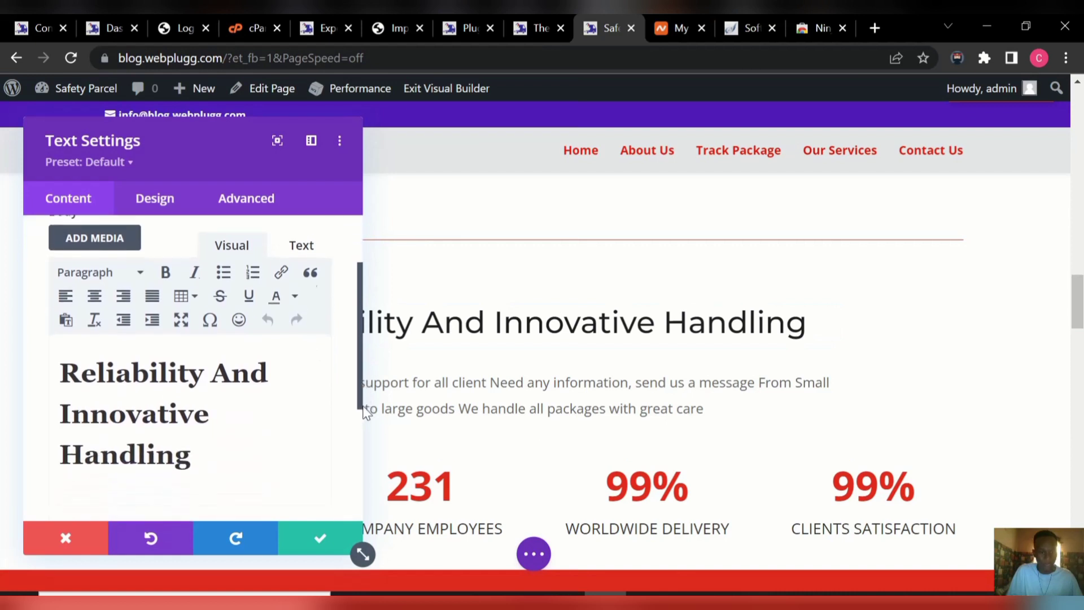
left_click(202, 458)
key("BackSpace")
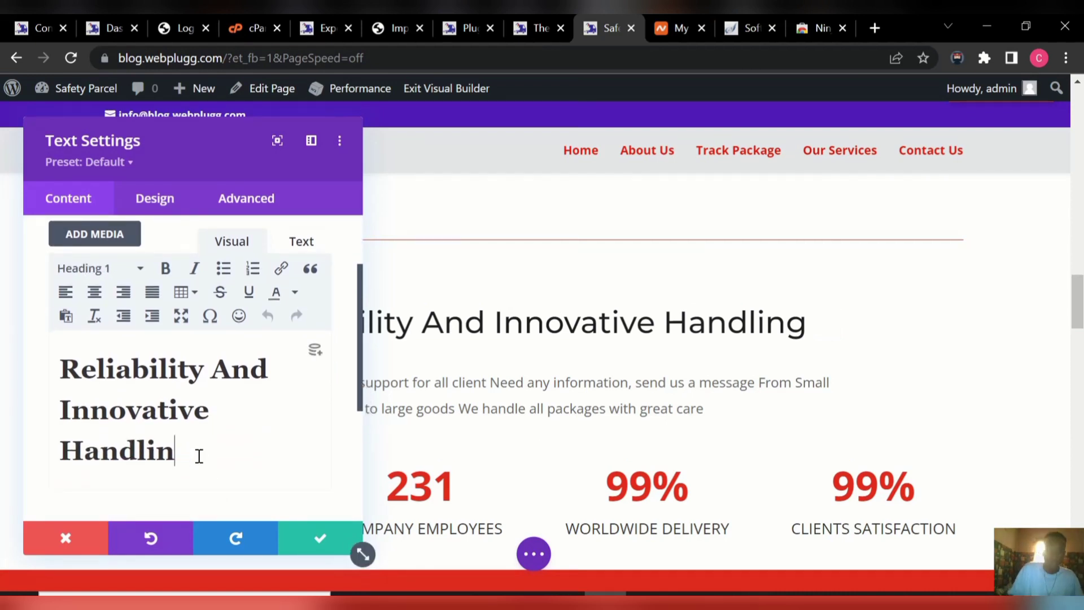
key("BackSpace")
key("BackSpace")
key("BackSpace")
key("BackSpace")
key("BackSpace")
key("BackSpace")
key("BackSpace")
key("BackSpace")
key("BackSpace")
key("BackSpace")
key("BackSpace")
key("BackSpace")
key("BackSpace")
key("BackSpace")
key("BackSpace")
key("BackSpace")
key("BackSpace")
key("BackSpace")
key("BackSpace")
key("BackSpace")
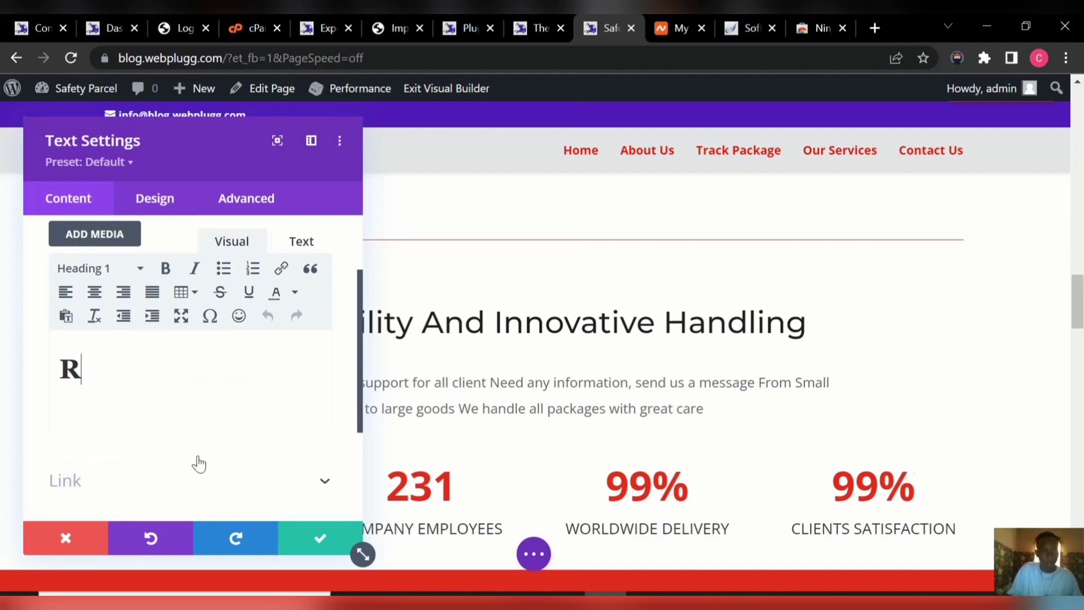
key("BackSpace")
key("BackSpace")
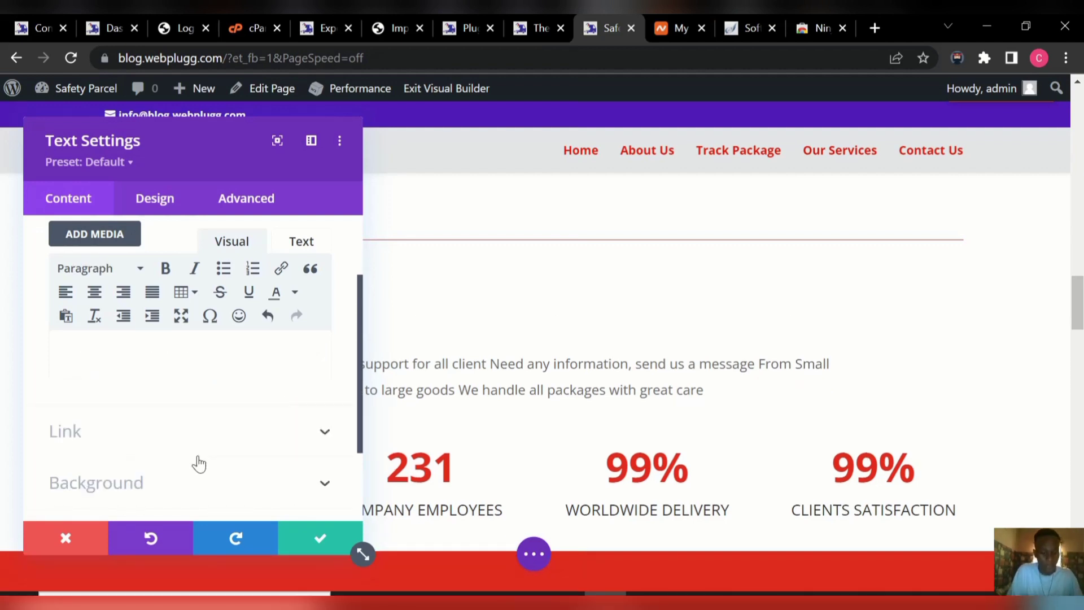
type("FASTW")
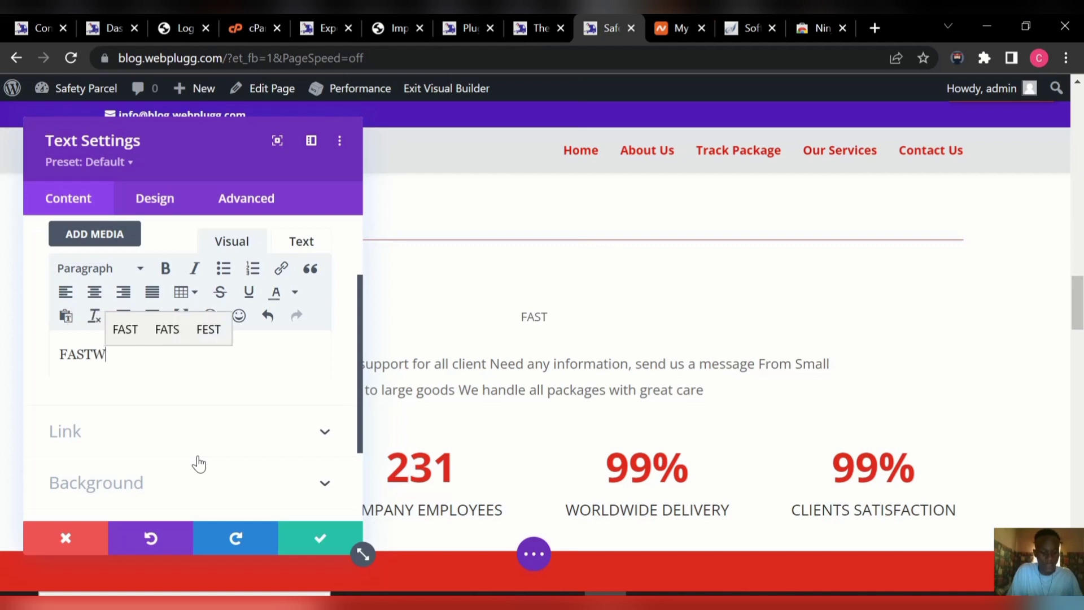
type("AY ")
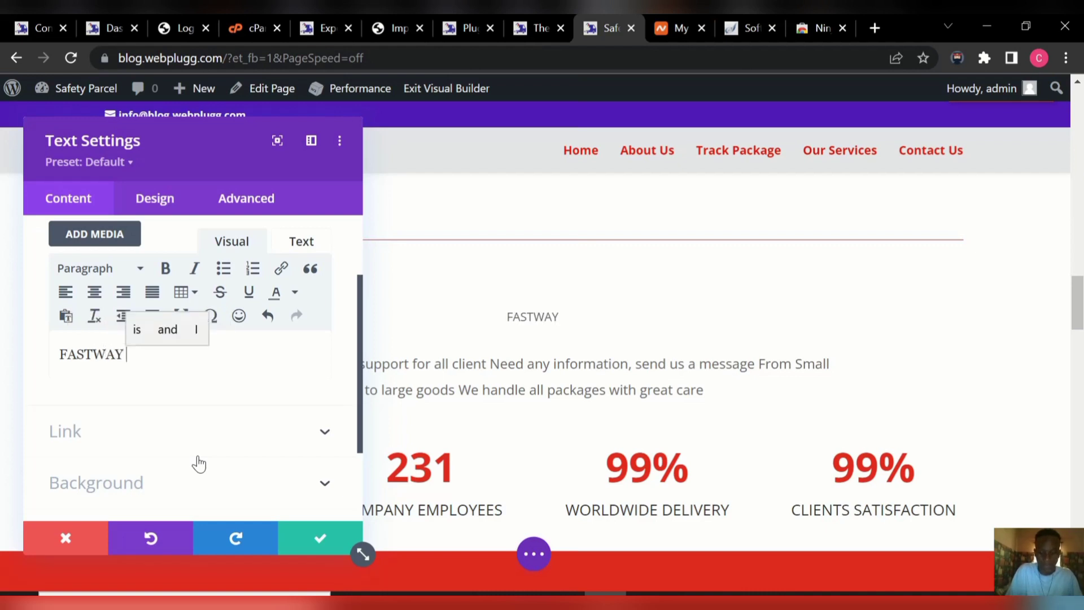
type("LOGIS")
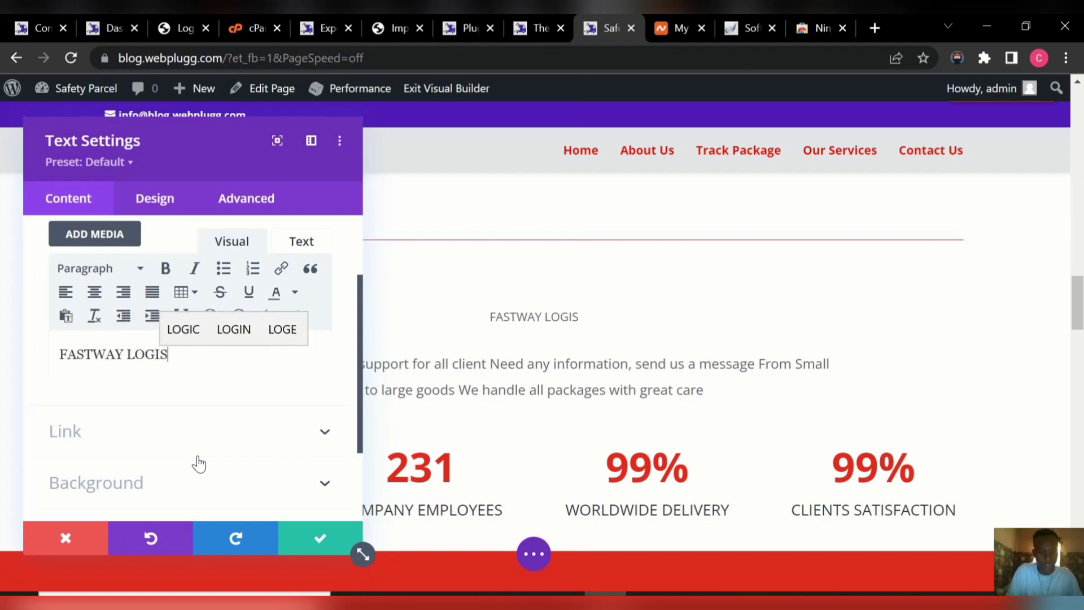
type("TICS ")
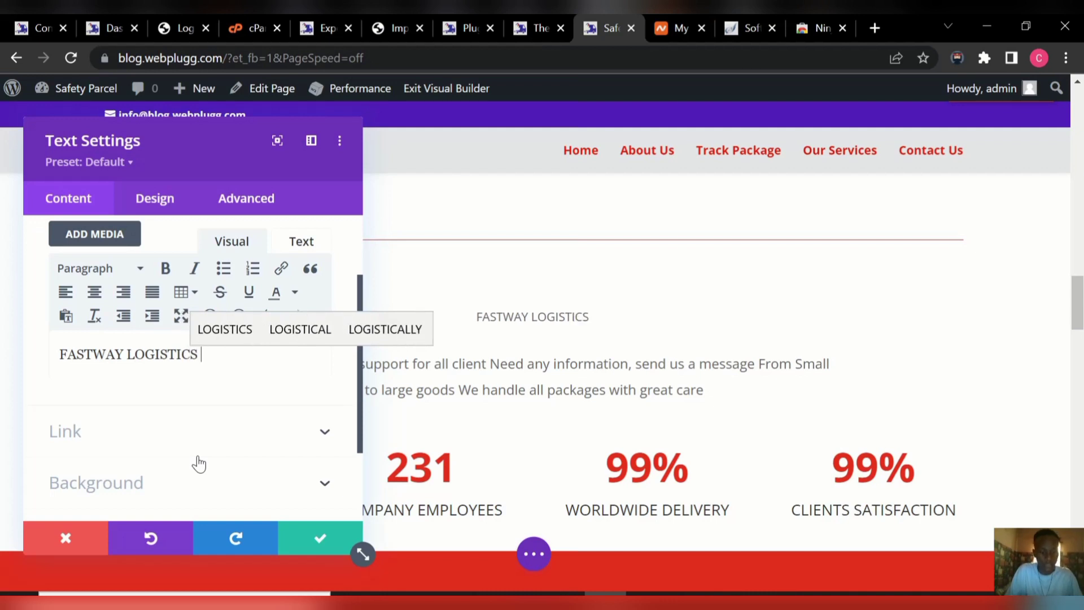
type("COMP")
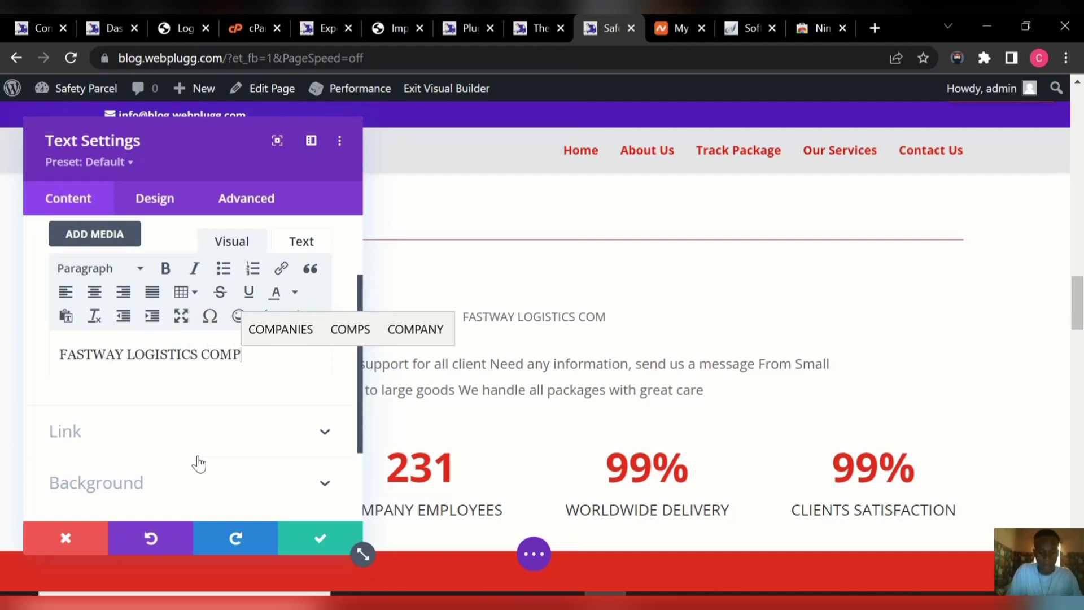
type("ANY")
type(" IS T")
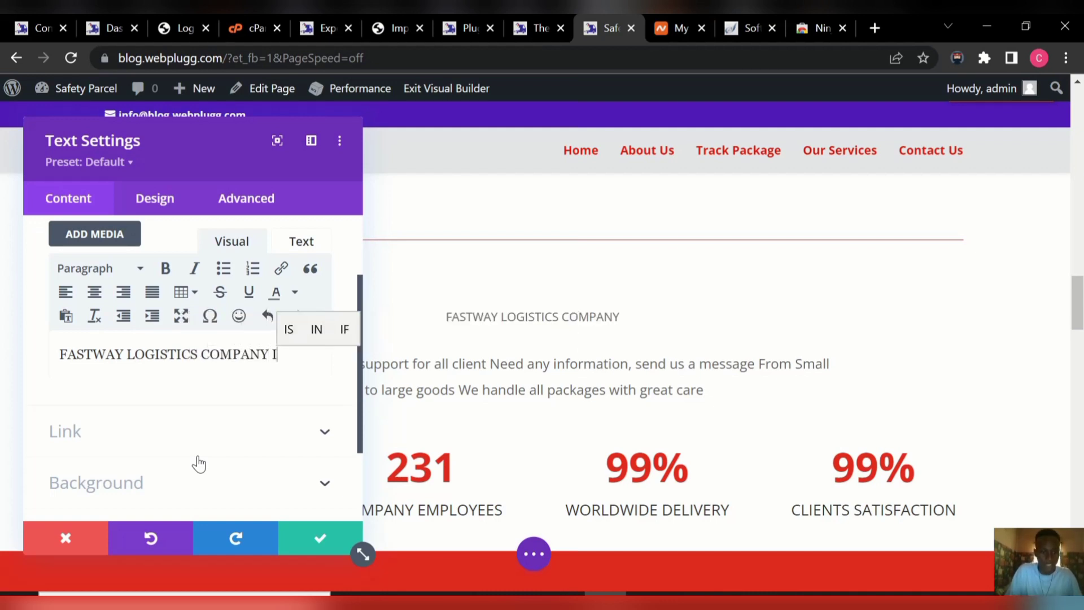
type("HE ")
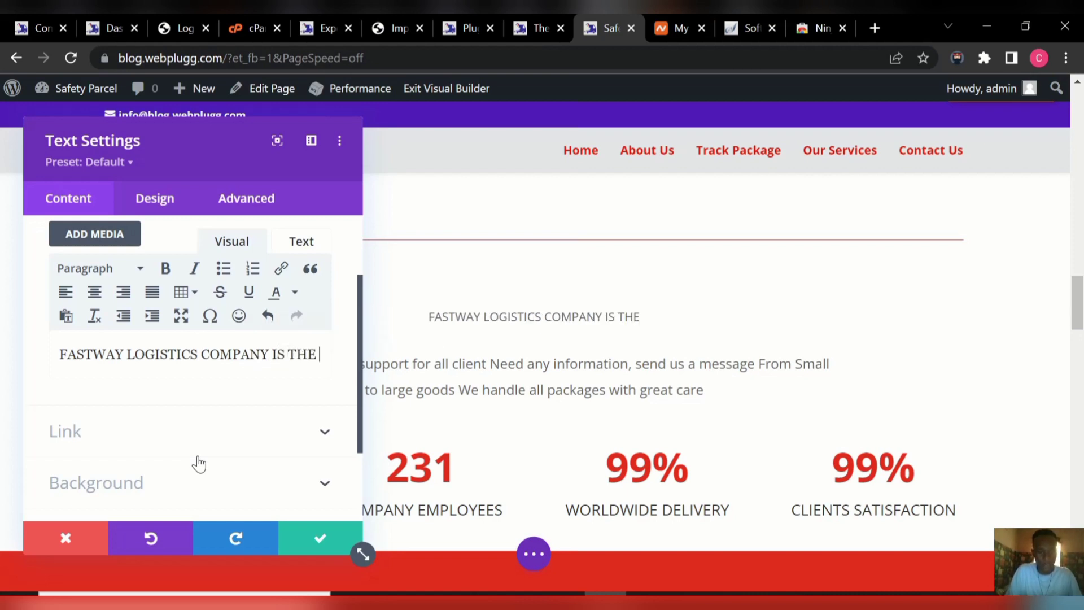
type("BEST D")
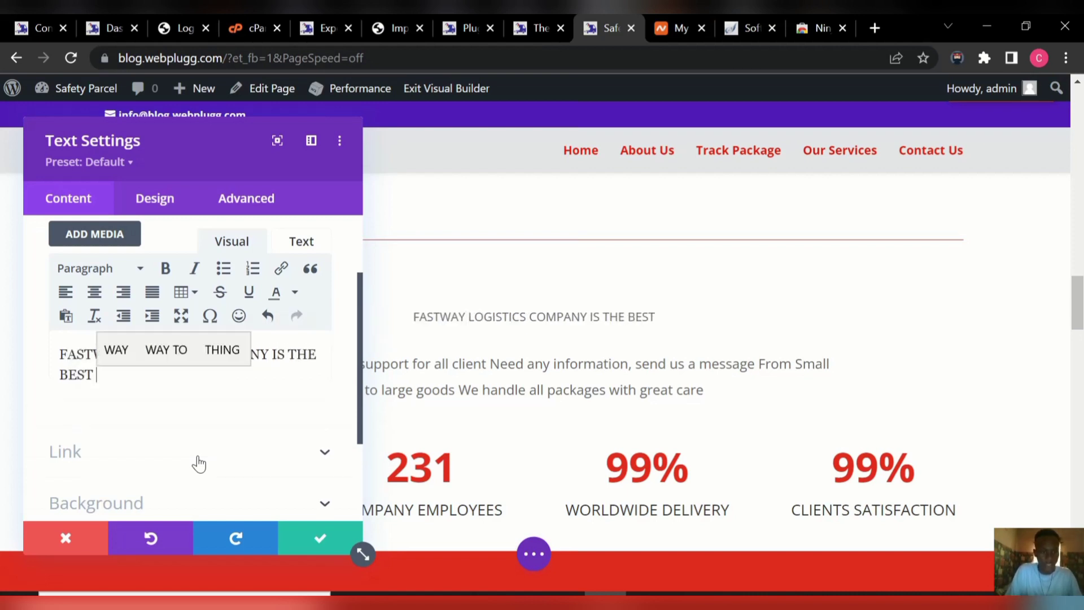
type("IVERY ")
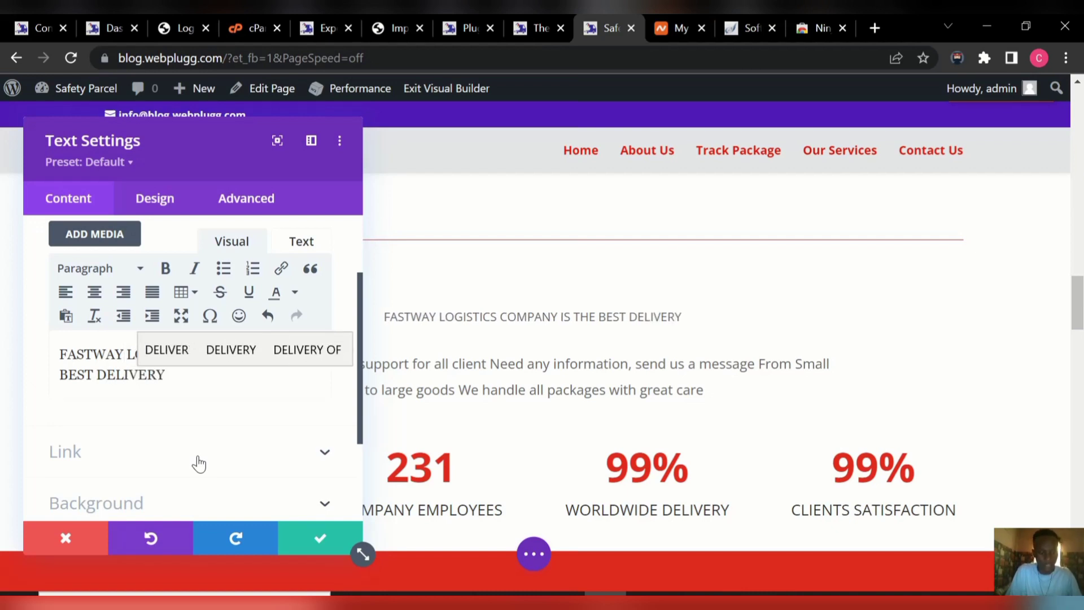
type("COMA")
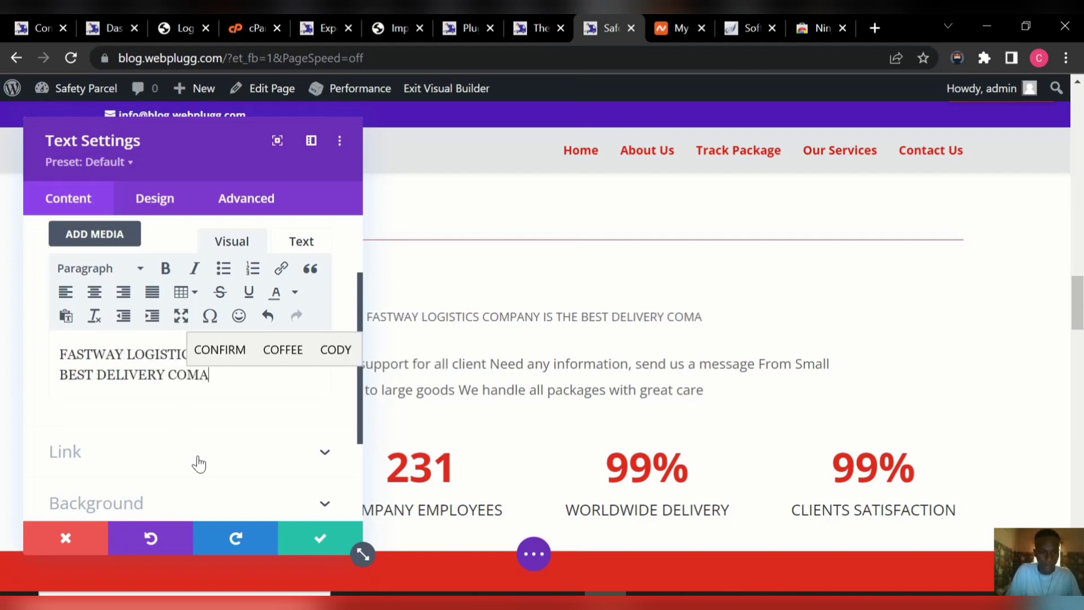
key("BackSpace")
type("P")
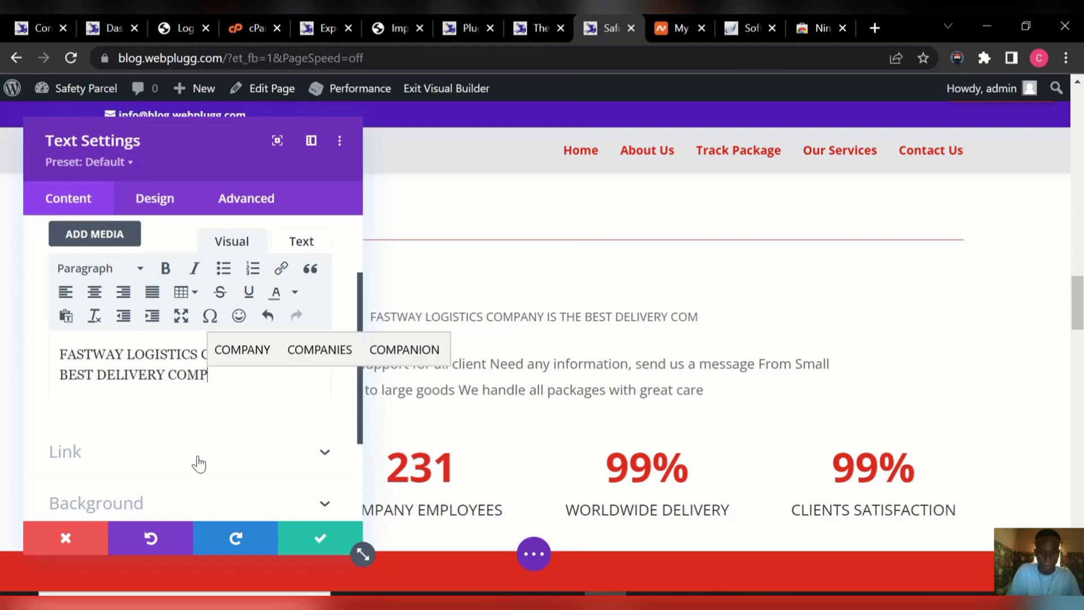
type("ANY ")
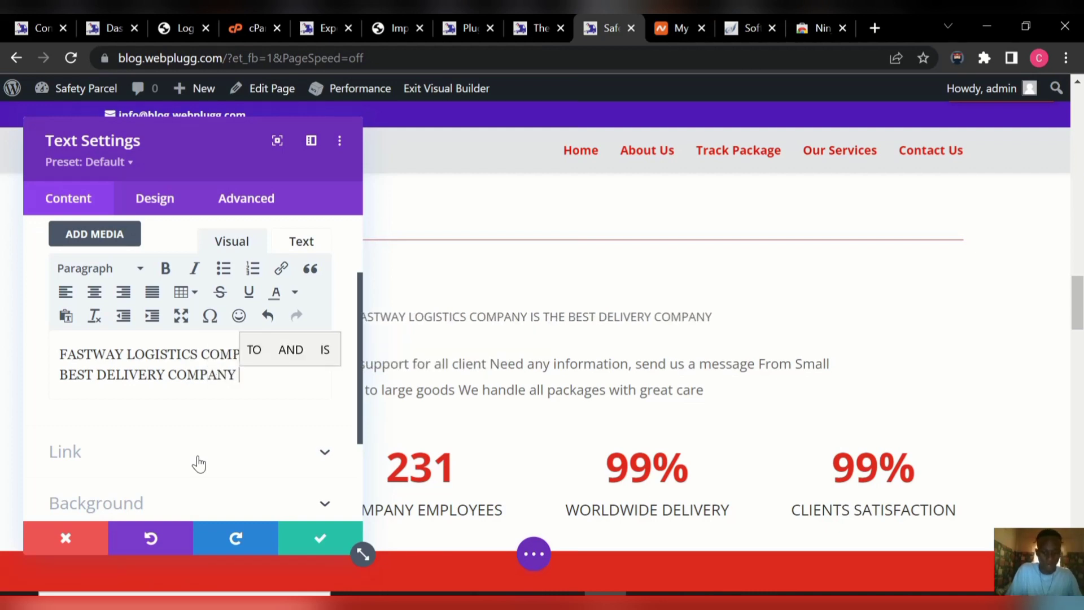
type("IN U")
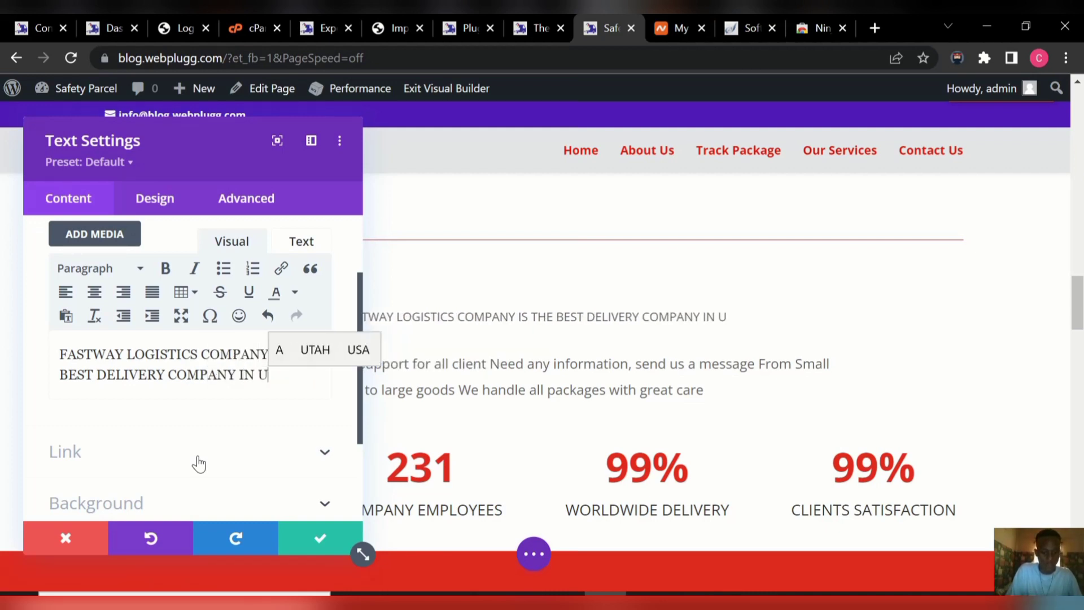
type("SA")
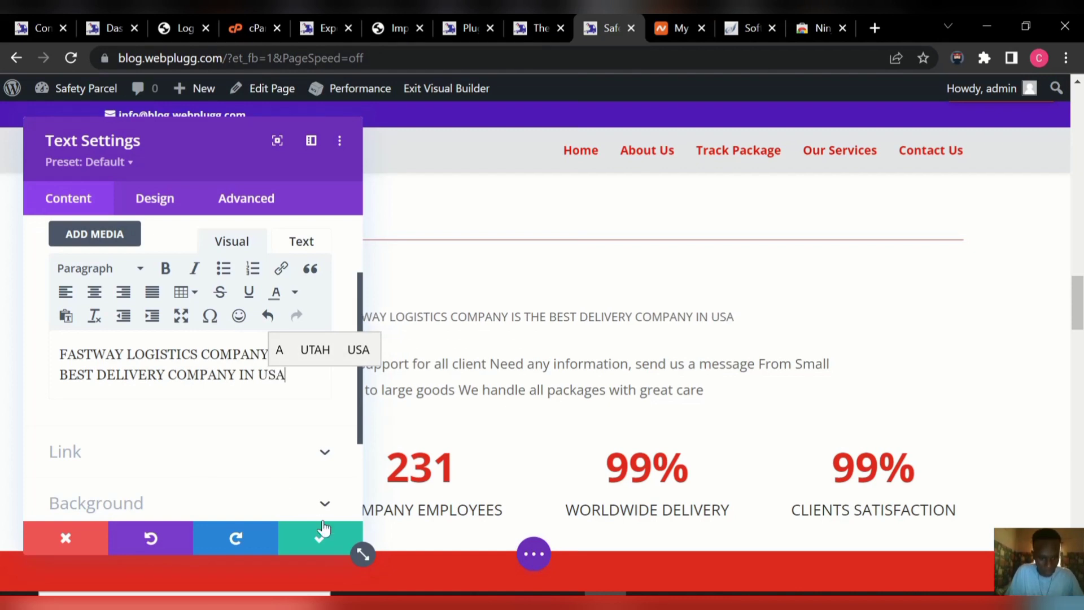
left_click(318, 539)
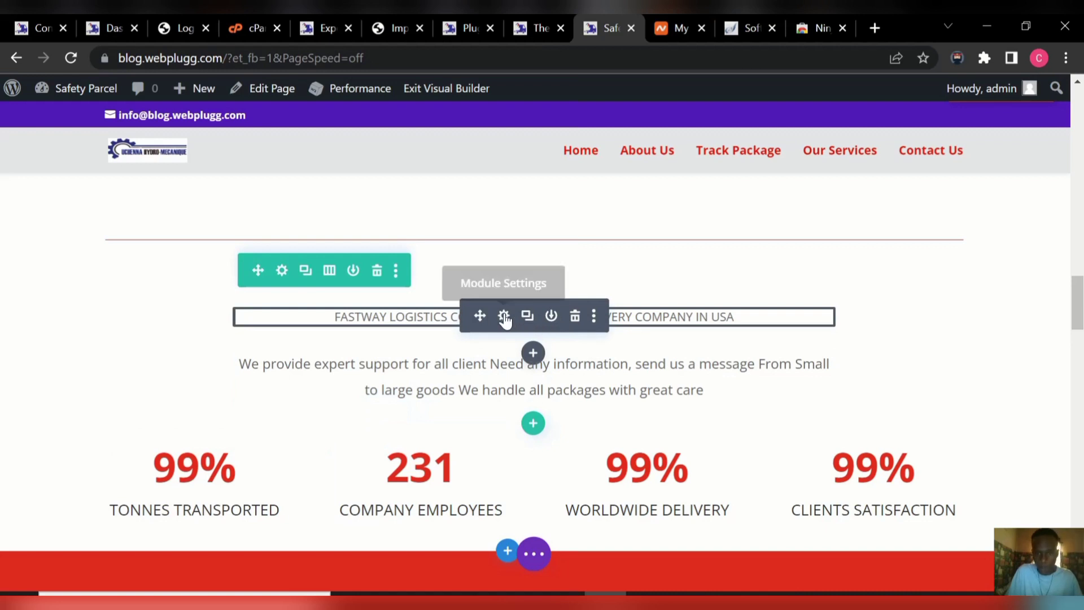
Set the text module's Heading Font Weight to Bold under Design > Heading Text and save.
left_click(504, 317)
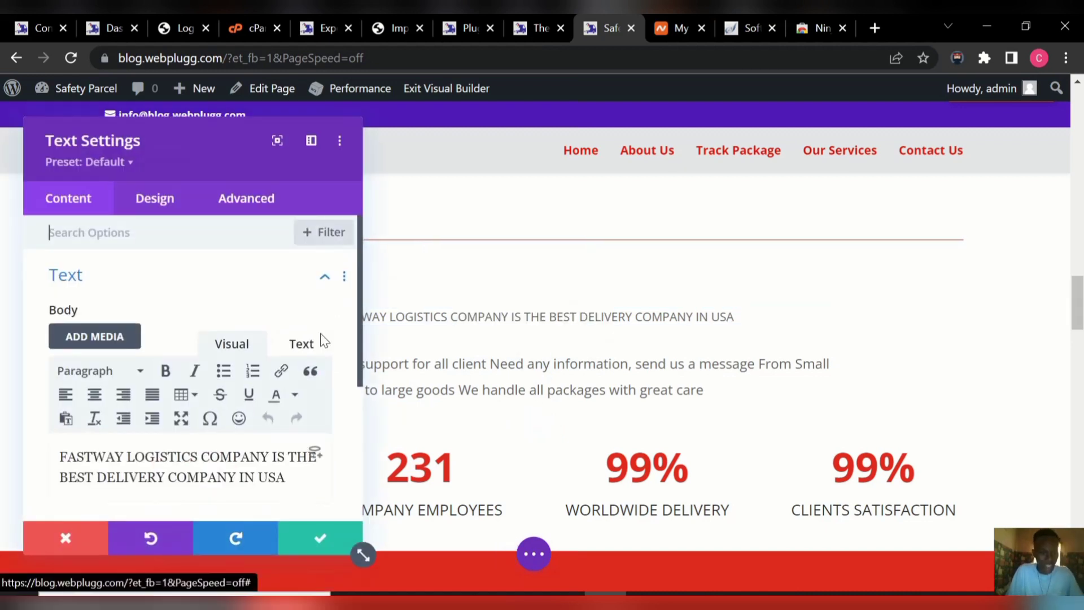
left_click_drag(361, 362, 360, 391)
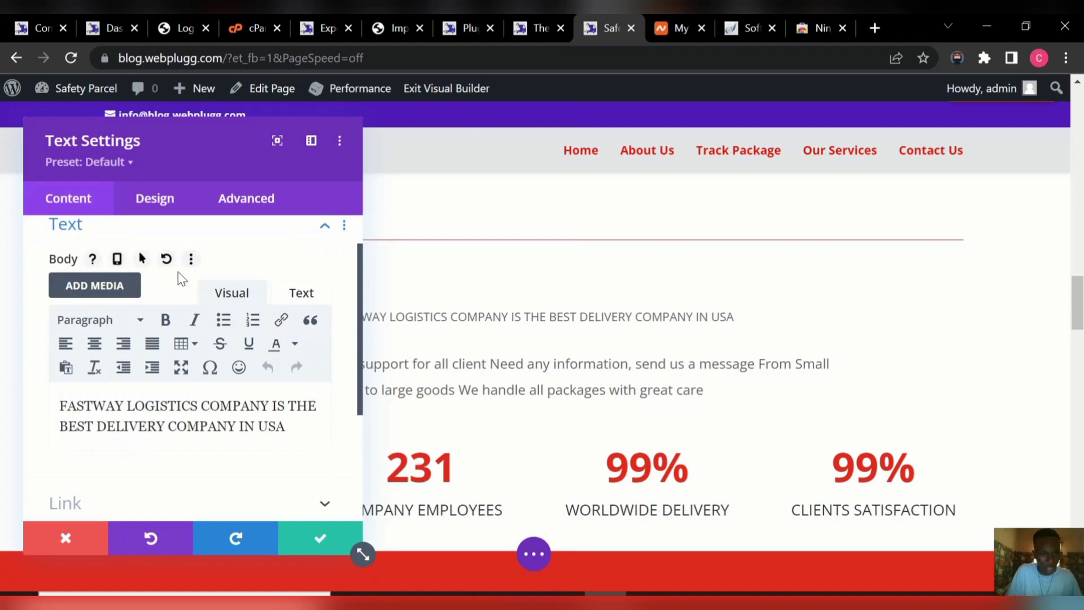
left_click(153, 210)
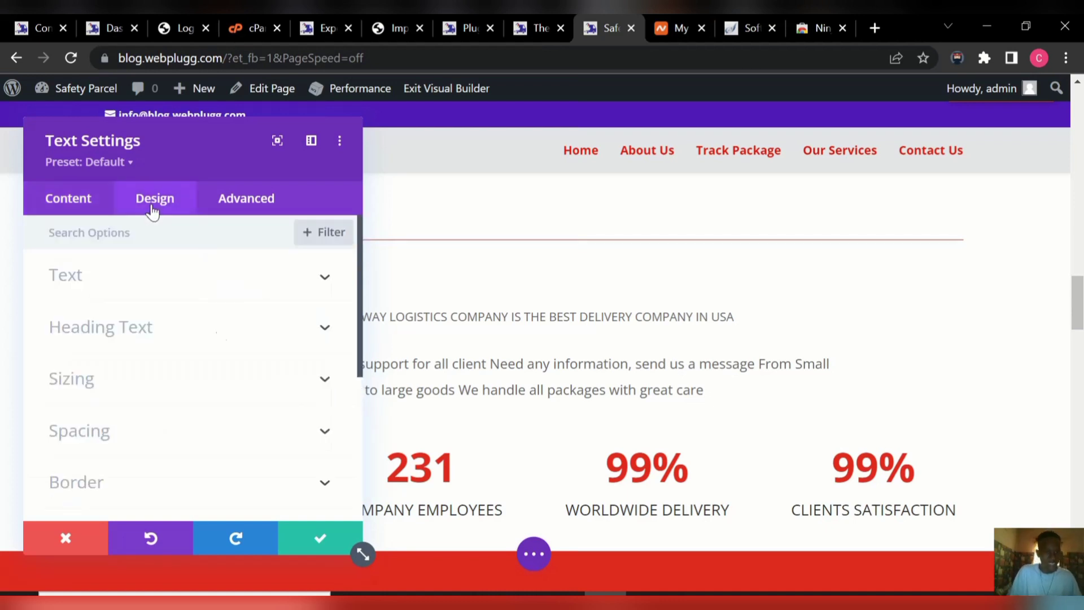
left_click(325, 330)
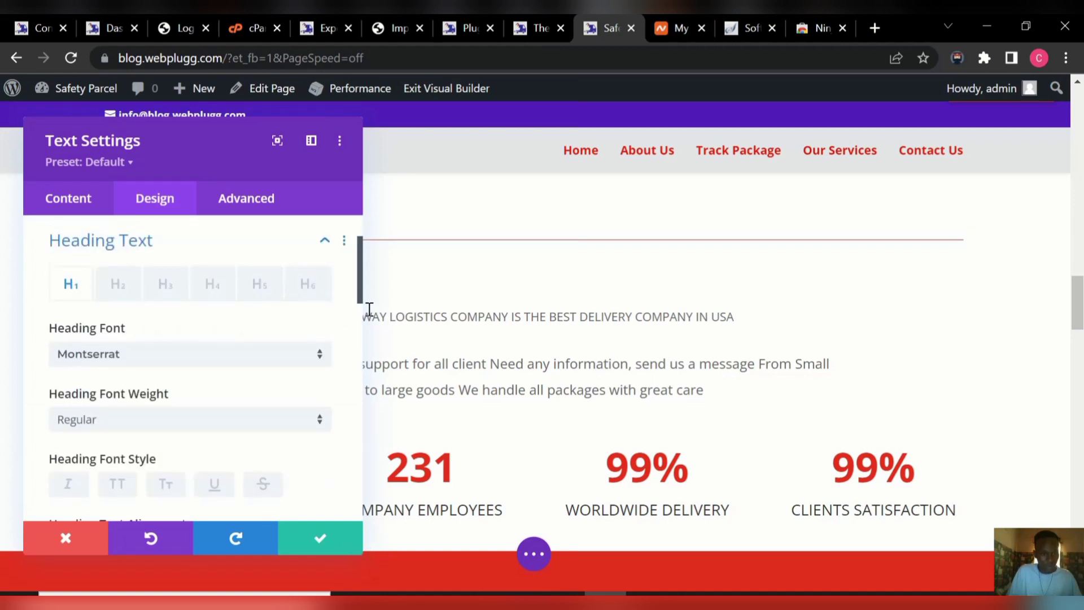
left_click(317, 419)
left_click(290, 428)
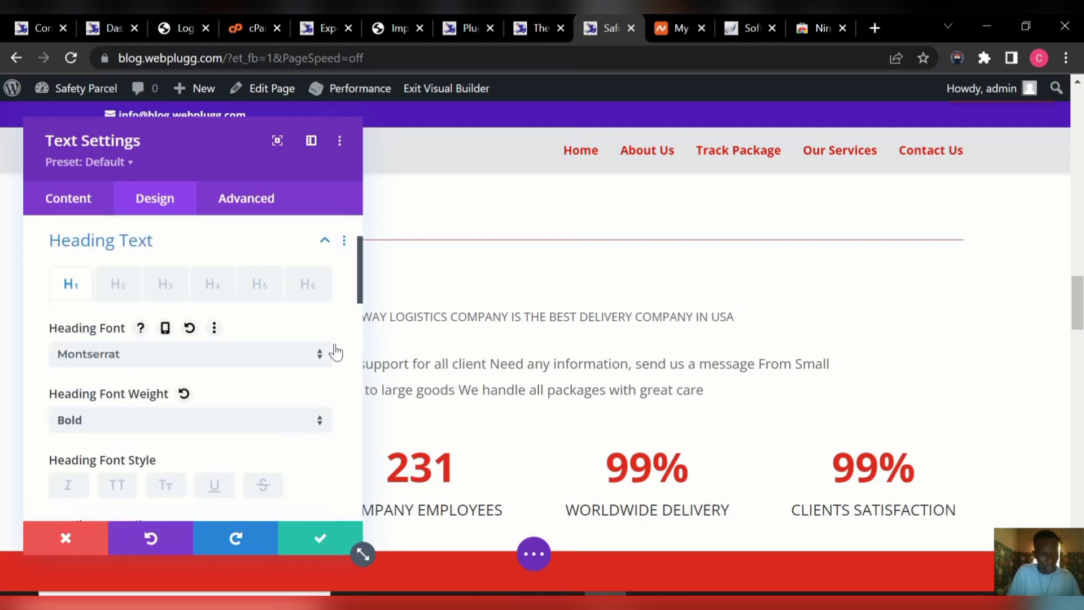
scroll(360, 295, "down", 5)
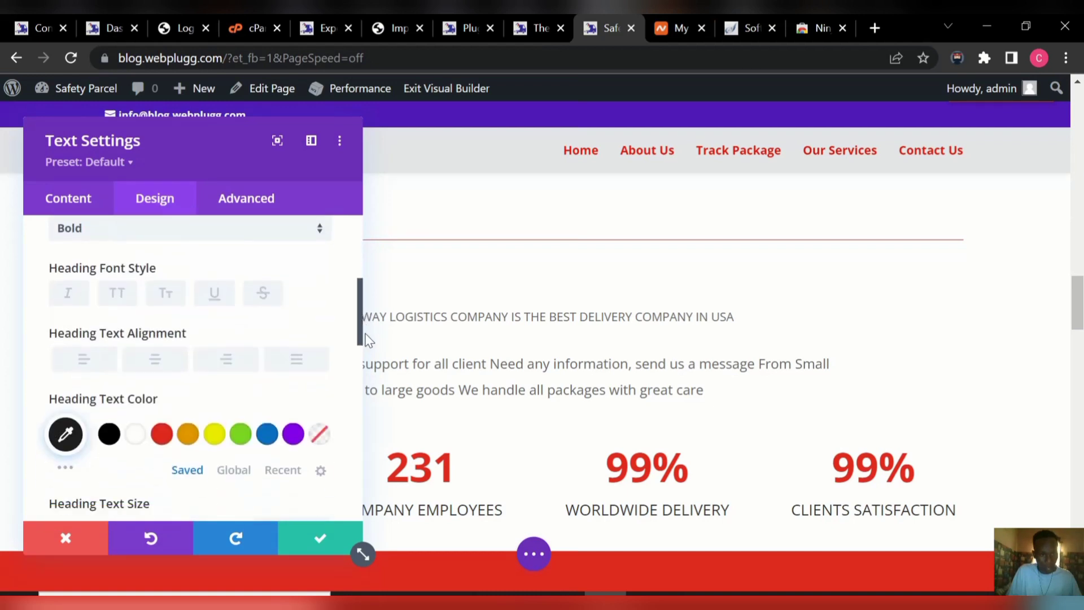
scroll(267, 358, "down", 3)
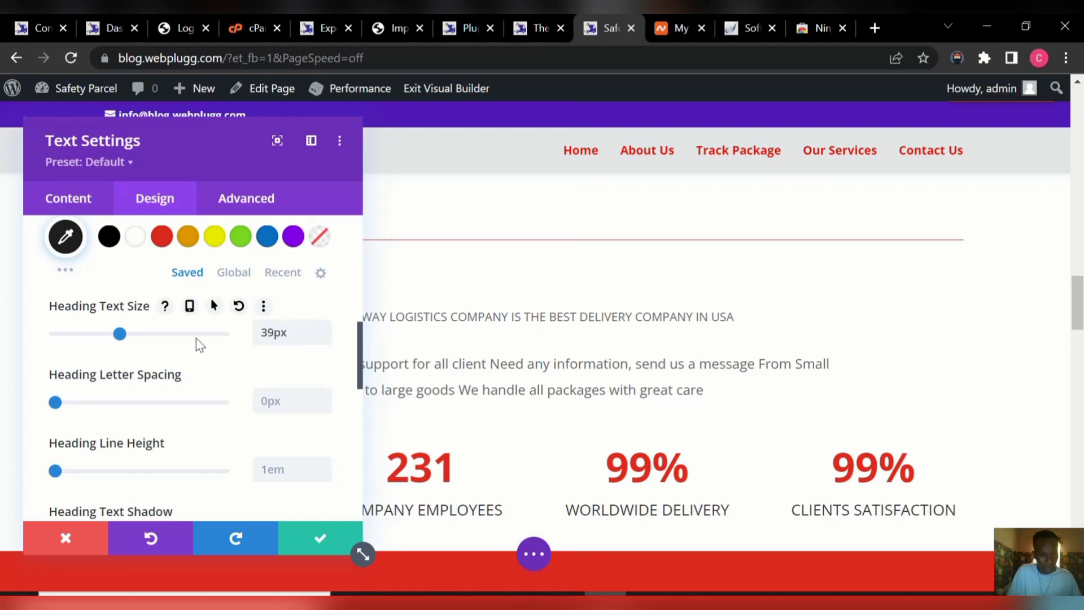
left_click_drag(359, 360, 375, 464)
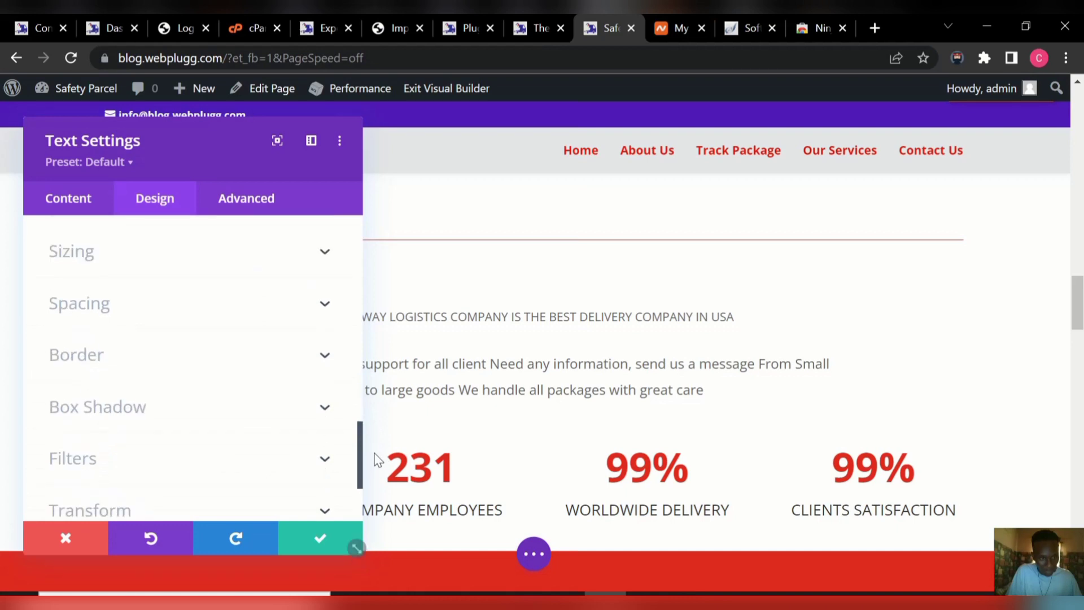
left_click(310, 543)
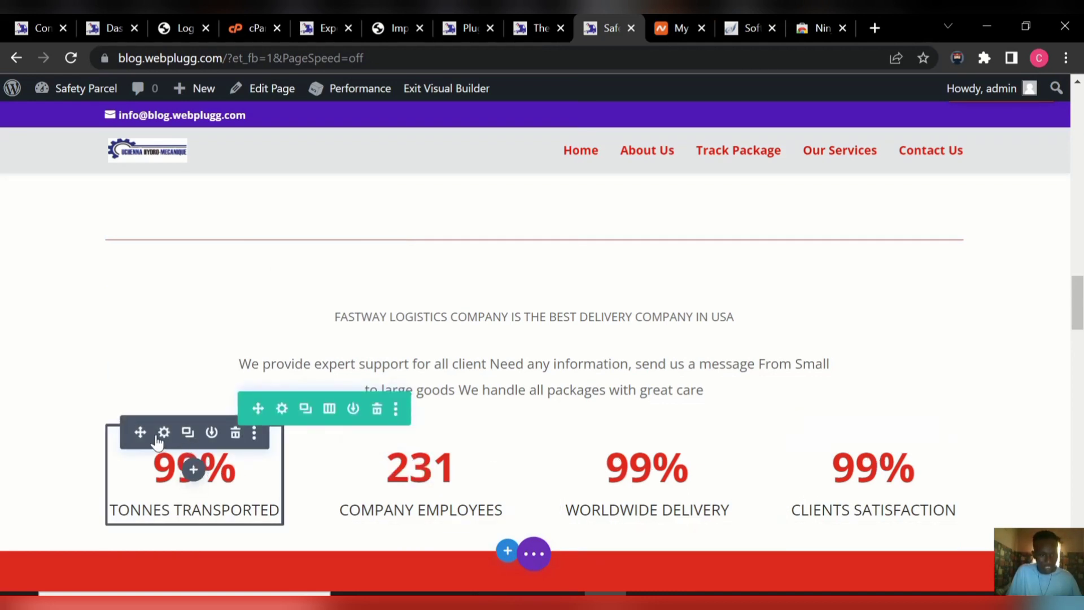
Change the TONNES TRANSPORTED counter number from 99 to 59 and save.
left_click(164, 433)
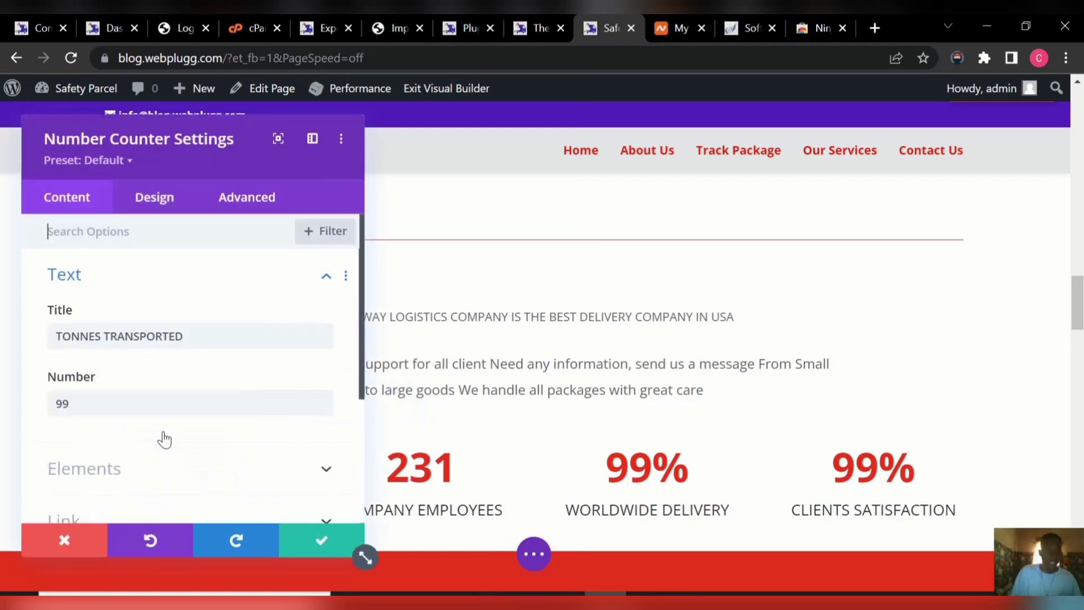
left_click(114, 400)
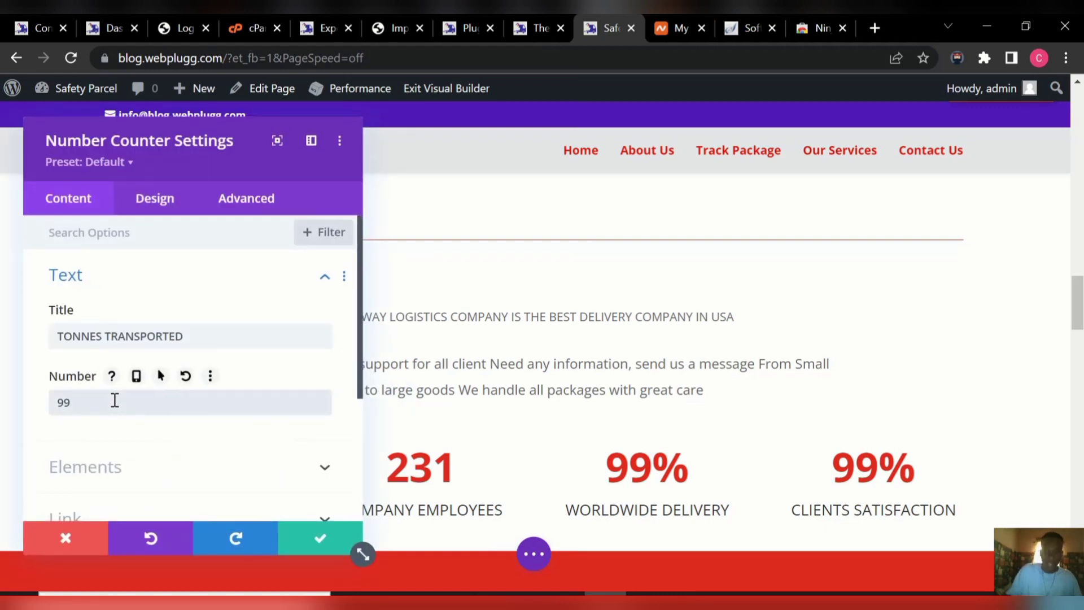
key("BackSpace")
key("BackSpace")
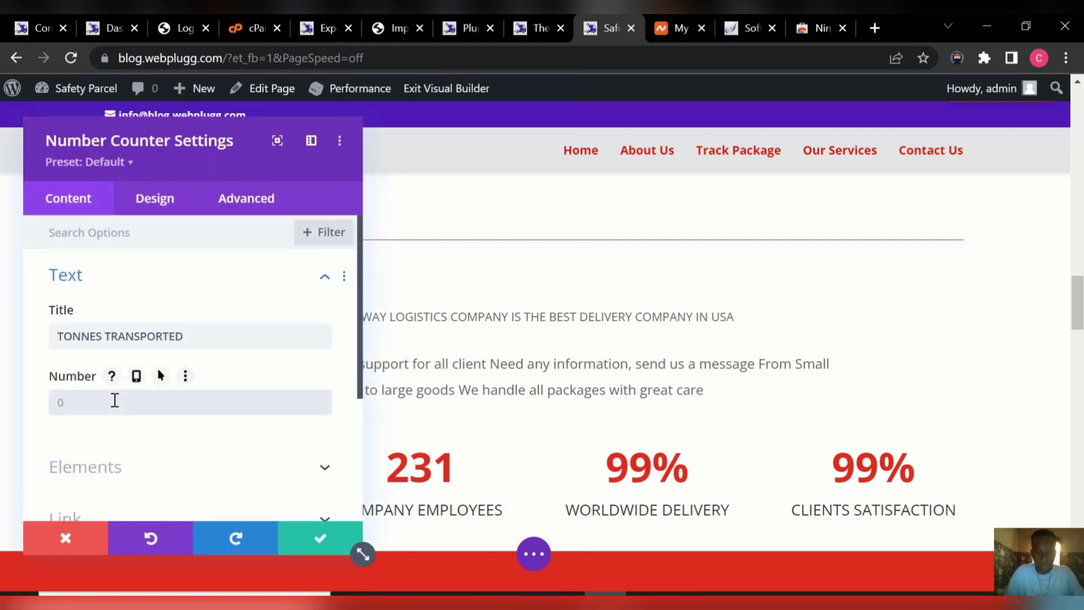
type("59")
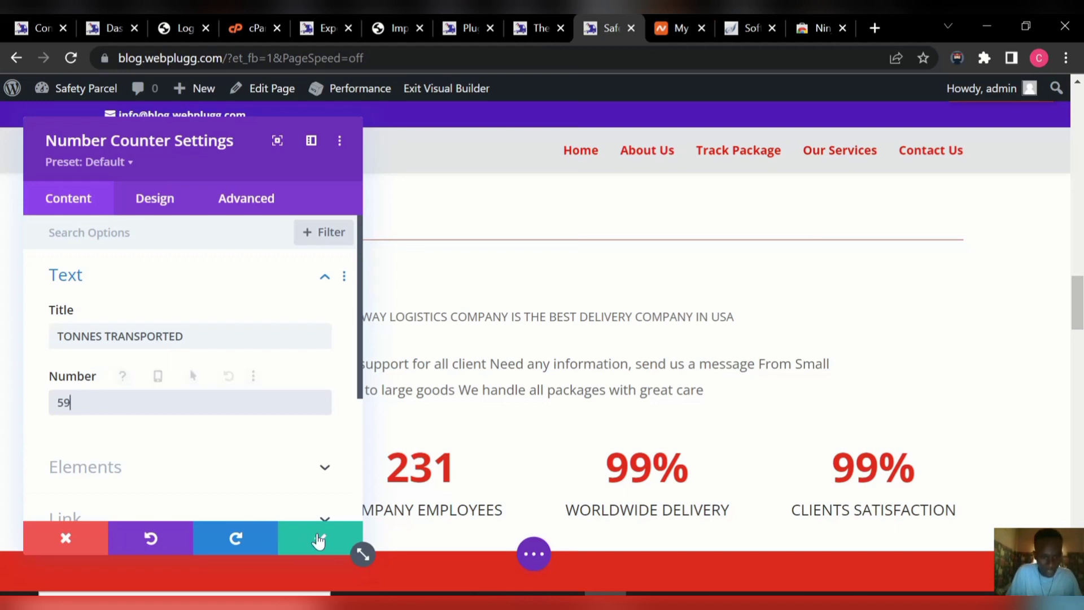
left_click(315, 538)
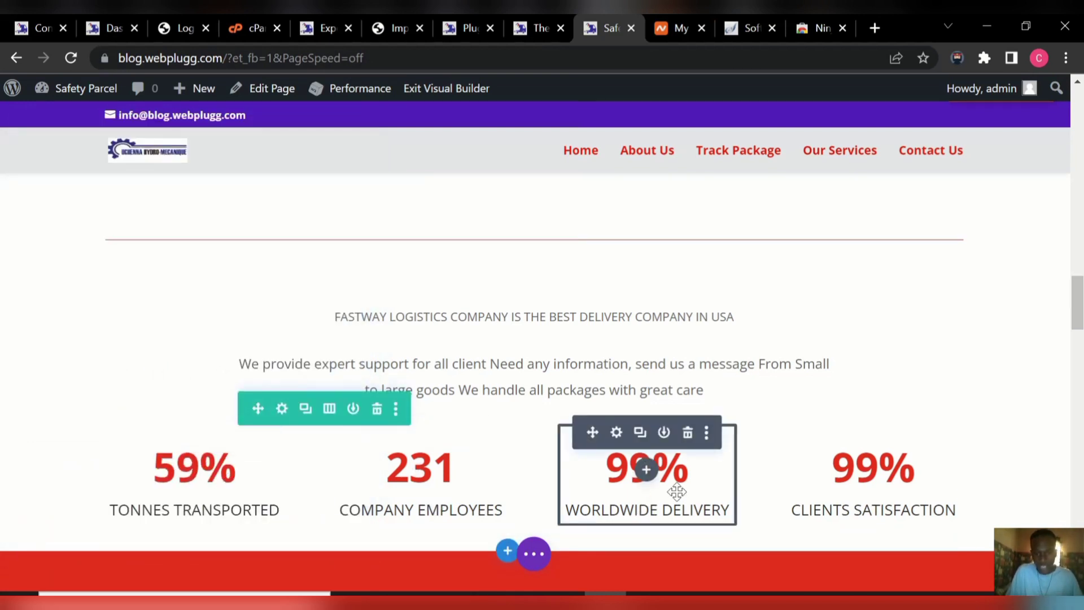
Set the WORLDWIDE DELIVERY counter's number to 88 and shorten its title to WORLD DELIVERY.
left_click(616, 434)
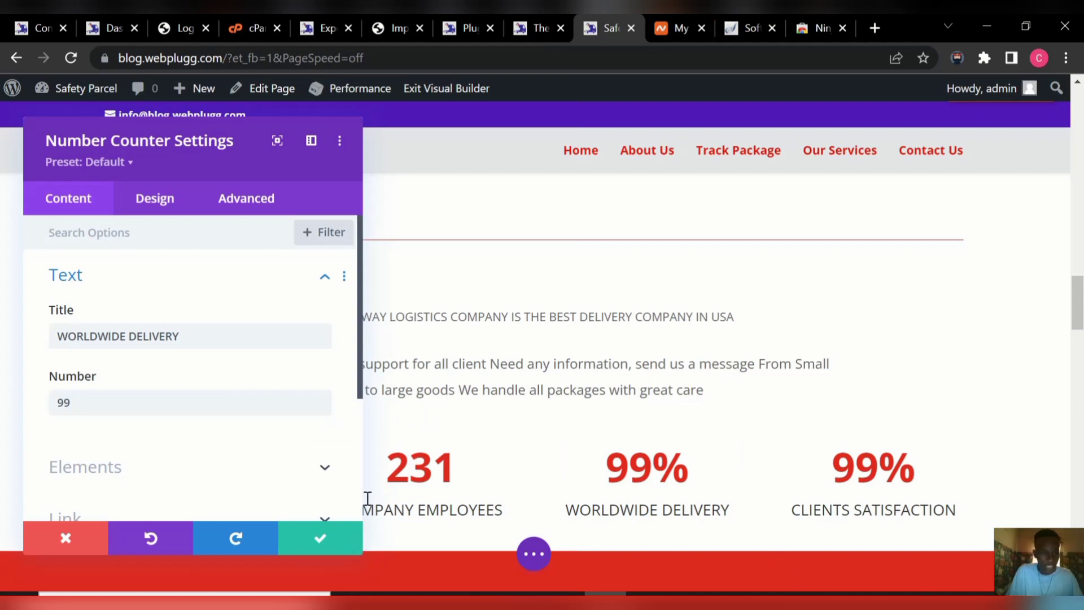
left_click(226, 402)
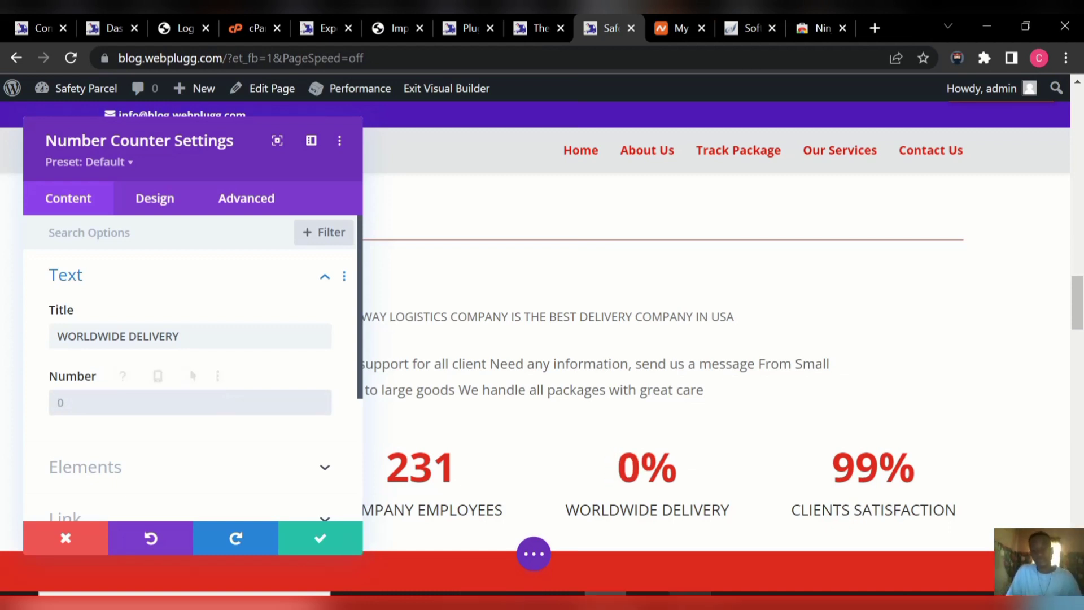
left_click(789, 600)
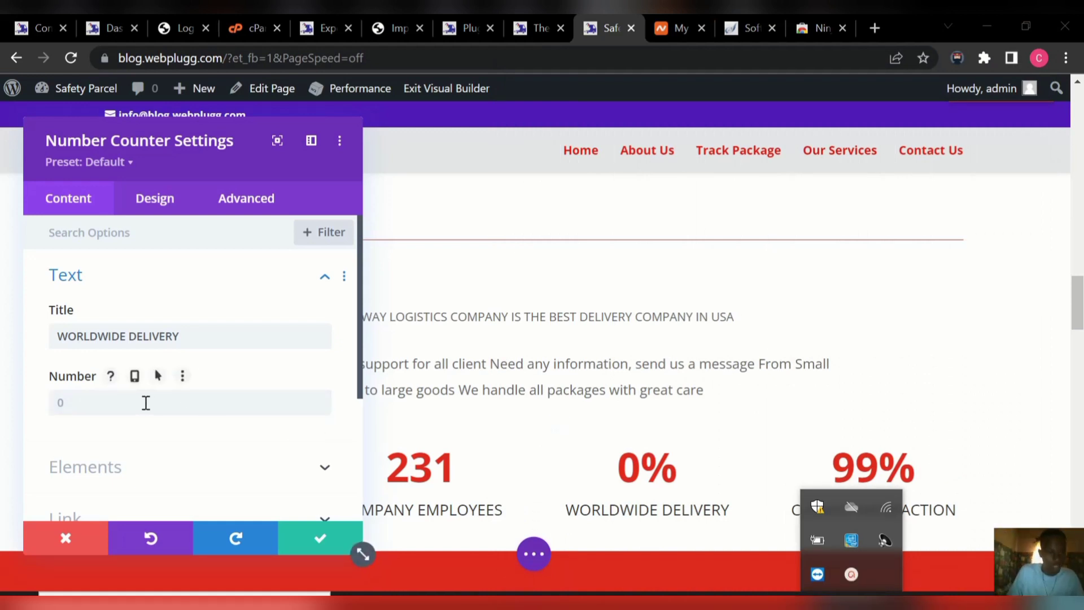
left_click(146, 403)
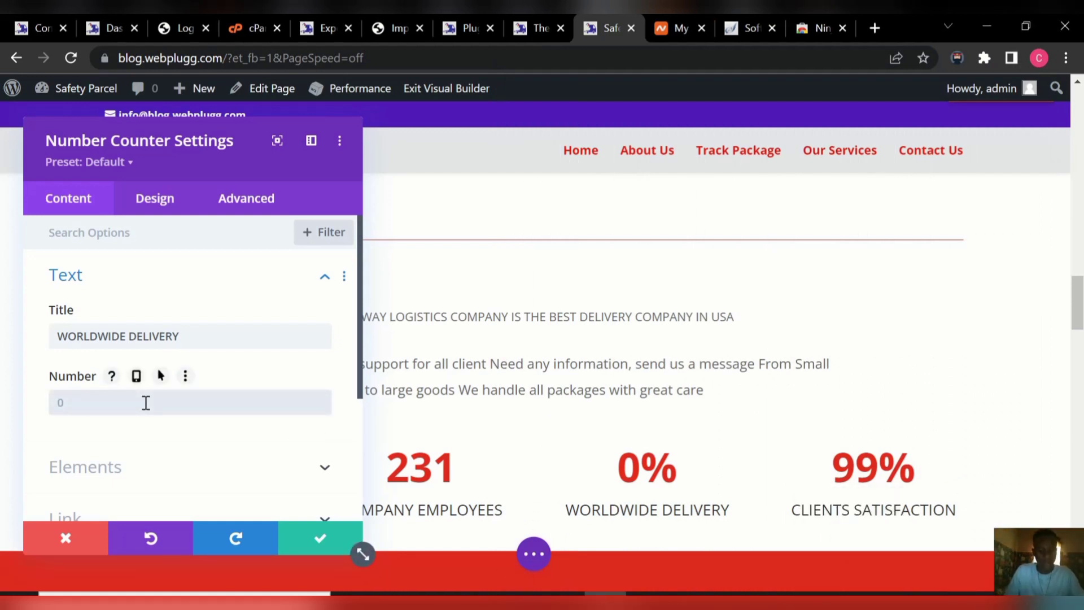
type("88")
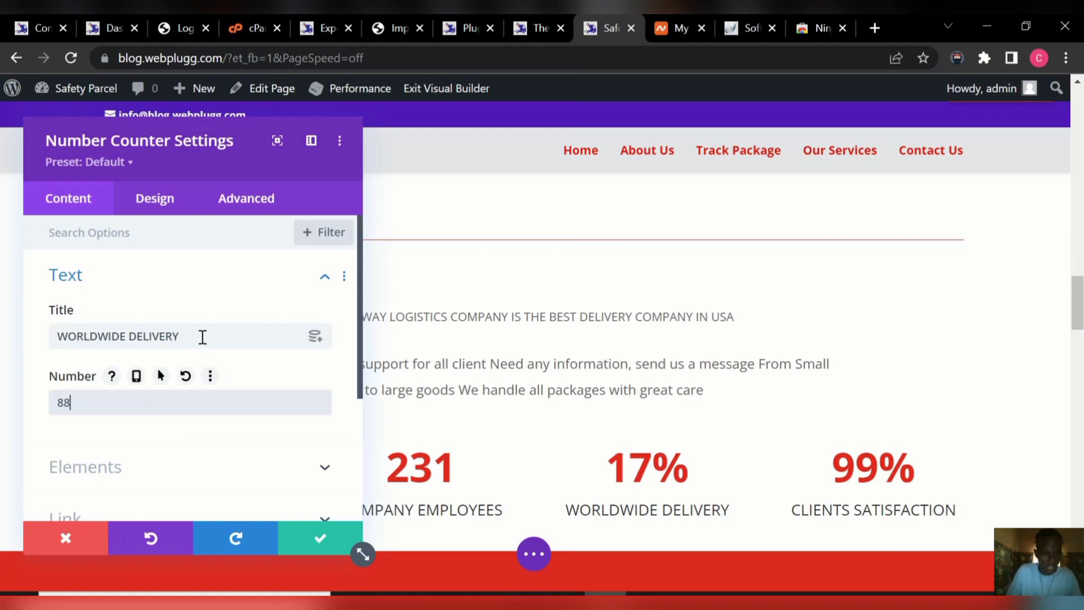
left_click(202, 336)
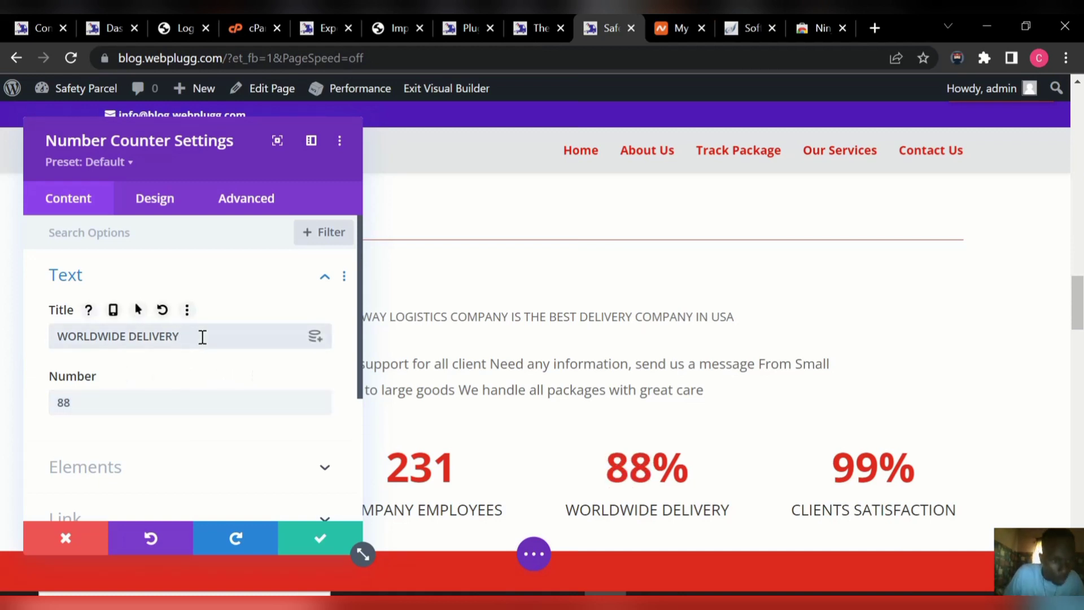
left_click(129, 337)
key("BackSpace")
key("BackSpace")
key("BackSpace")
key("BackSpace")
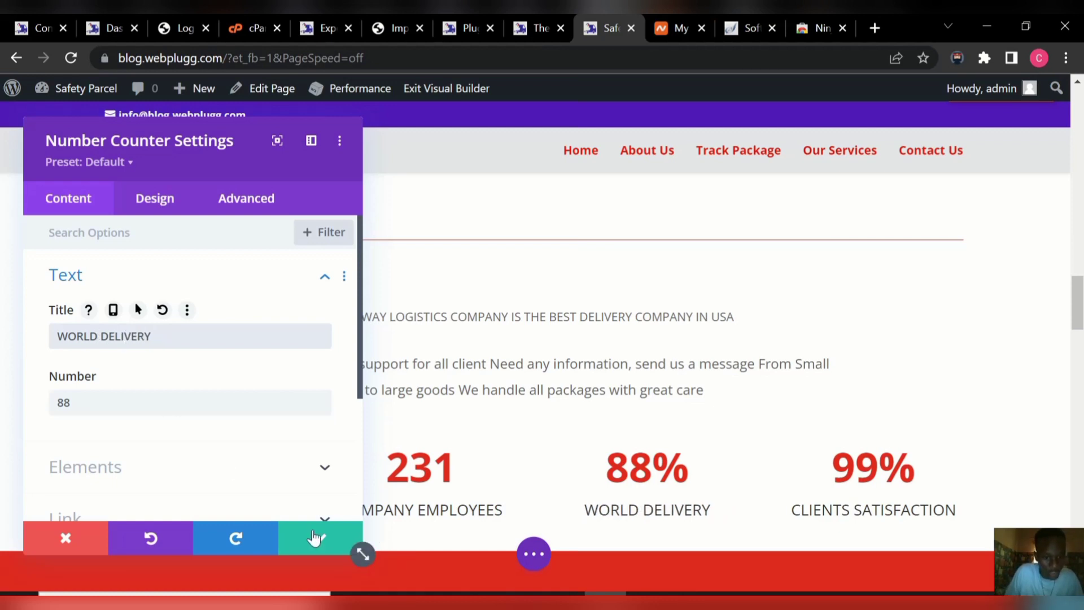
left_click(315, 537)
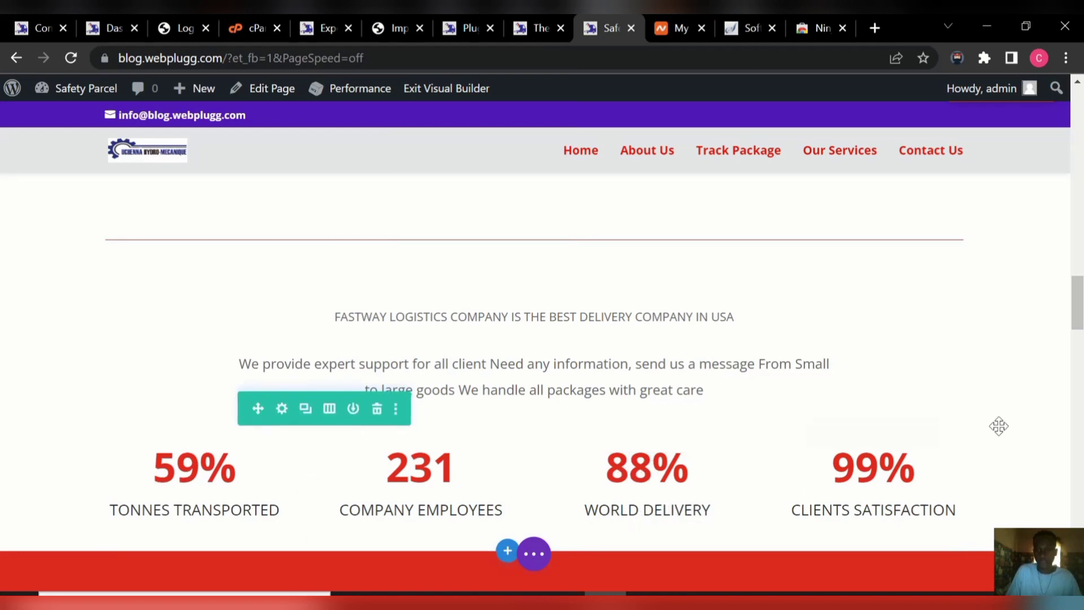
Scroll down past the counters to the FAST way logistics call-to-action and train video.
scroll(1077, 327, "down", 1)
left_click_drag(1078, 331, 1081, 191)
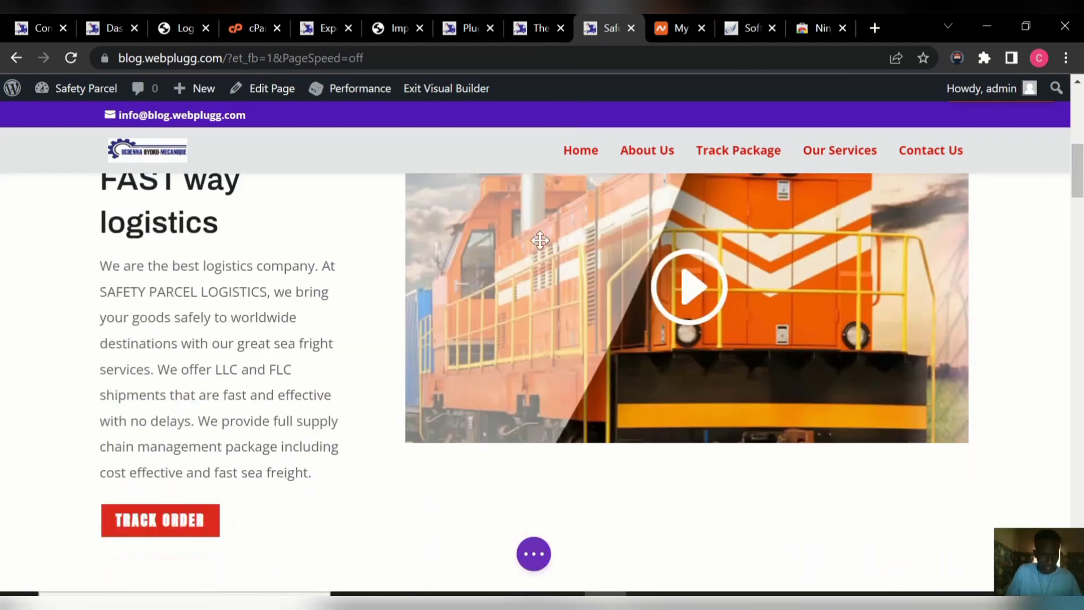
Replace SAFETY PARCEL with FASTWAY in the FAST way logistics module's body text and save.
mouse_move(230, 259)
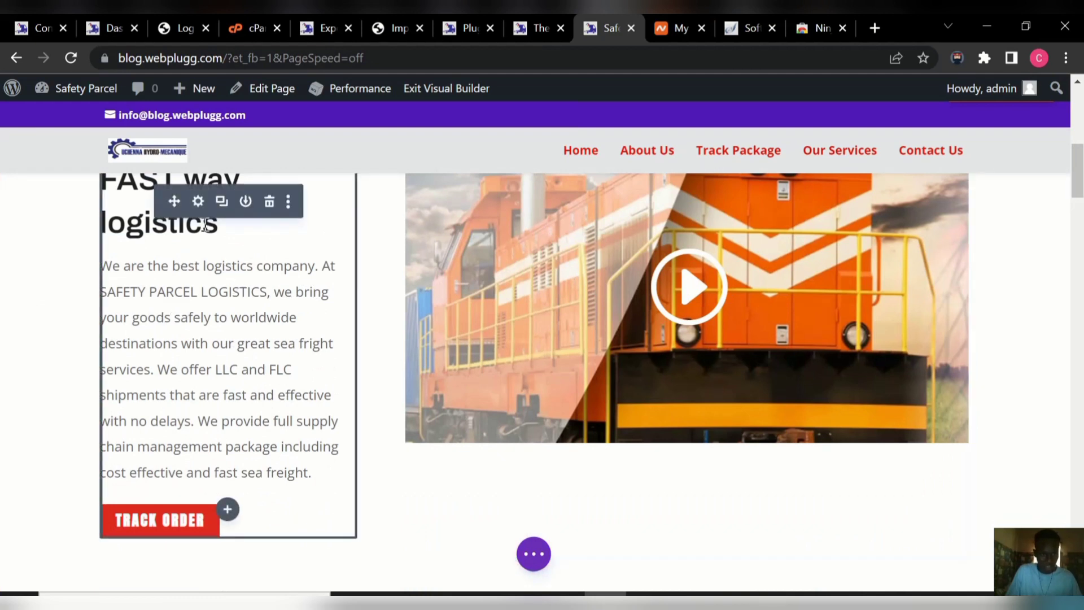
left_click(198, 203)
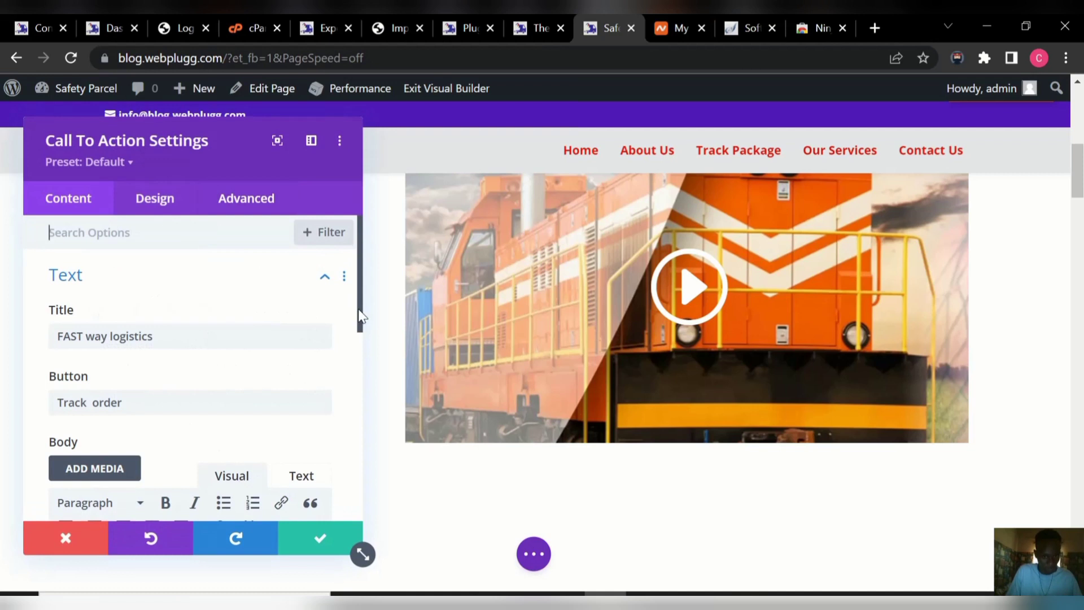
left_click_drag(361, 317, 380, 398)
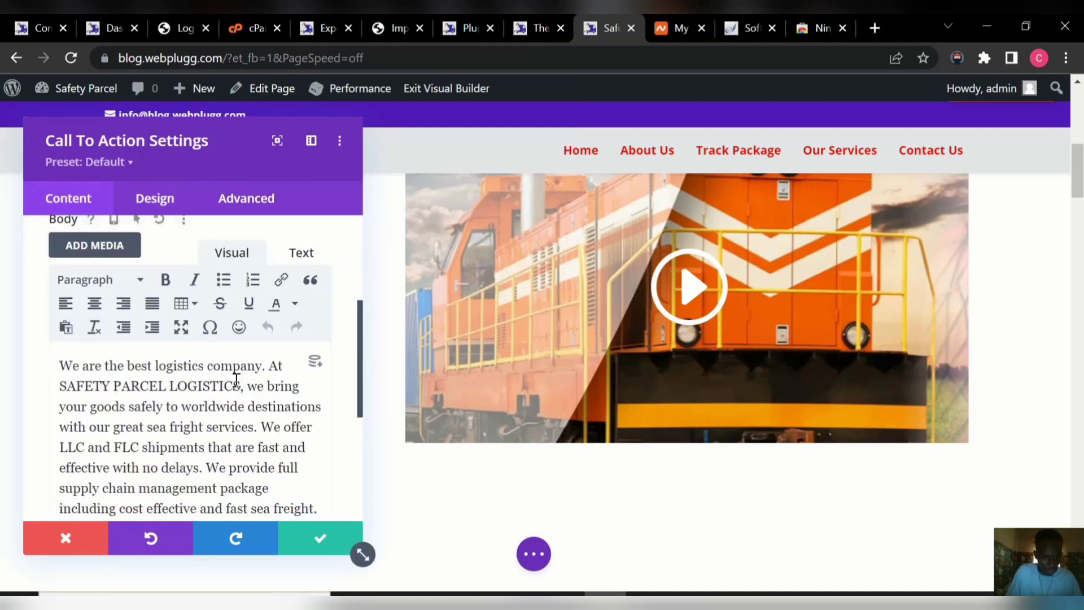
left_click(170, 388)
key("BackSpace")
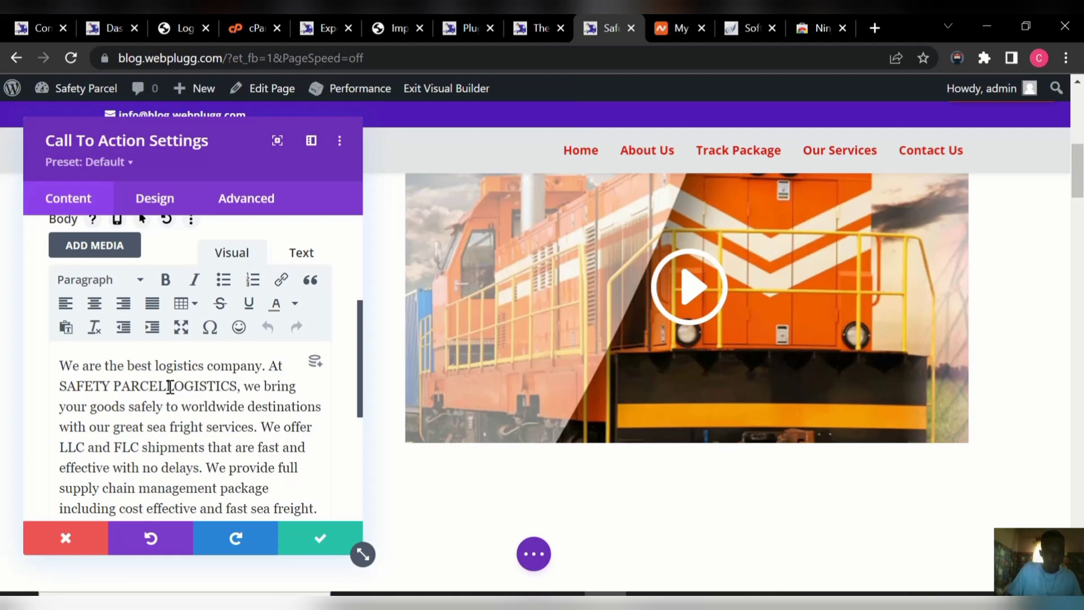
key("BackSpace")
key("BackSpace")
key("BackSpace")
key("BackSpace")
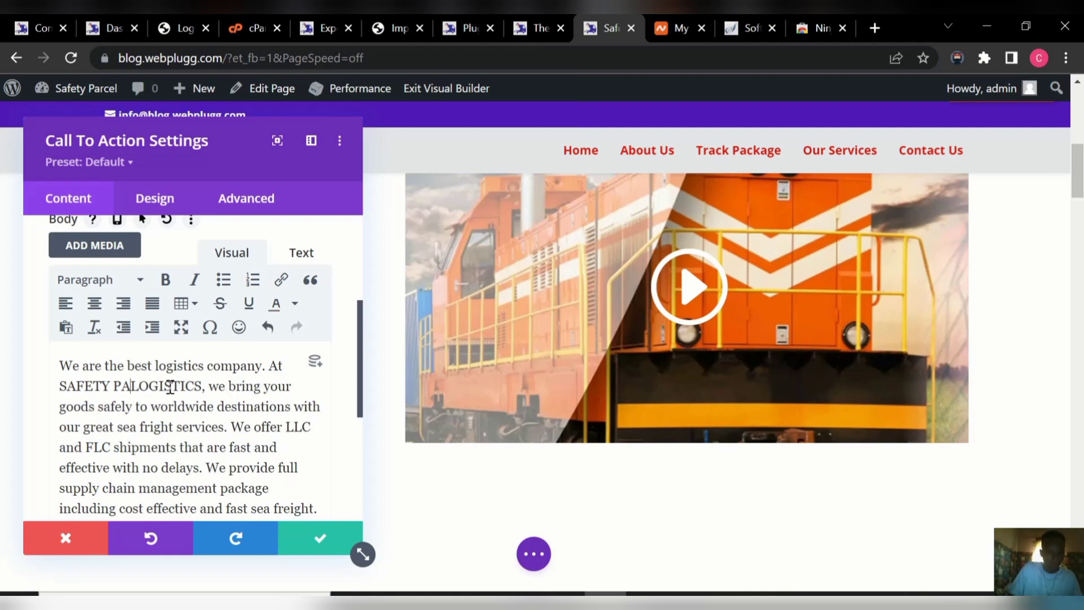
key("BackSpace")
key("BackSpace")
key("BackSpace")
key("BackSpace")
key("BackSpace")
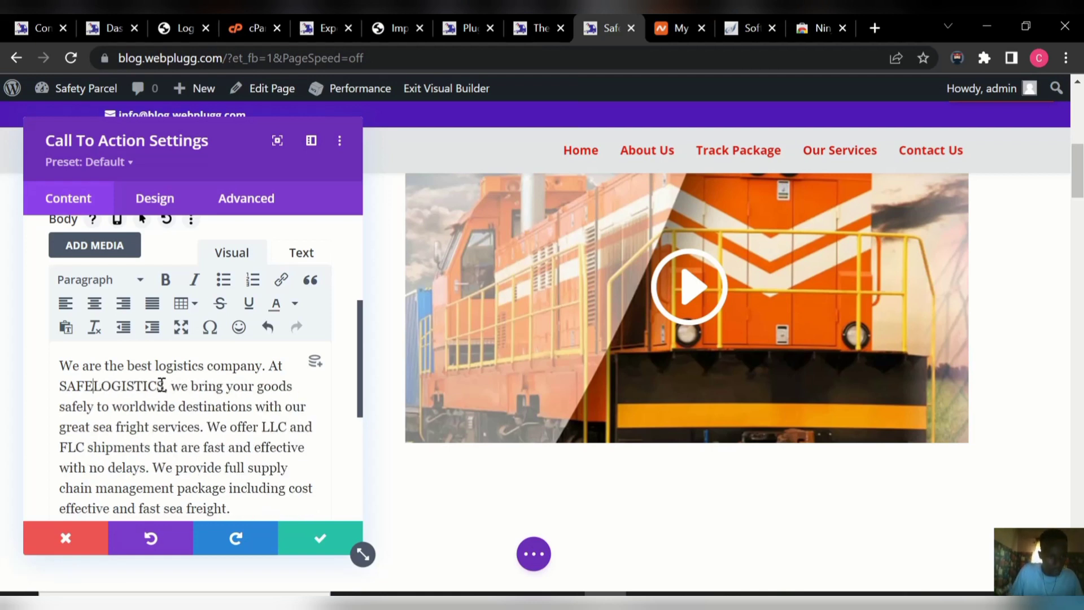
key("BackSpace")
key("BackSpace")
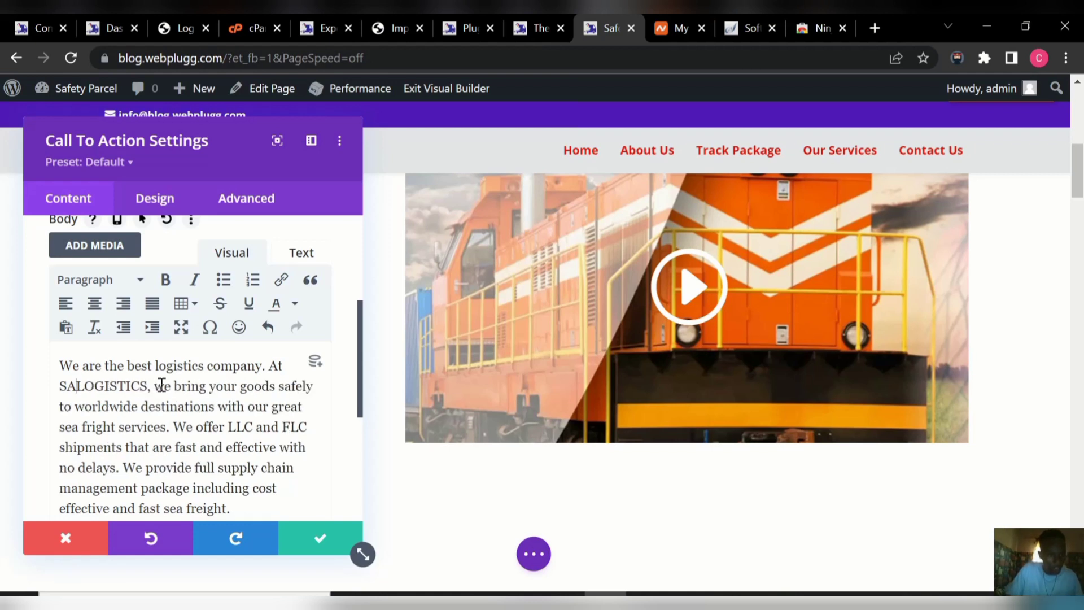
key("BackSpace")
key("BackSpace")
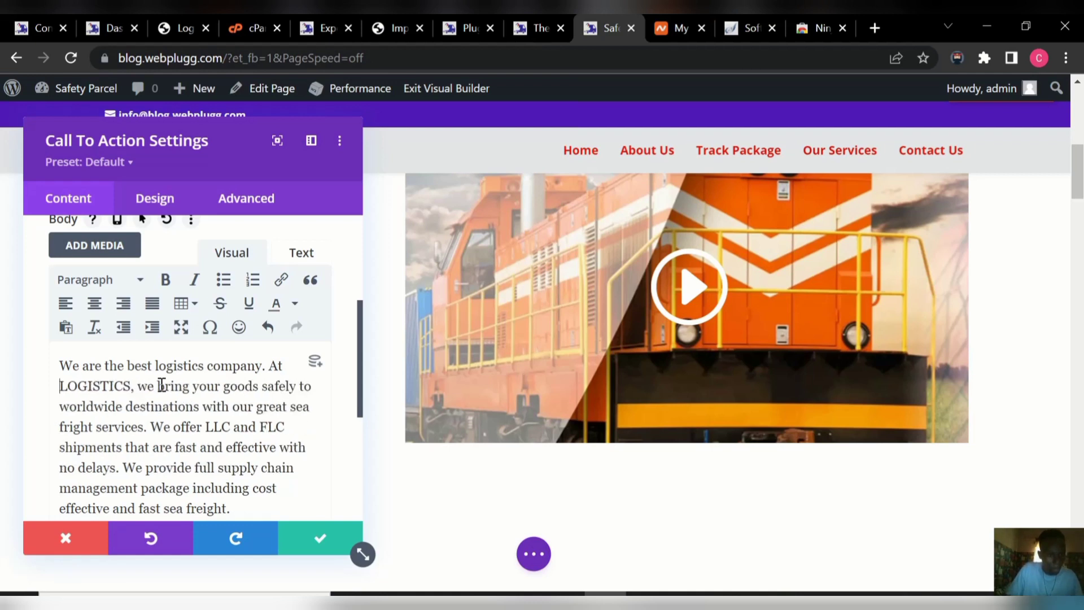
type("F")
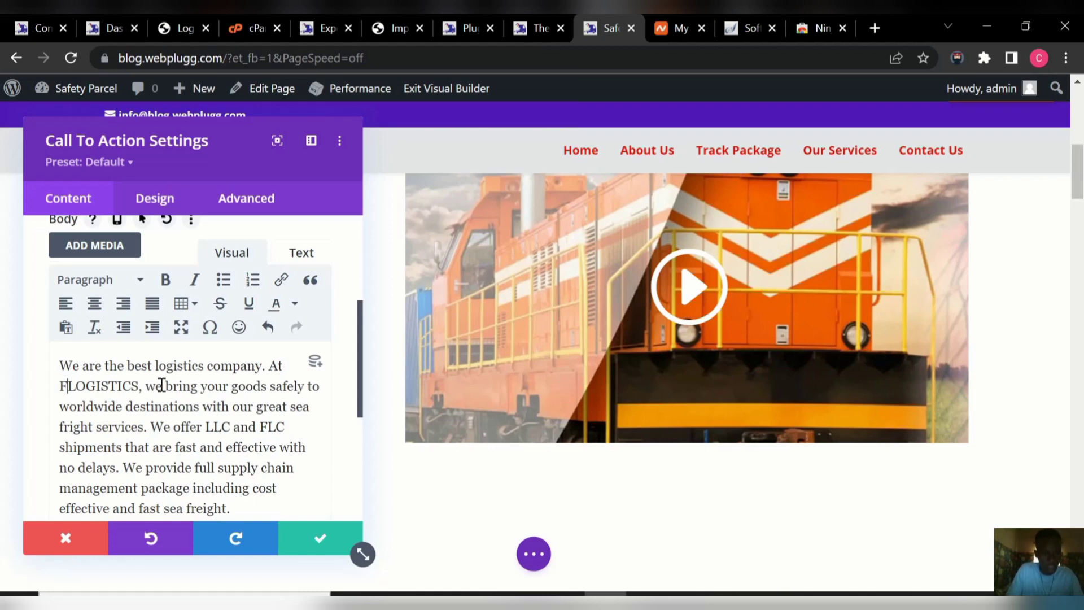
type("ASTWAY")
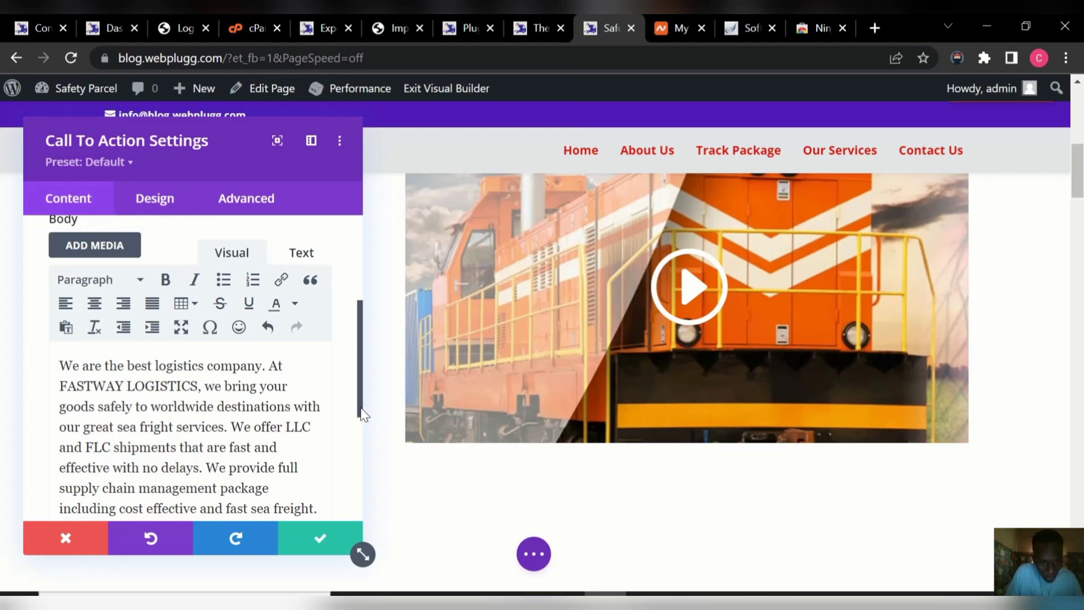
left_click_drag(362, 415, 363, 455)
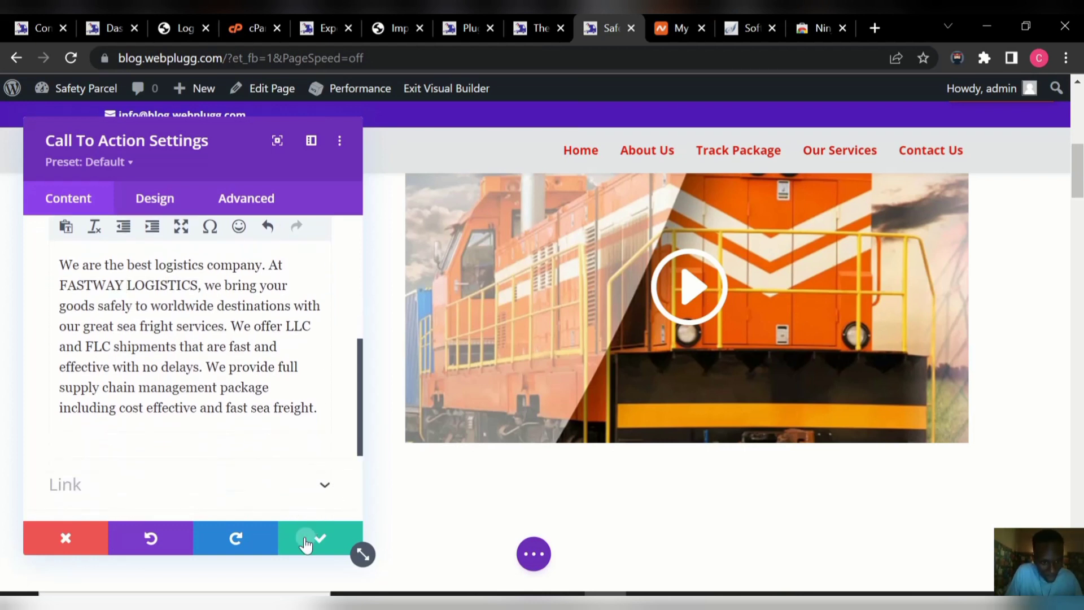
left_click(306, 543)
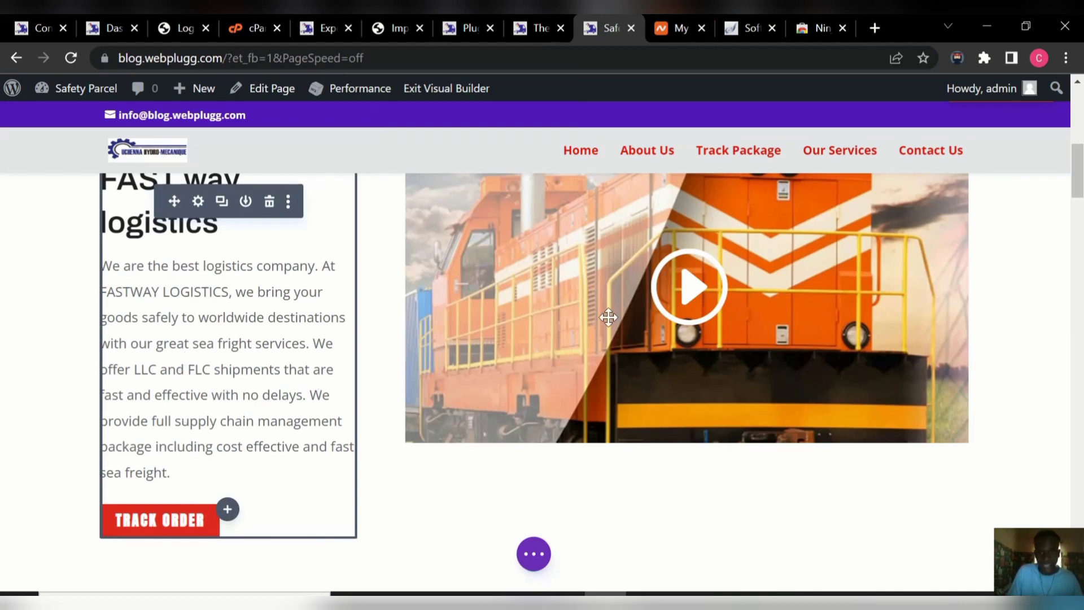
Exit the Divi Visual Builder to return to the live home page.
left_click_drag(1079, 191, 1080, 127)
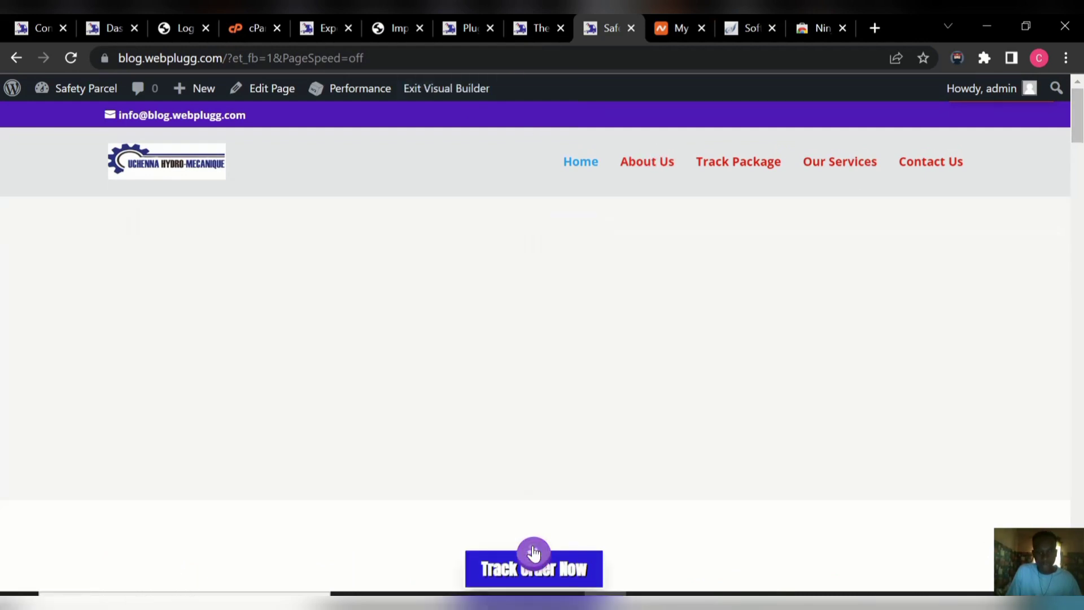
left_click(533, 552)
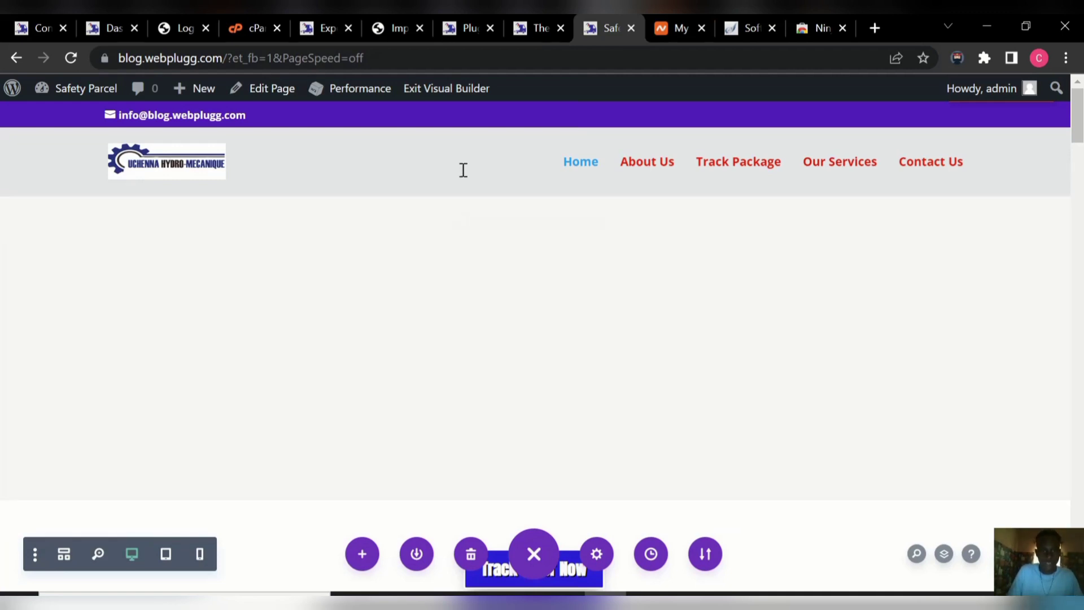
left_click(442, 96)
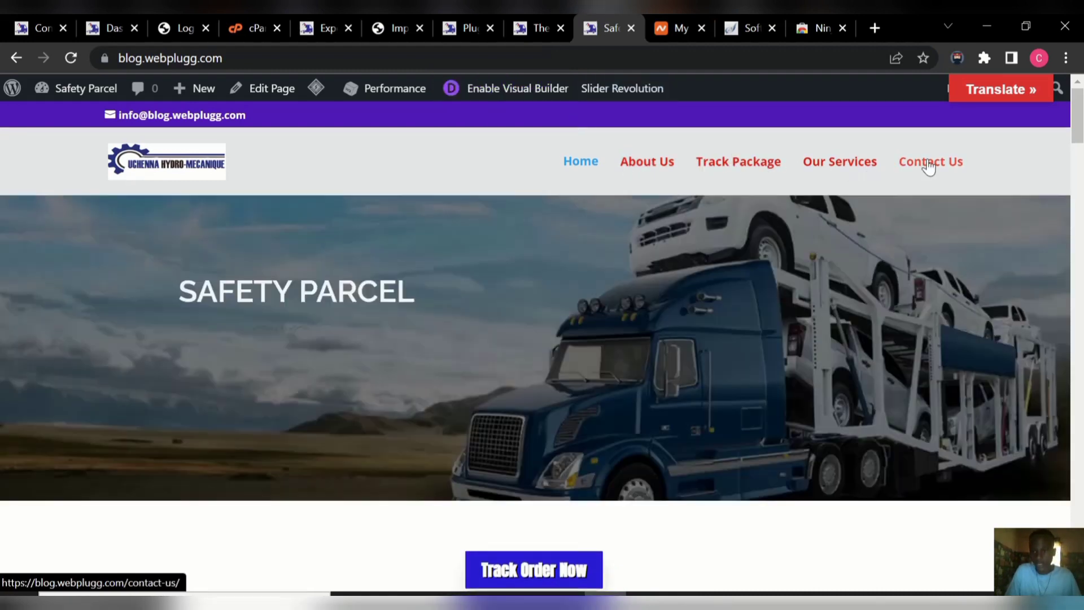
Go to the About Us page and enable the Visual Builder on it.
left_click(642, 164)
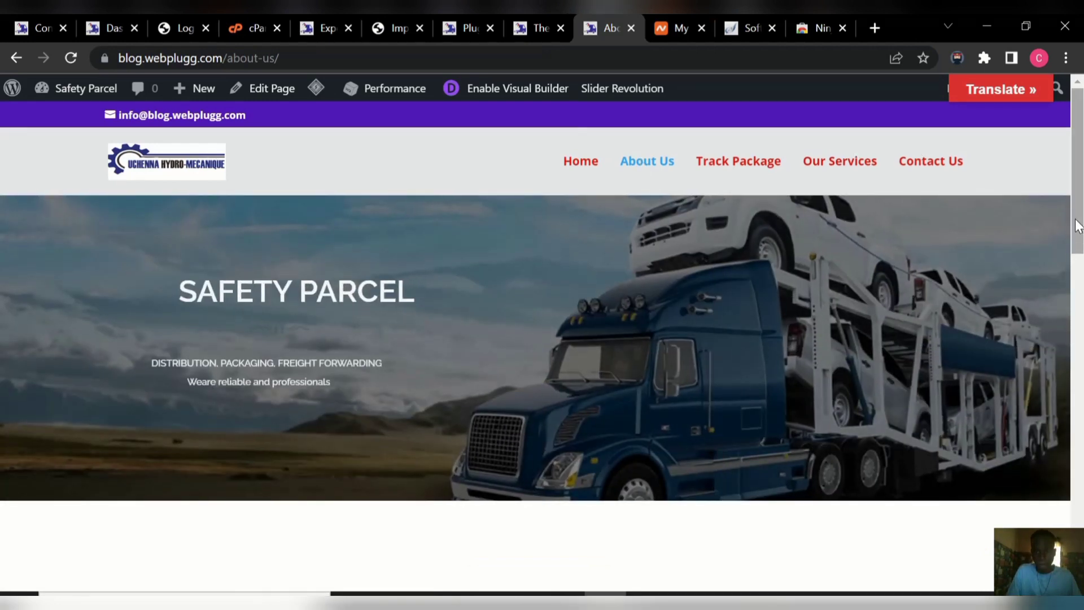
mouse_move(1079, 226)
left_mouse_down()
mouse_move(1081, 308)
mouse_move(1079, 231)
left_mouse_up()
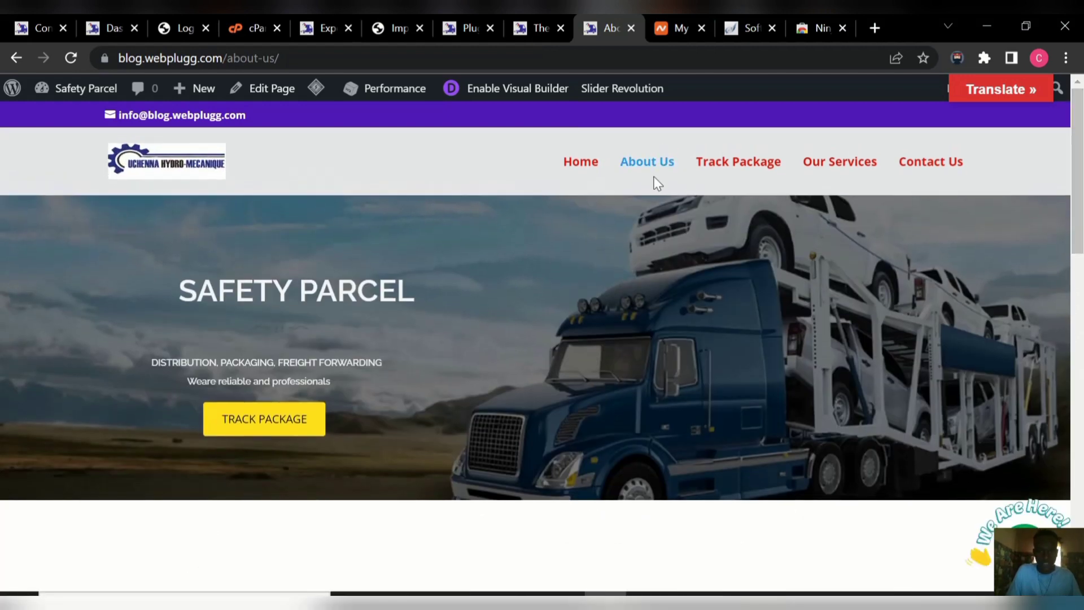
left_click(534, 96)
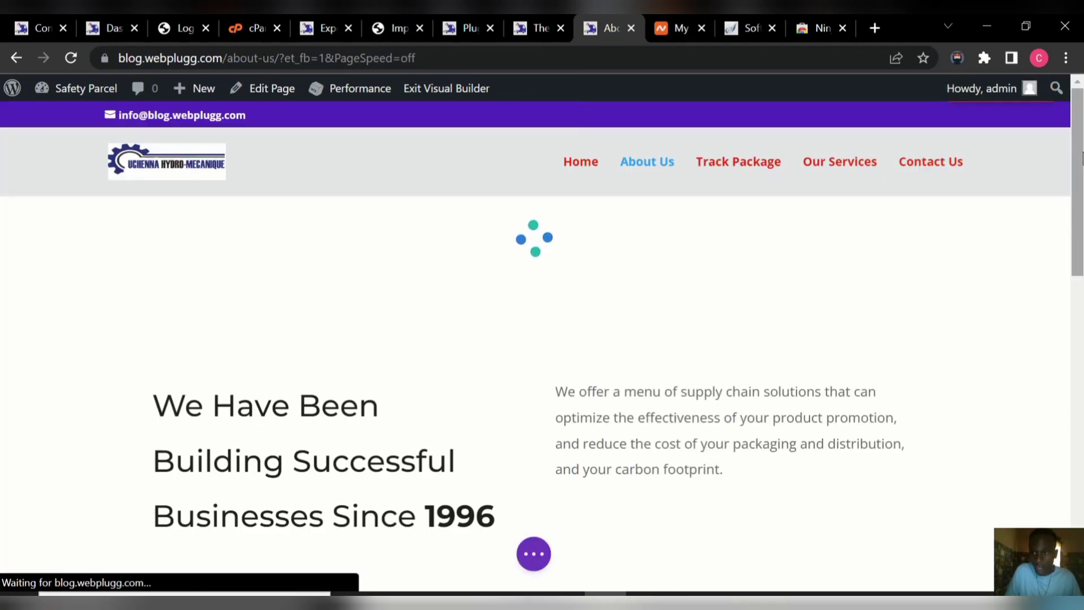
Retitle the About Us call-to-action heading to FASTWAY LOGISTICS COMPANY.
left_click_drag(1077, 163, 1080, 328)
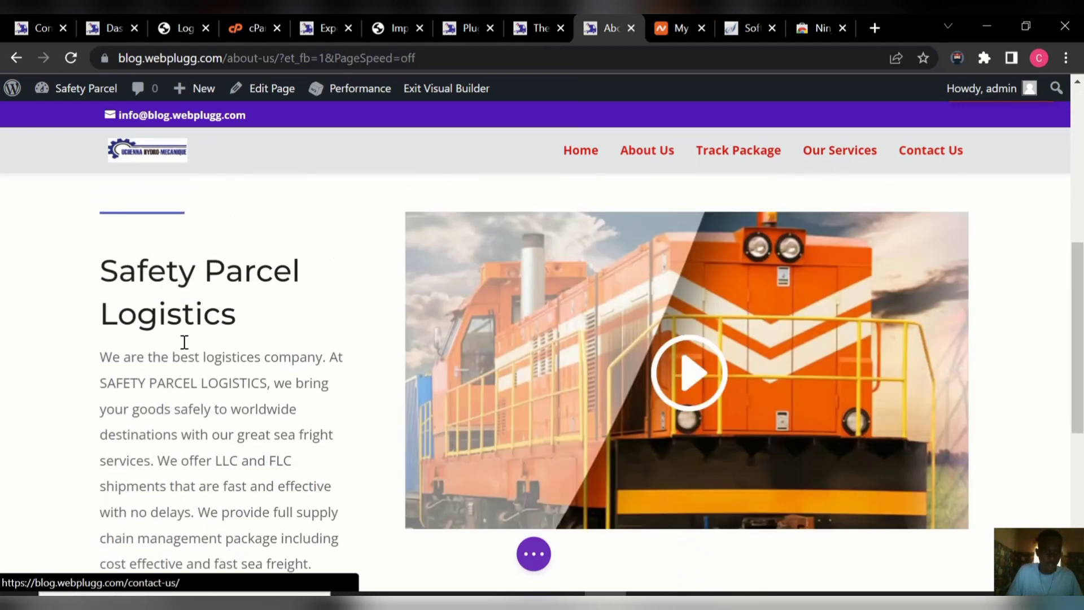
mouse_move(192, 307)
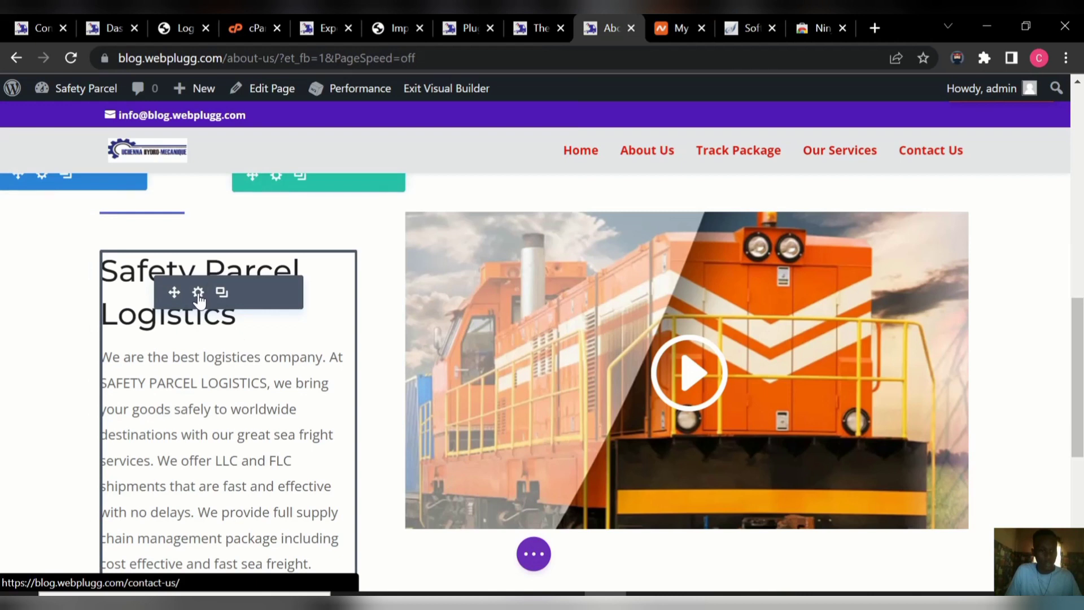
left_click(198, 296)
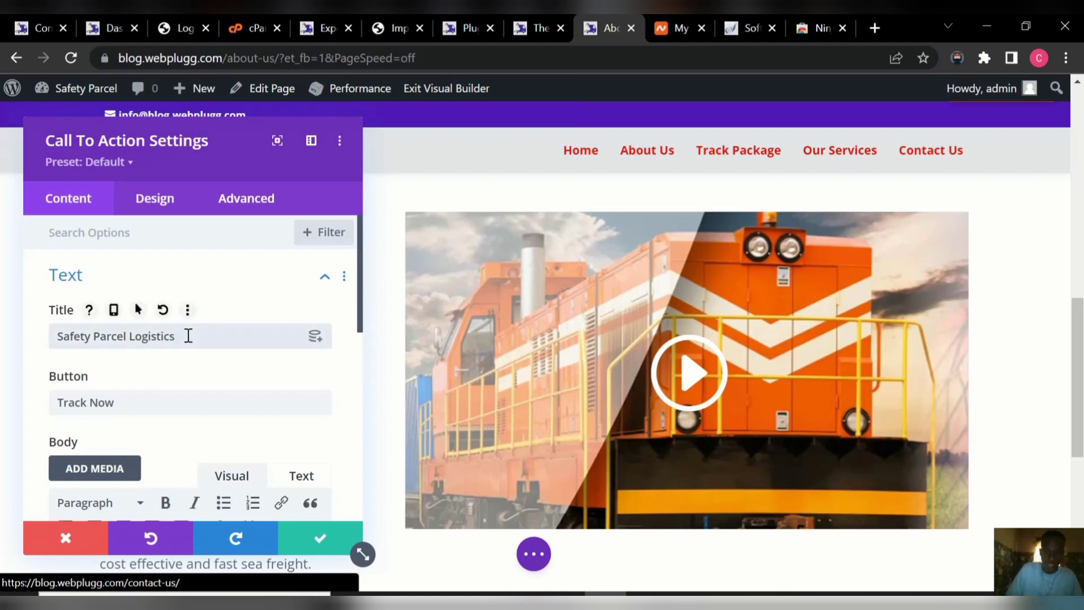
left_click(188, 335)
key("ctrl+a")
key("BackSpace")
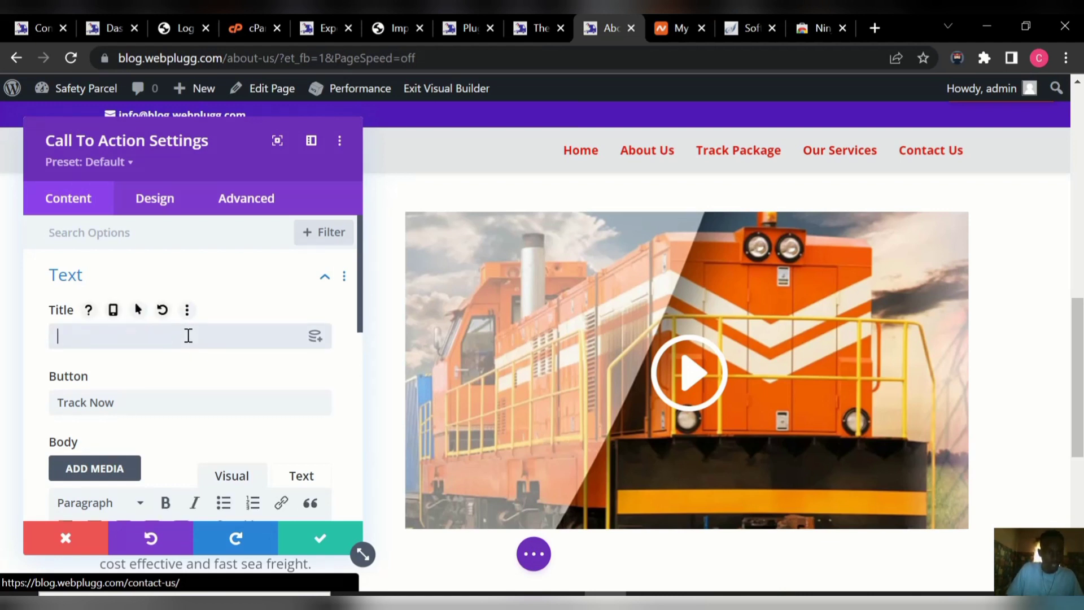
type("FAS")
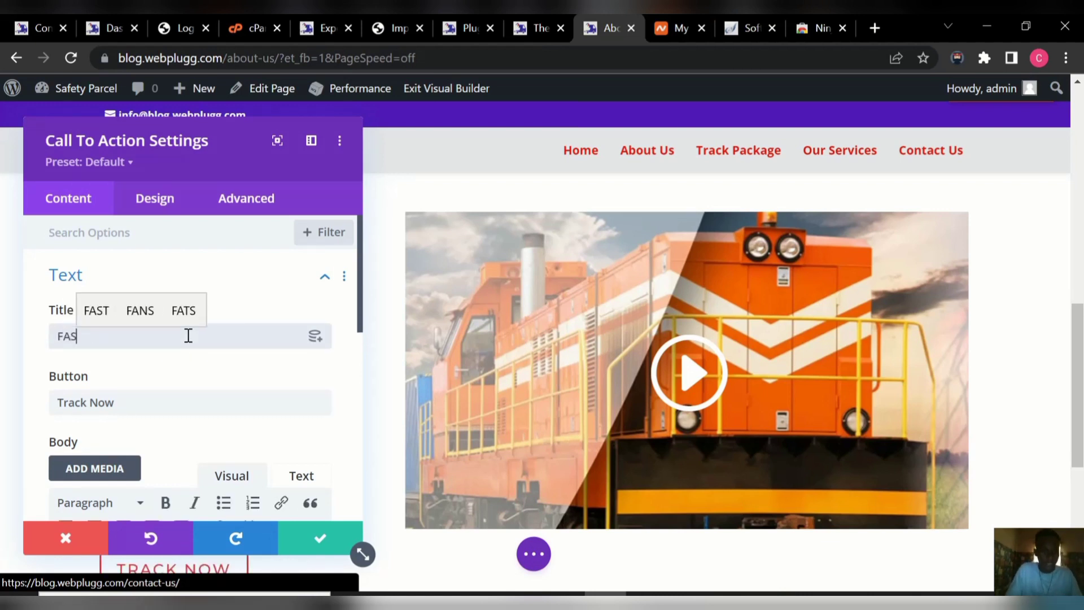
type("TWAY")
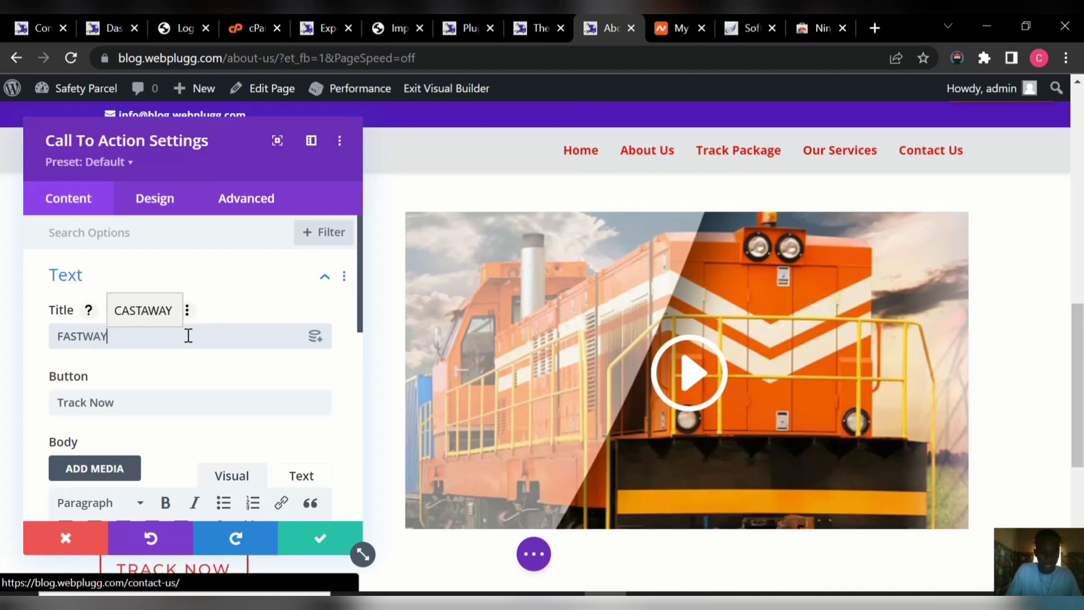
type(" LOG")
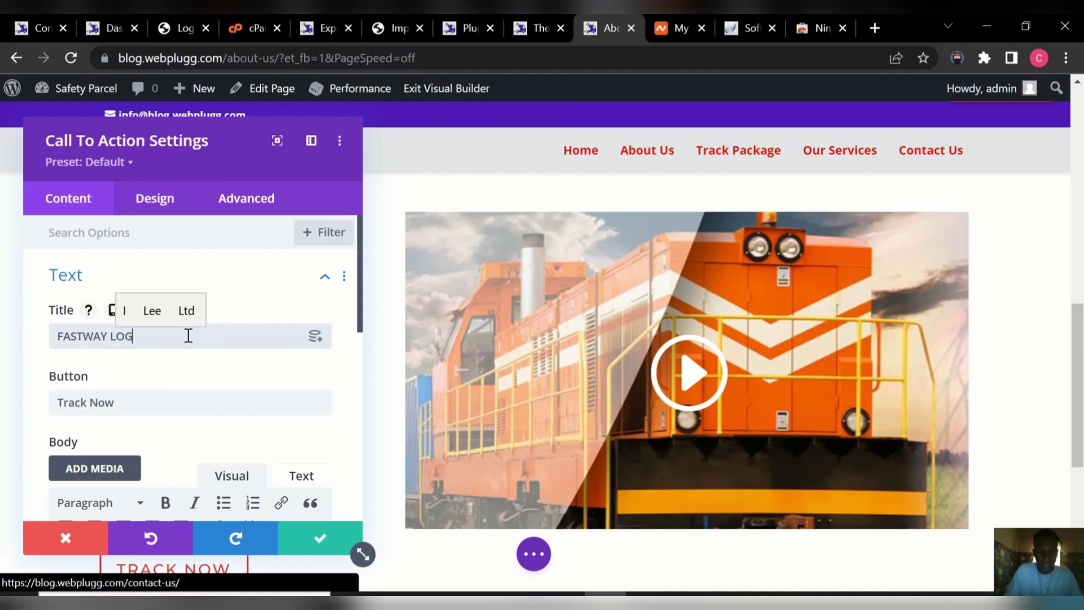
type("ISTI")
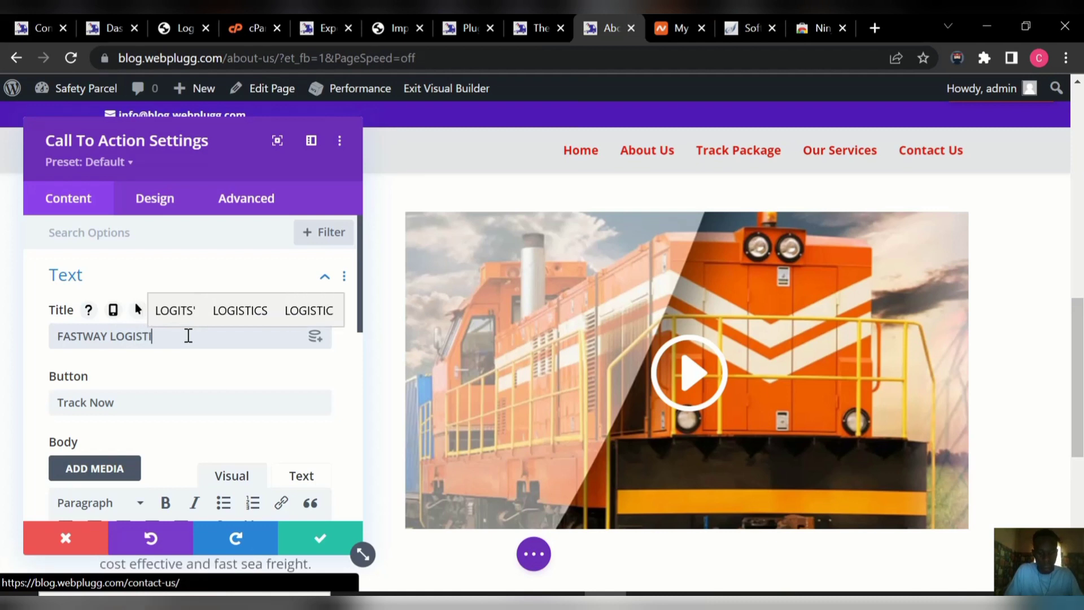
type("CS C")
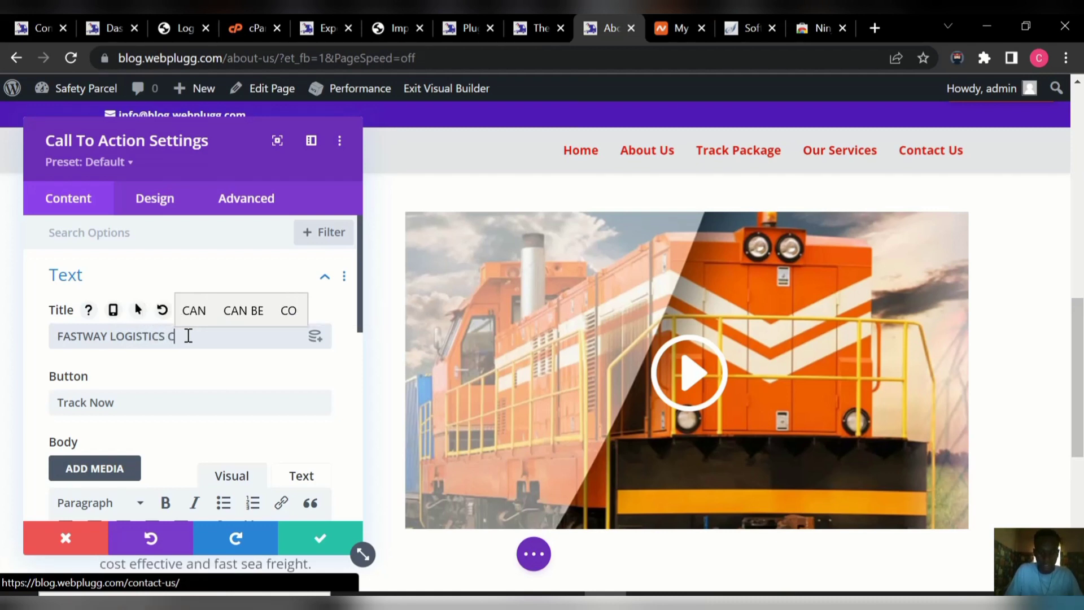
type("A")
key("BackSpace")
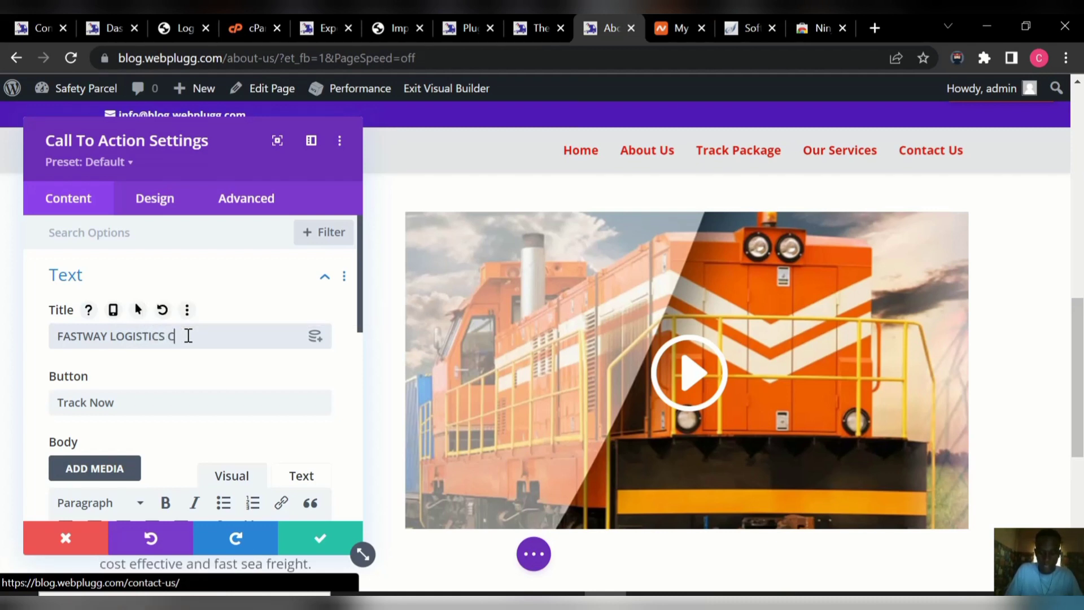
type("OMPANY")
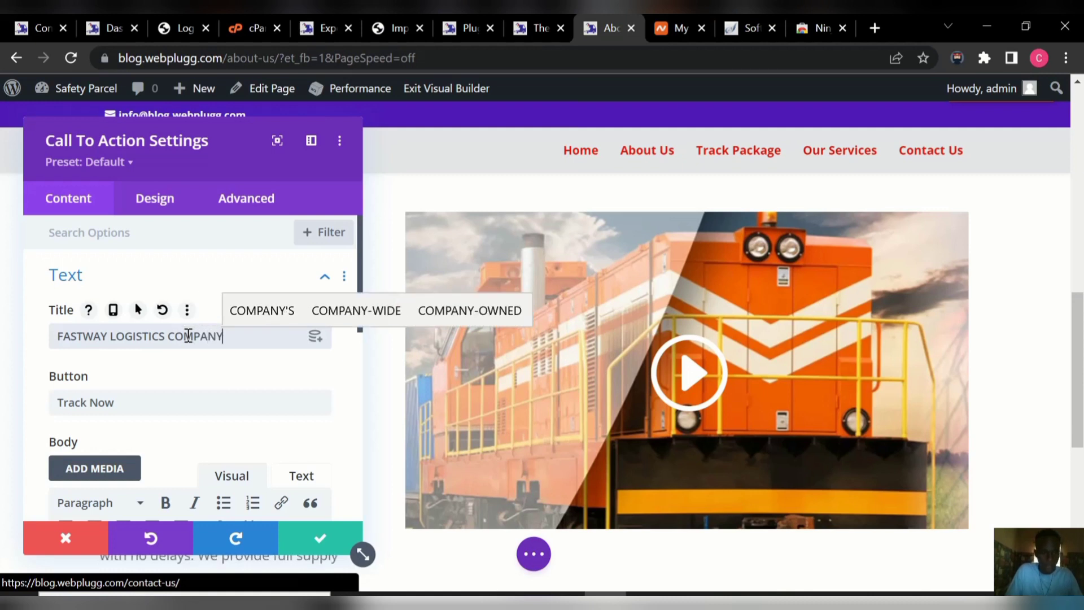
Label the button Track and change SAFETY PARCEL to FASTWAY in the body text, then save.
left_click(141, 406)
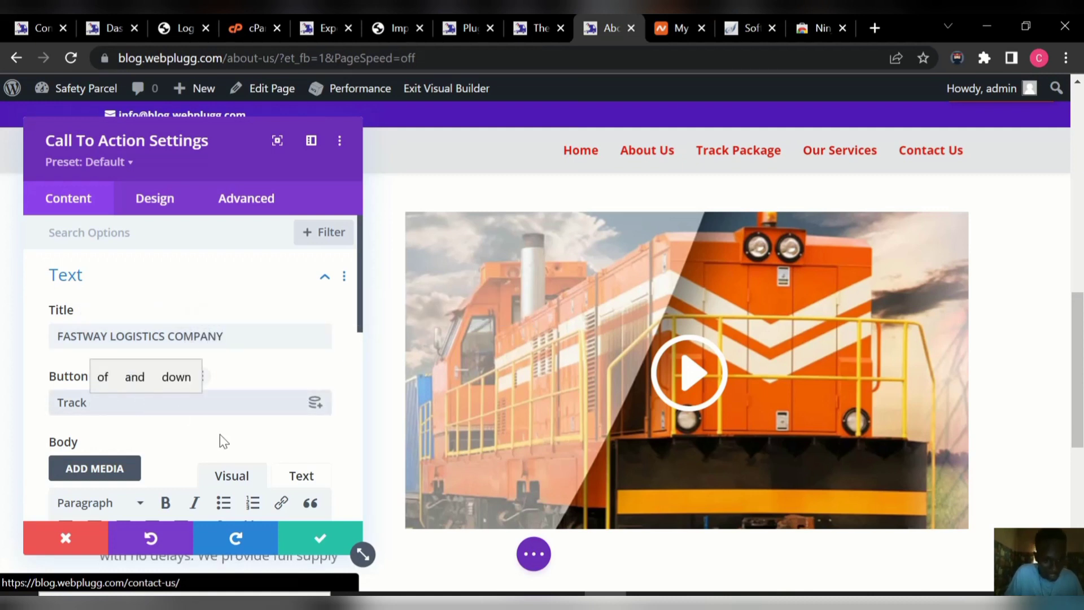
scroll(363, 347, "down", 1)
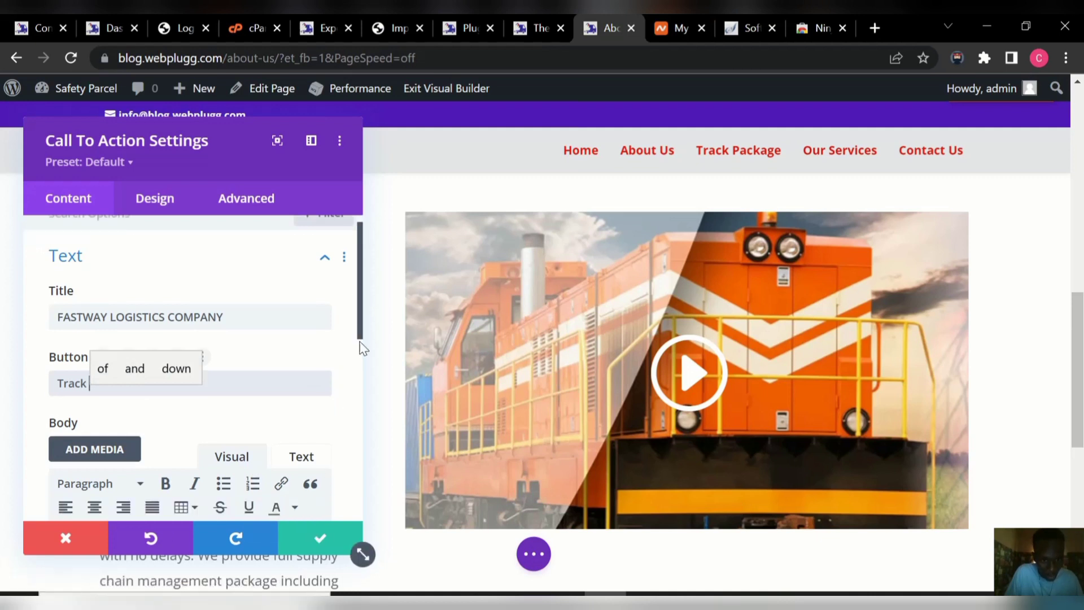
scroll(363, 347, "down", 4)
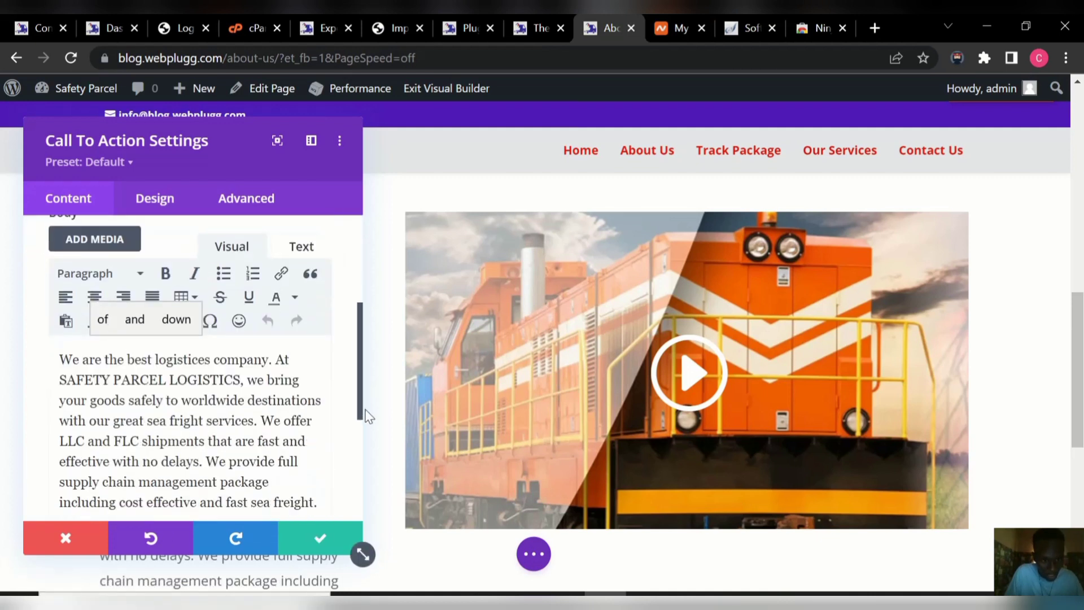
left_click(169, 377)
key("BackSpace")
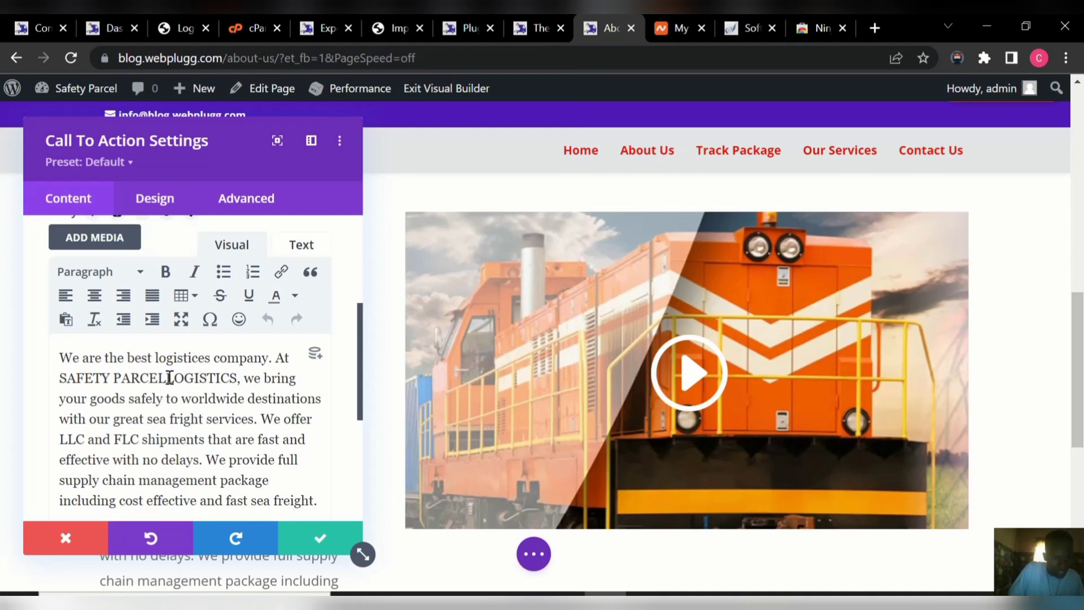
key("BackSpace")
key("BackSpace")
key("BackSpace")
key("BackSpace")
key("BackSpace")
key("BackSpace")
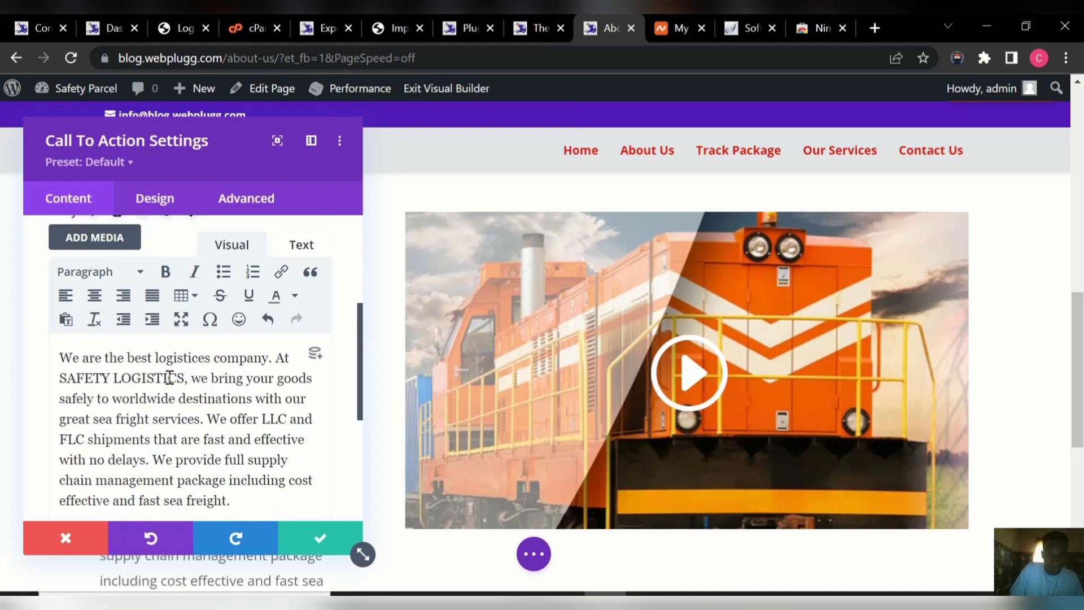
key("BackSpace")
key("BackSpace")
key("BackSpace")
key("BackSpace")
key("BackSpace")
key("BackSpace")
key("BackSpace")
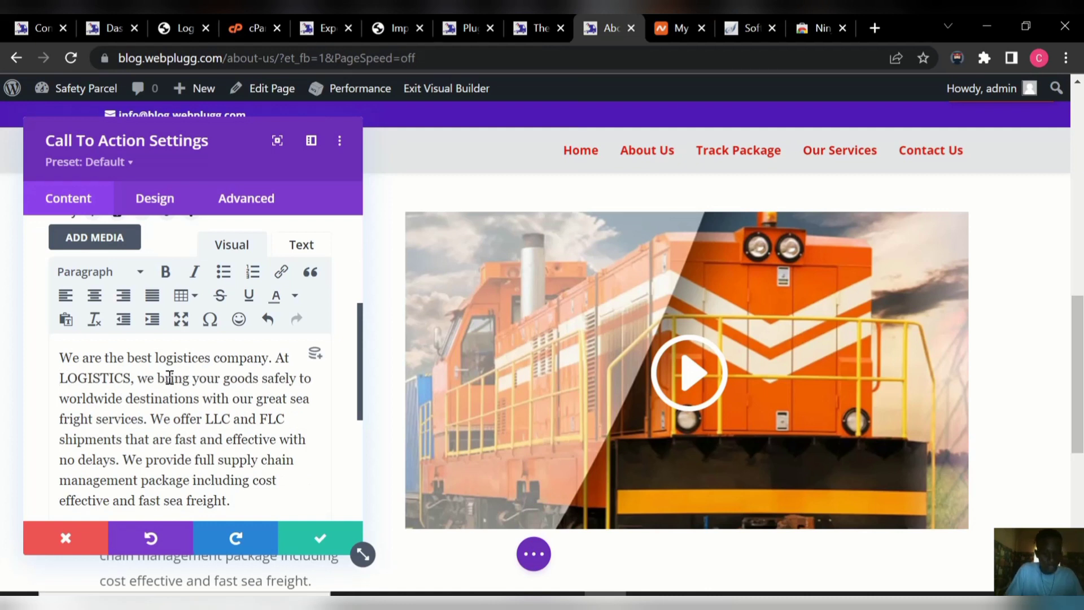
type("FAS")
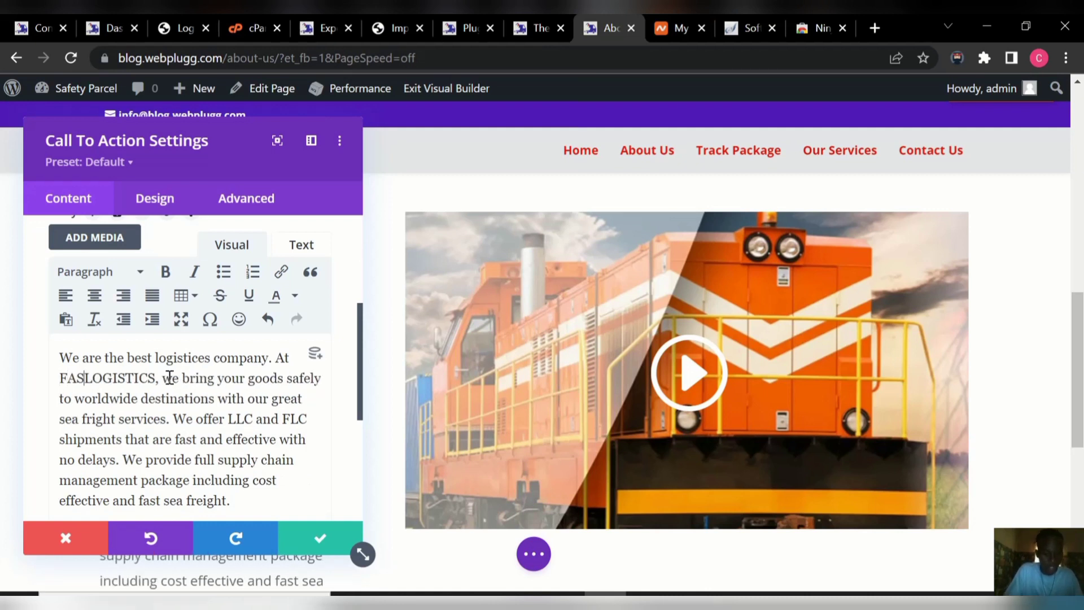
type("TWAY")
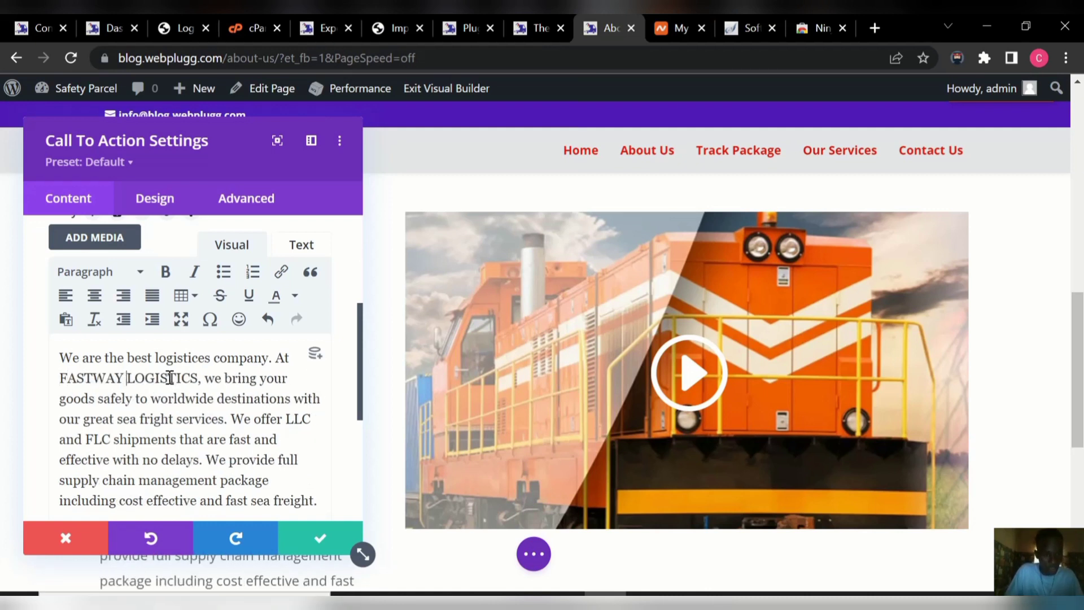
left_click(316, 542)
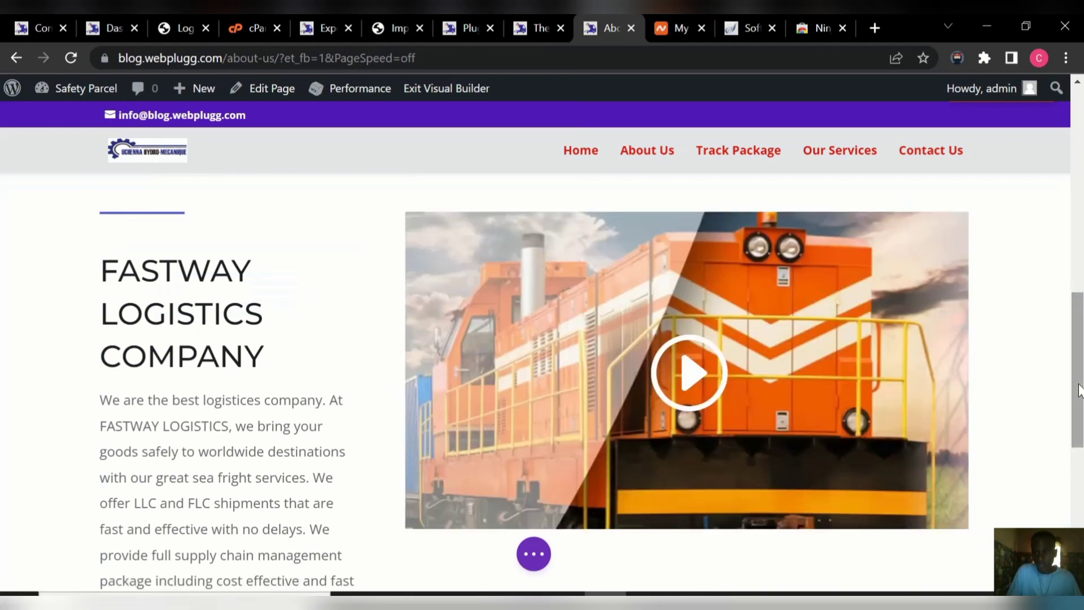
Set the Worldwide Delivery counter to 88 and retitle it WORLD DELIVERY.
left_click_drag(1079, 390, 1081, 522)
mouse_move(651, 434)
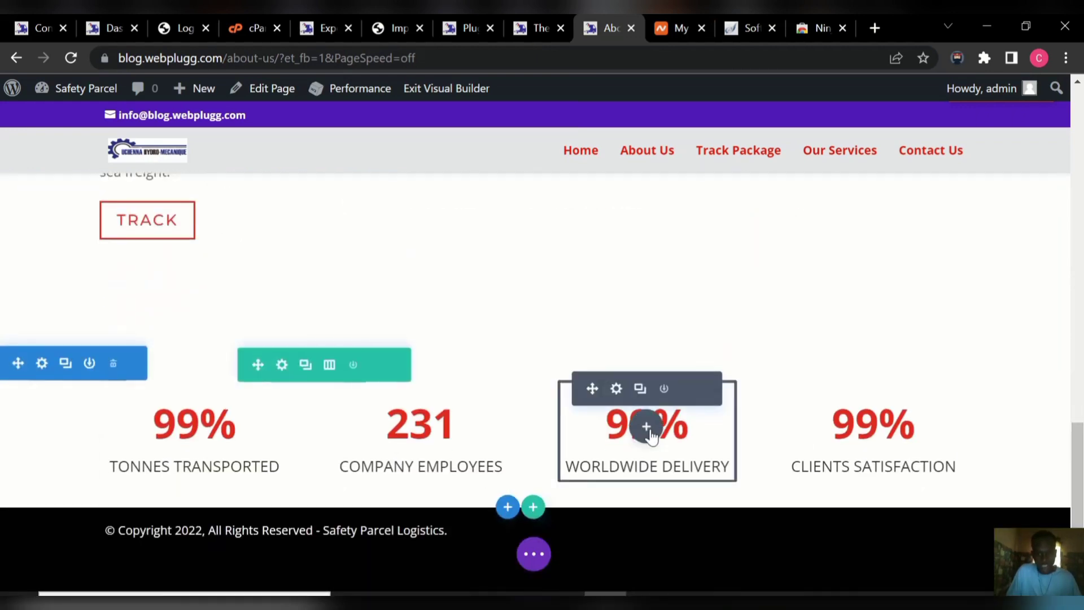
left_click(617, 389)
left_click(137, 402)
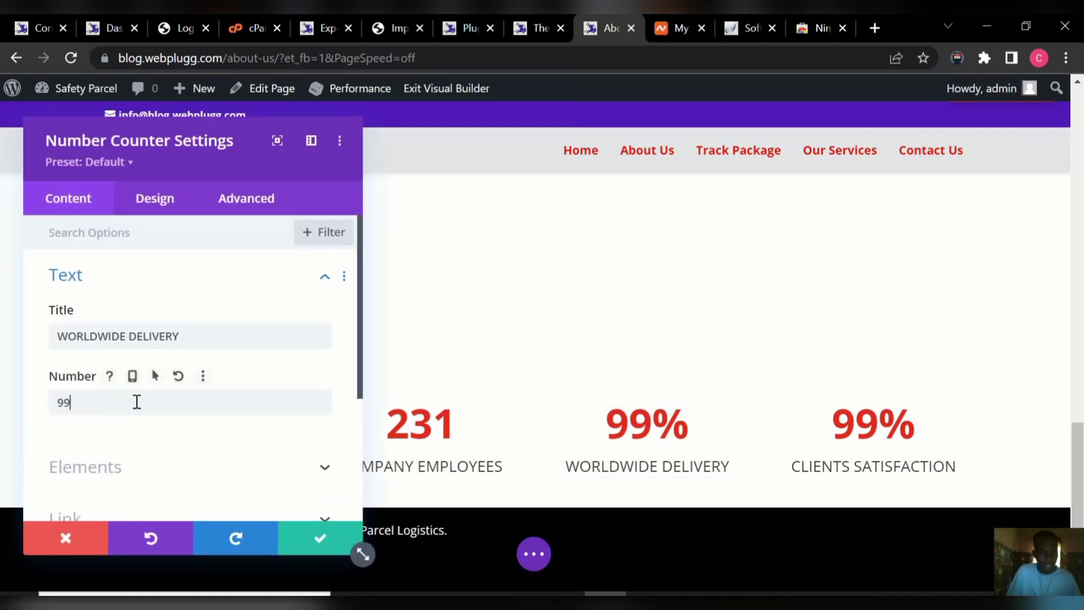
key("BackSpace")
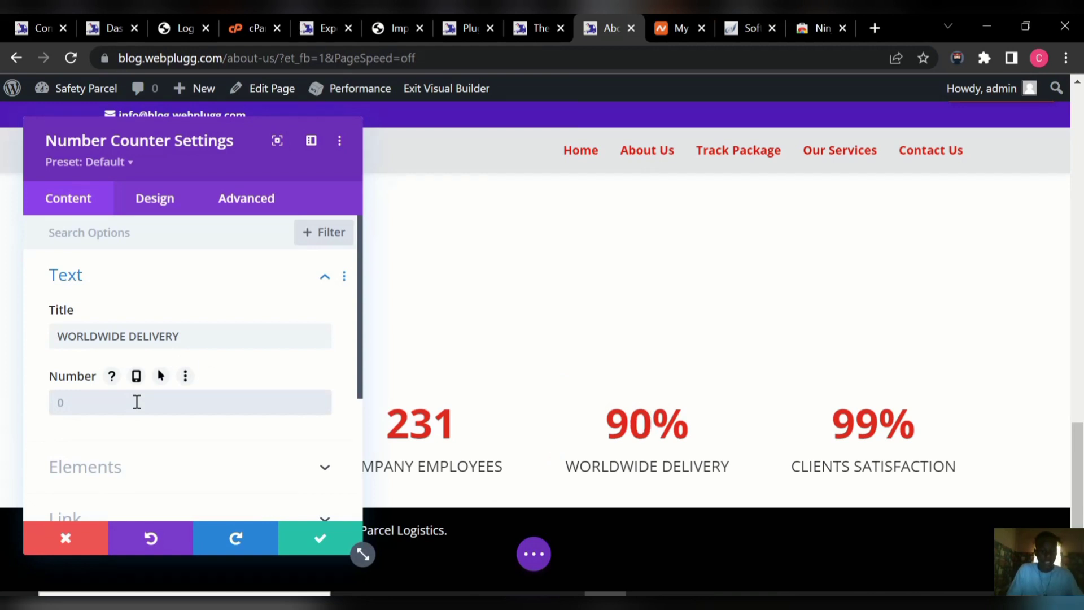
type("88")
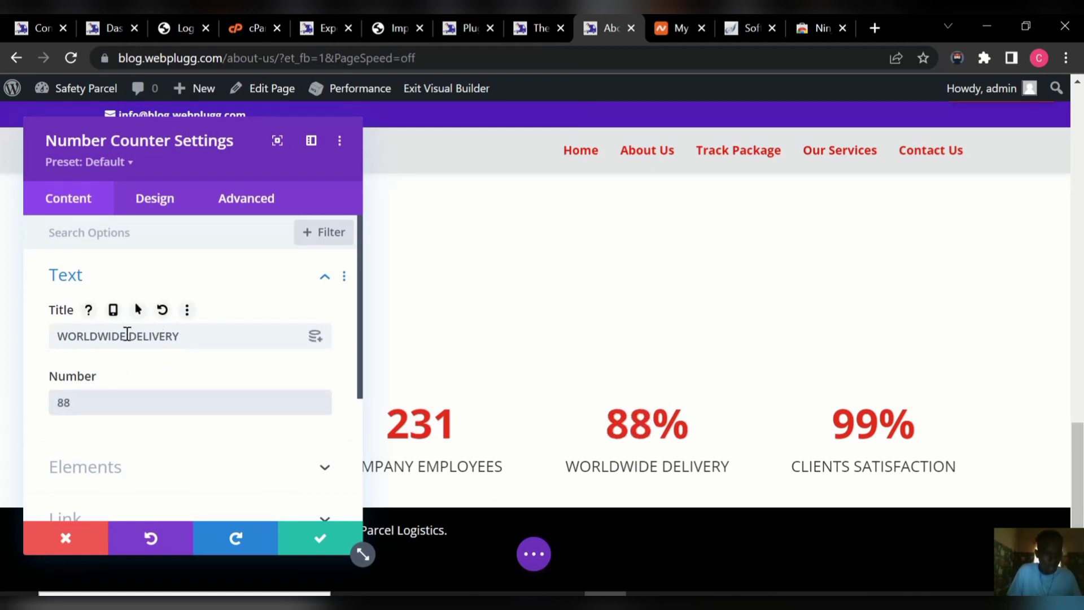
left_click(129, 337)
key("BackSpace")
key("BackSpace")
key("BackSpace")
key("BackSpace")
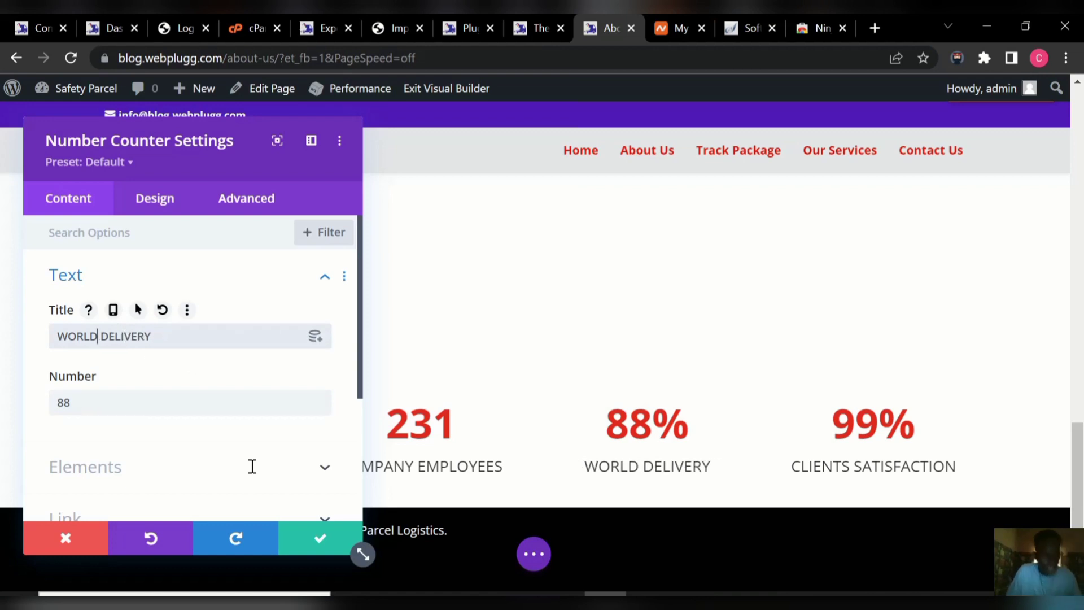
left_click(316, 545)
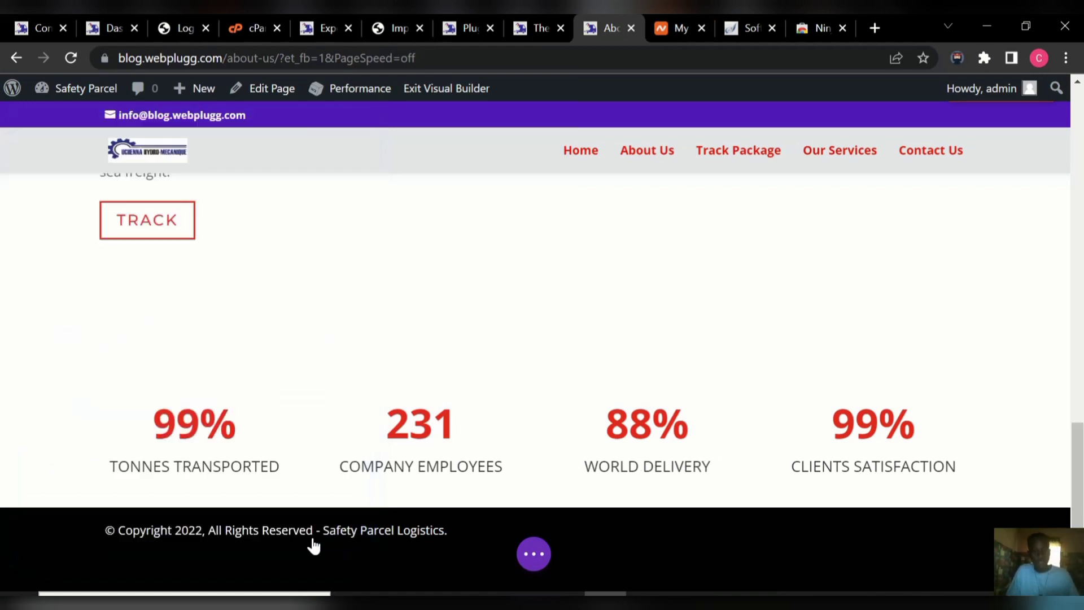
Change the Tonnes Transported counter from 99 to 58 and save.
mouse_move(180, 407)
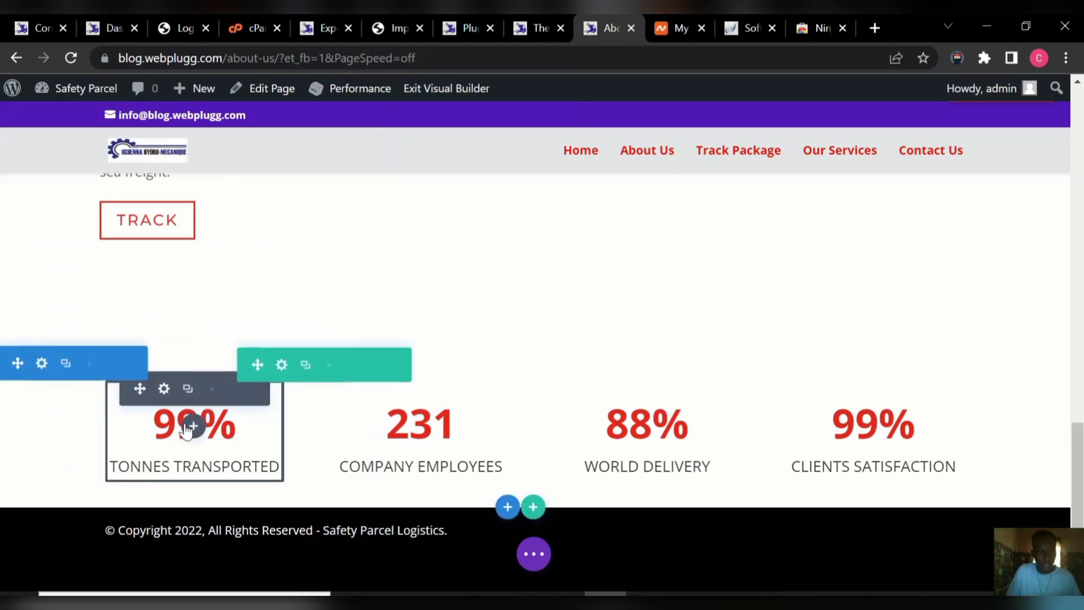
left_click(164, 391)
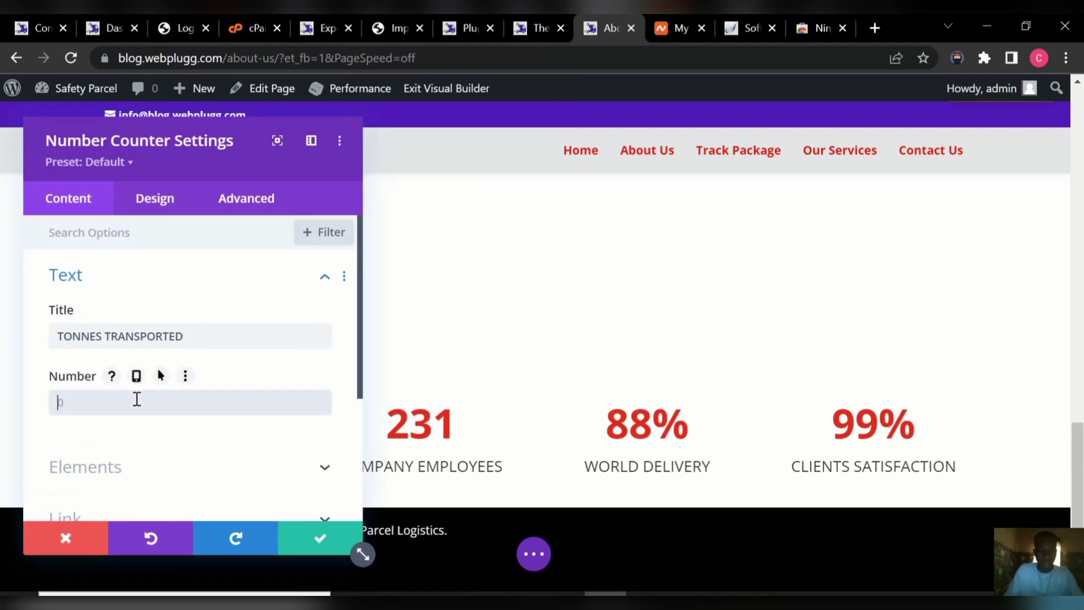
type("5")
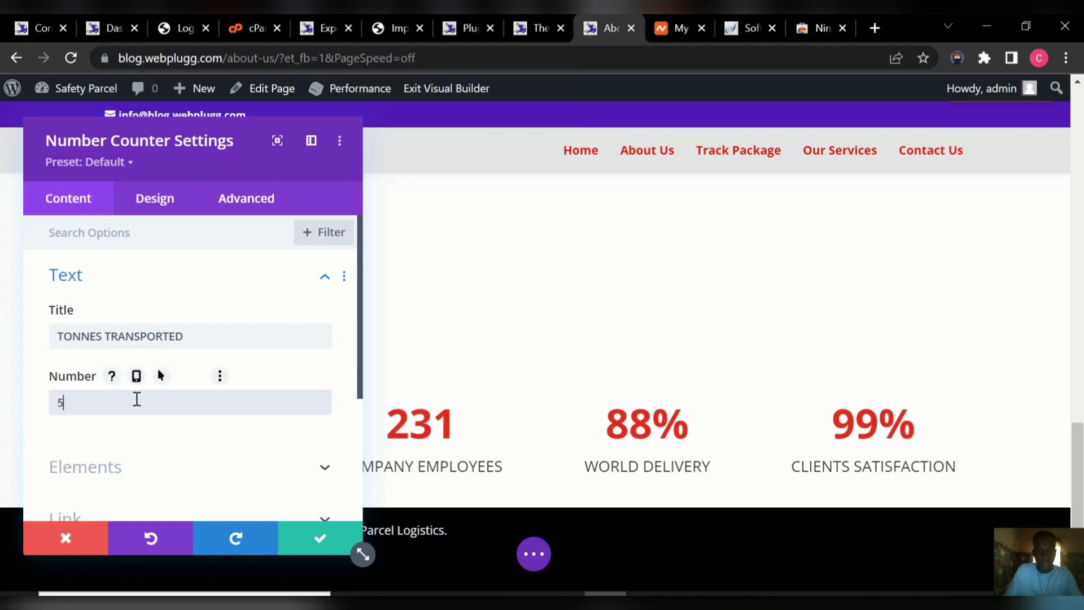
type("8")
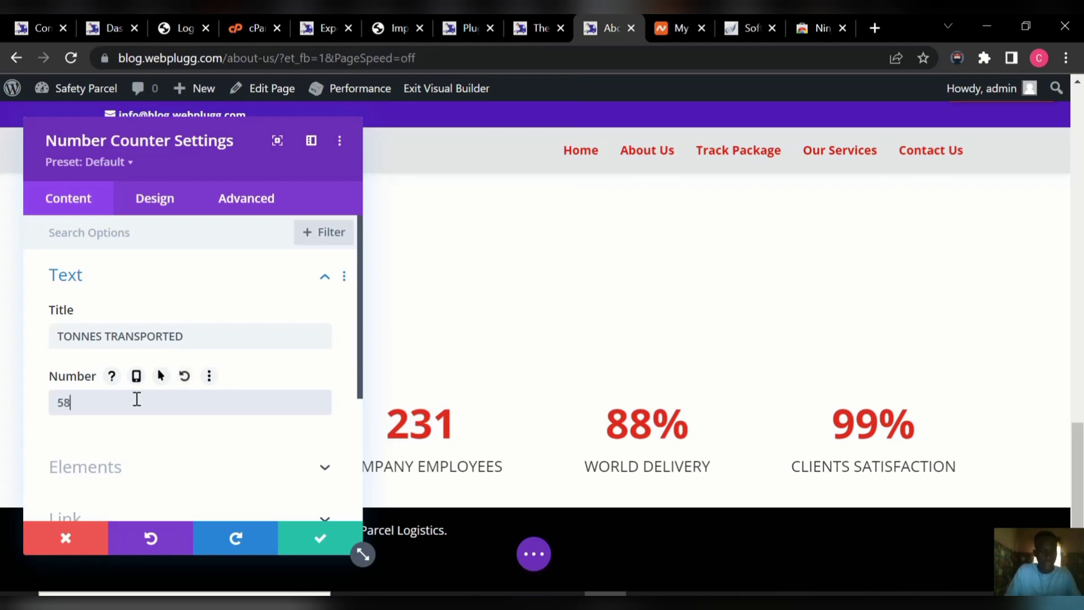
left_click(315, 544)
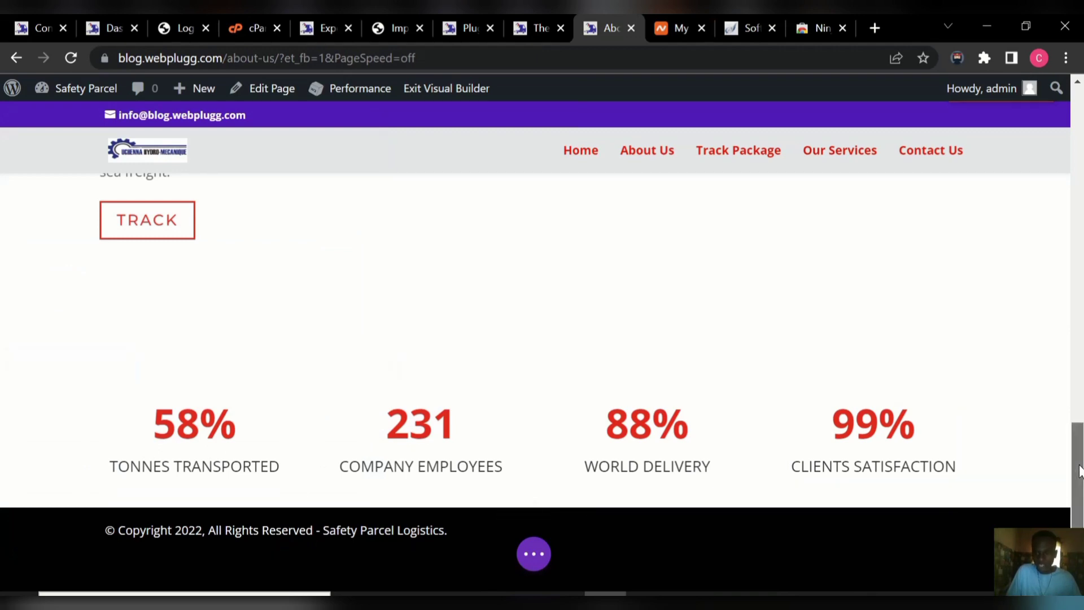
left_click_drag(1078, 470, 1080, 131)
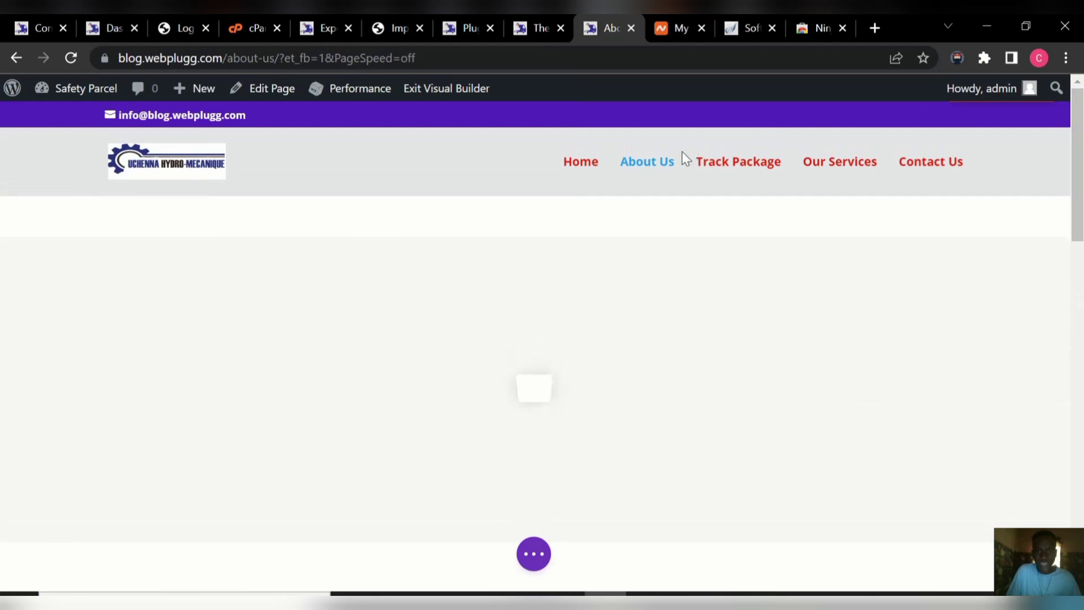
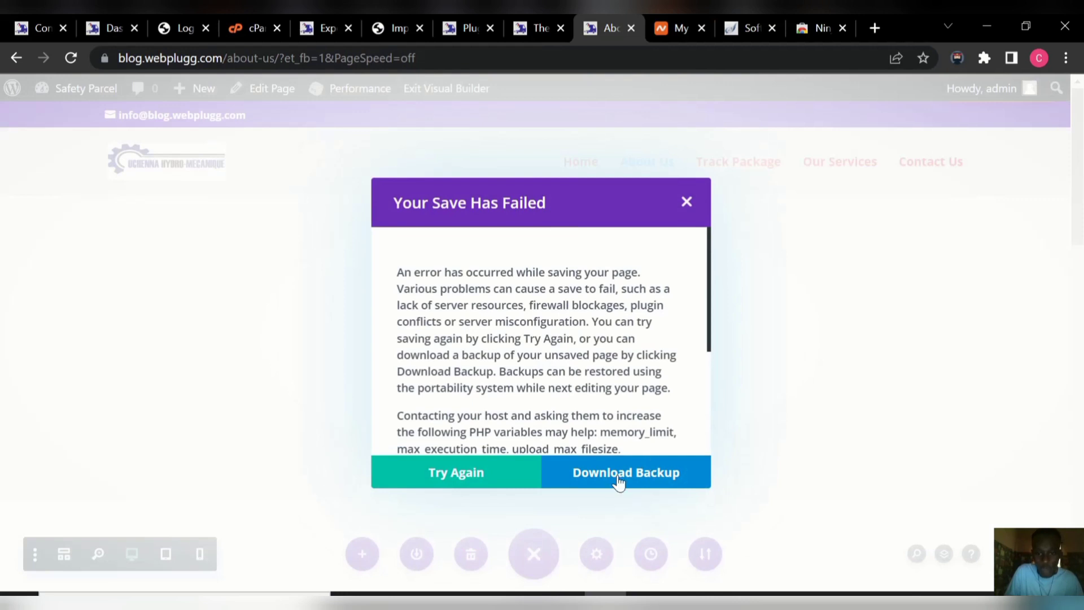
Retry the failed save and Save & Exit the Visual Builder until the live About Us page loads.
left_click(483, 476)
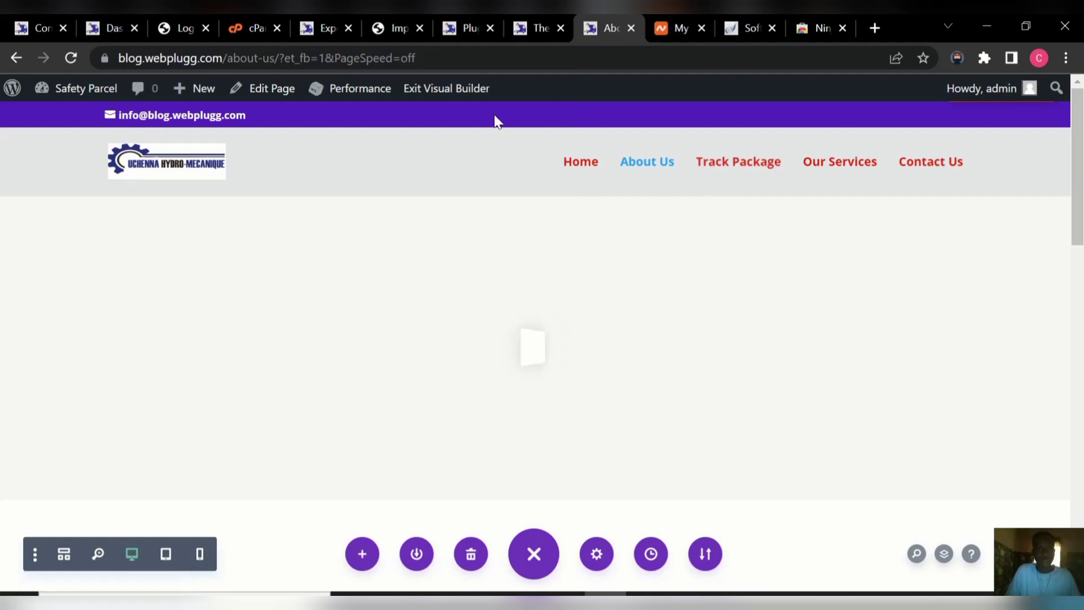
left_click(457, 93)
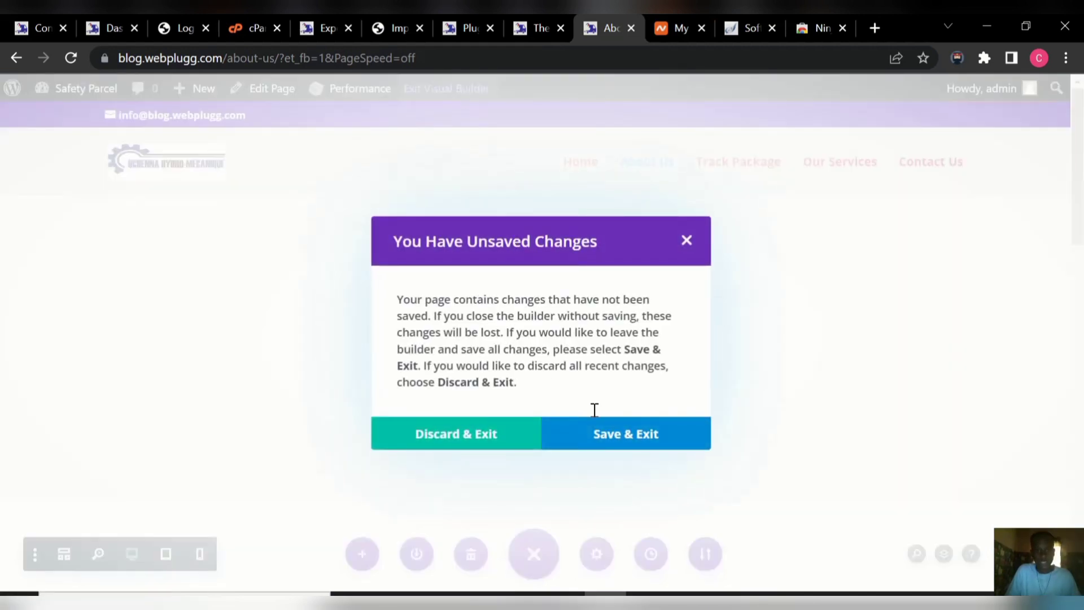
left_click(624, 446)
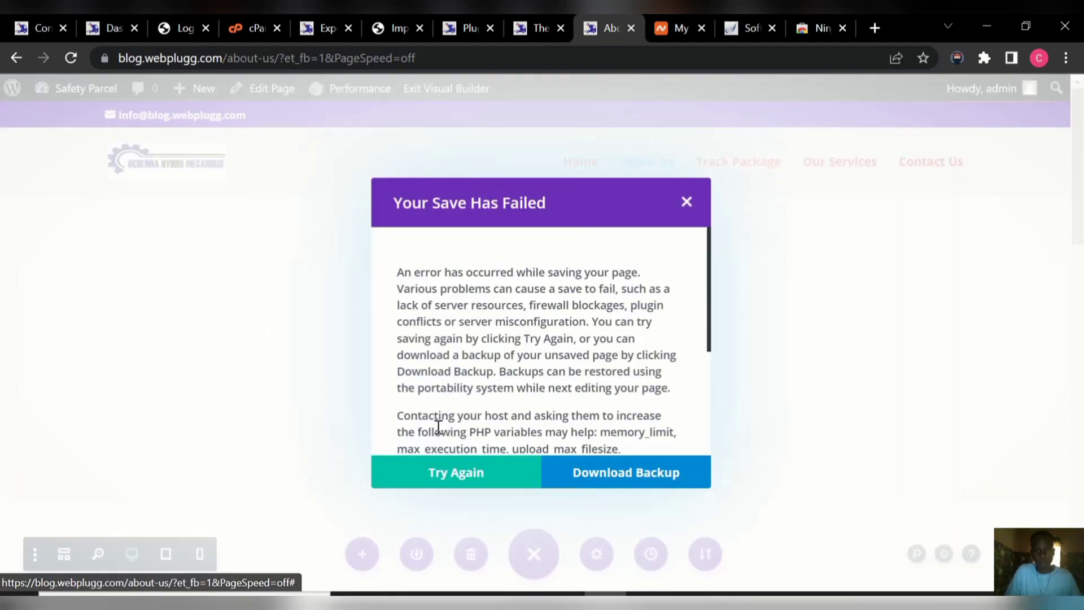
left_click(457, 473)
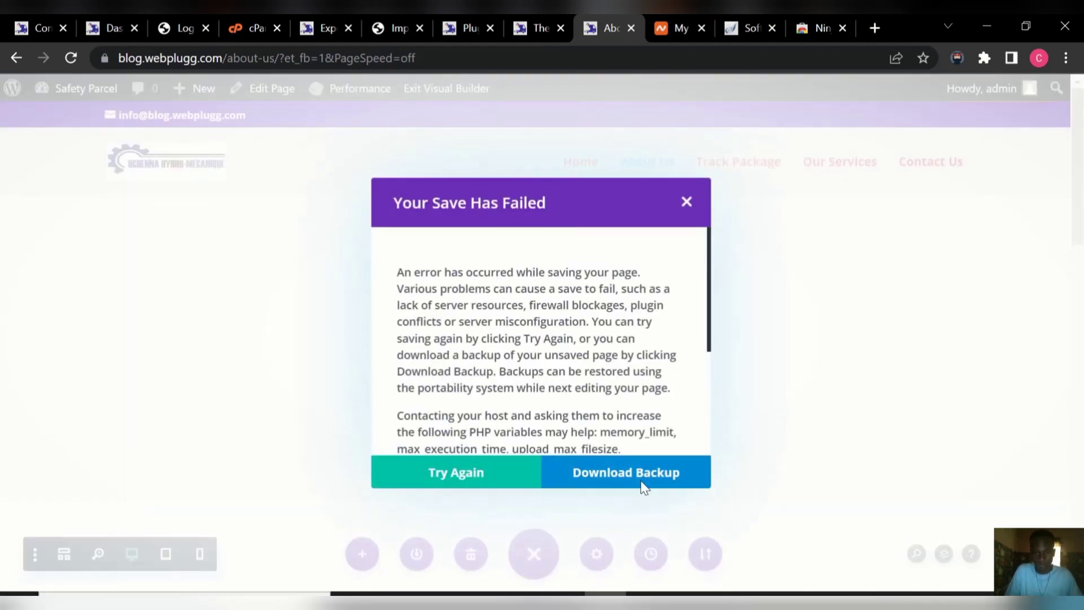
left_click(460, 472)
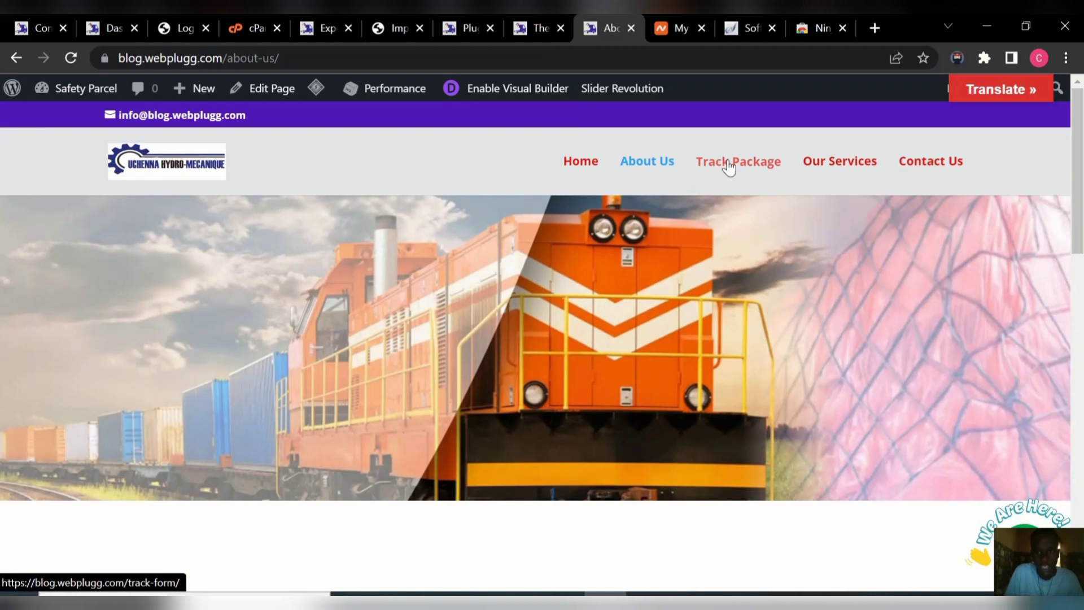
Check the site's Track Package page, then return to the admin Dashboard and look it over.
left_click(728, 168)
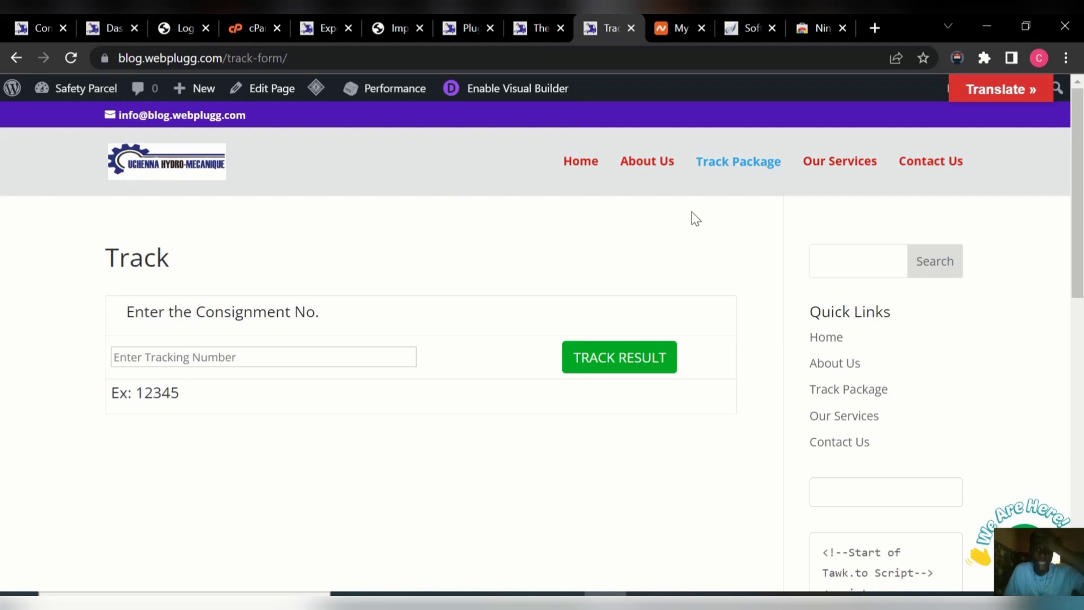
mouse_move(56, 88)
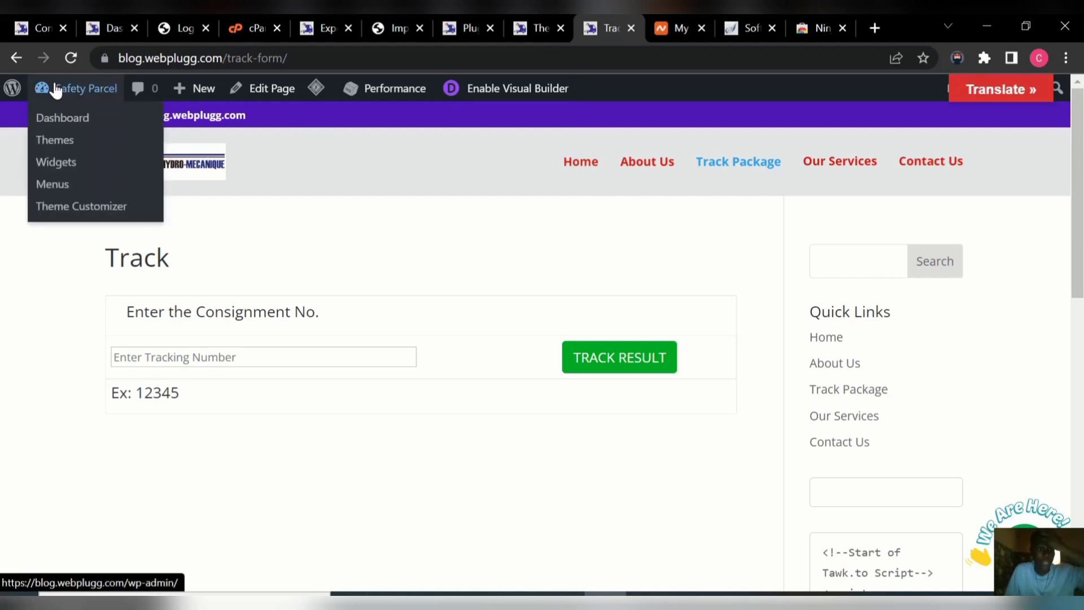
left_click(65, 121)
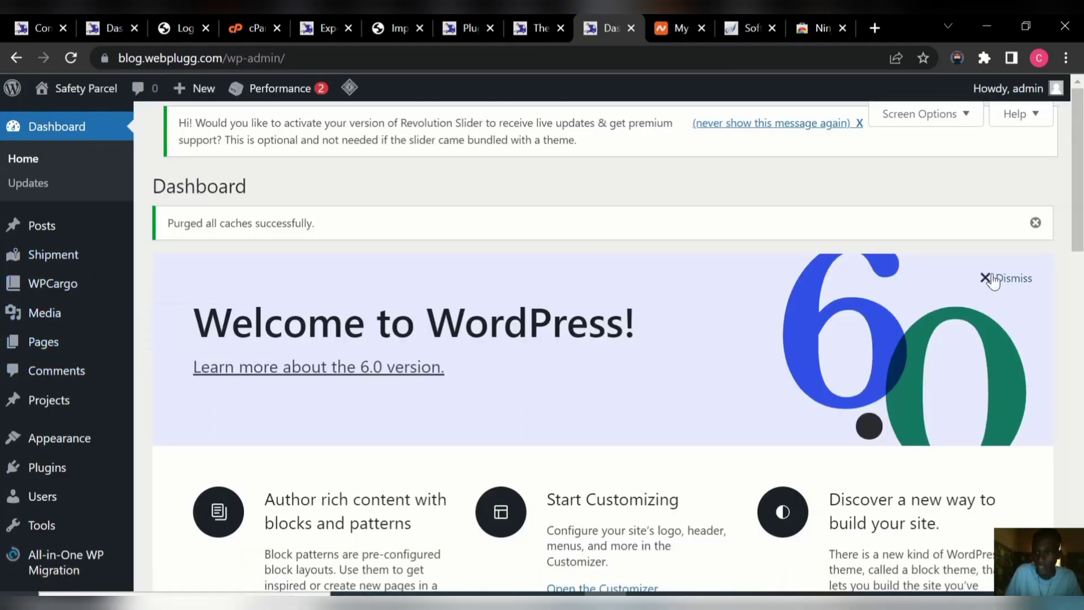
mouse_move(1076, 230)
left_mouse_down()
mouse_move(1076, 268)
mouse_move(1066, 256)
mouse_move(1081, 353)
mouse_move(1082, 181)
left_mouse_up()
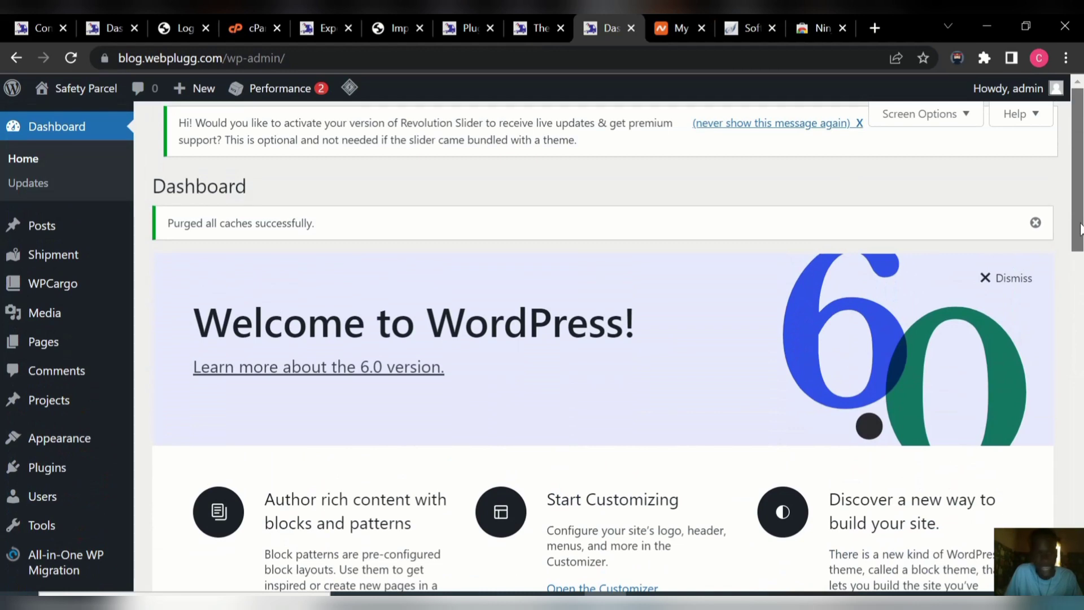
mouse_move(1080, 228)
left_mouse_down()
mouse_move(1081, 285)
mouse_move(1081, 231)
left_mouse_up()
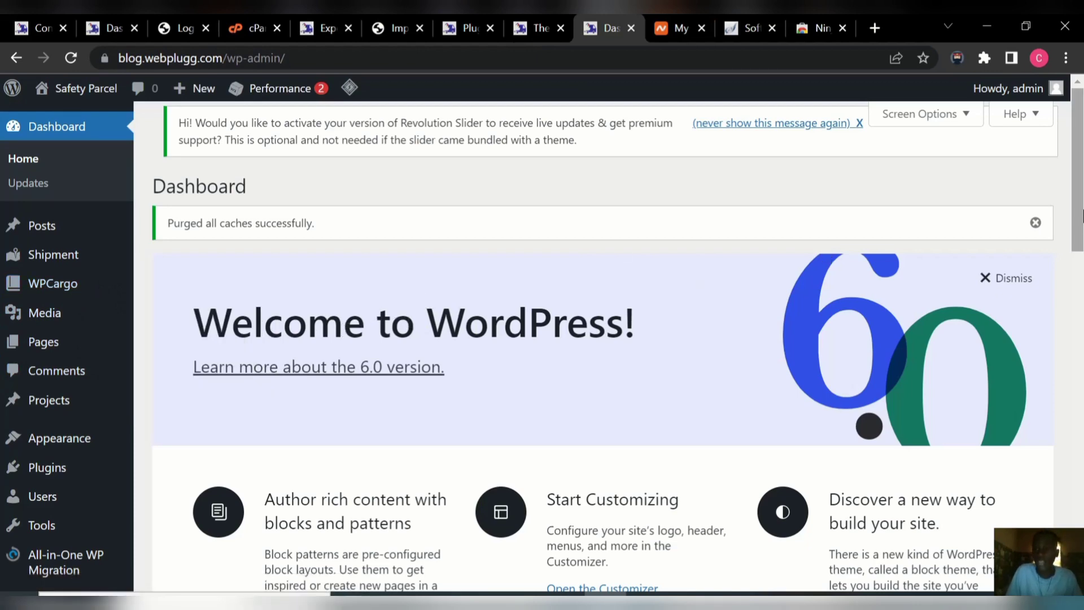
left_click_drag(1079, 212, 1079, 245)
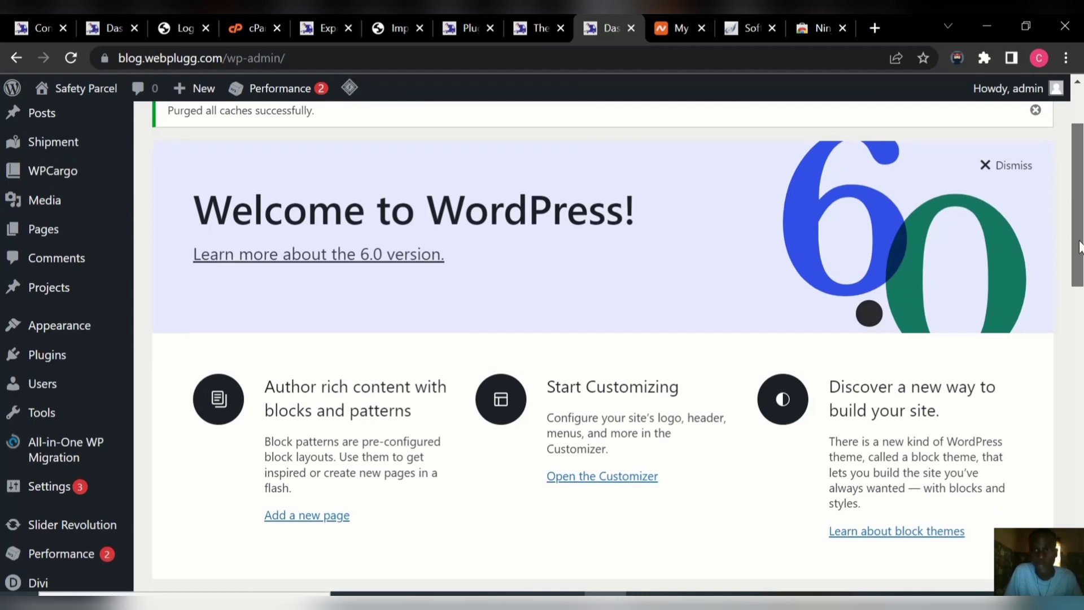
mouse_move(1079, 246)
left_mouse_down()
mouse_move(1079, 278)
mouse_move(1079, 187)
left_mouse_up()
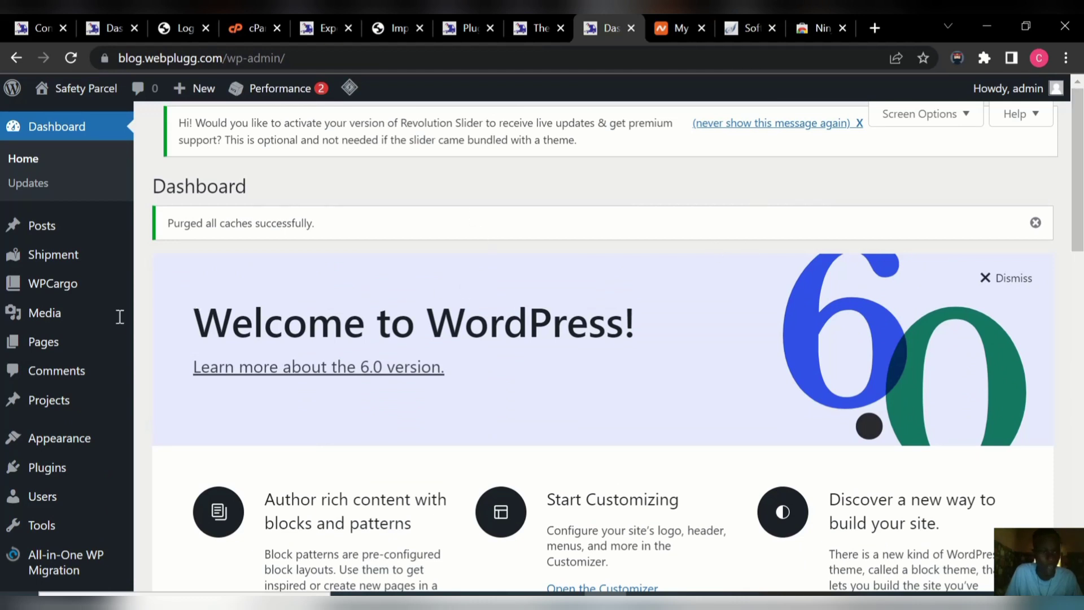
mouse_move(55, 270)
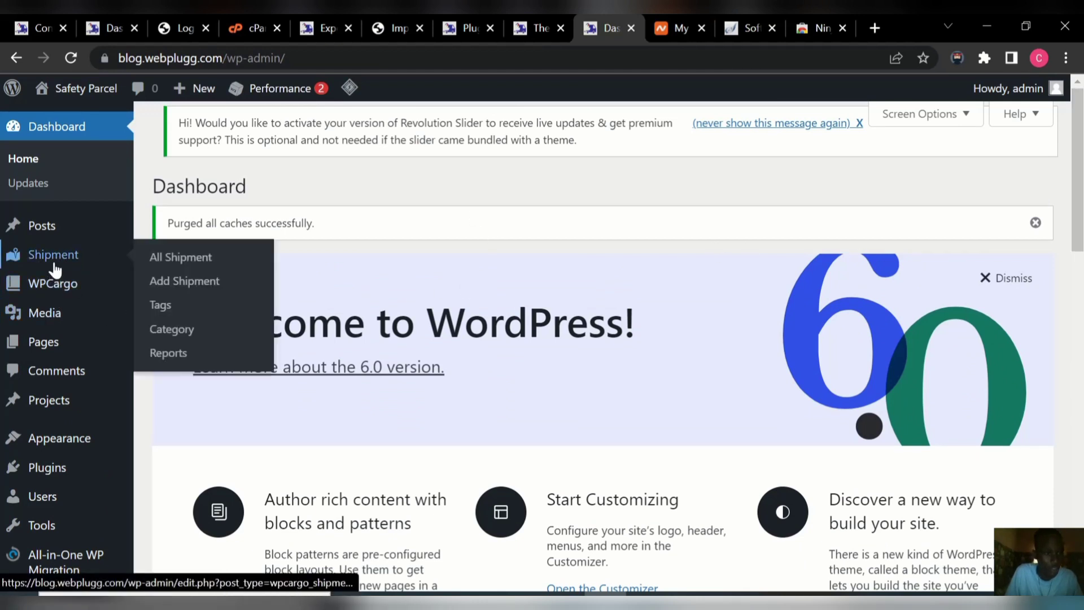
Open All Shipment and select the first shipment's tracking number.
left_click(178, 261)
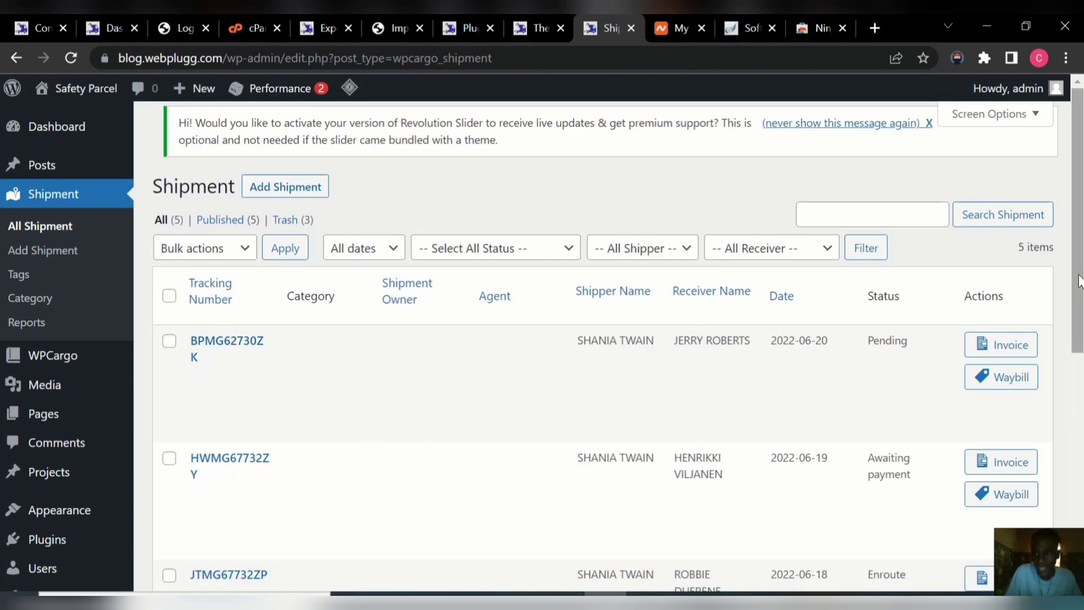
mouse_move(1079, 285)
left_mouse_down()
mouse_move(1081, 508)
mouse_move(1082, 281)
left_mouse_up()
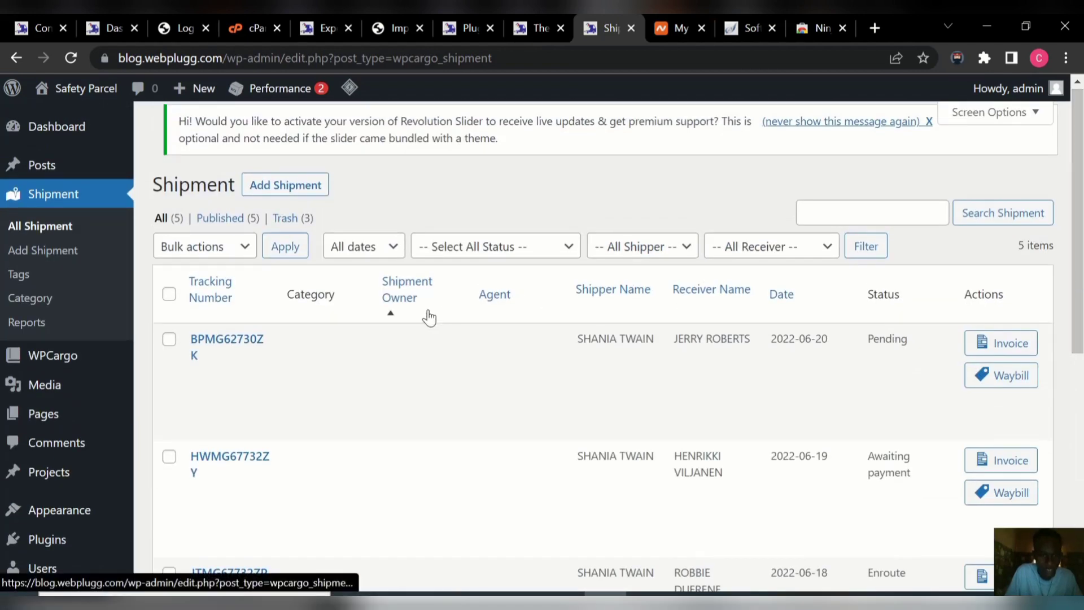
mouse_move(240, 354)
left_click_drag(205, 353, 172, 353)
key("ctrl+c")
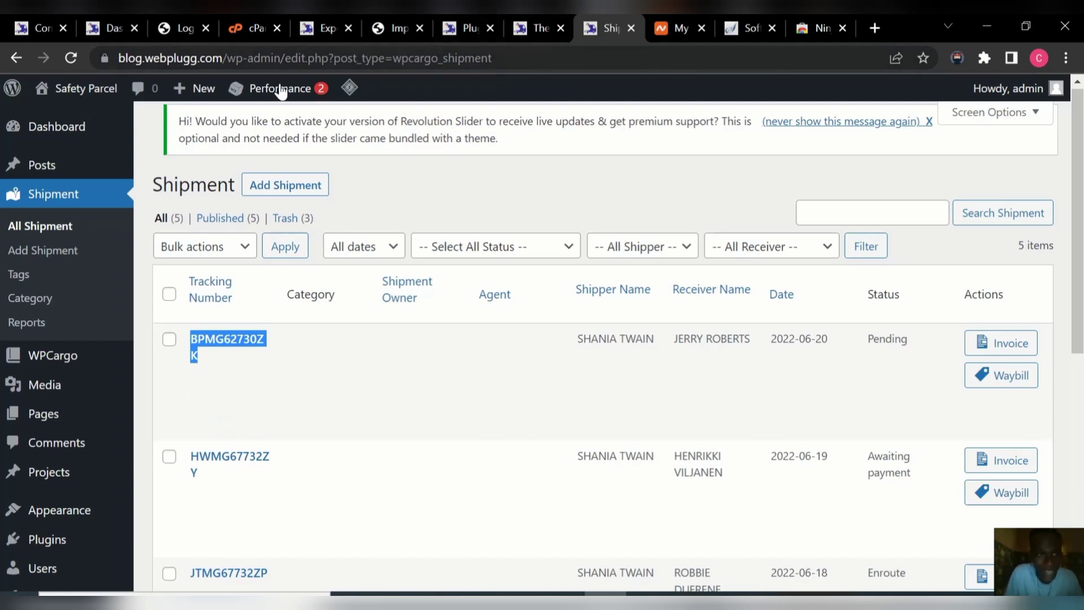
Open the live site's front page in a new browser tab.
mouse_move(105, 102)
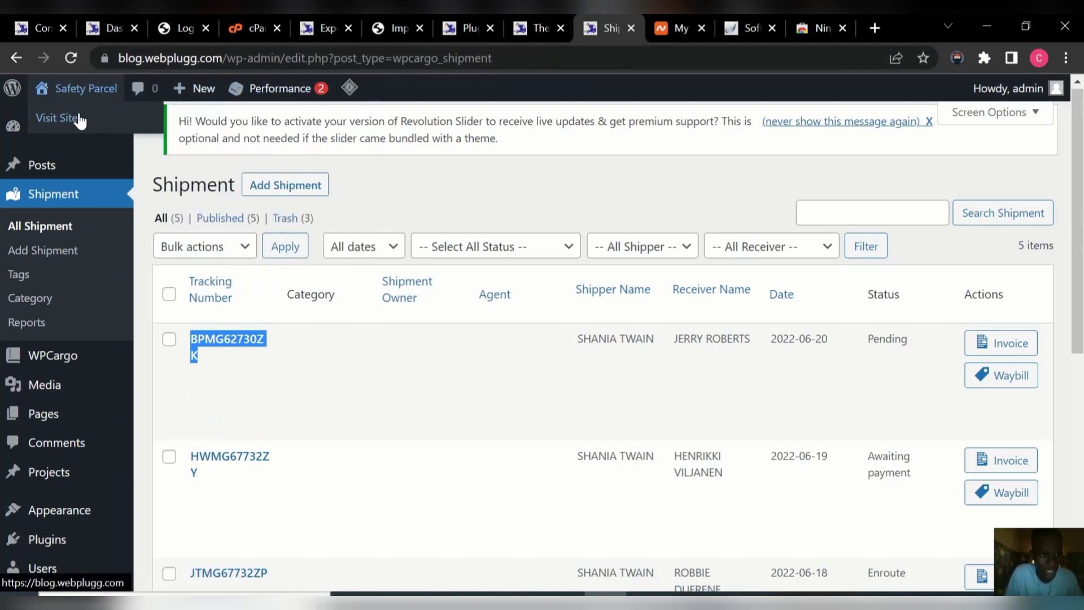
left_click(536, 31)
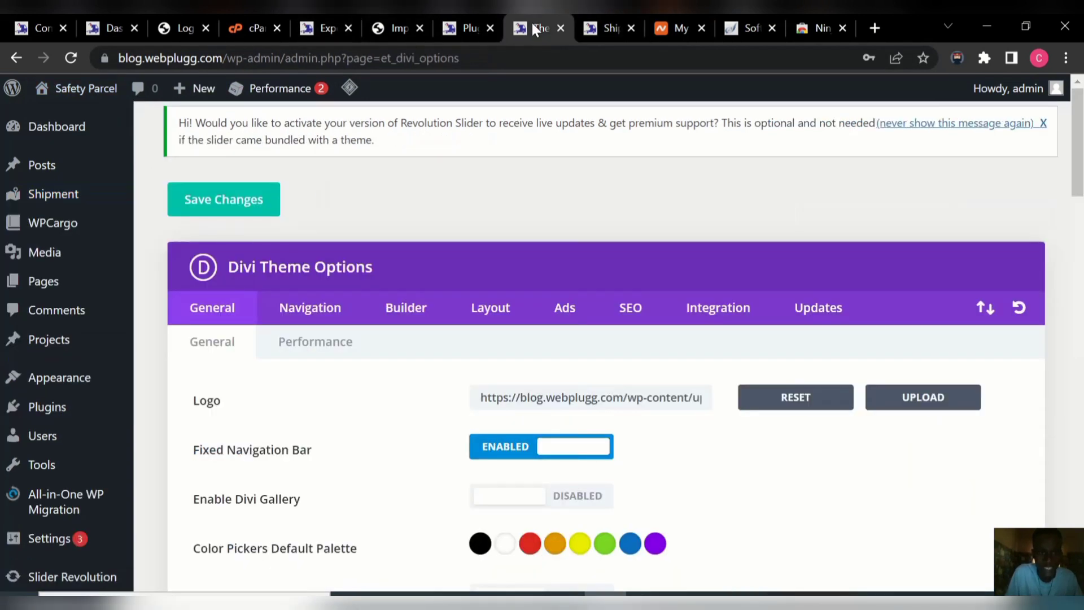
mouse_move(102, 101)
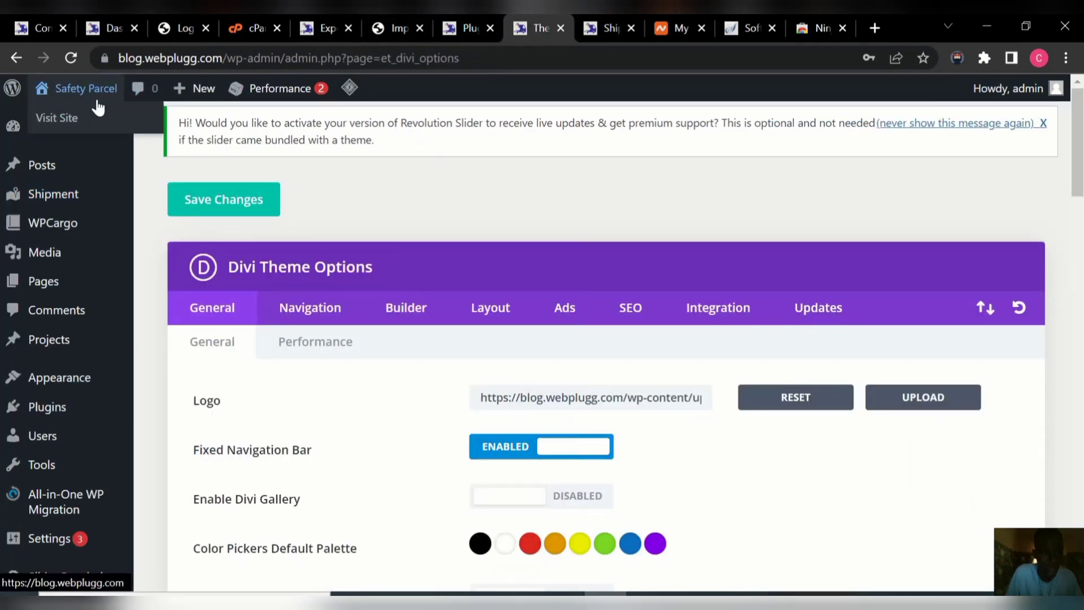
right_click(86, 125)
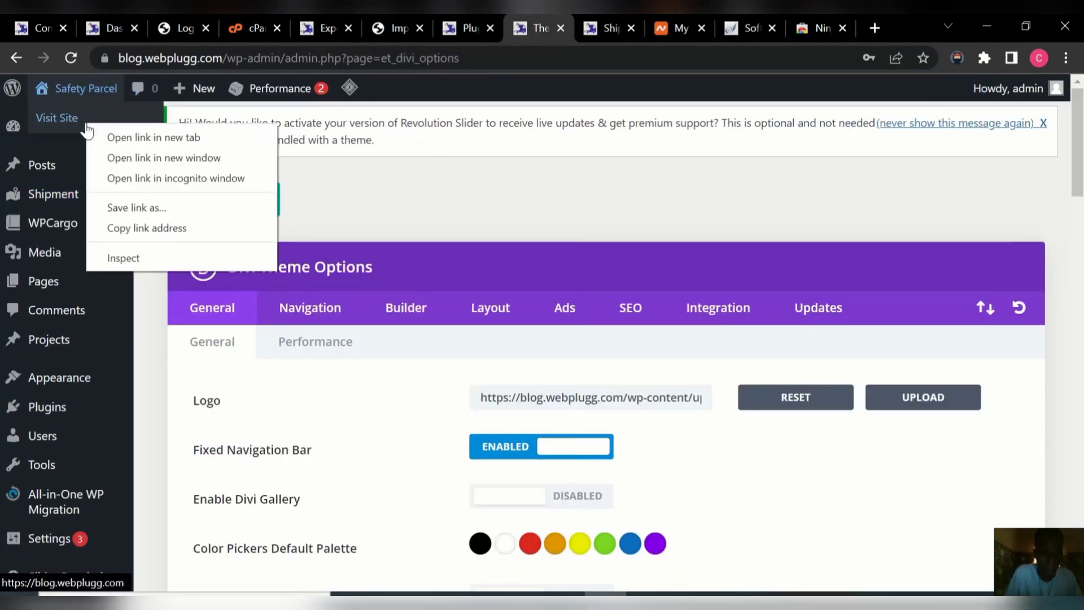
left_click(142, 138)
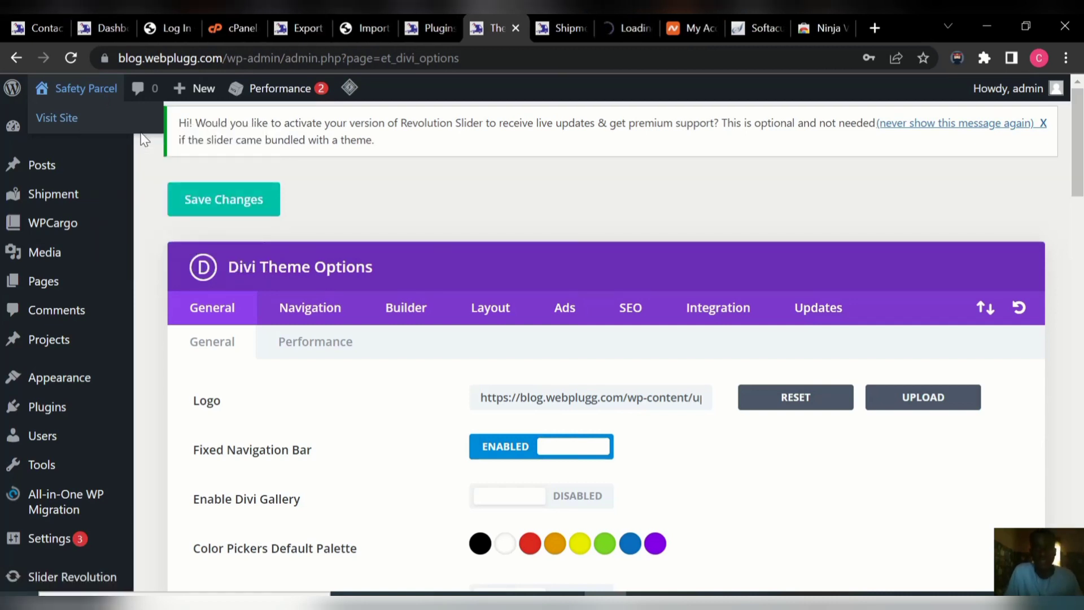
Paste the first shipment's tracking number on the Track page and view its Pending result.
left_click(618, 20)
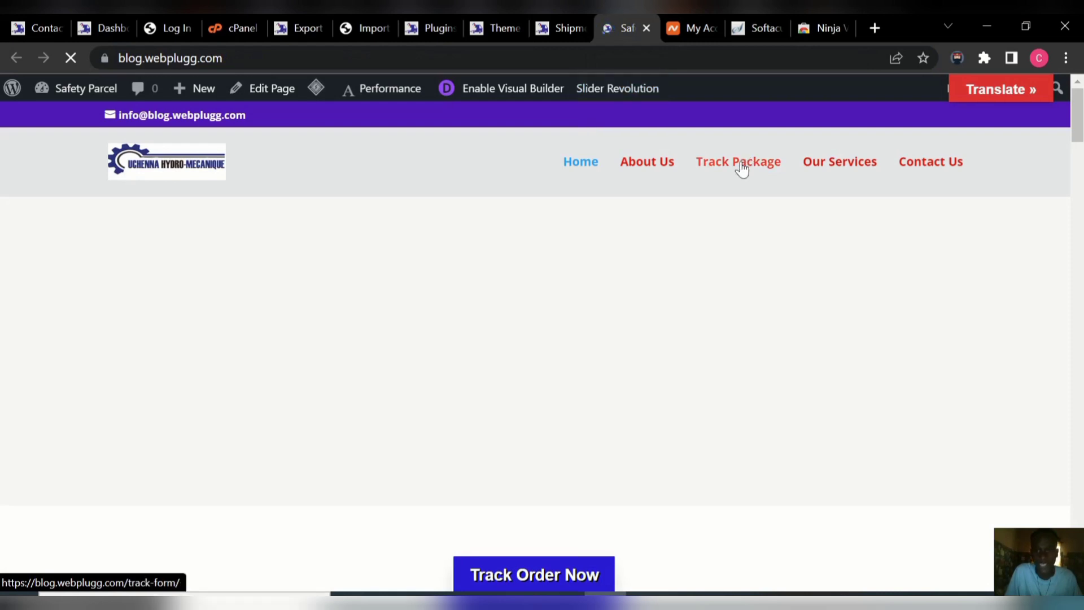
left_click(741, 163)
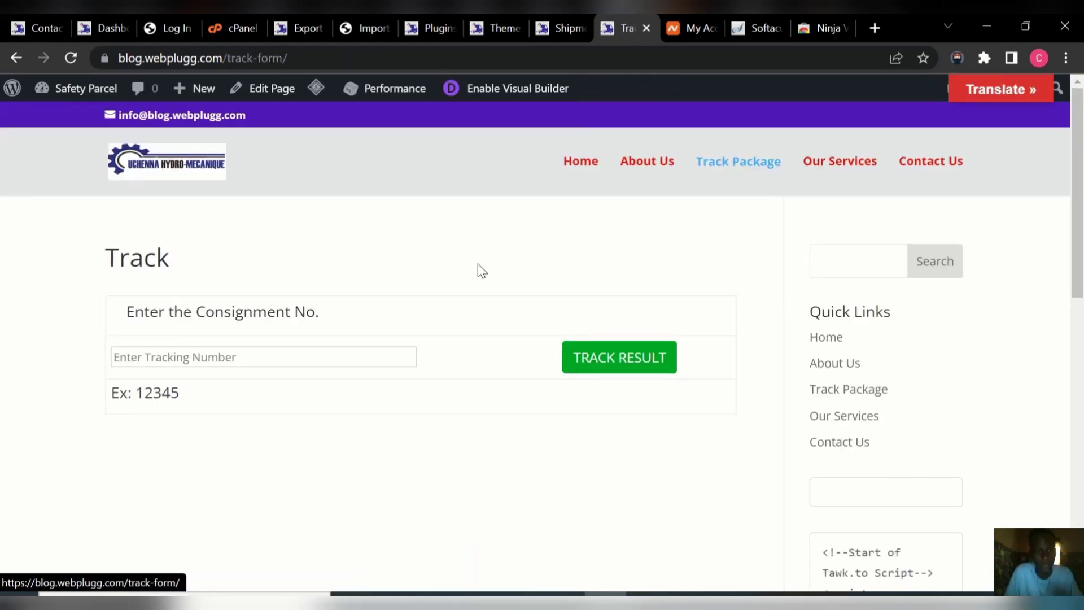
left_click(278, 353)
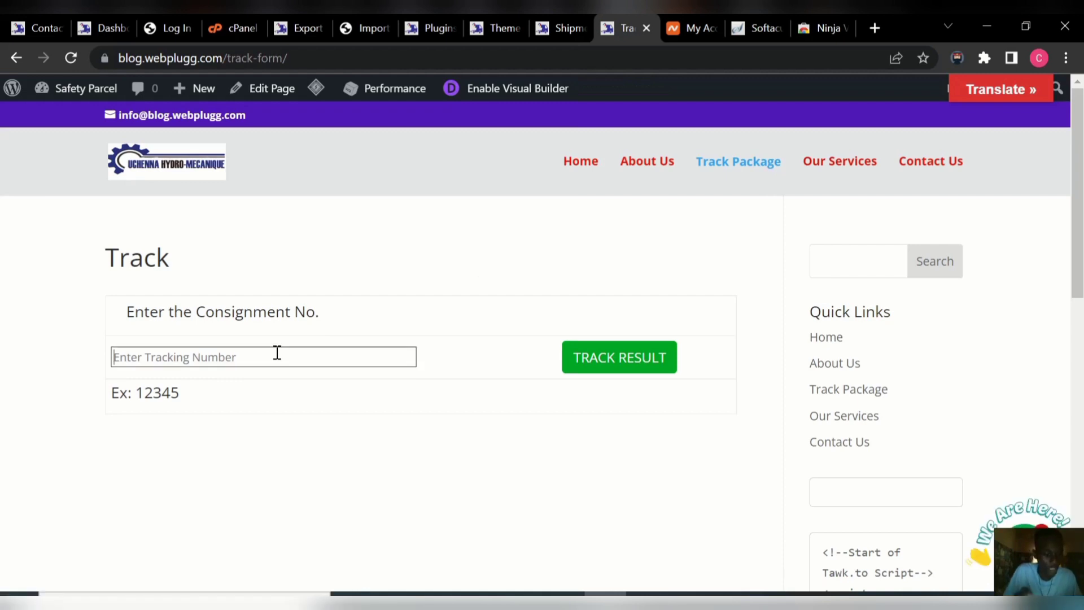
key("ctrl+v")
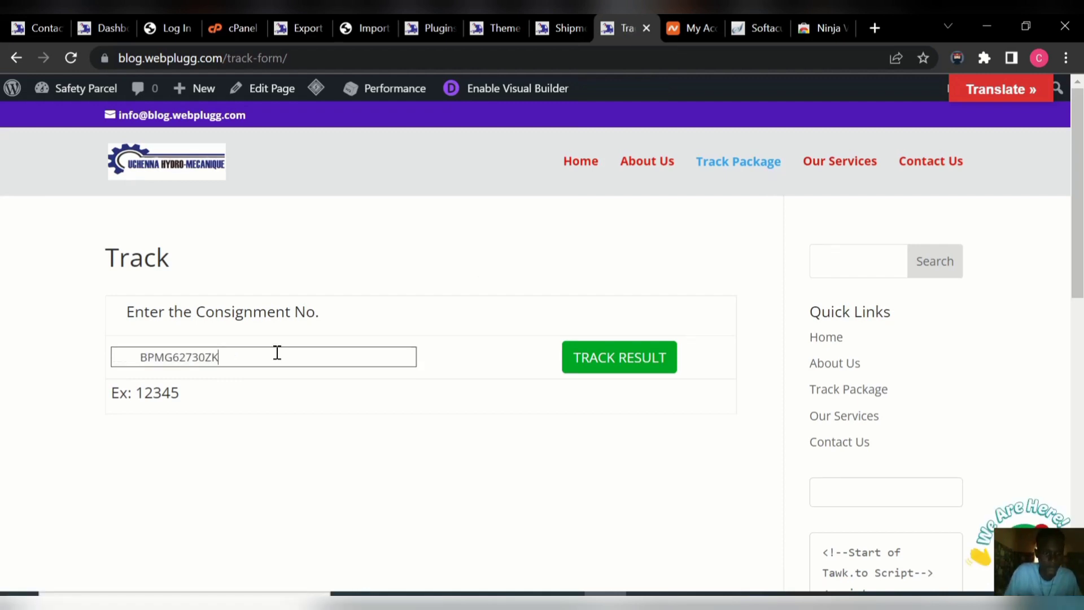
left_click(577, 358)
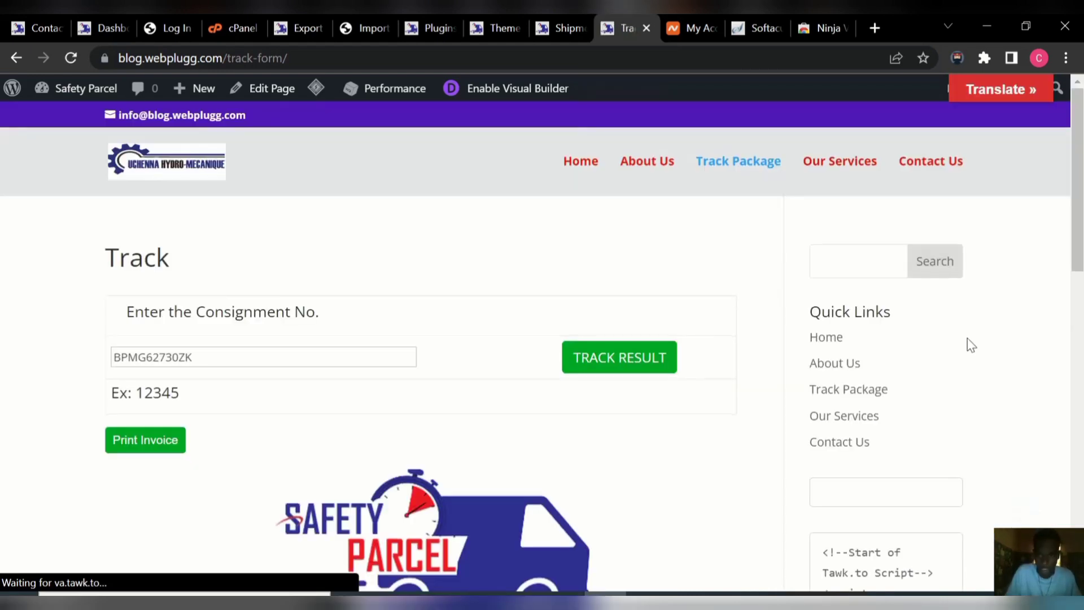
left_click_drag(1079, 252, 1082, 199)
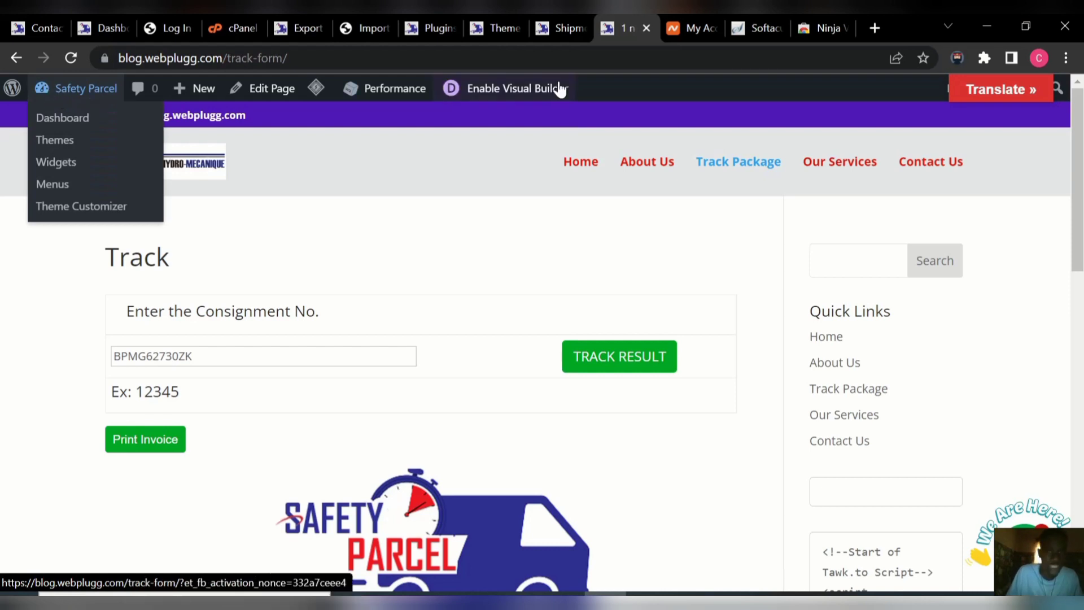
Start a new shipment titled with its tracking number.
left_click(551, 30)
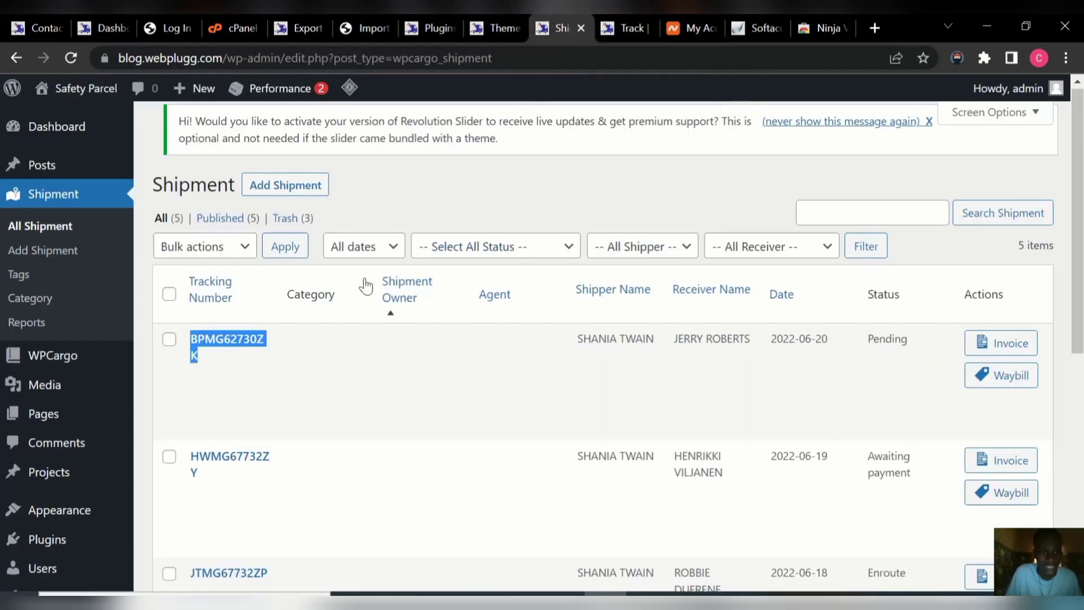
left_click(253, 188)
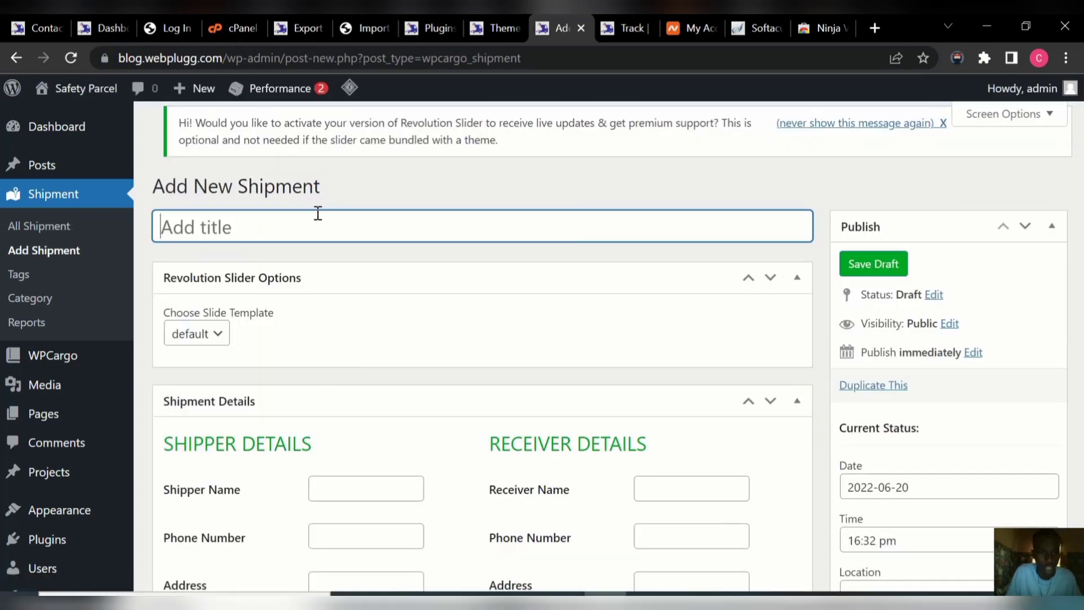
type("HD")
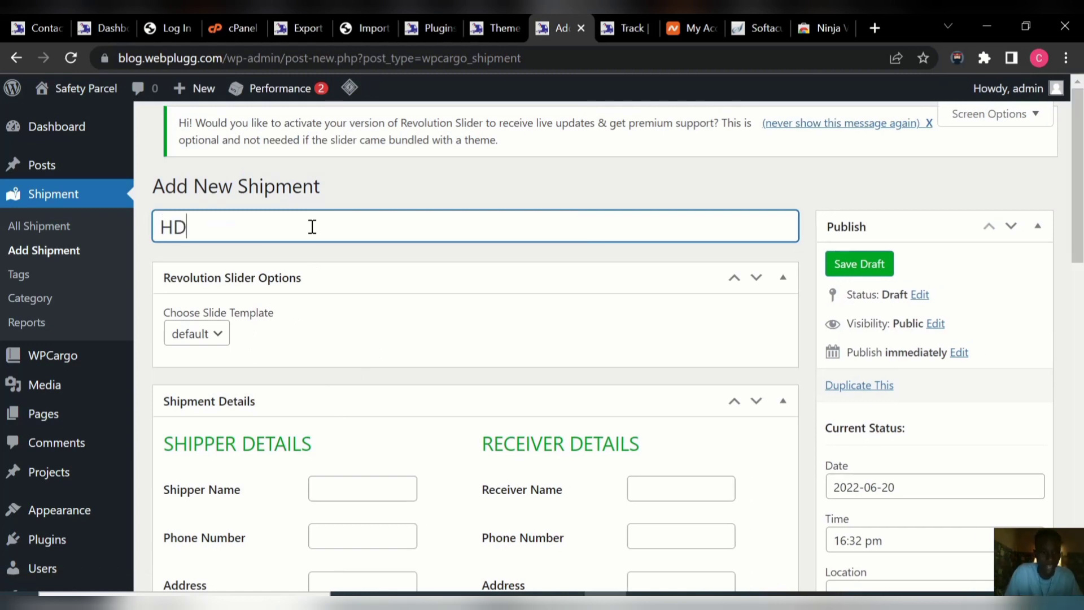
type("187")
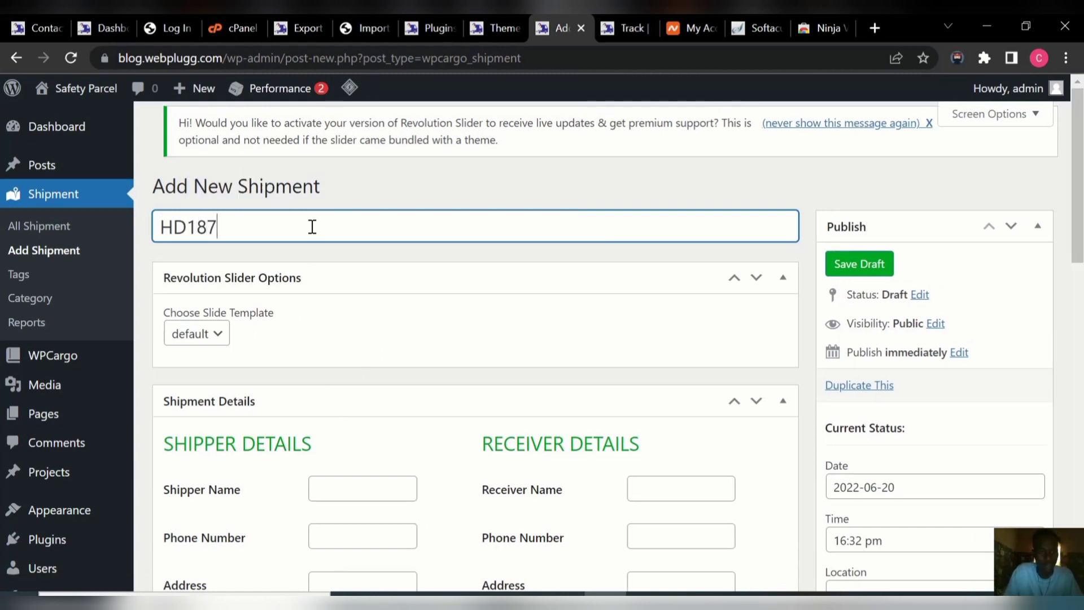
type("6673UH")
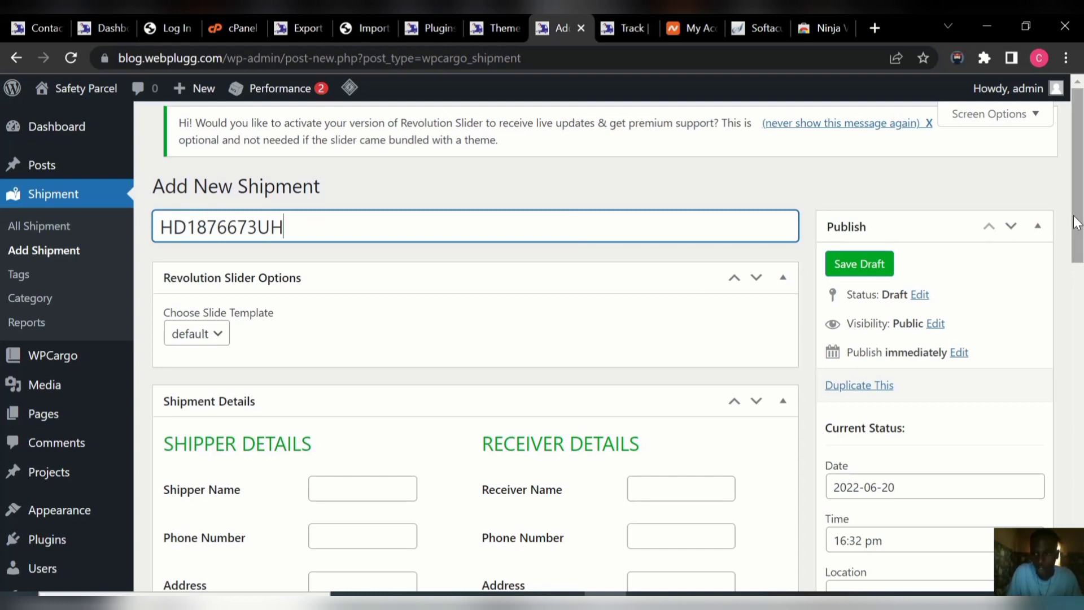
left_click_drag(1074, 223, 1082, 288)
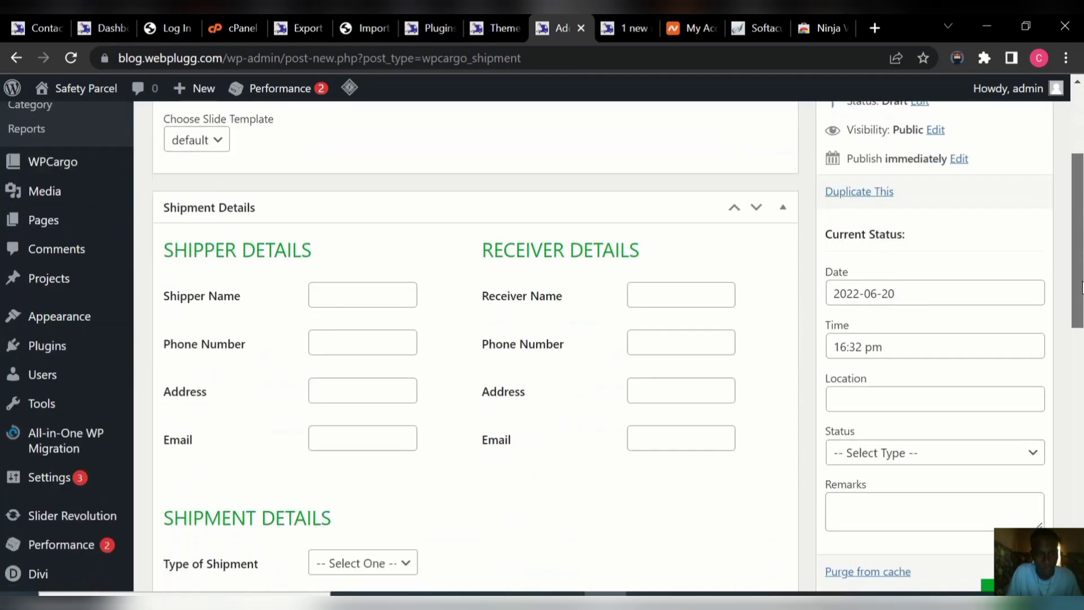
Enter the shipper's and receiver's names and phone numbers.
left_click(368, 293)
type("J")
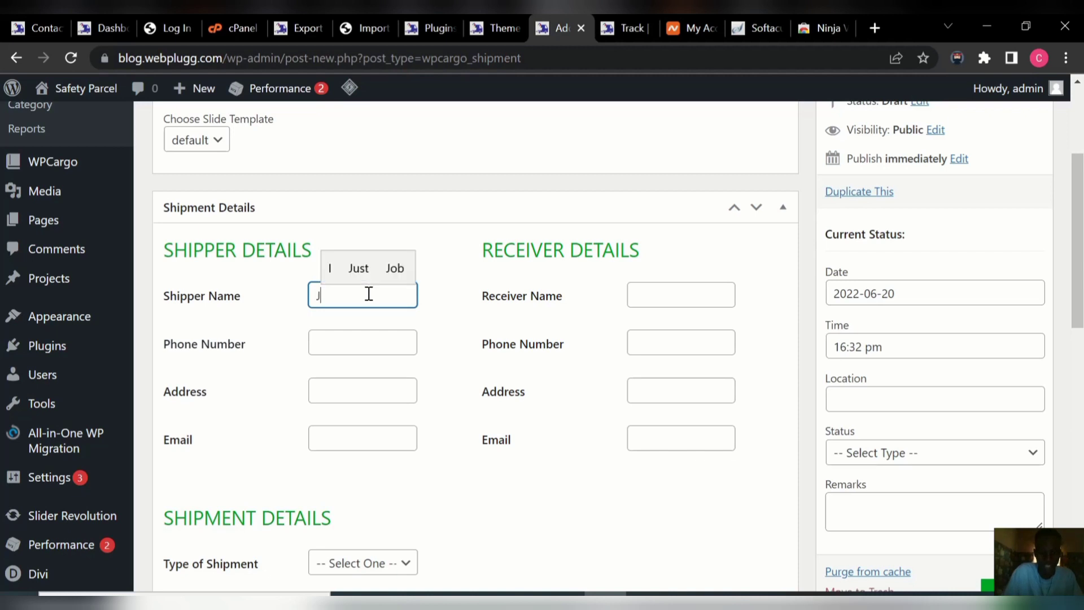
type("OHN")
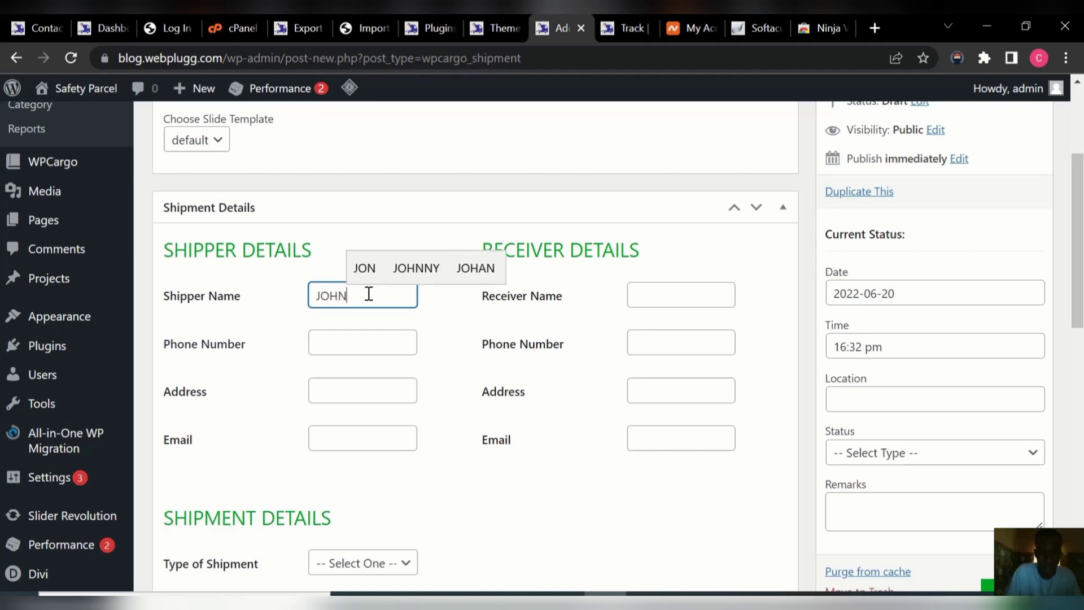
left_click(652, 299)
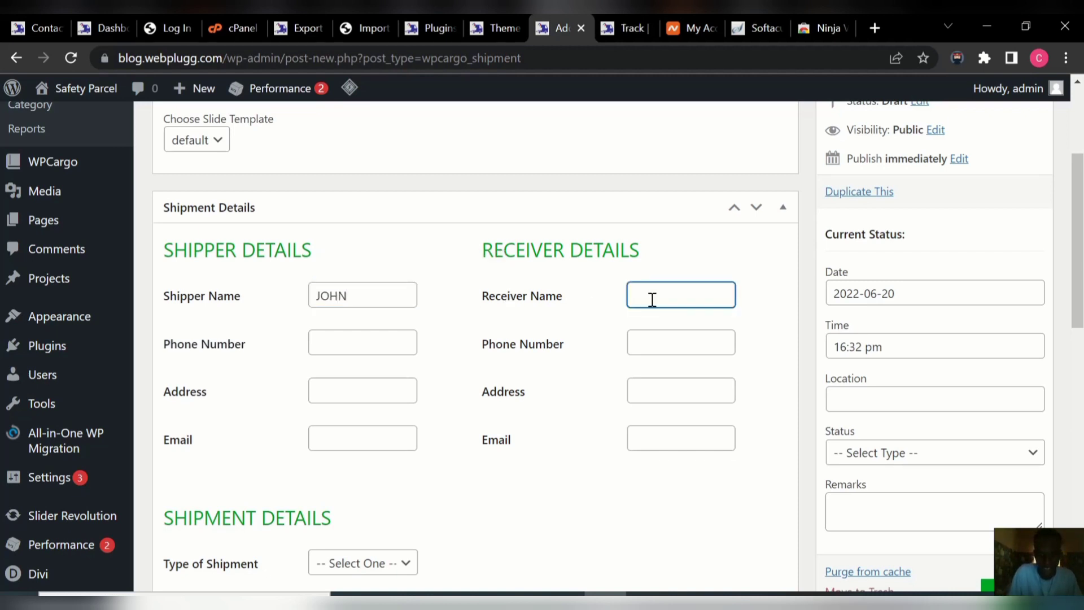
type("MIKE")
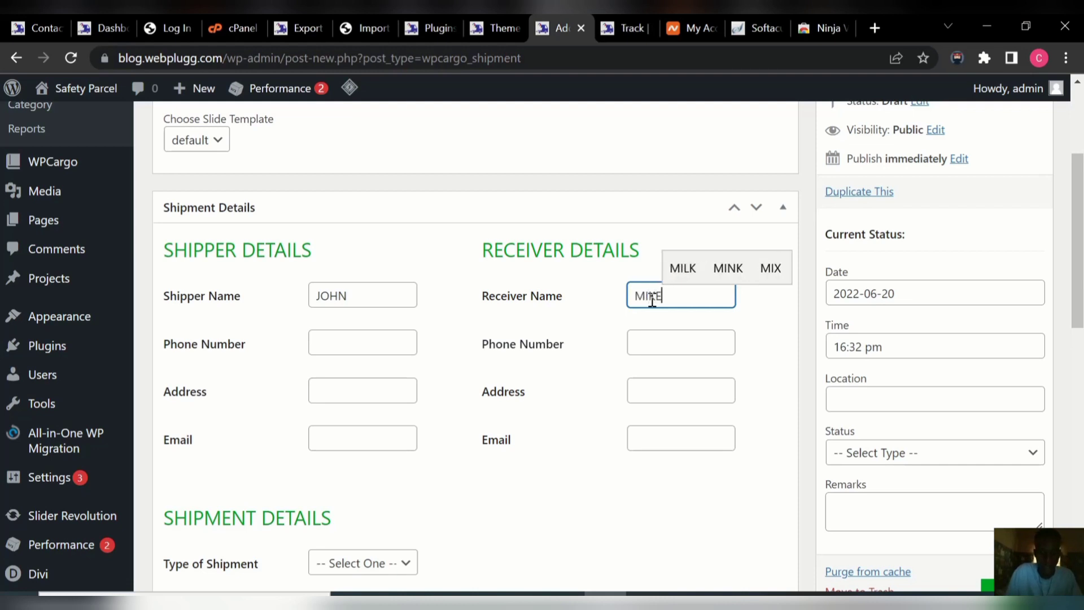
left_click(668, 350)
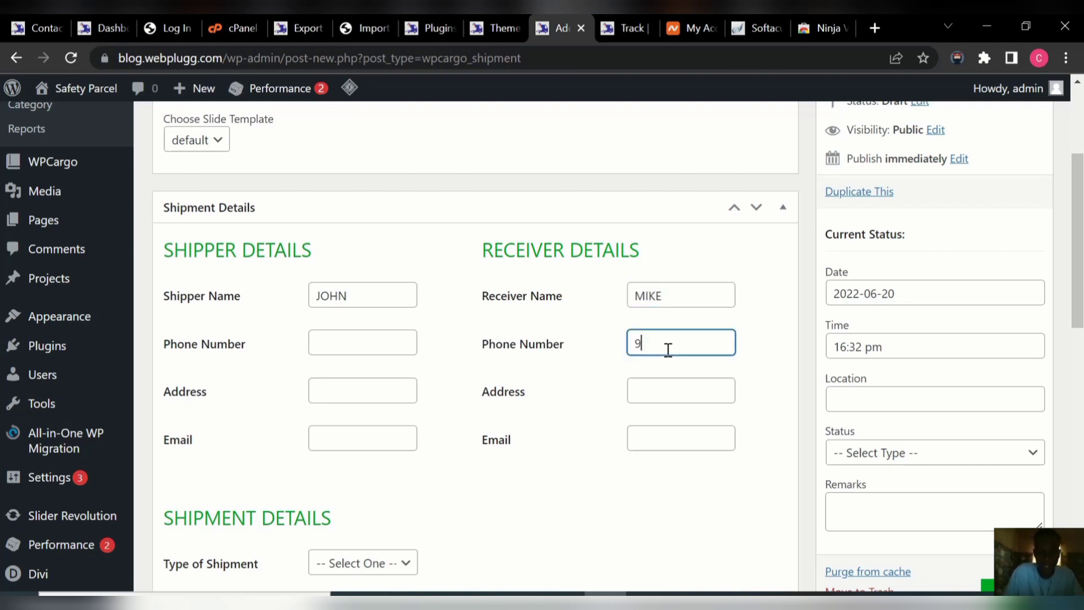
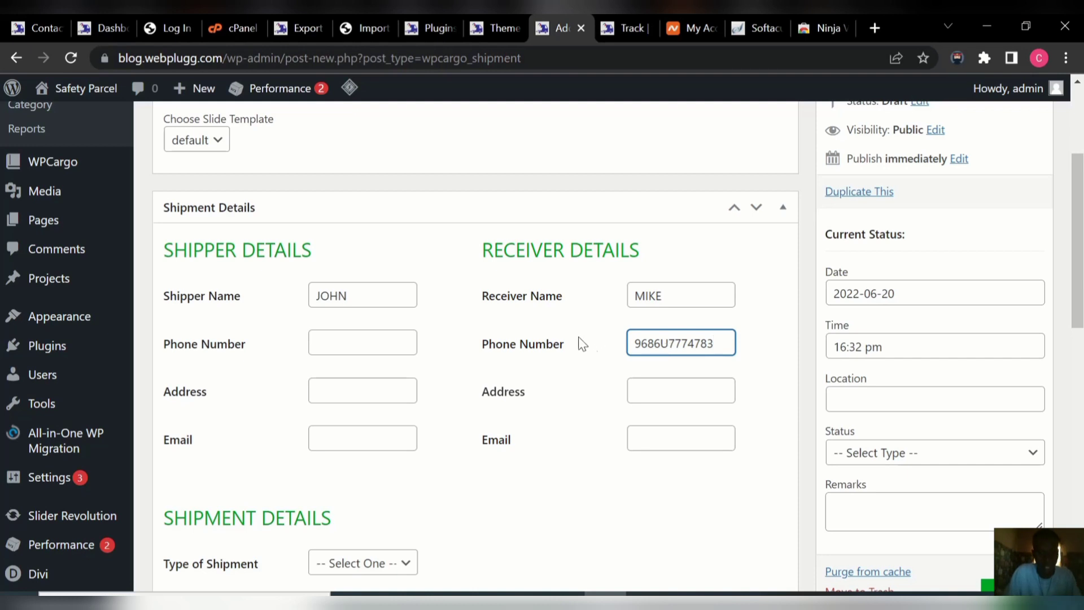
left_click(383, 350)
type("9485UHUF")
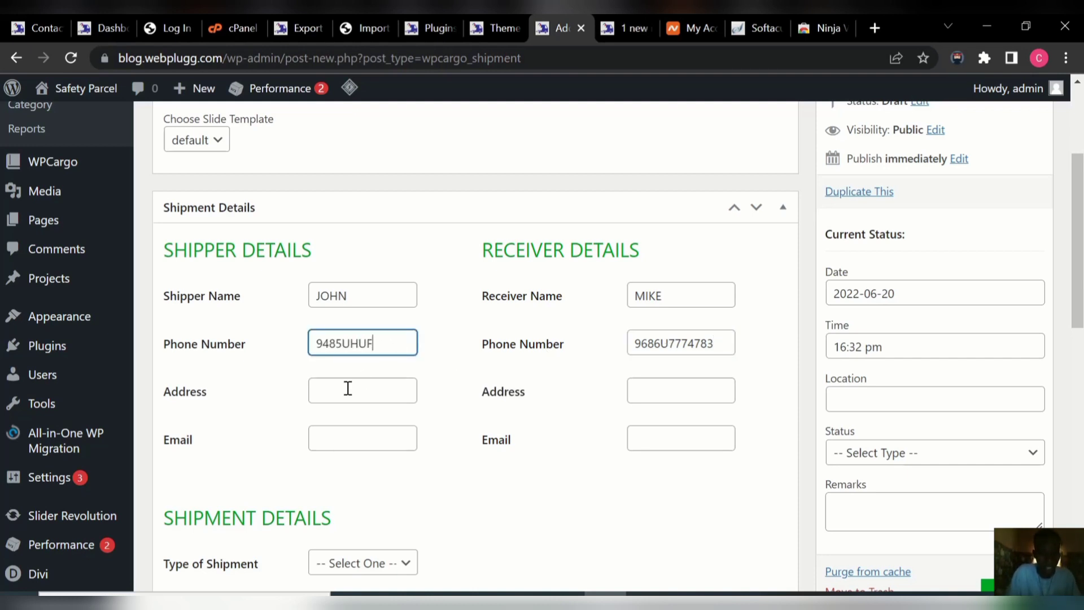
Set shipper address GERMANY and receiver address RUSSIA, and fill in both e-mail fields.
left_click(348, 388)
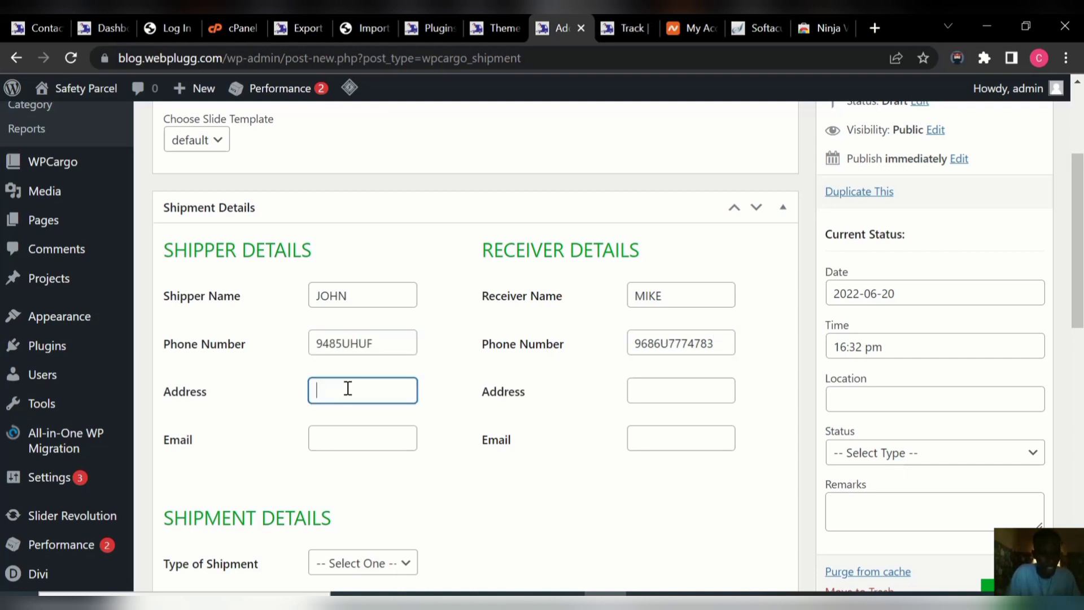
type("GERMA")
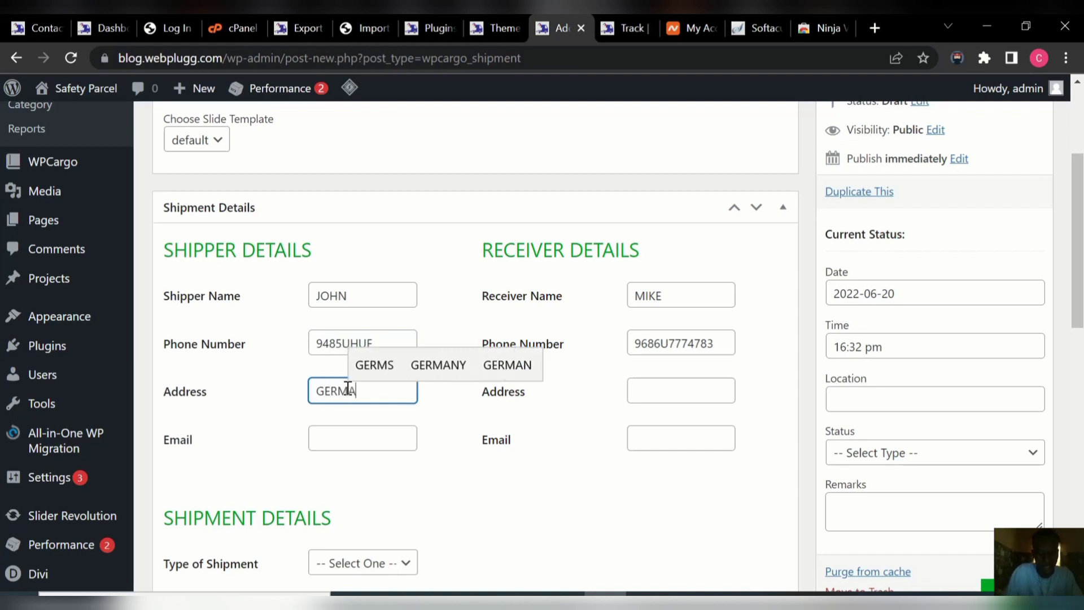
type("NY")
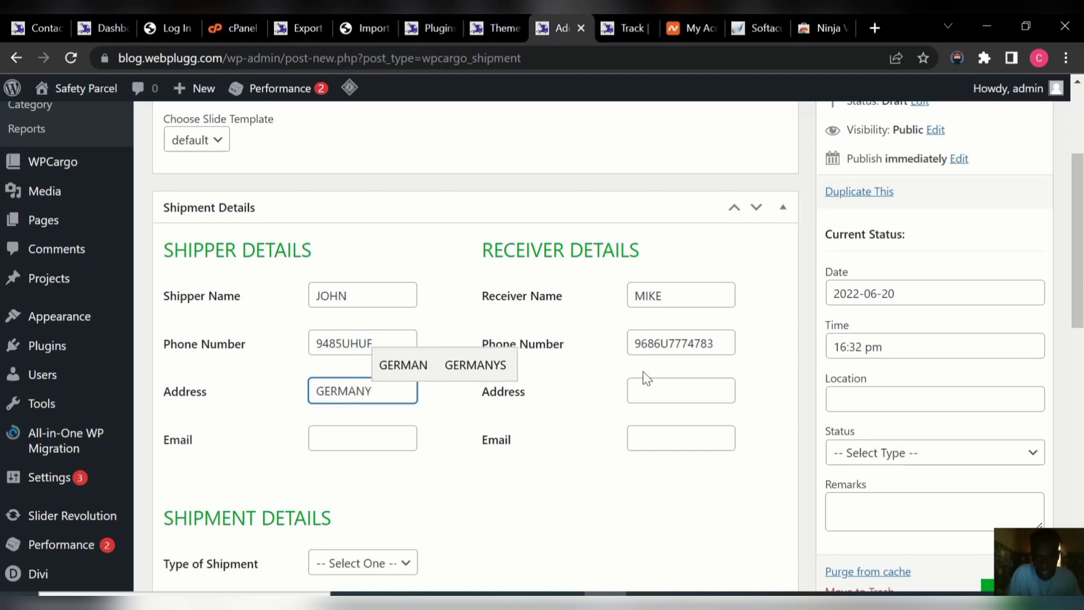
left_click(655, 390)
type("RUSSIA")
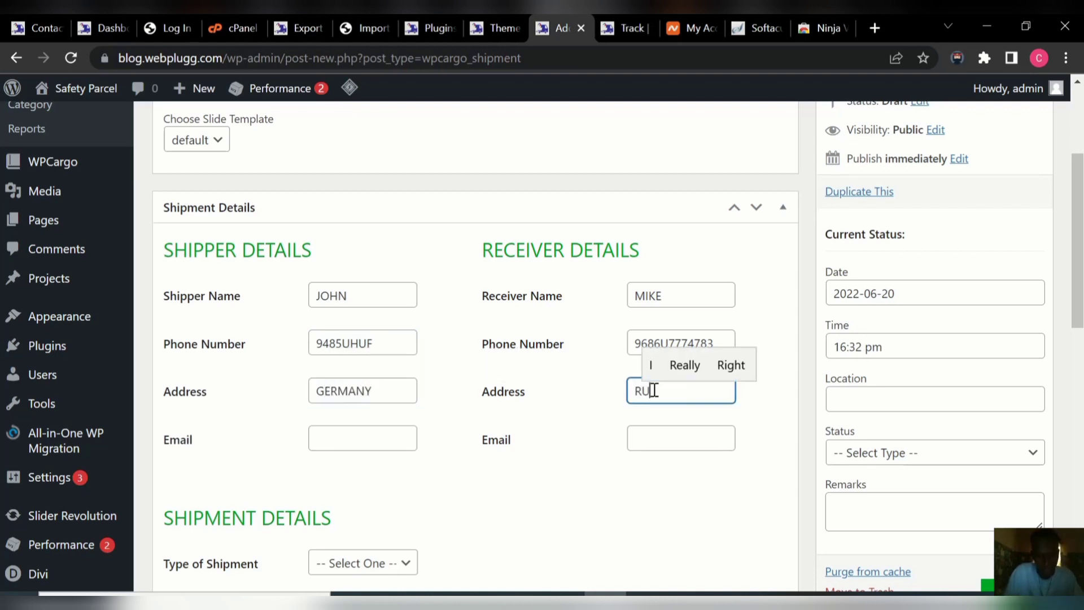
left_click(675, 439)
type("JDJDJ")
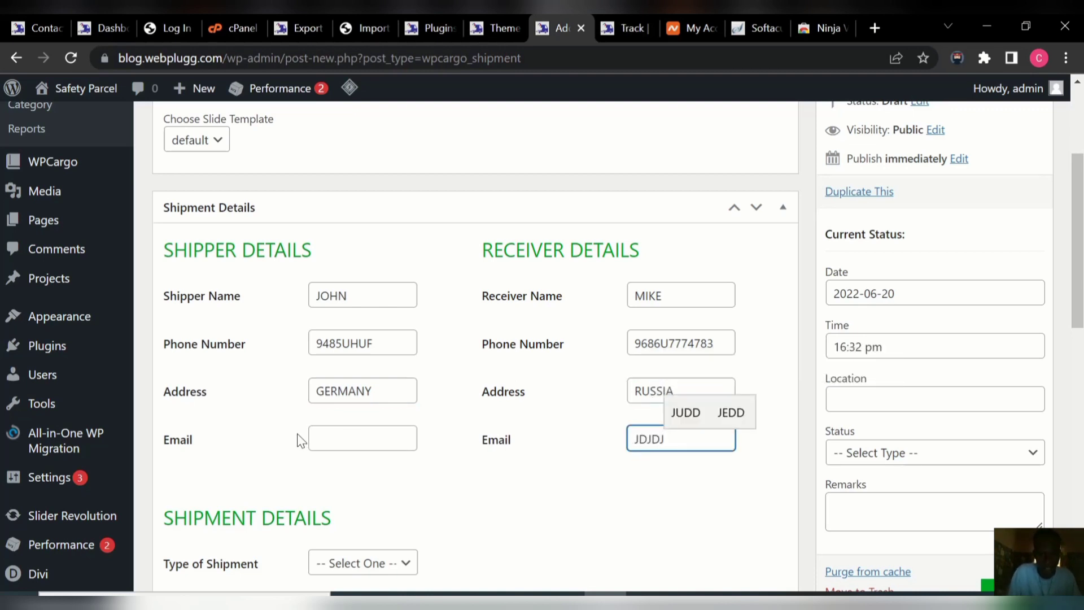
left_click(314, 436)
type("EUDHEFUH")
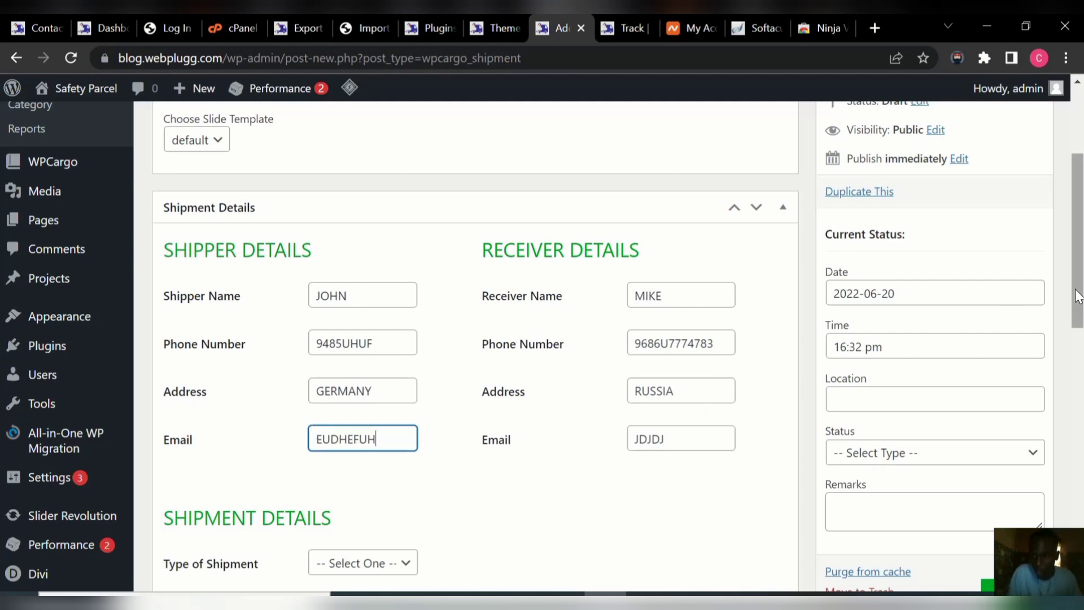
scroll(1078, 296, "down", 6)
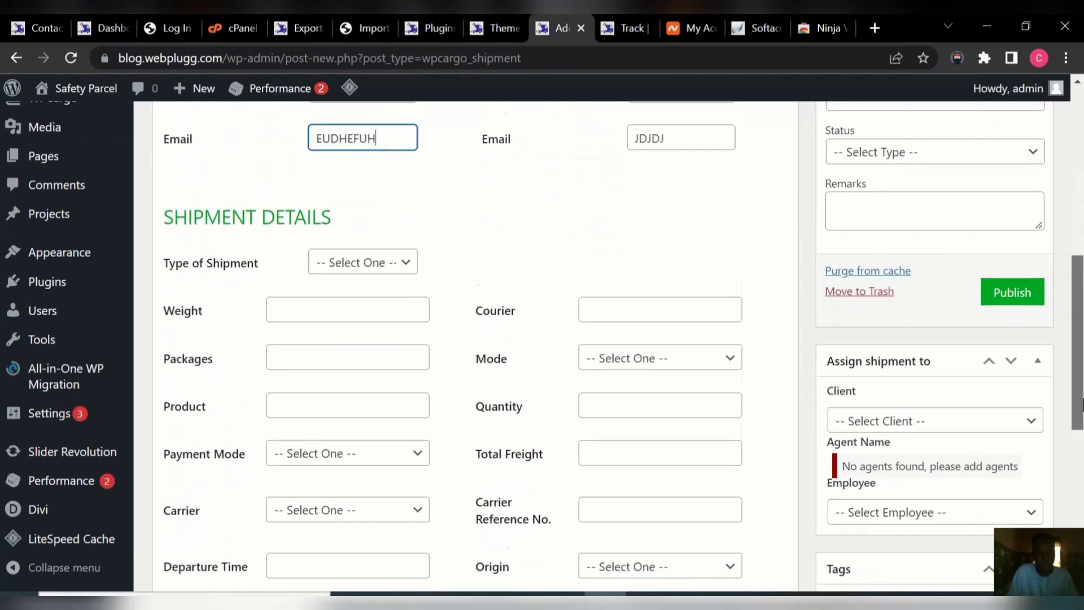
Enter weight 49K, packages DOG, product ANIMAL, courier FASTWAY, quantity 5 and total freight 450K.
left_click(333, 293)
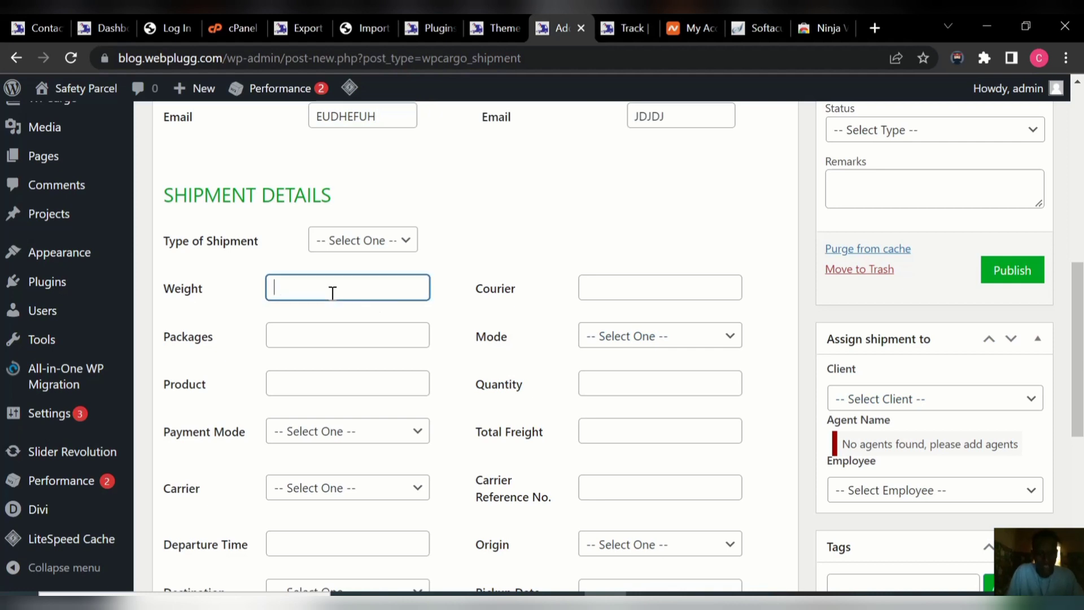
type("49KG")
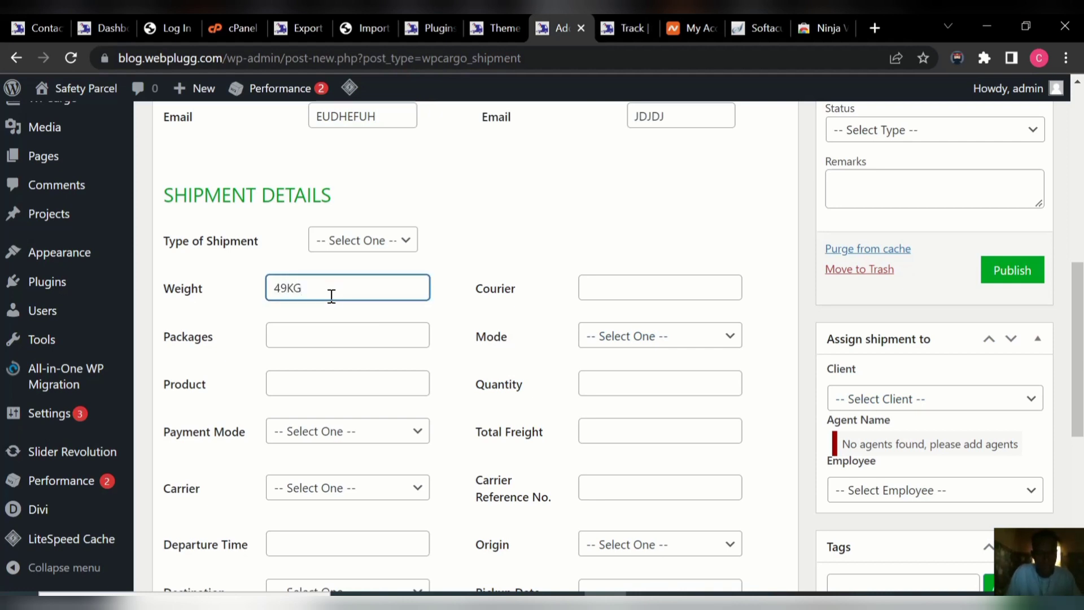
left_click(316, 334)
type("D")
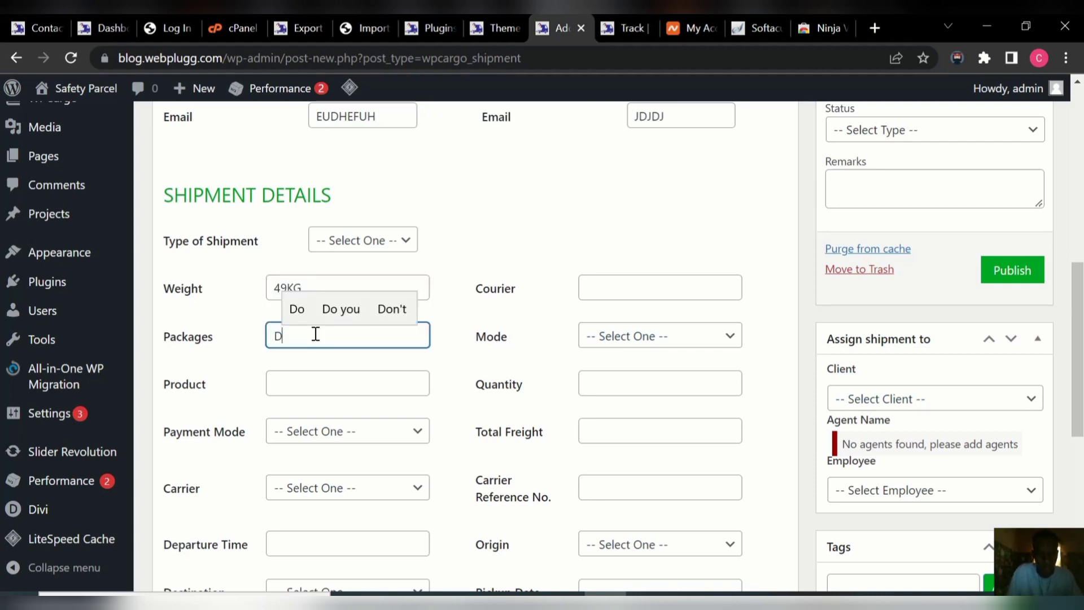
type("OG")
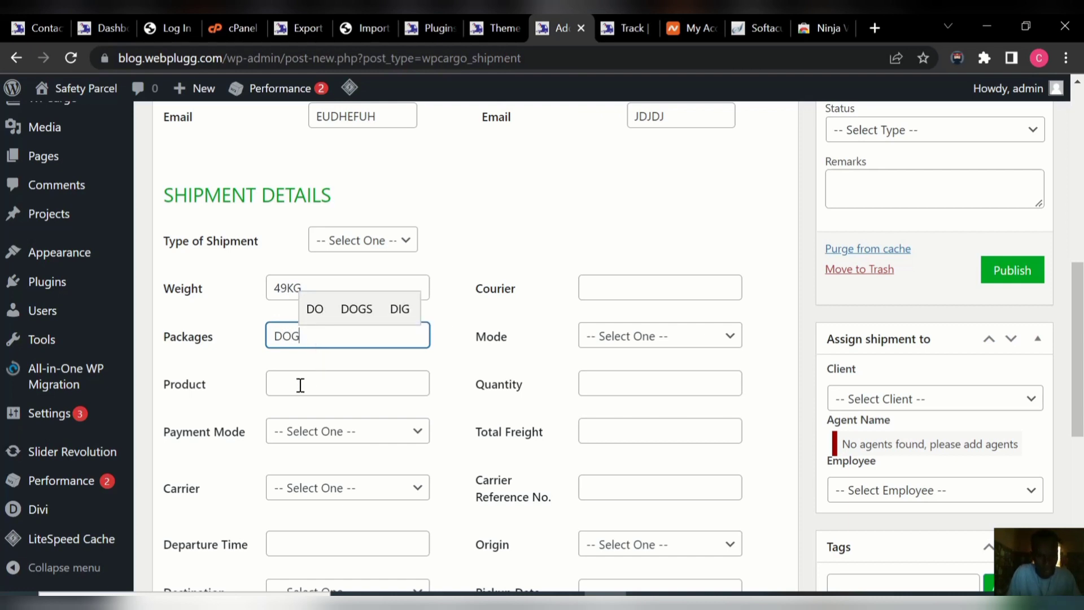
left_click(300, 384)
type("ANIMAL")
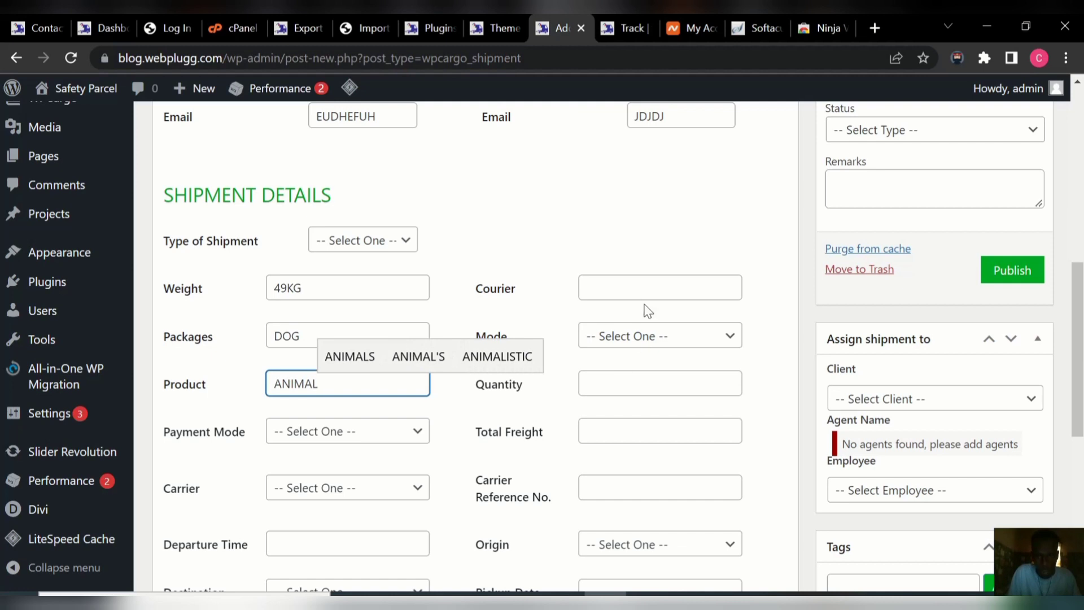
left_click(644, 285)
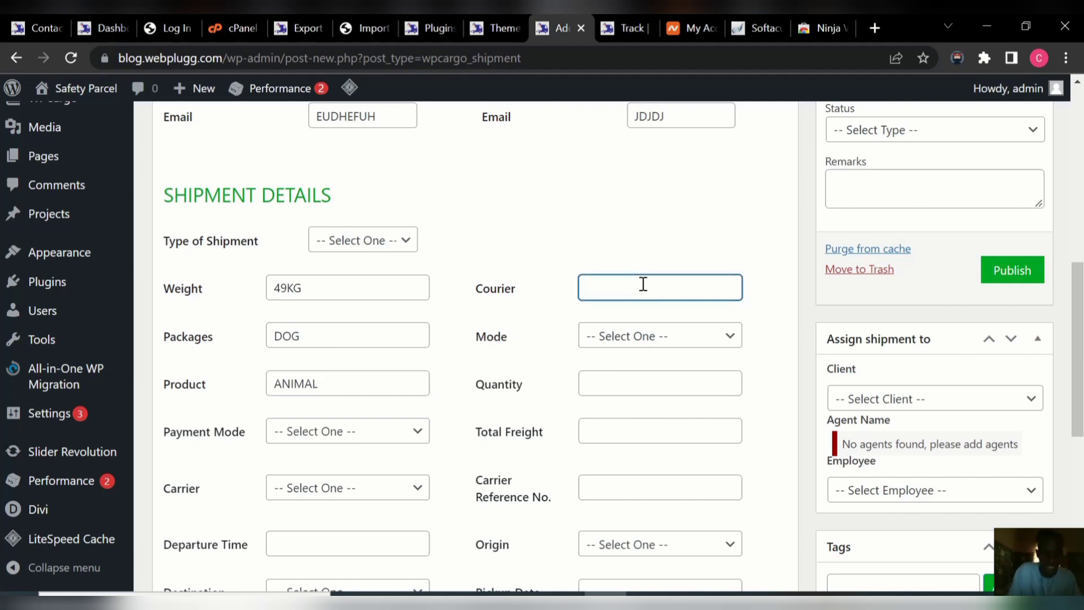
type("FAST")
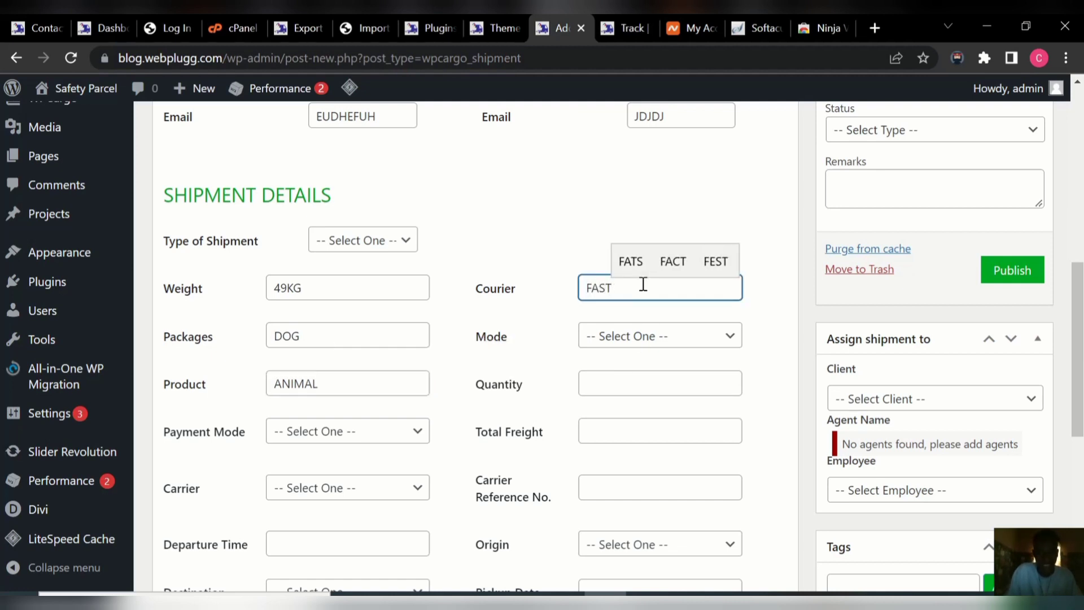
type("WAY")
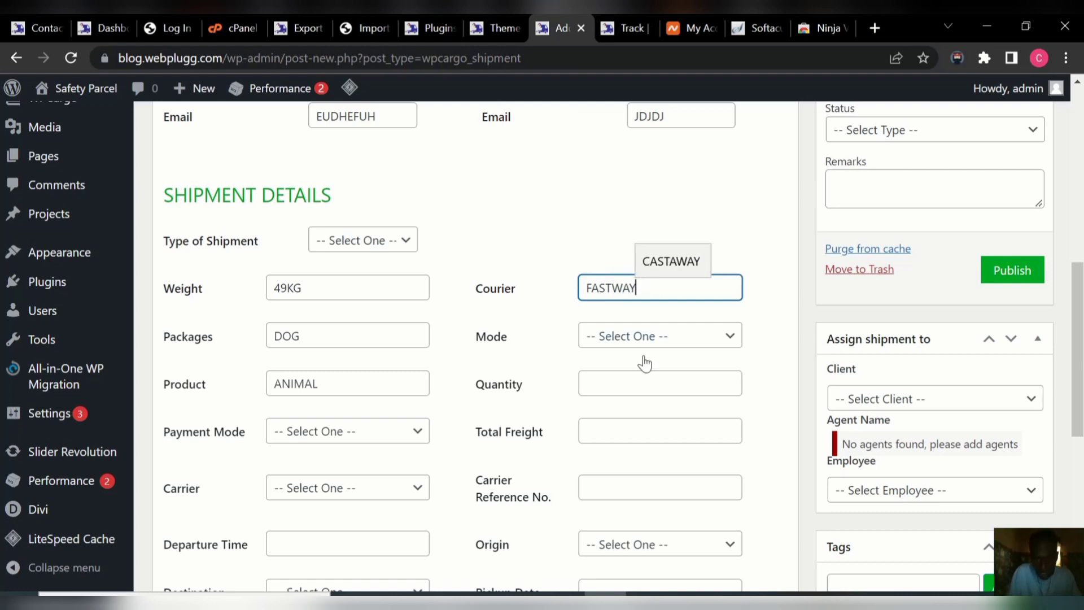
left_click(627, 381)
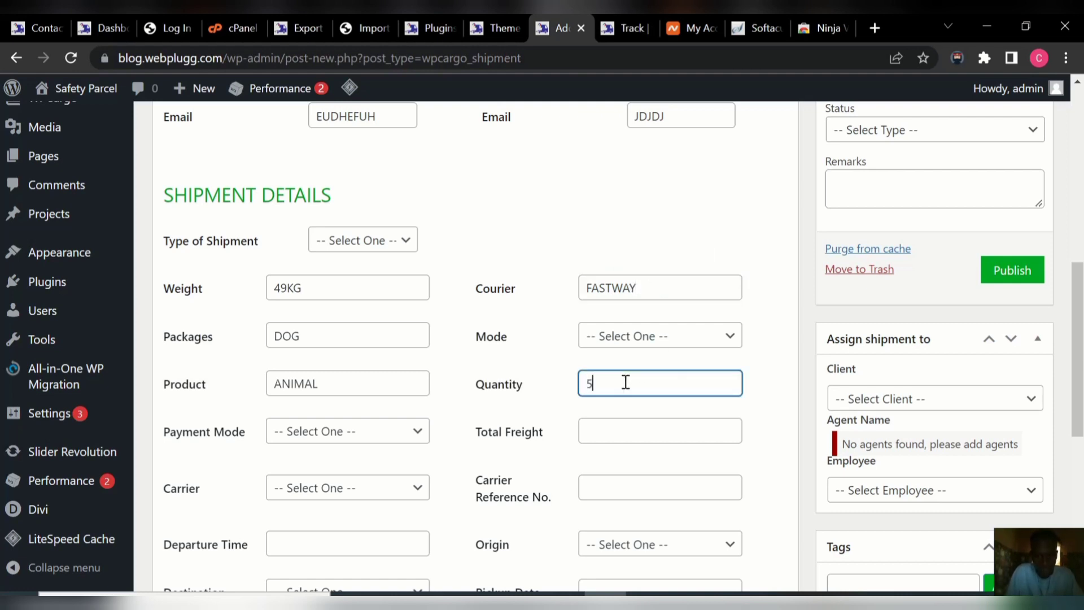
left_click(617, 435)
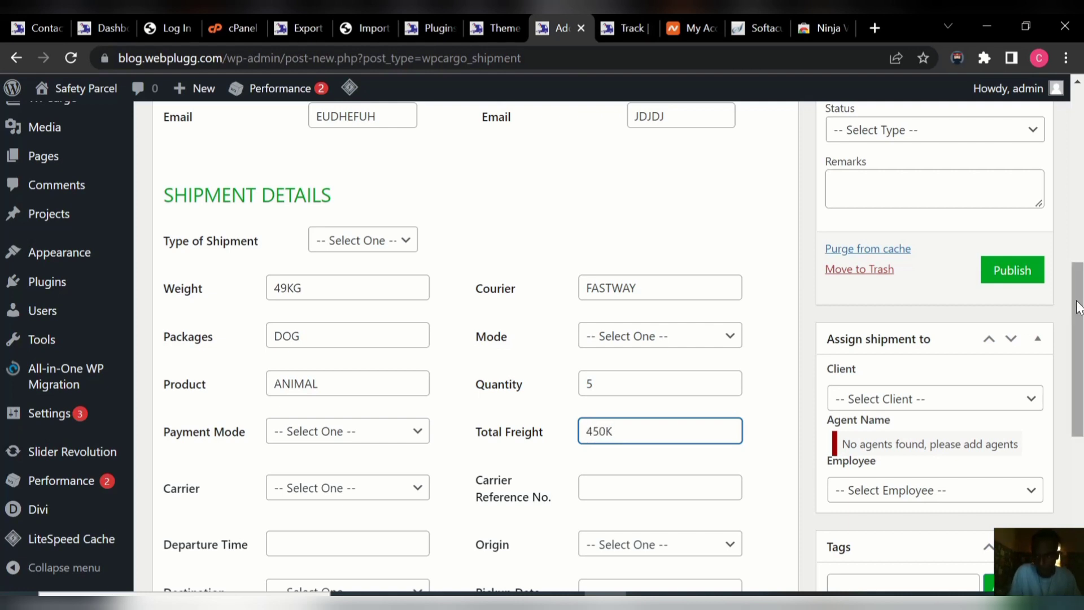
left_click_drag(1078, 308, 1083, 395)
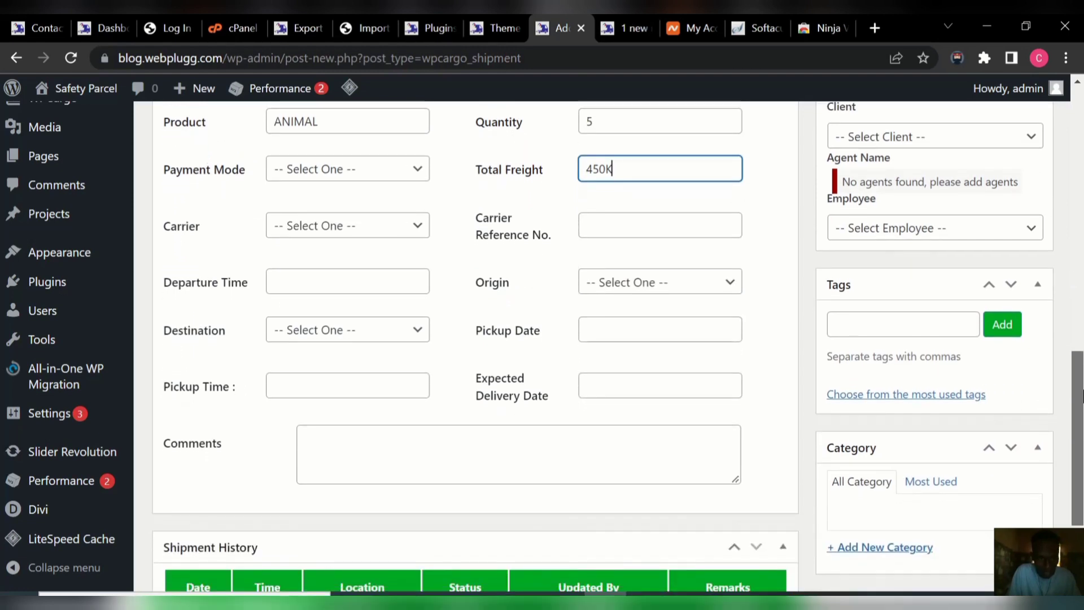
Set departure time 18:00 and origin Argentina.
left_click(350, 281)
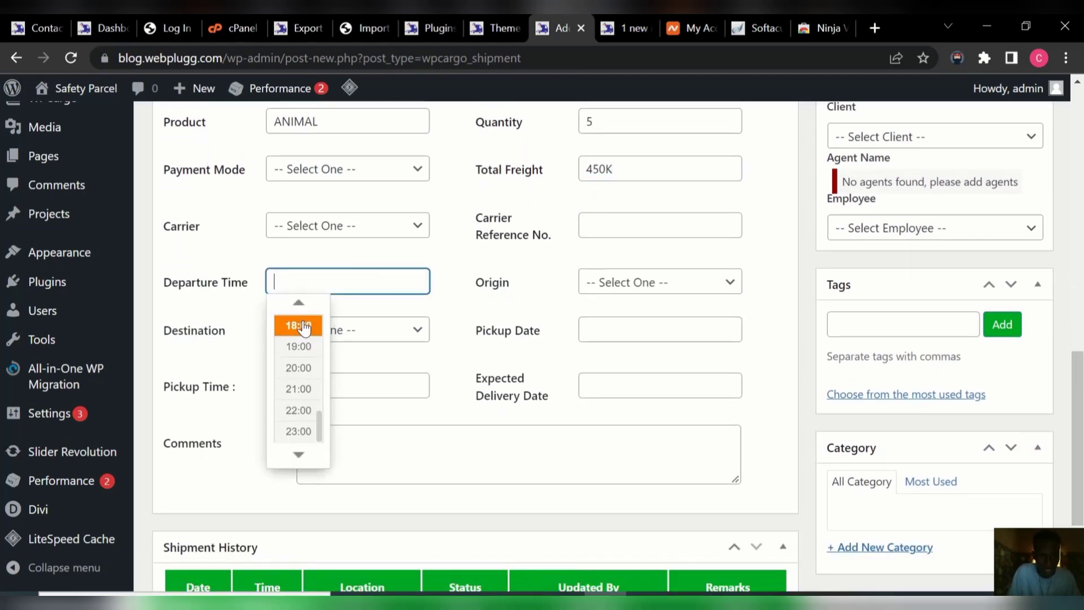
left_click(298, 325)
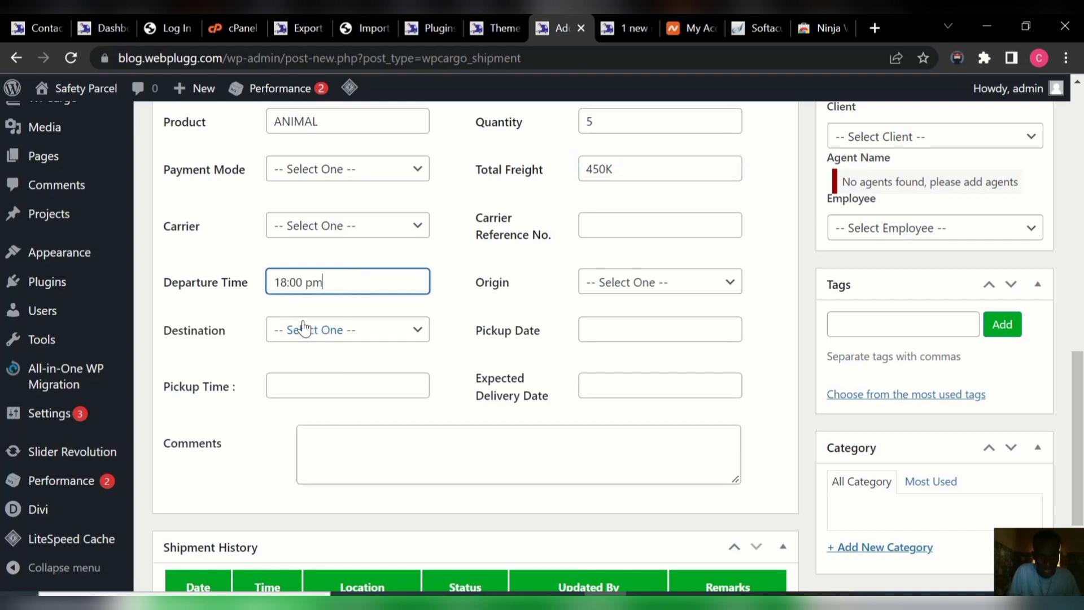
left_click(648, 282)
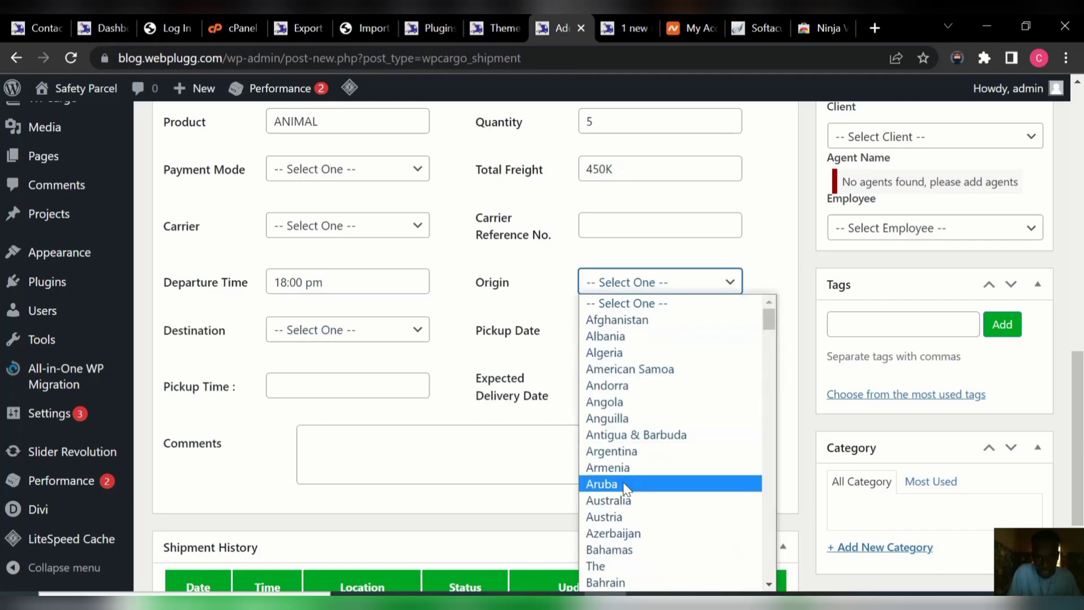
left_click(647, 452)
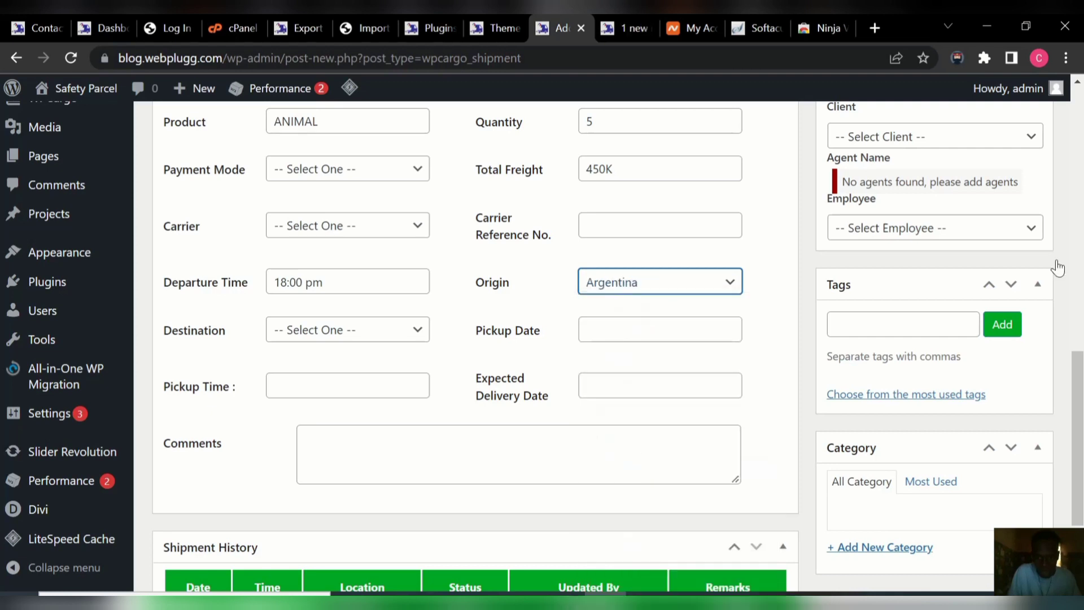
mouse_move(1079, 392)
left_mouse_down()
mouse_move(1079, 443)
mouse_move(1081, 402)
left_mouse_up()
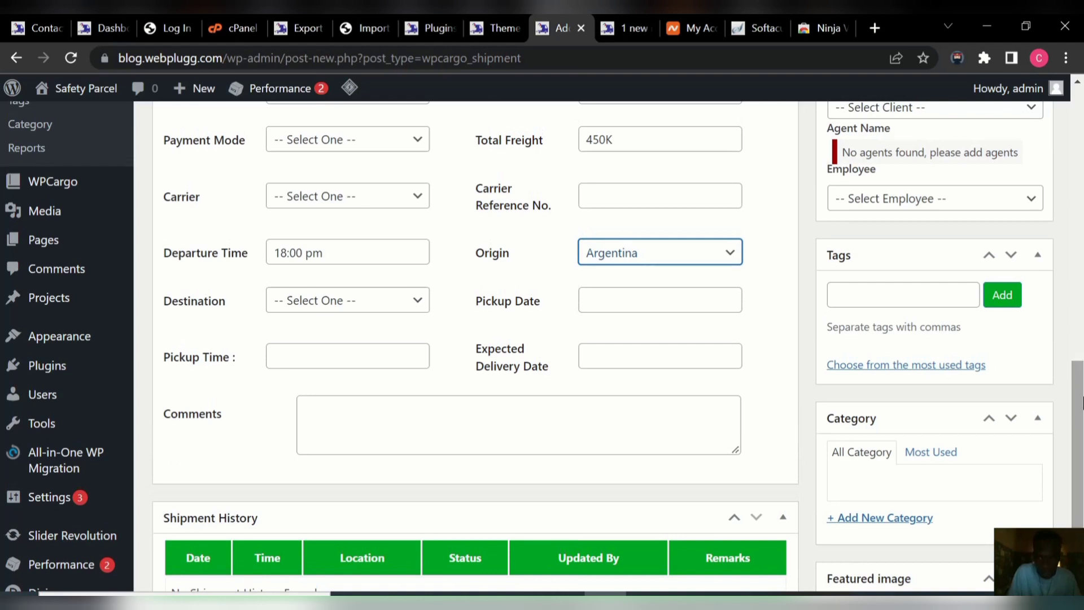
Set pickup time 20:00, destination Bahamas and pickup date 21 June 2022.
left_click(355, 355)
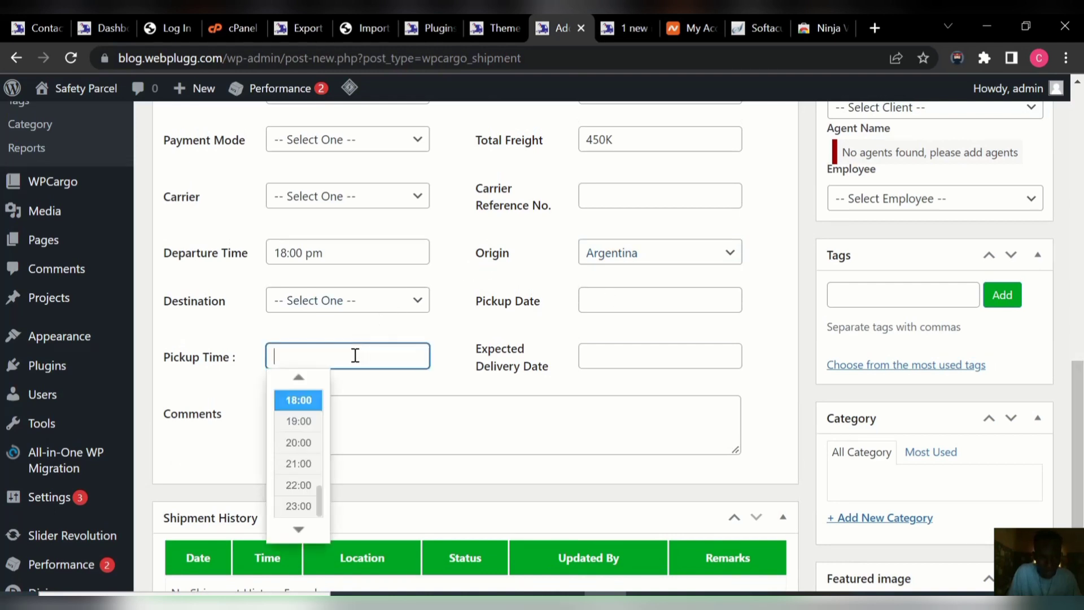
left_click(299, 444)
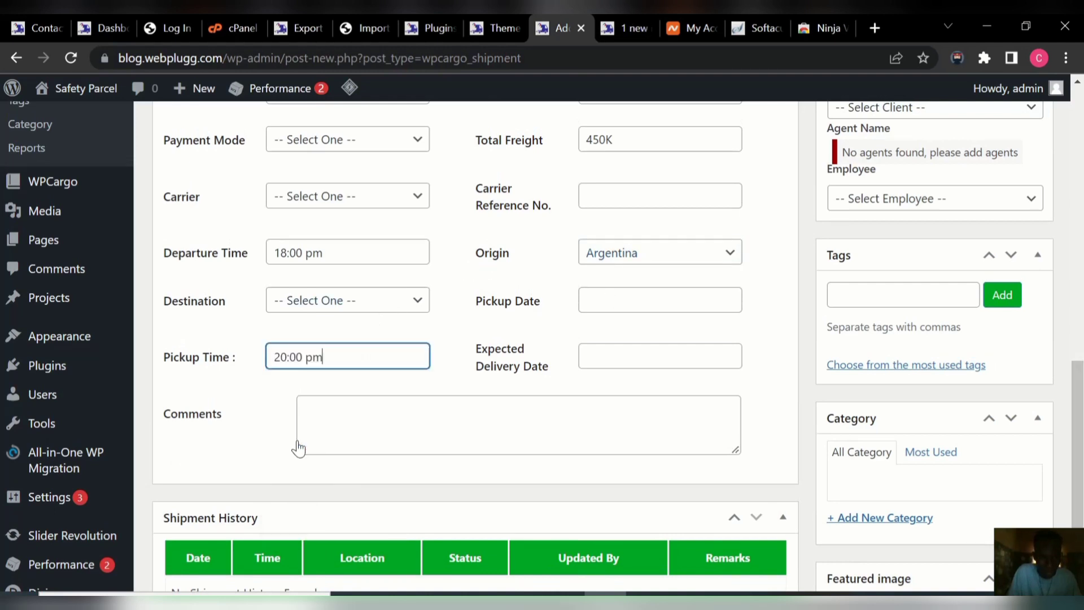
left_click(394, 308)
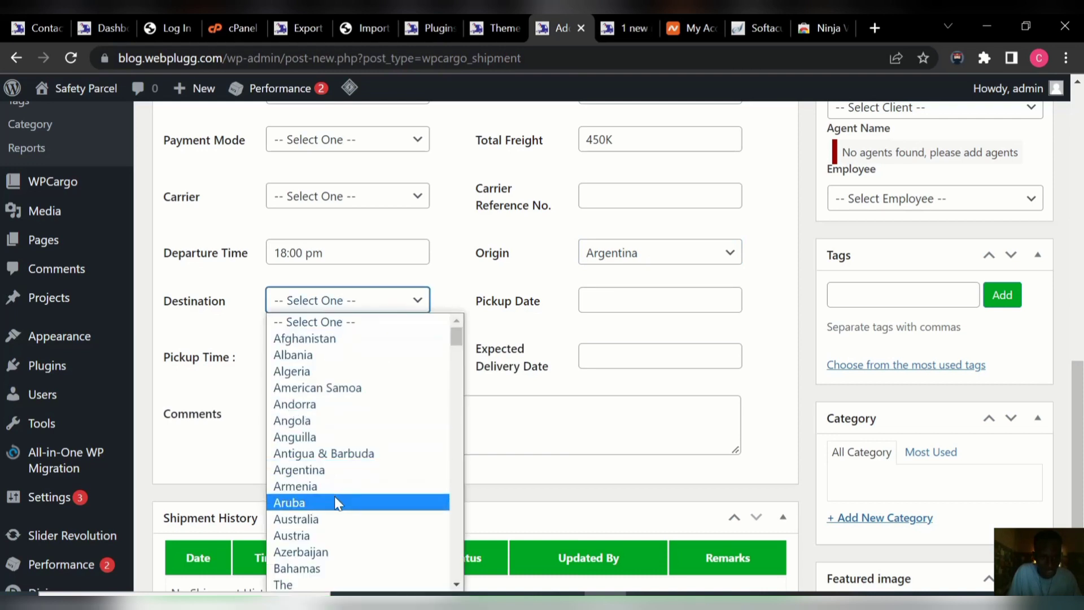
left_click(326, 566)
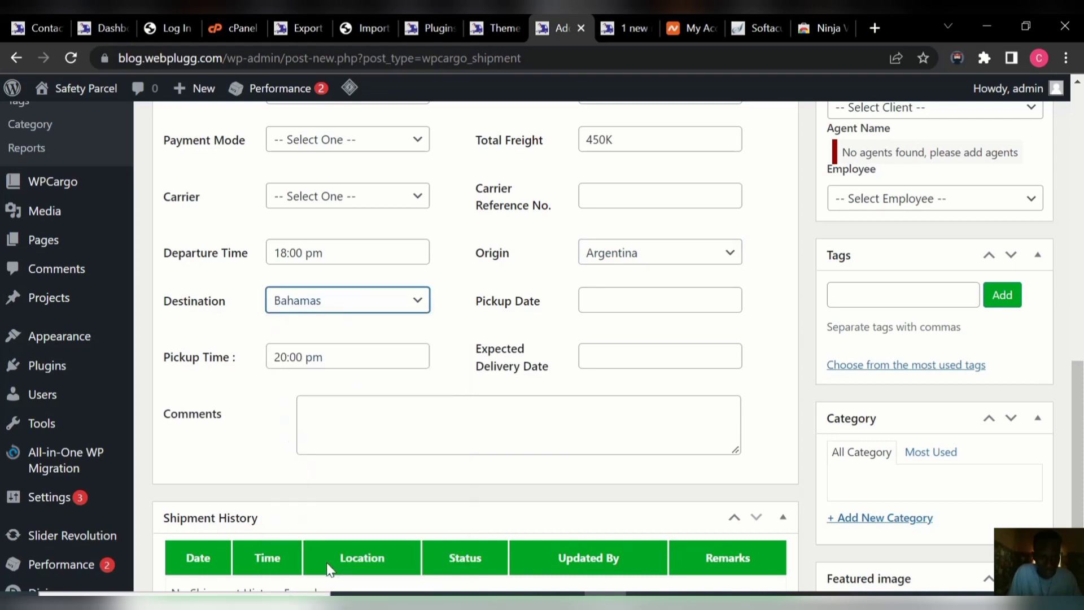
left_click(652, 295)
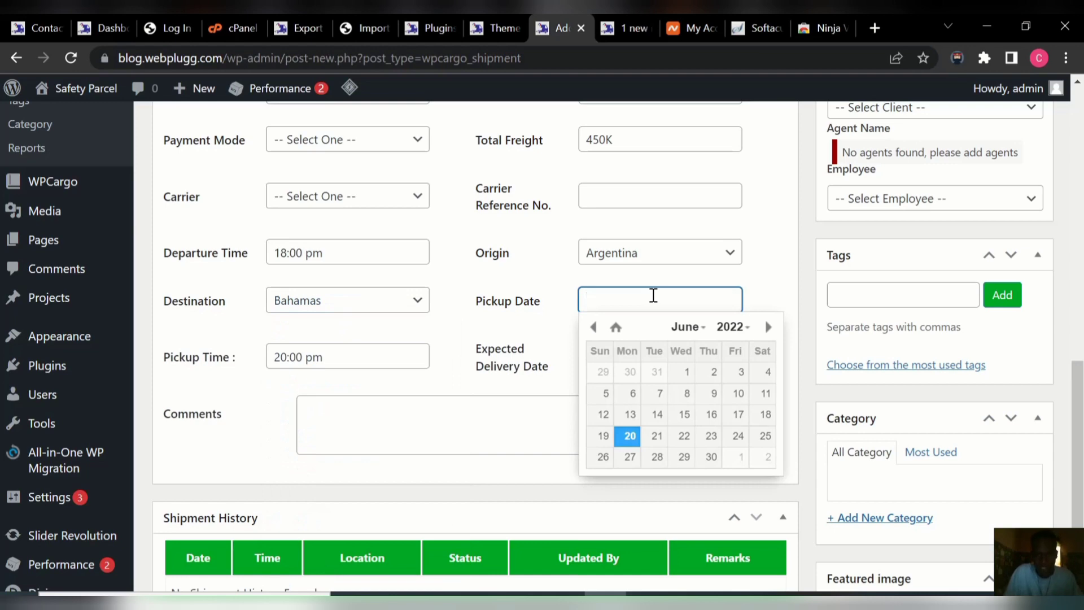
left_click(657, 436)
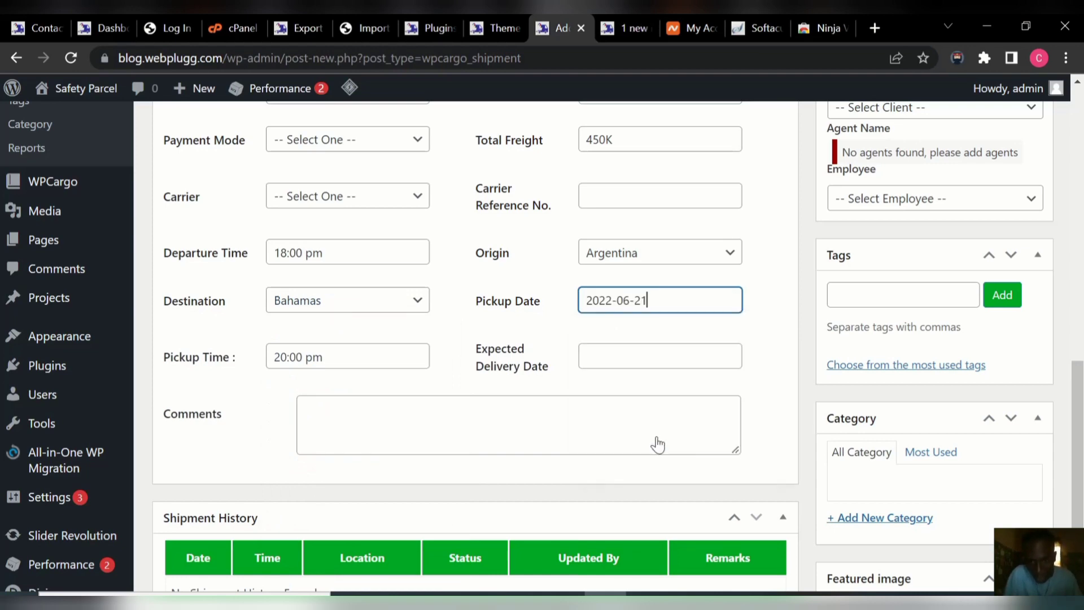
left_click_drag(1079, 431, 1075, 136)
double_click(420, 223)
key("ctrl+c")
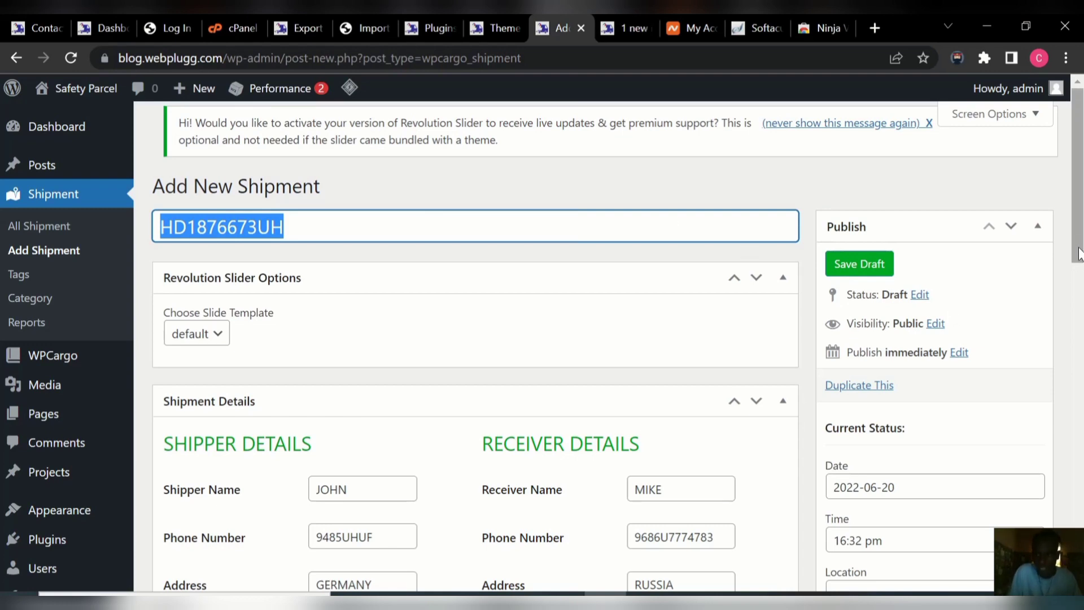
left_click_drag(1078, 253, 1078, 406)
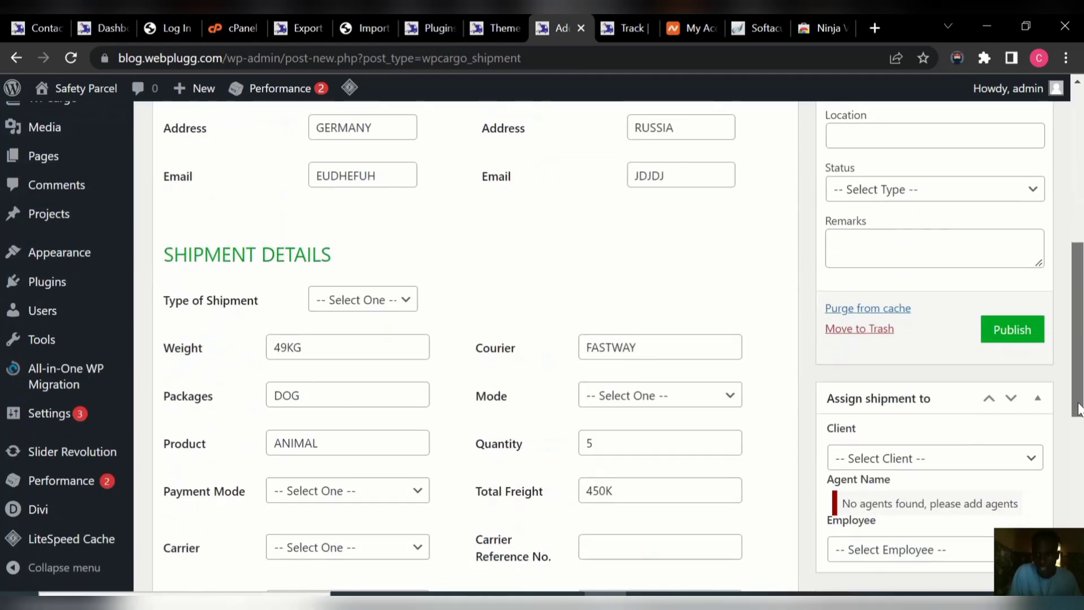
left_click(1003, 336)
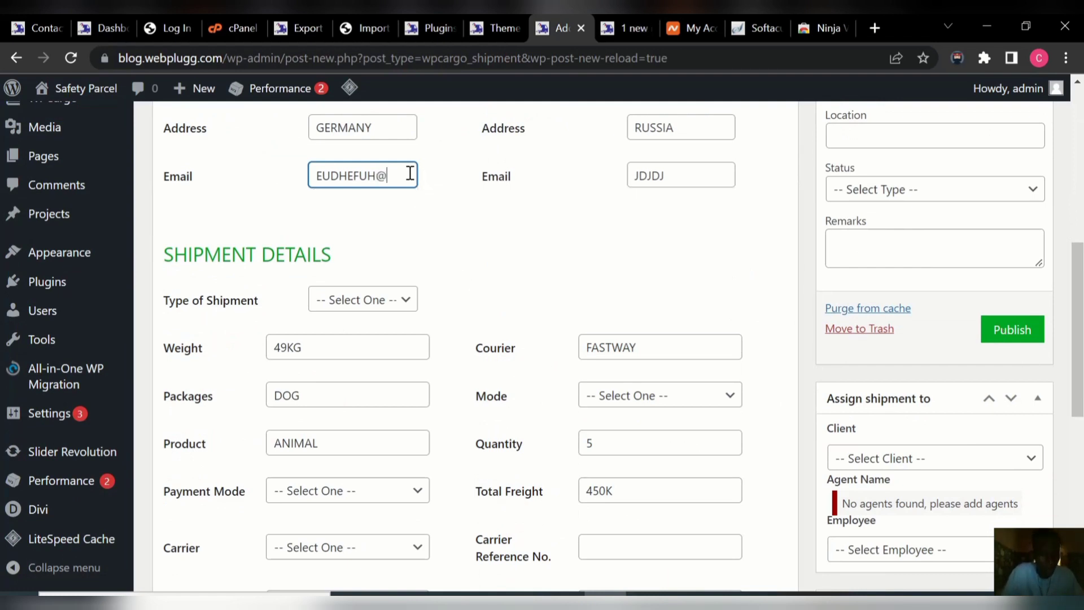
type("GMAIL")
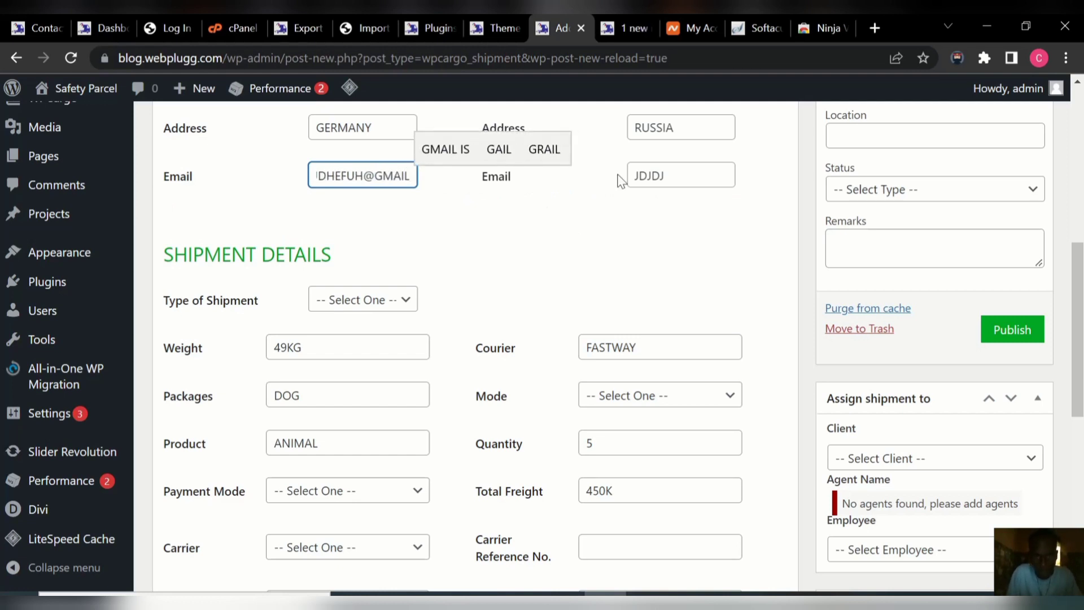
left_click(669, 175)
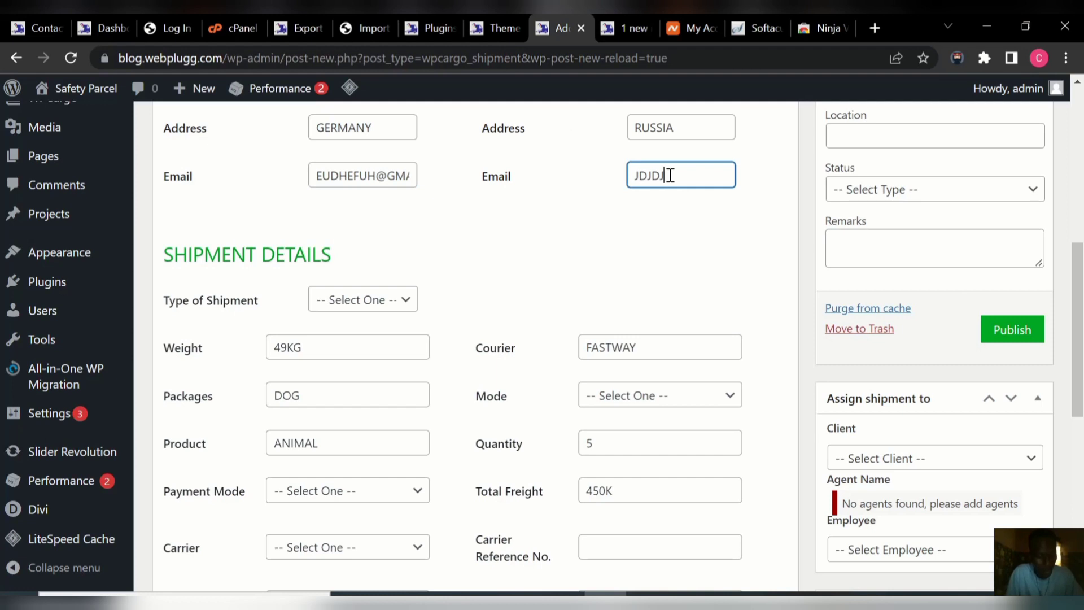
type("@MAI")
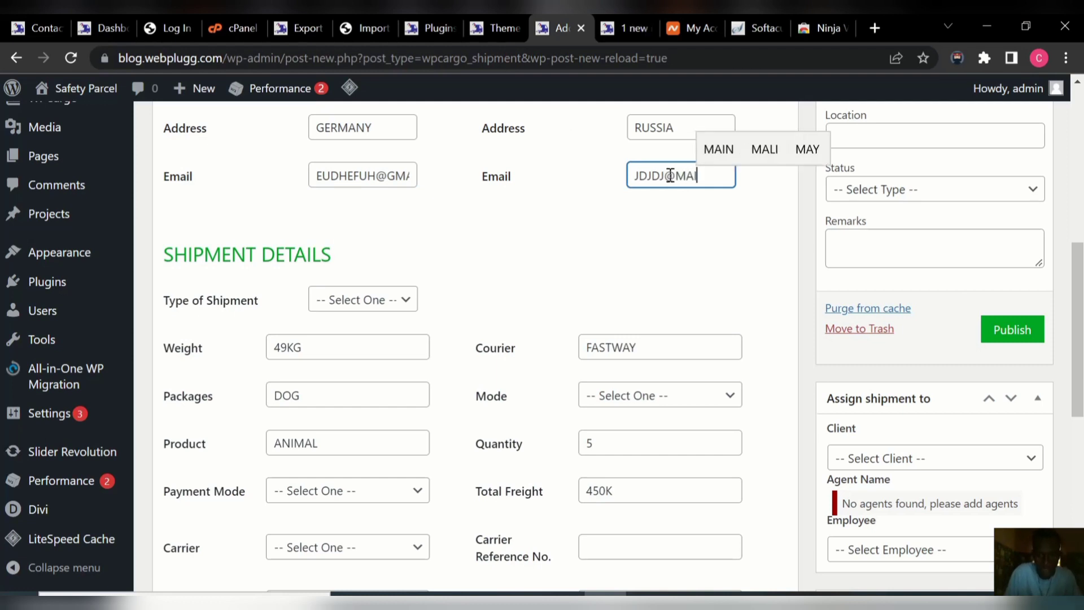
type("L")
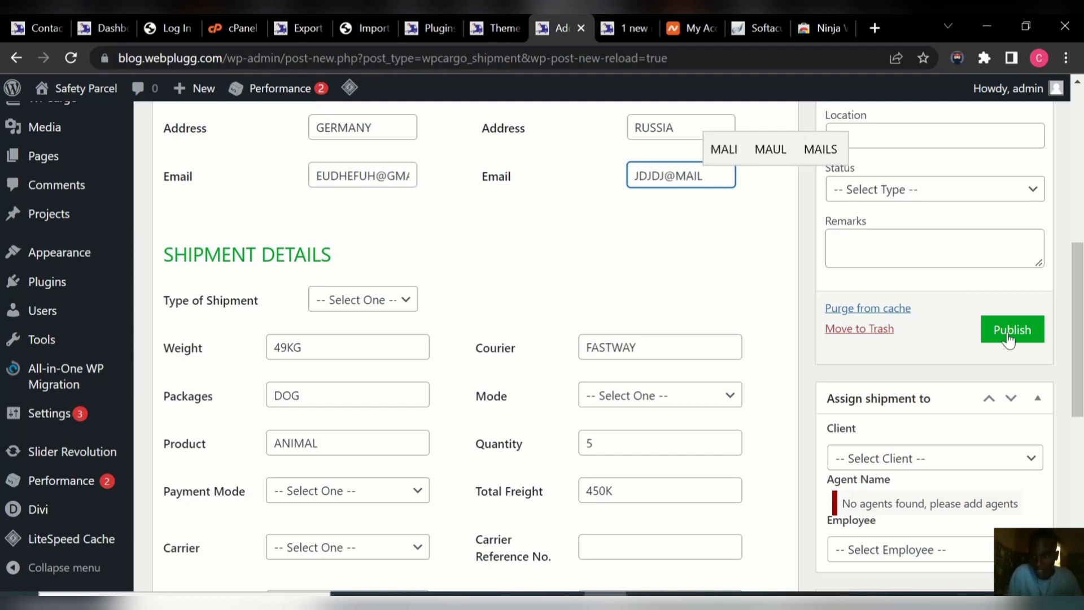
left_click(1009, 333)
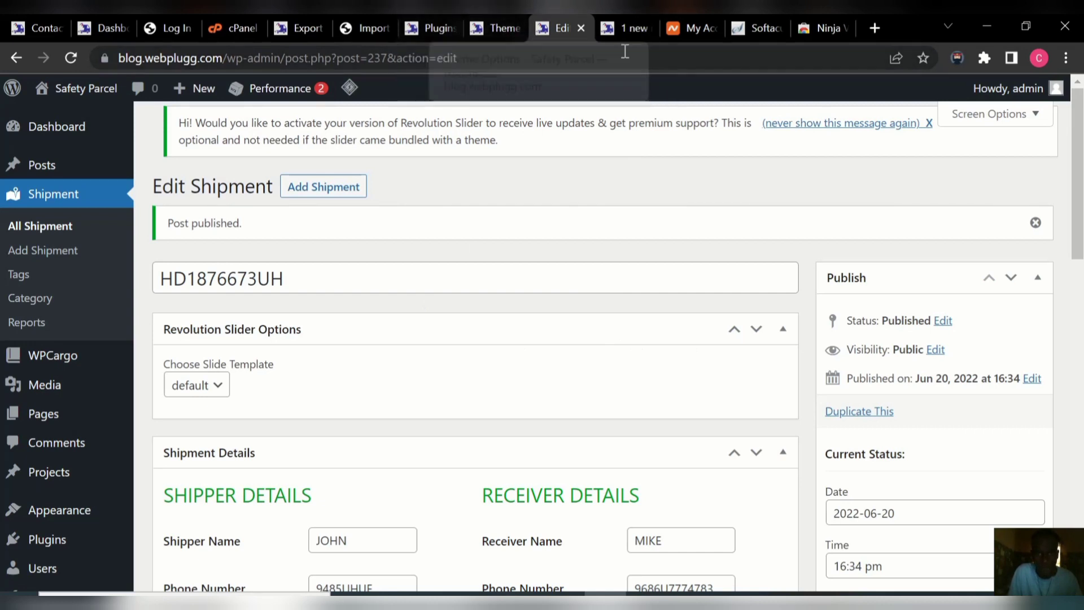
Track the new shipment's consignment number on the Track page and review its shipper and receiver details.
left_click(628, 25)
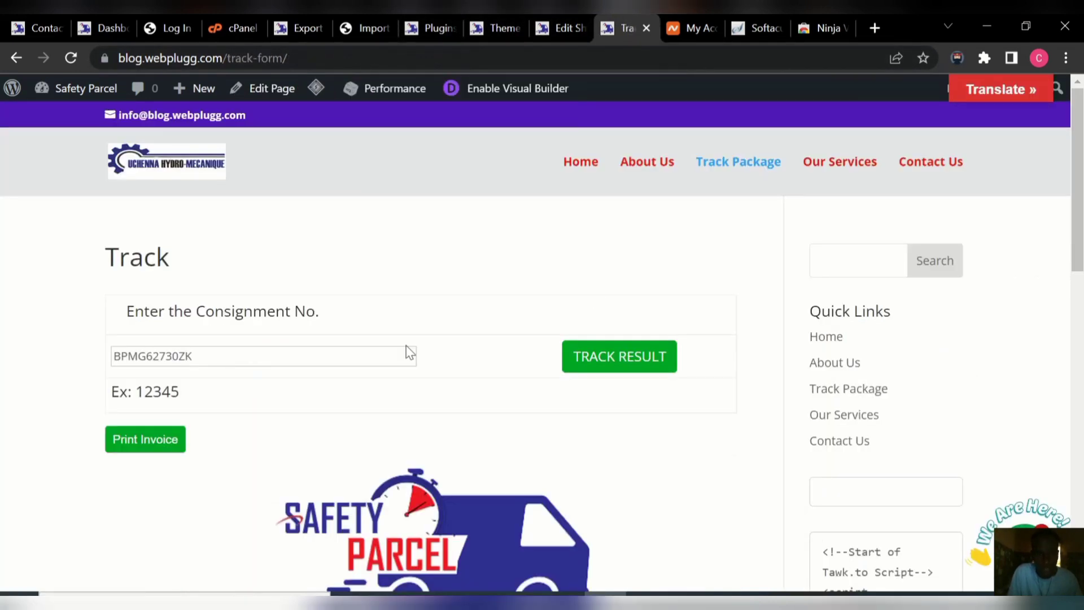
left_click(368, 359)
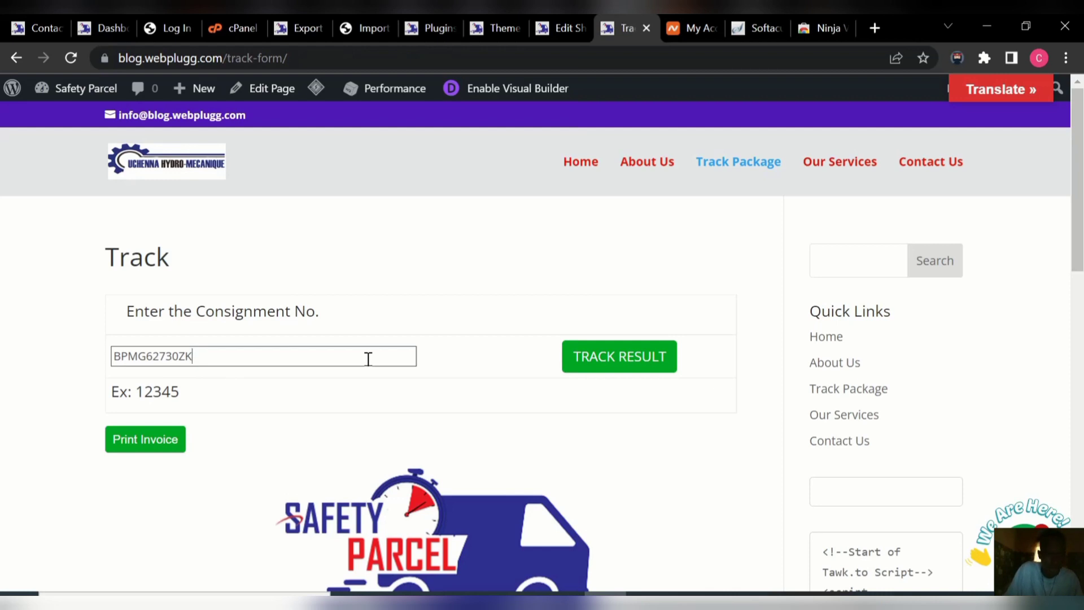
key("BackSpace")
key("BackSpace")
key("BackSpace")
key("BackSpace")
key("BackSpace")
key("BackSpace")
key("BackSpace")
key("ctrl+v")
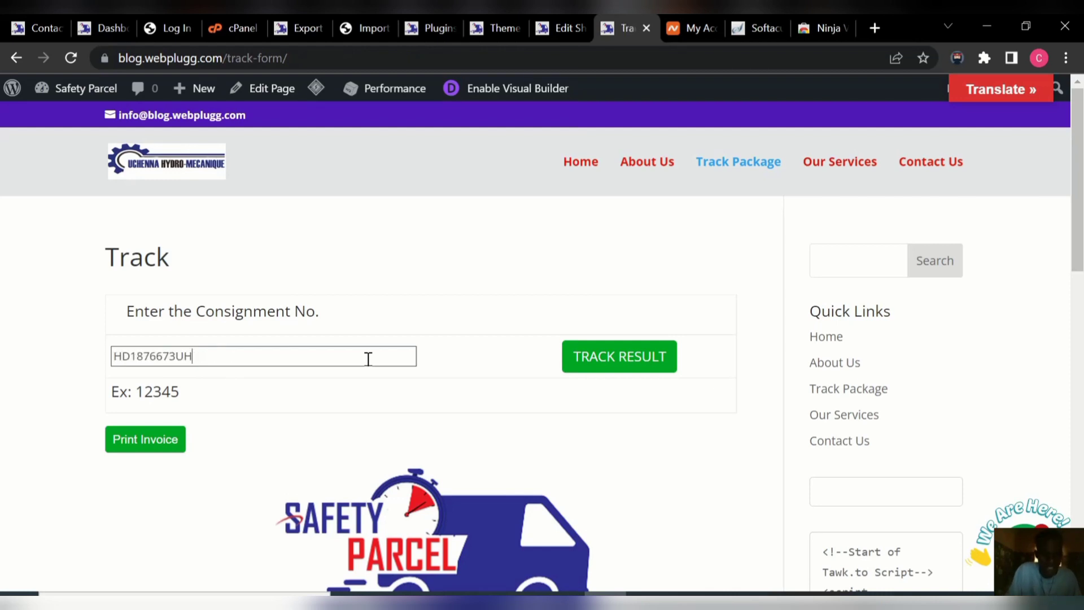
left_click(616, 364)
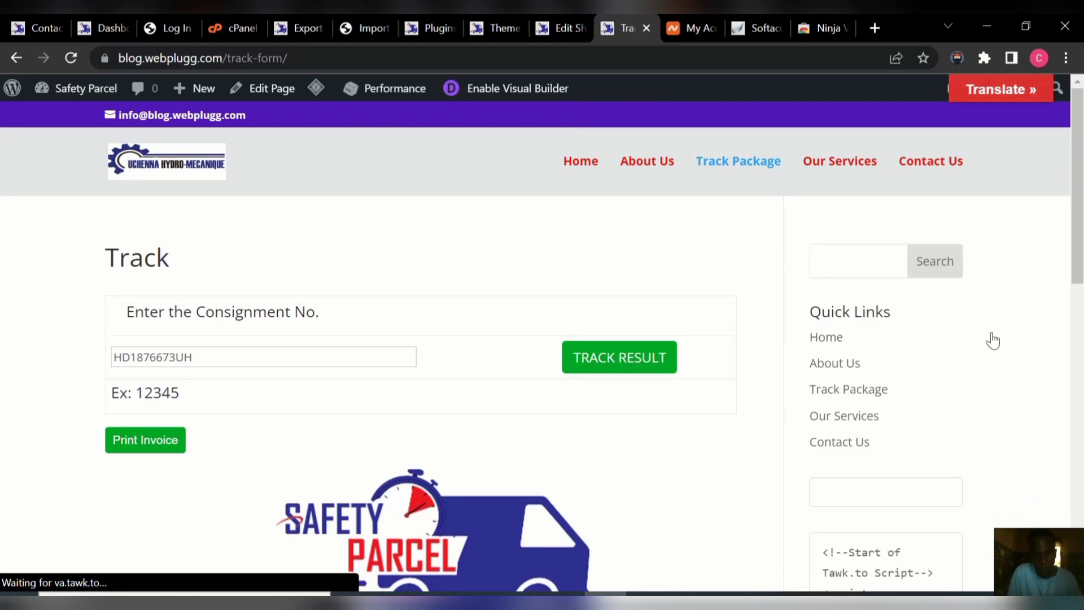
scroll(526, 391, "down", 5)
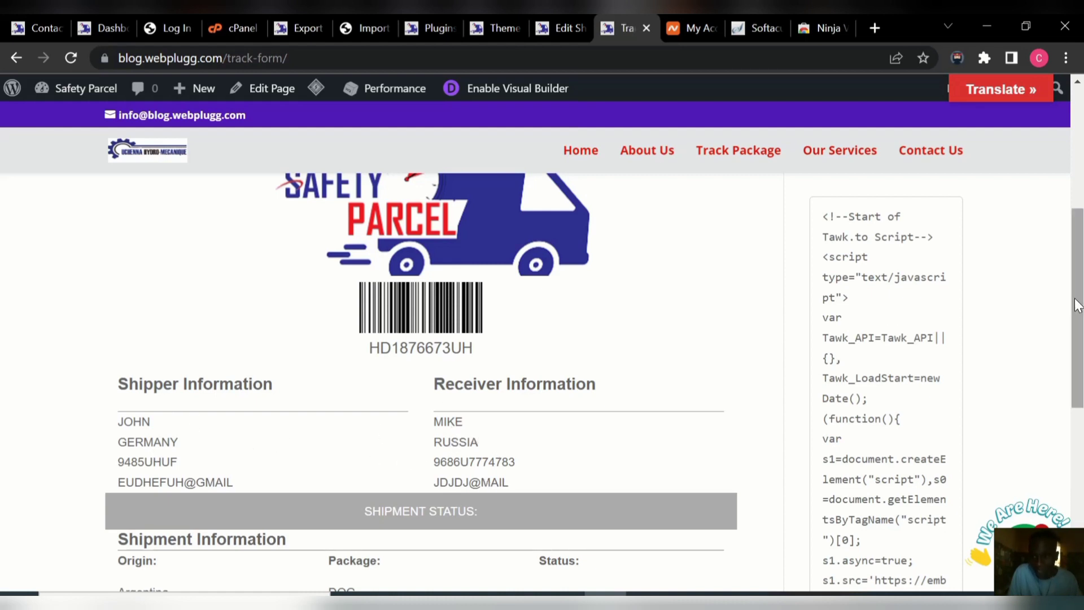
left_click_drag(1077, 305, 1081, 183)
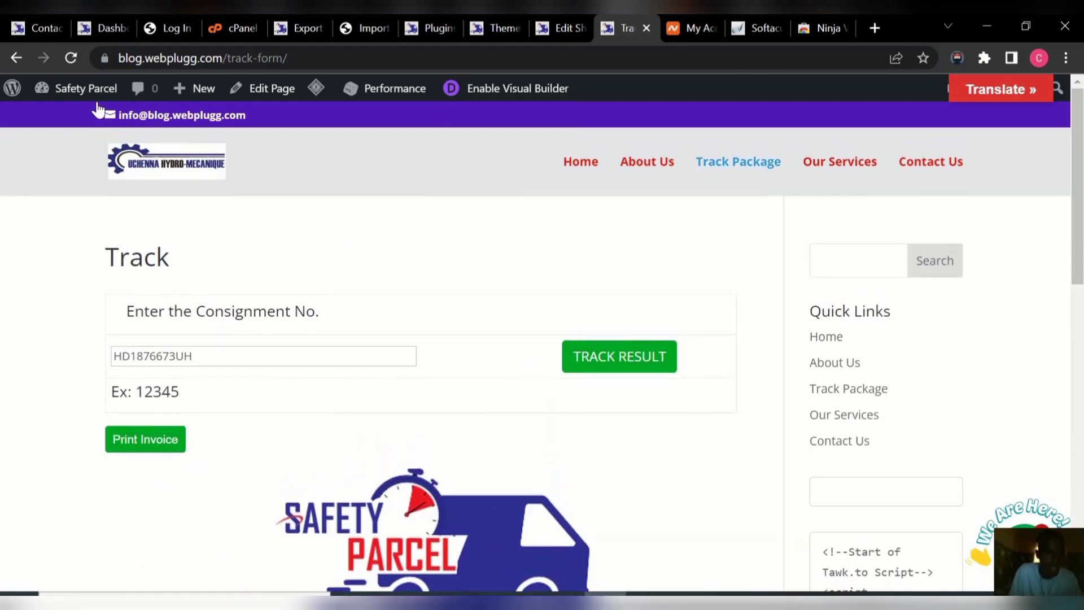
Return to the admin Dashboard, then open the public site from the admin bar.
mouse_move(75, 92)
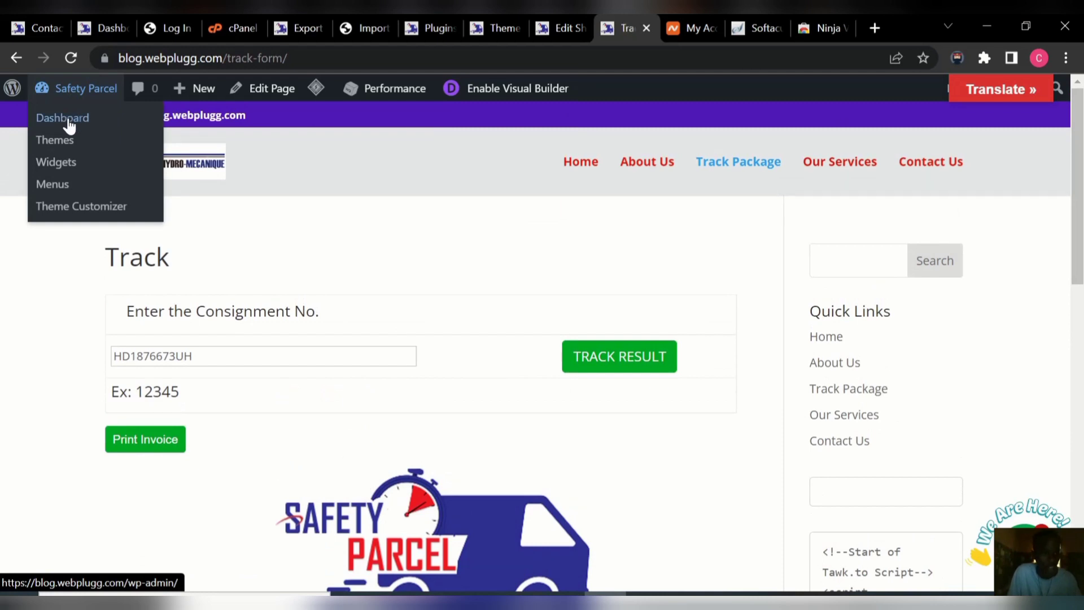
left_click(51, 121)
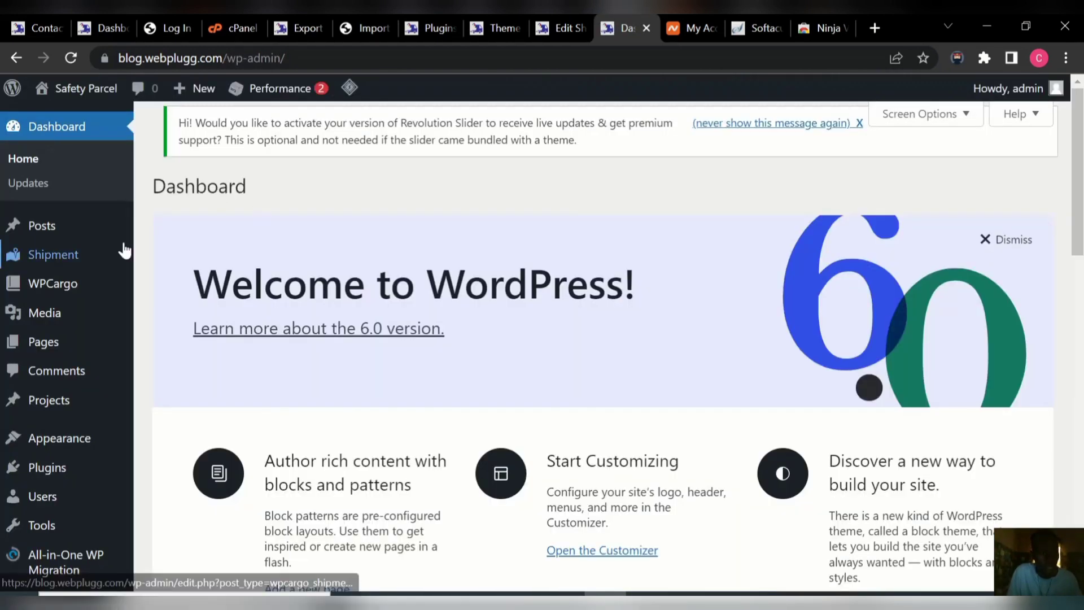
mouse_move(91, 254)
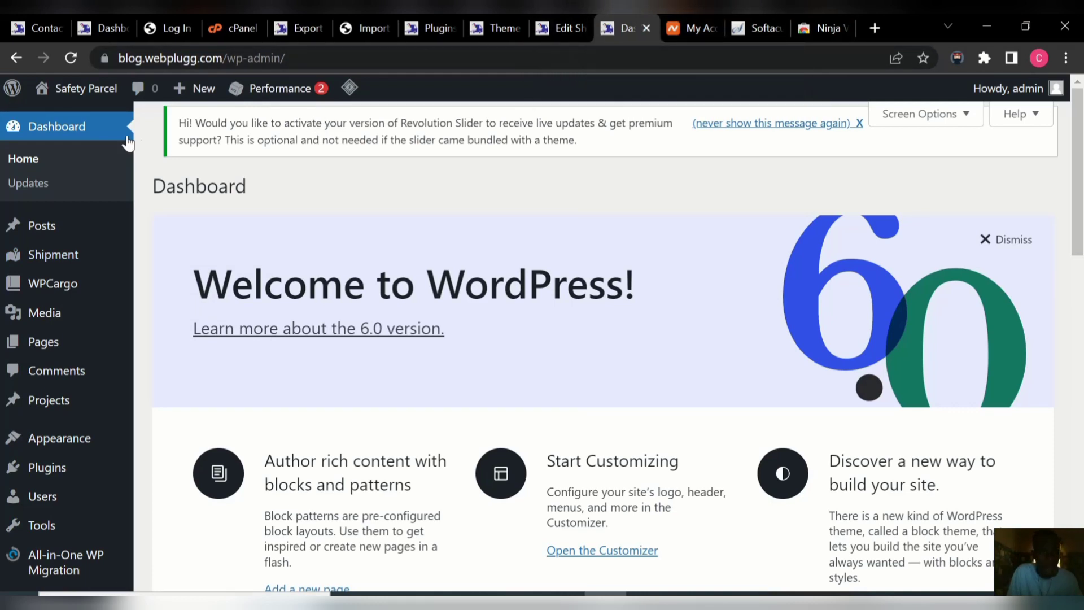
mouse_move(85, 89)
left_click(71, 126)
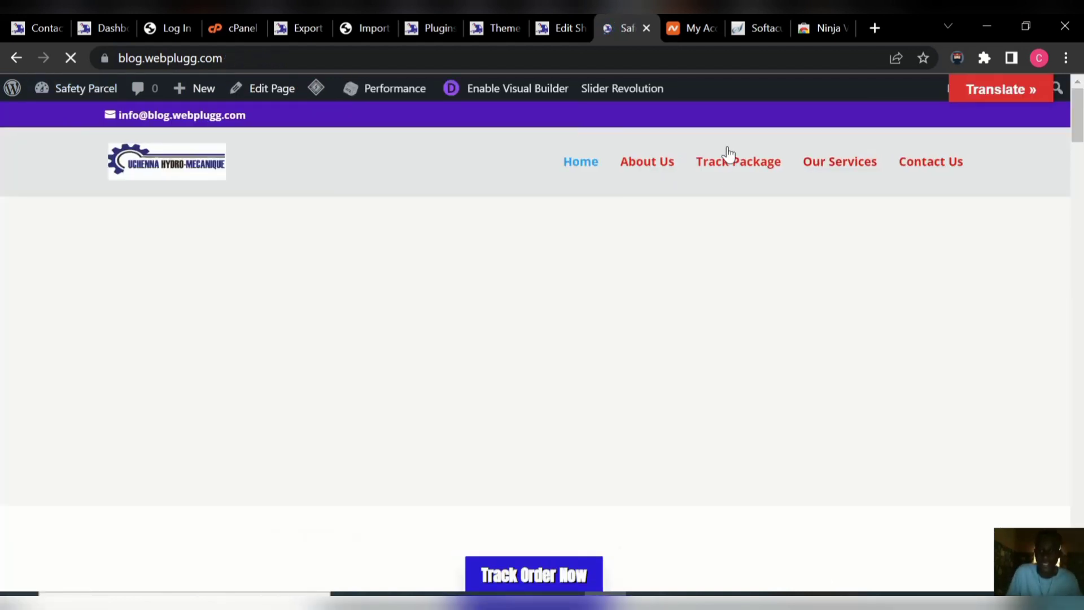
Look up the new shipment's tracking number on the Track Package page, then return to Edit Shipment.
left_click(725, 168)
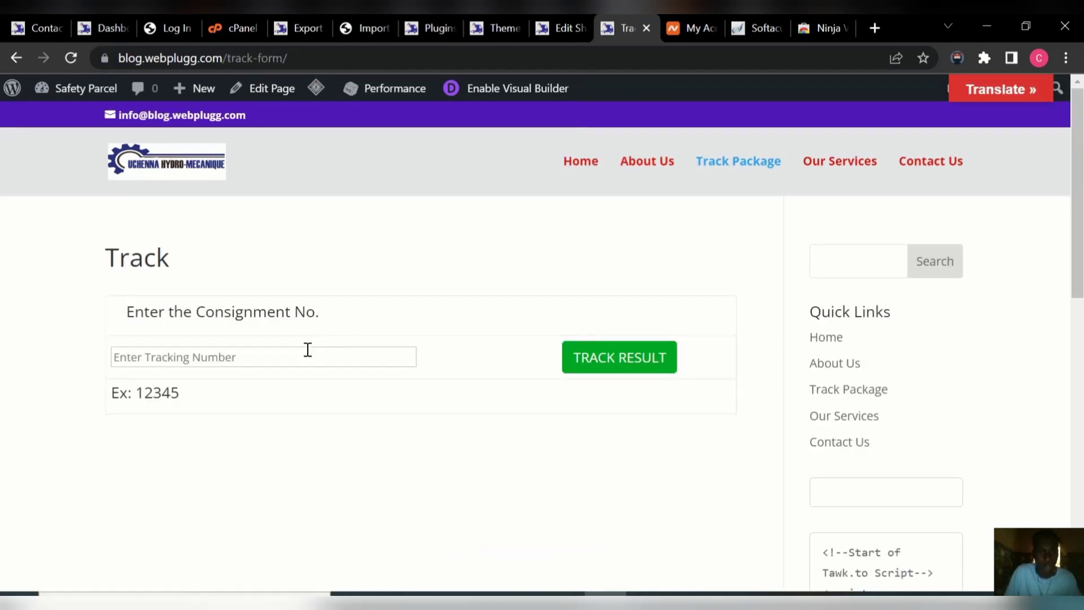
left_click(304, 357)
type("HD1876673UH")
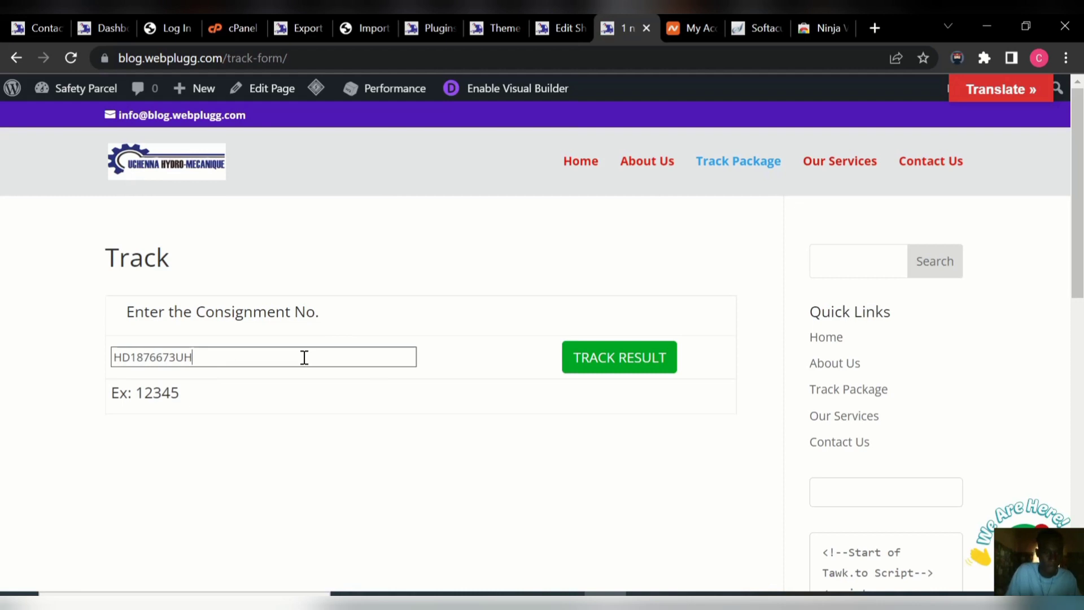
left_click(624, 362)
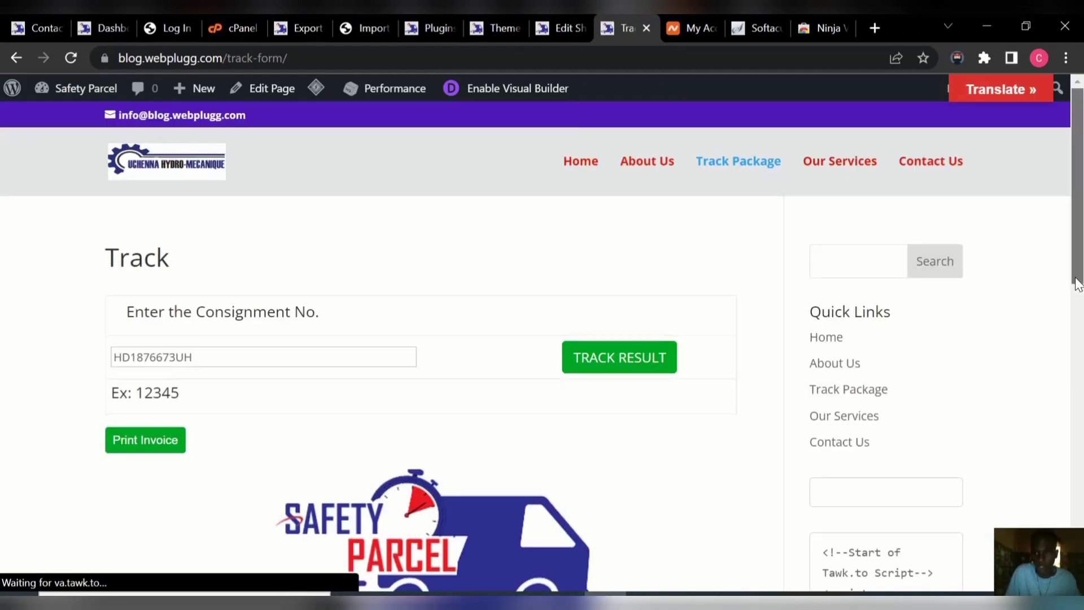
scroll(1078, 284, "down", 3)
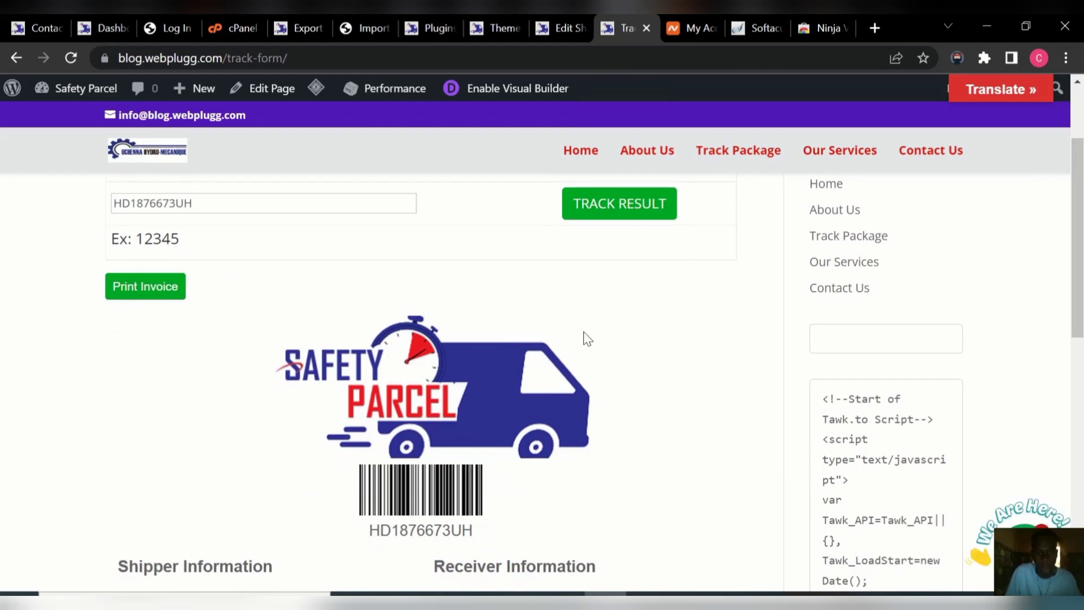
scroll(1079, 251, "up", 3)
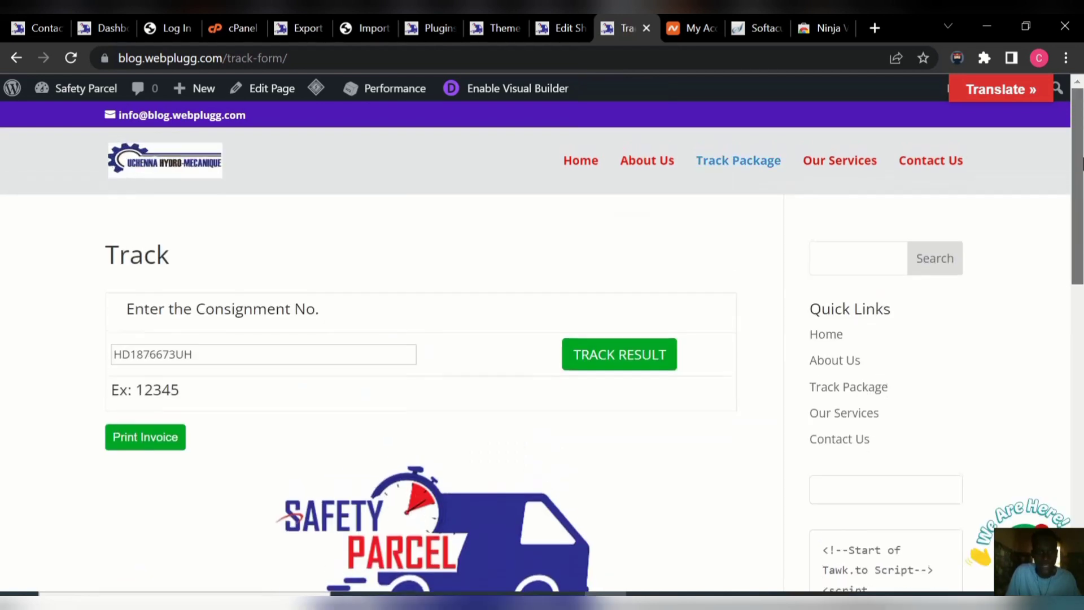
mouse_move(81, 100)
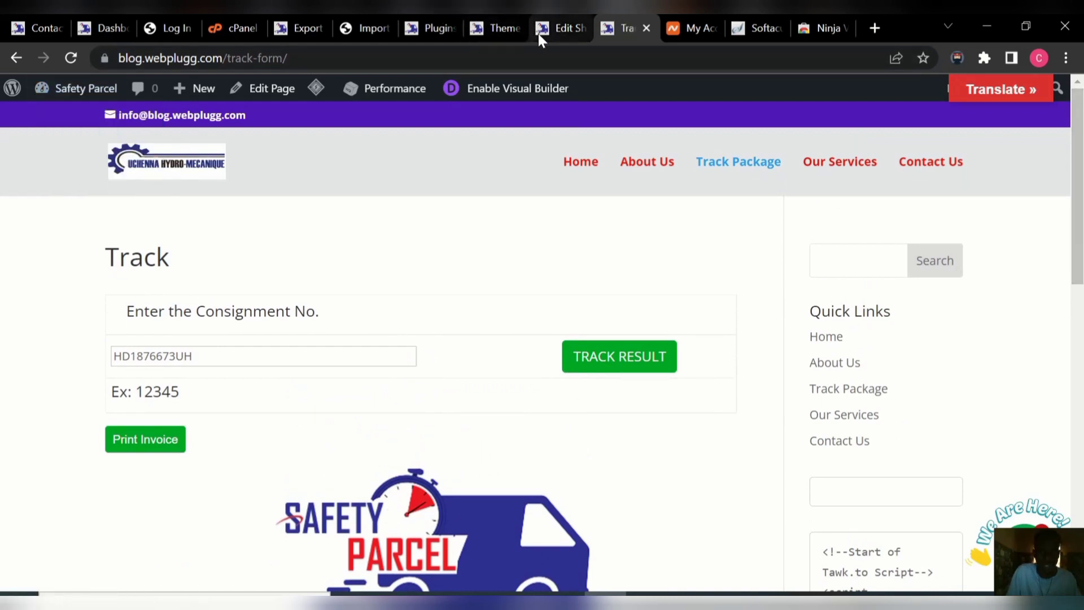
left_click(558, 28)
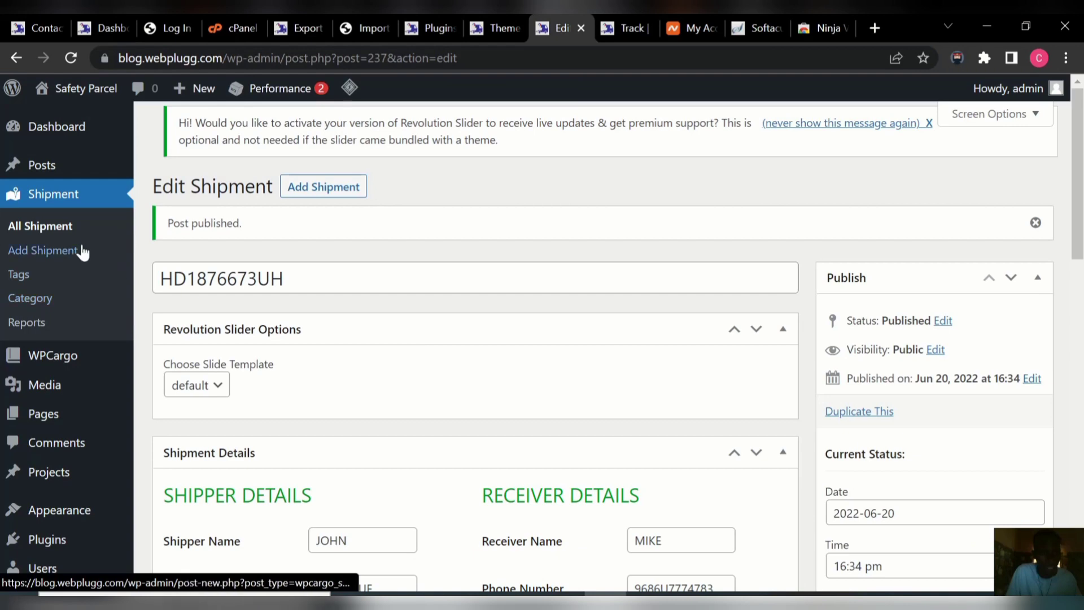
Open WPCargo's General Settings tab listing shipment types, modes and locations.
left_click(50, 361)
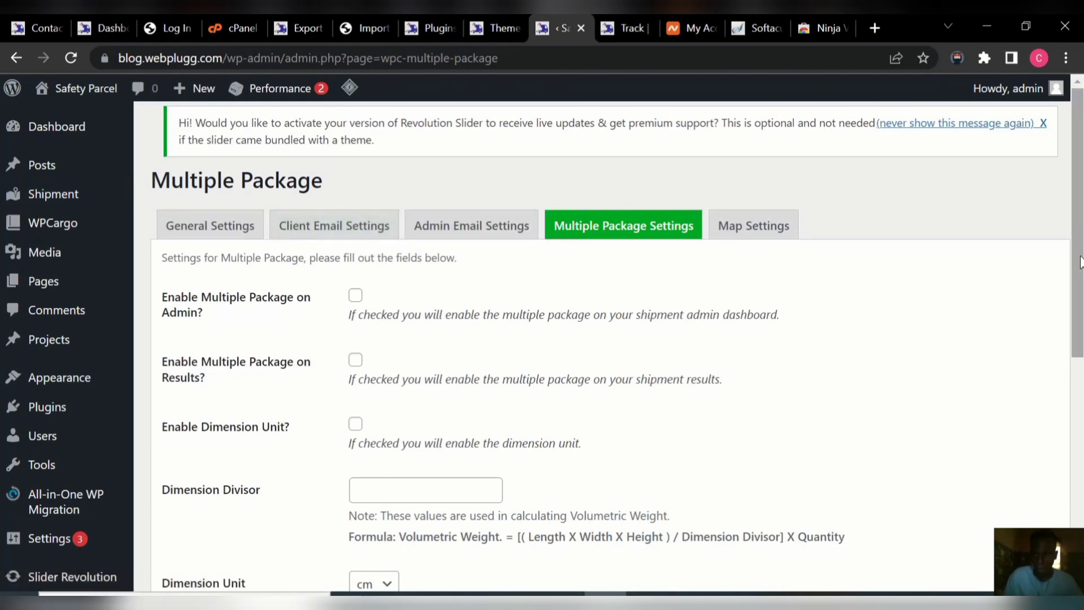
scroll(900, 287, "down", 6)
scroll(610, 339, "up", 6)
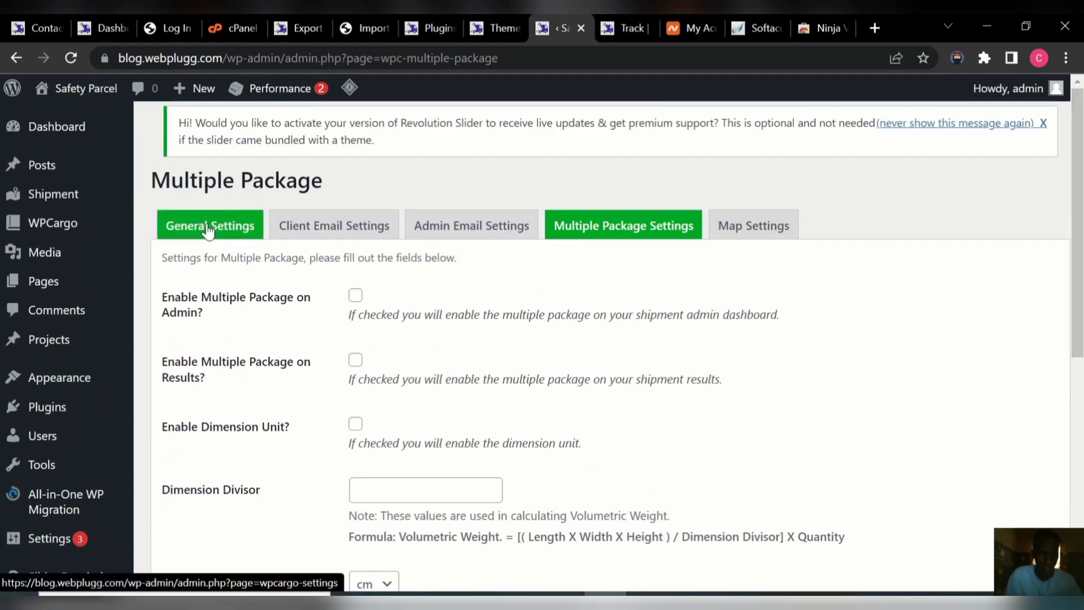
left_click(208, 228)
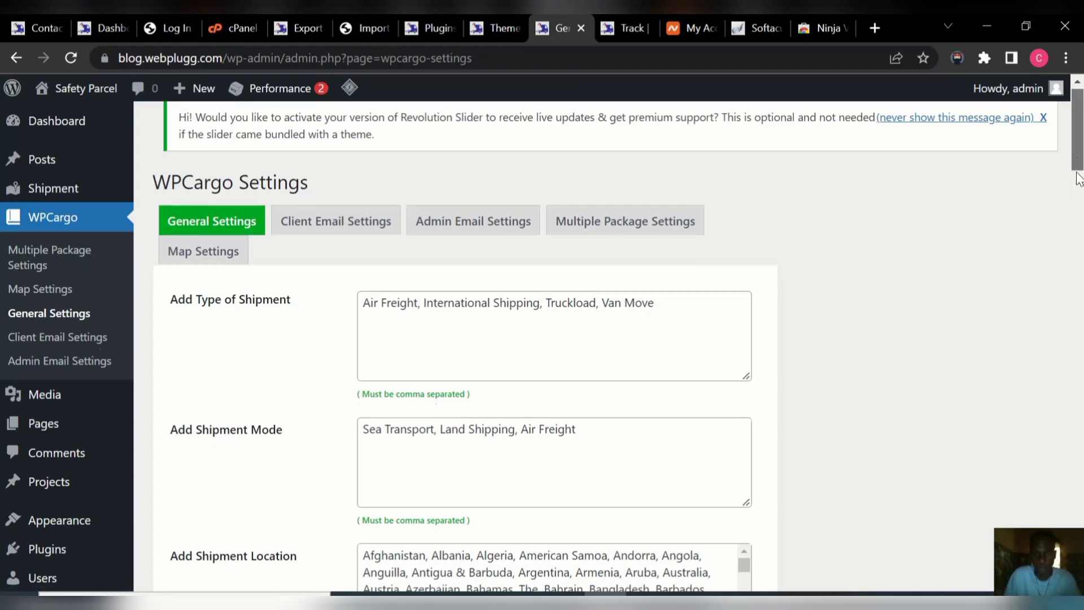
Edit the Add Shipment Carrier list so its first entry reads FASTWAY Logistics.
left_click_drag(1079, 162, 1080, 224)
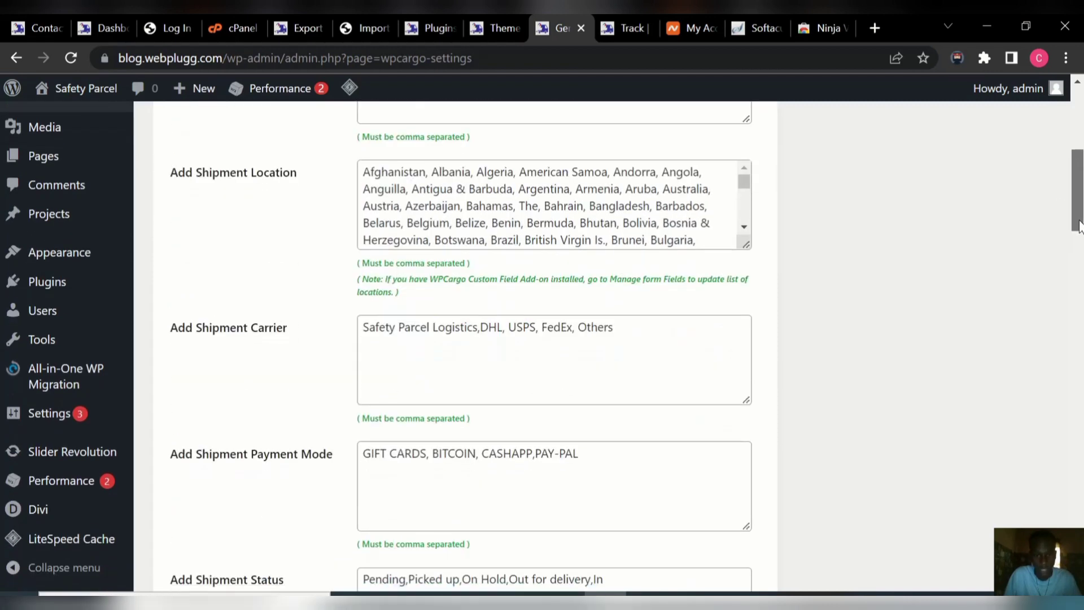
left_click(478, 332)
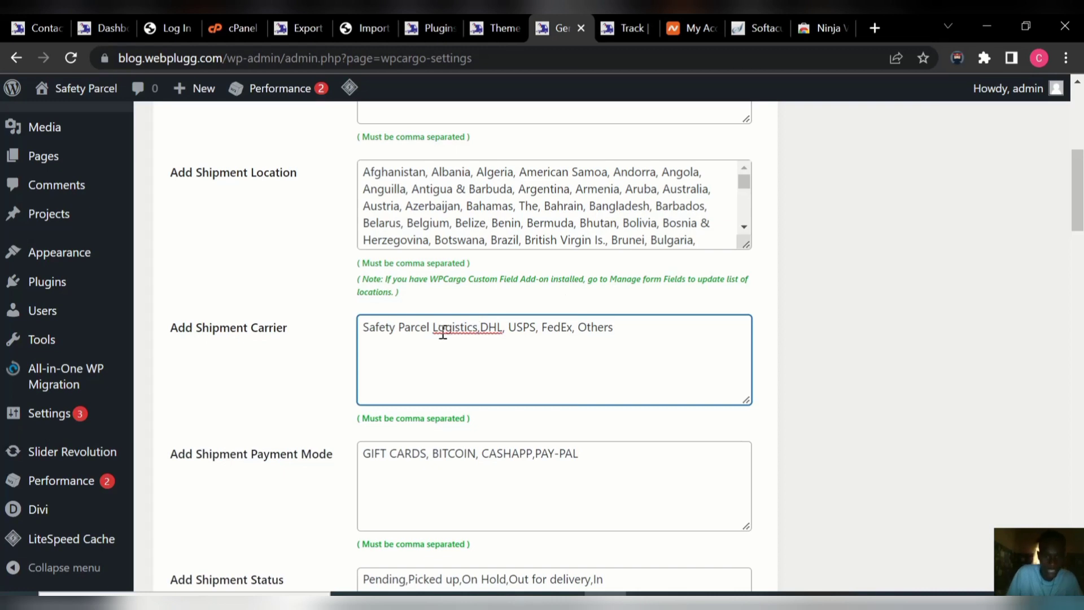
key("BackSpace")
key("BackSpace")
key("BackSpace")
key("BackSpace")
key("BackSpace")
key("BackSpace")
key("BackSpace")
key("BackSpace")
key("BackSpace")
key("BackSpace")
key("BackSpace")
key("BackSpace")
key("BackSpace")
key("BackSpace")
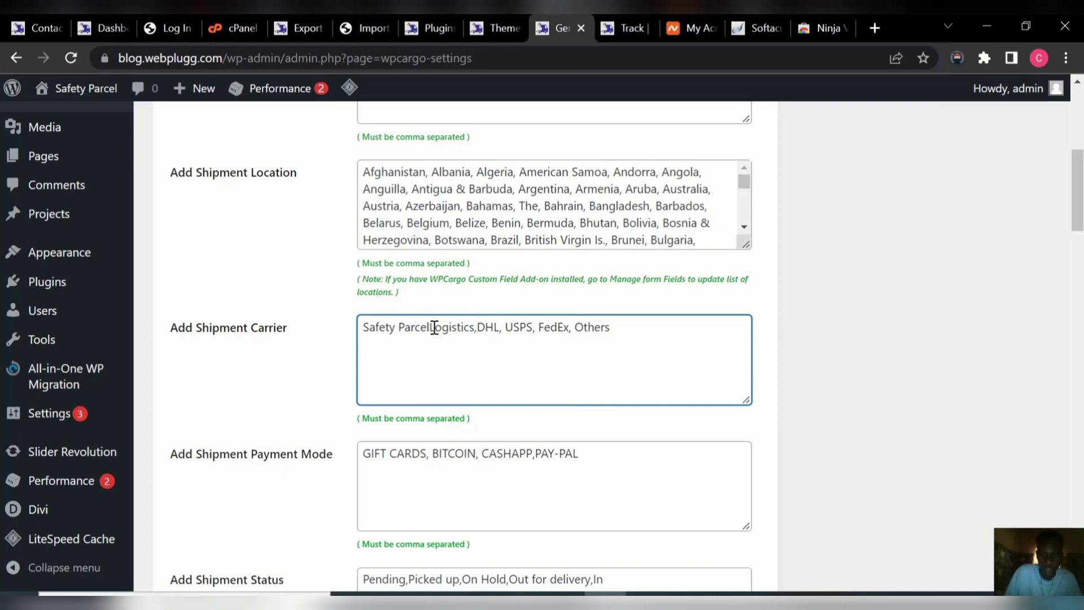
type("FAS")
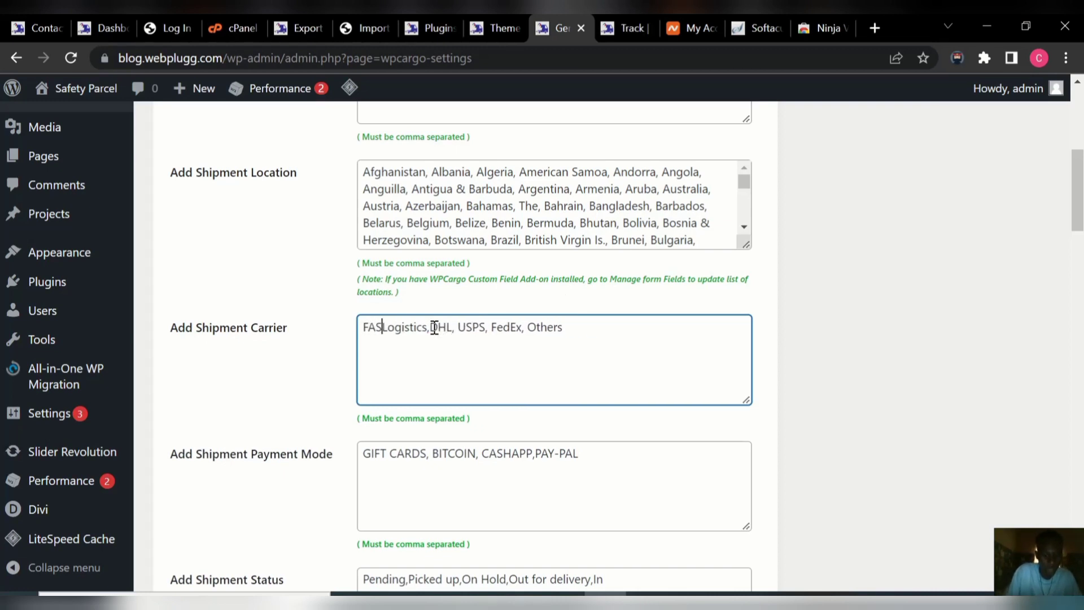
type("T")
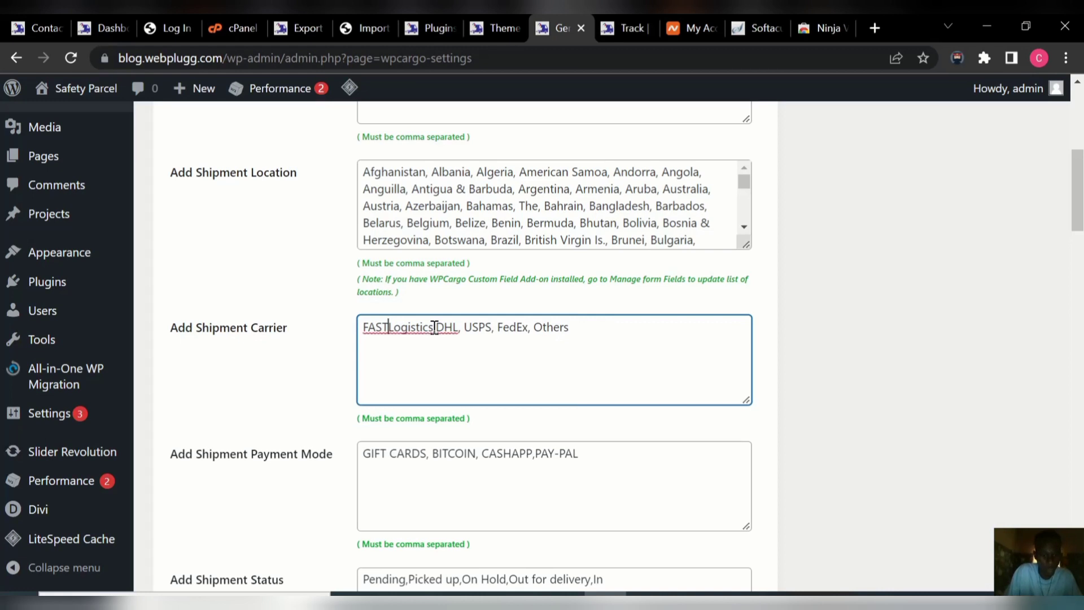
type("WAY")
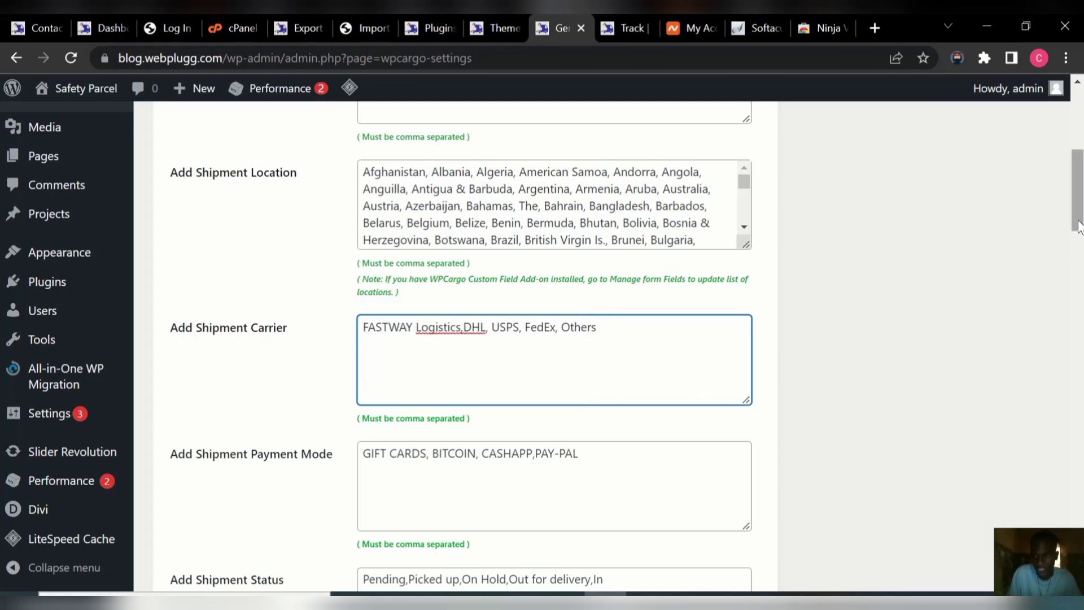
scroll(1072, 269, "down", 7)
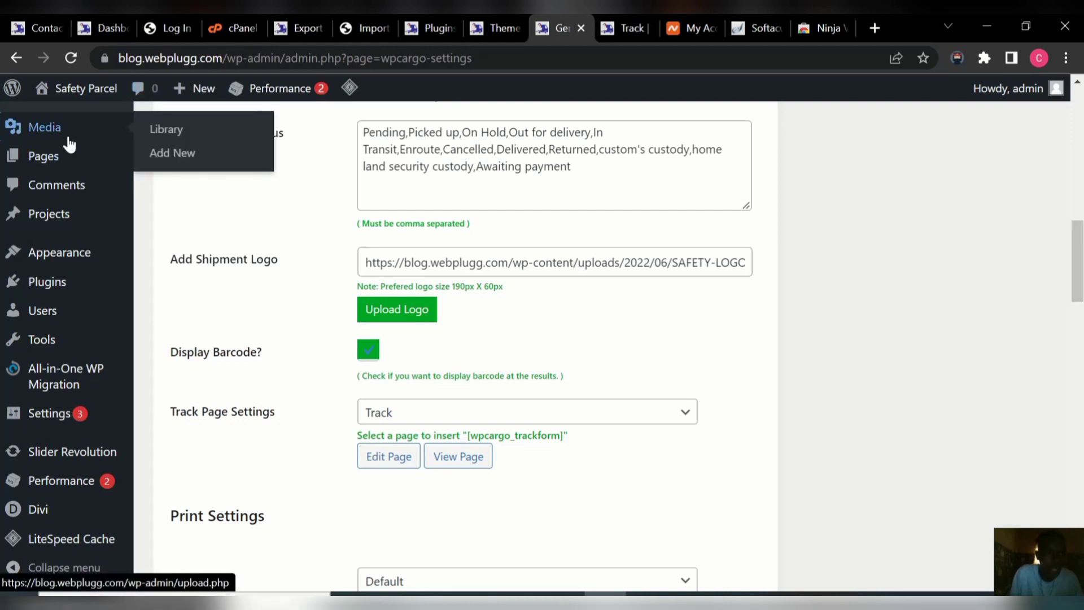
Copy the file URL of CLIENT-LOGO.png from its Media Library attachment details.
mouse_move(109, 161)
mouse_move(72, 132)
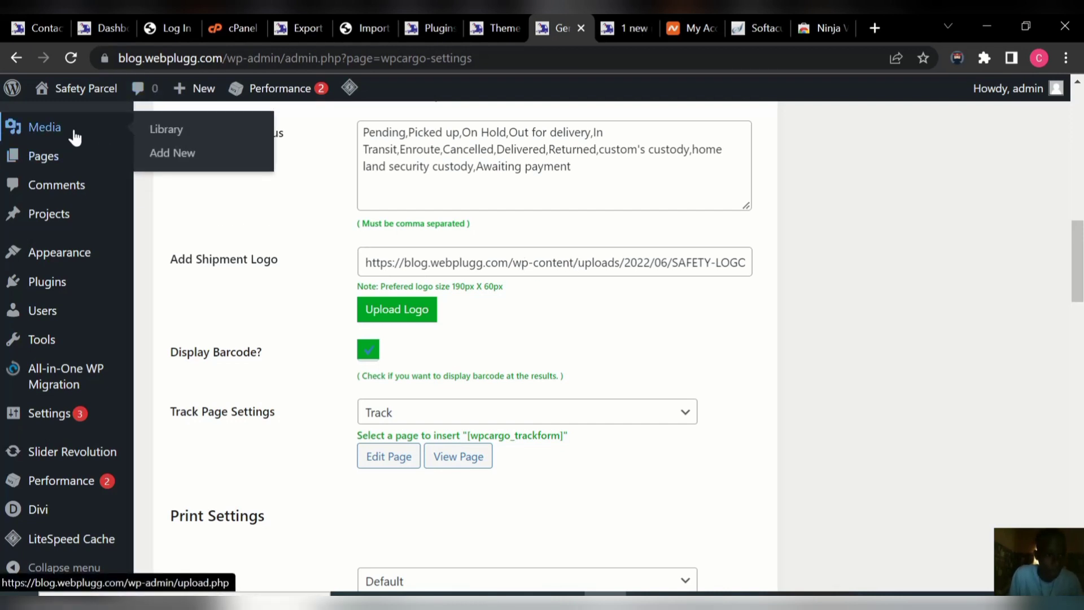
left_click(178, 138)
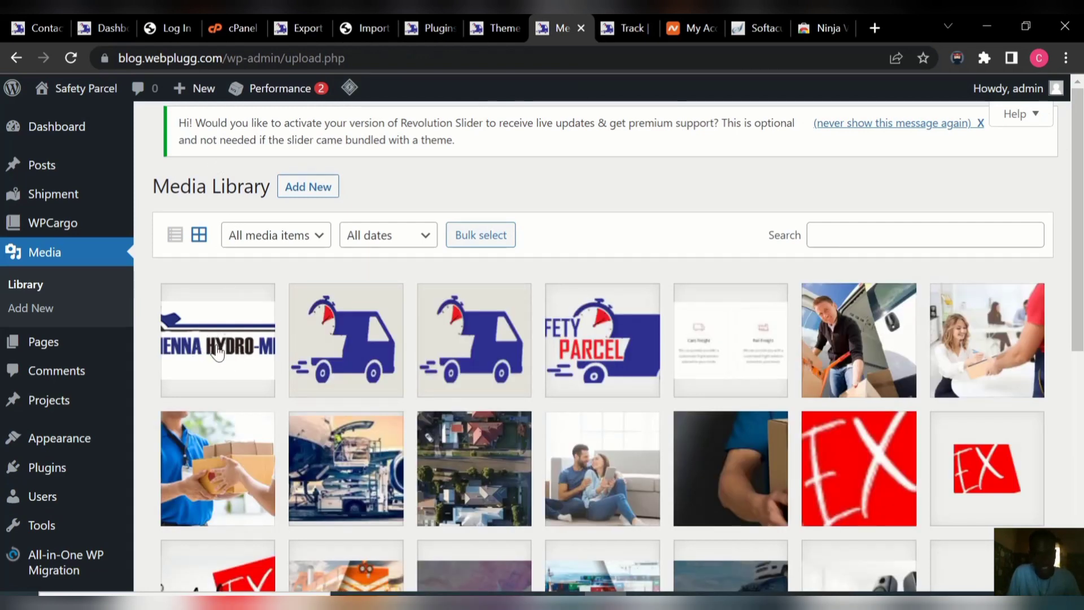
left_click(217, 353)
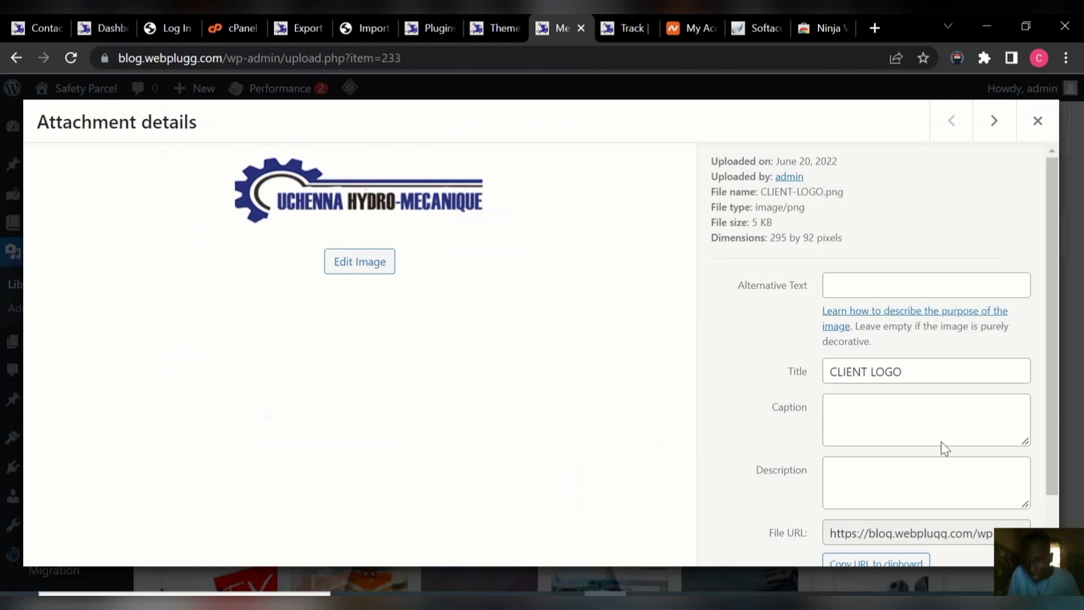
left_click_drag(1049, 392, 1045, 457)
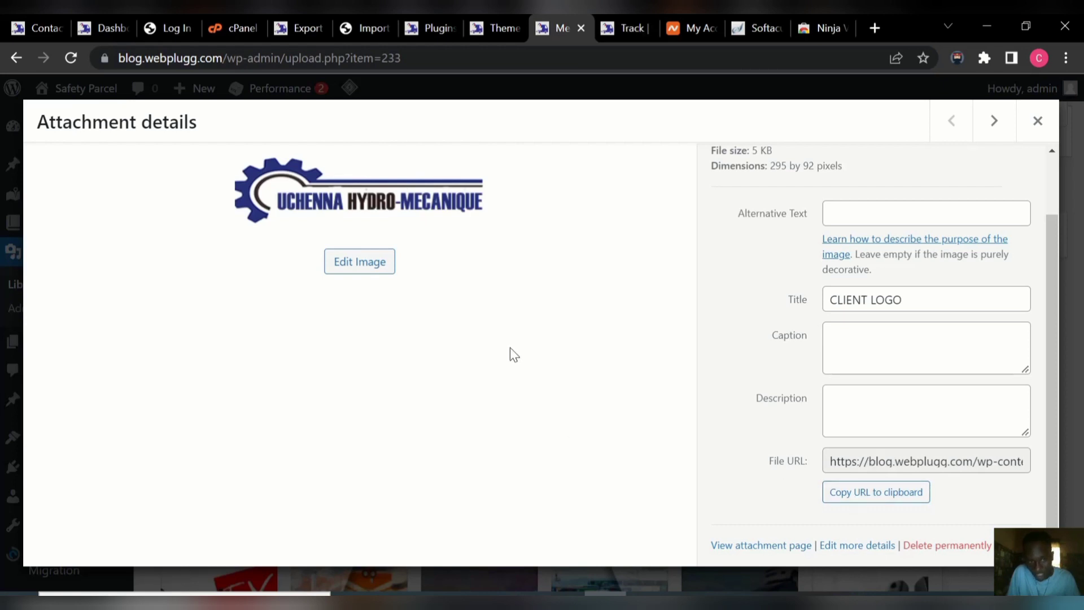
left_click(888, 497)
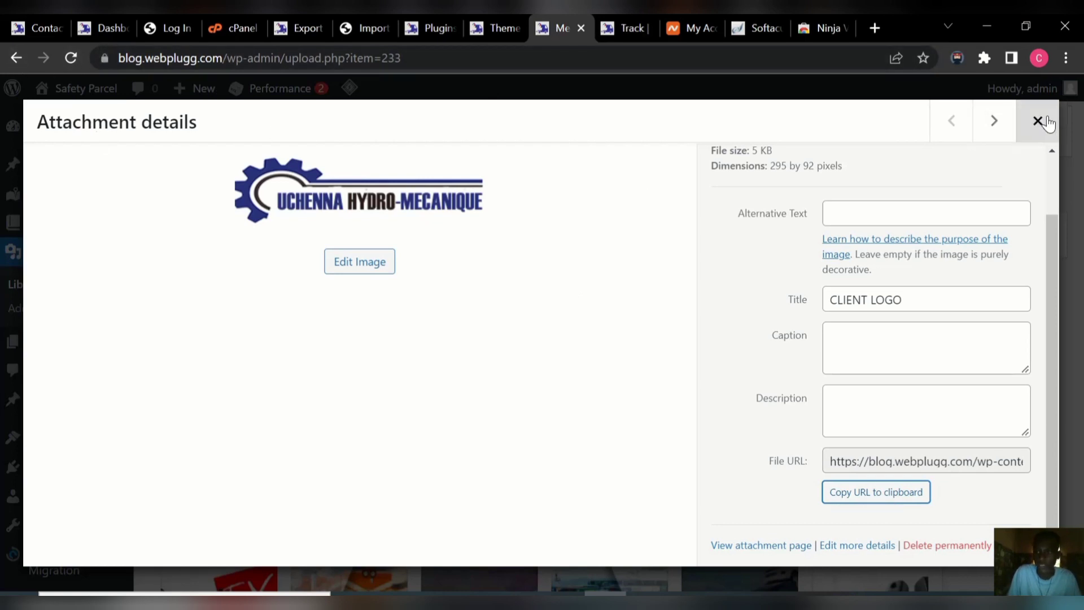
left_click(1037, 122)
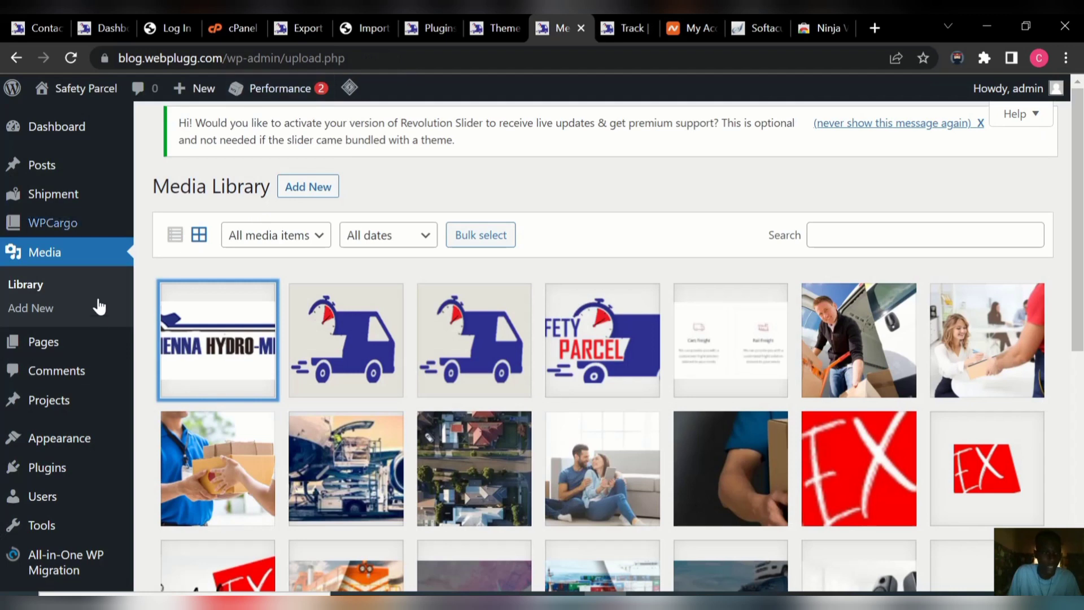
Paste the client logo's URL into the WPCargo Add Shipment Logo field.
left_click(94, 233)
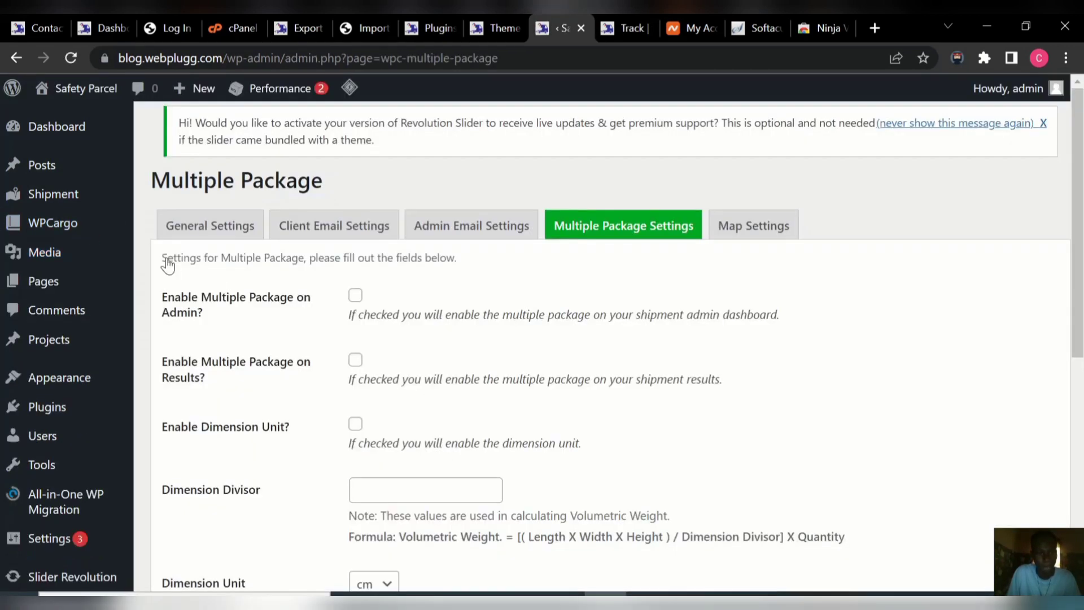
left_click(203, 228)
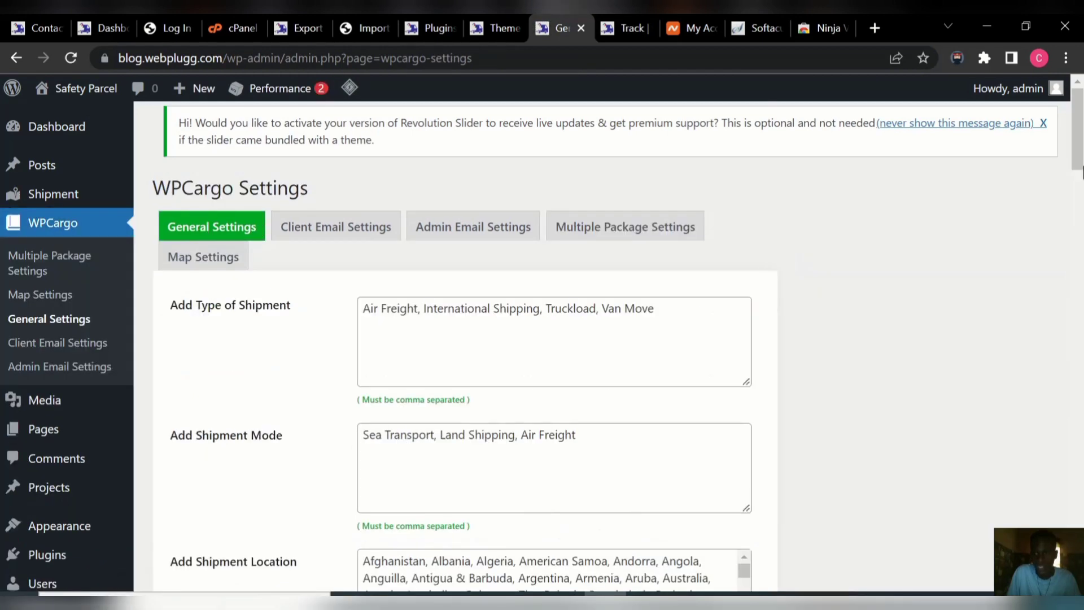
scroll(874, 264, "down", 10)
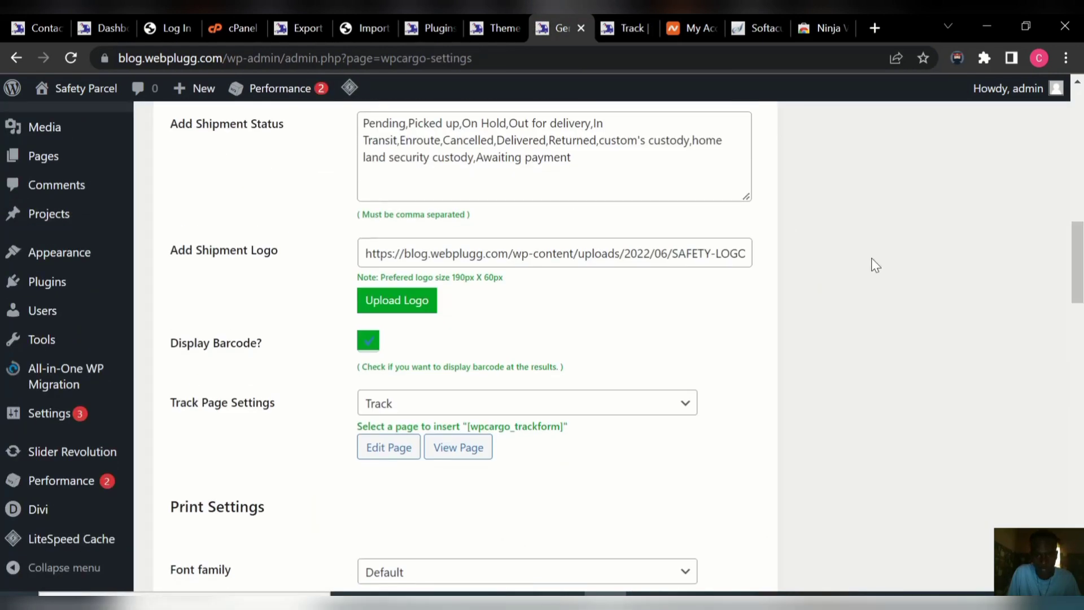
double_click(717, 252)
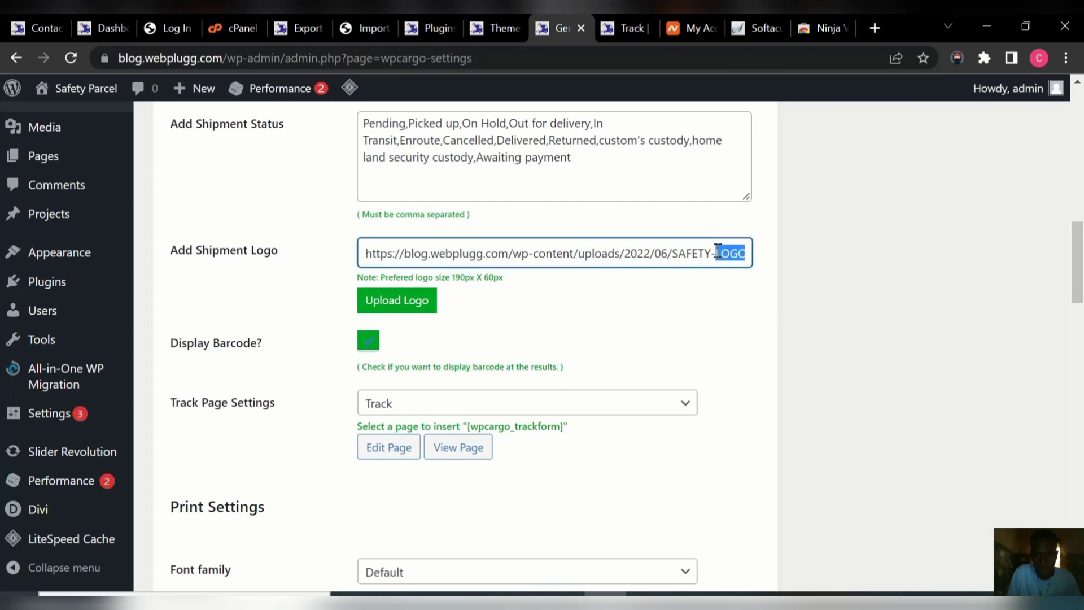
key("ctrl+a")
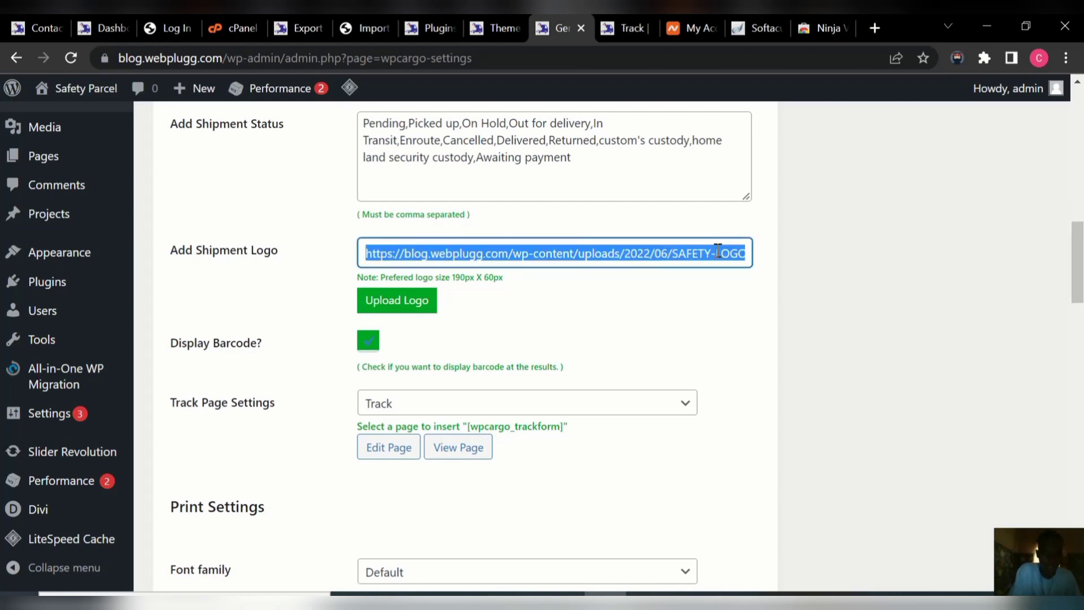
key("ctrl+v")
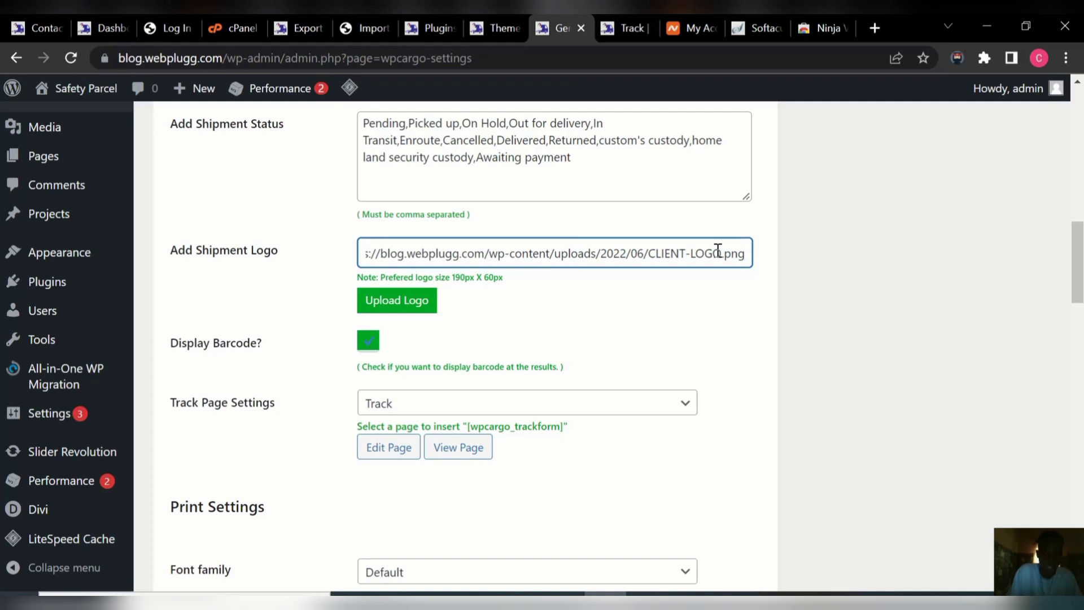
Choose CLIENT-LOGO from the Media Library as shipment logo and save the general settings.
left_click(411, 307)
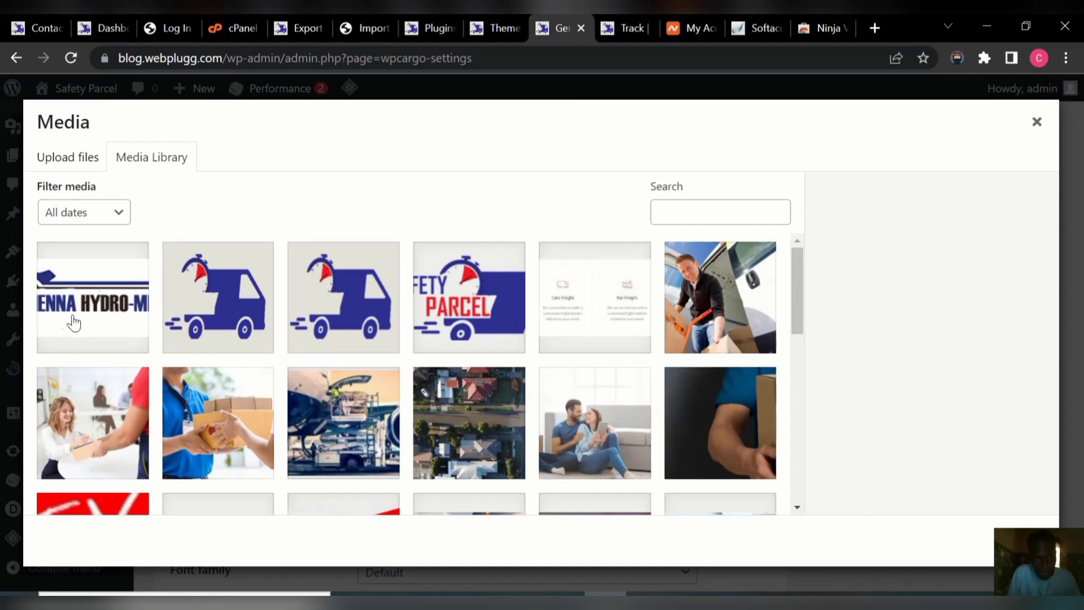
left_click(101, 311)
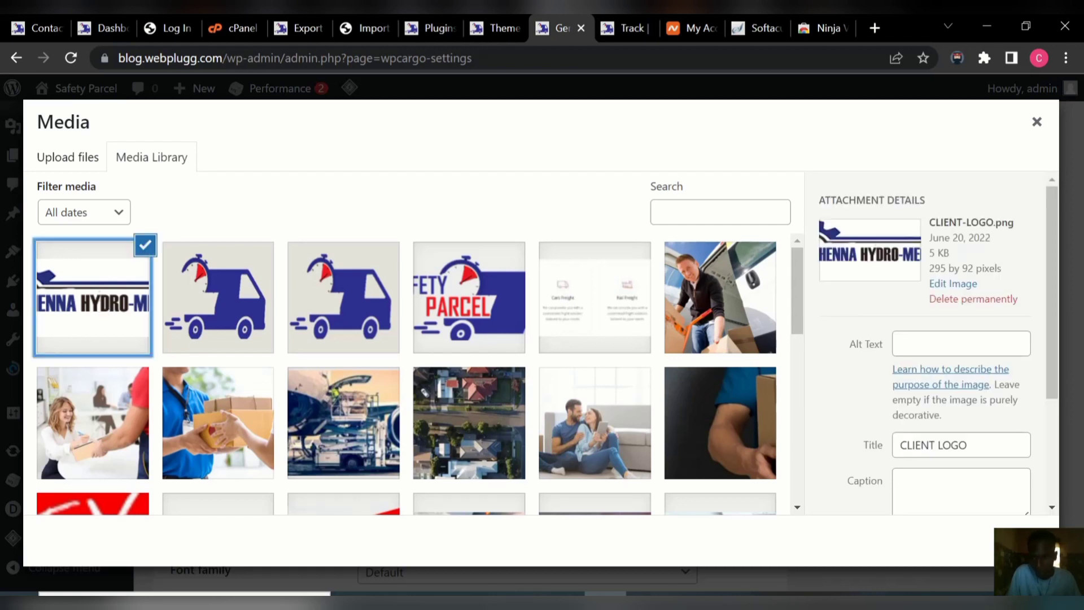
left_click(1023, 541)
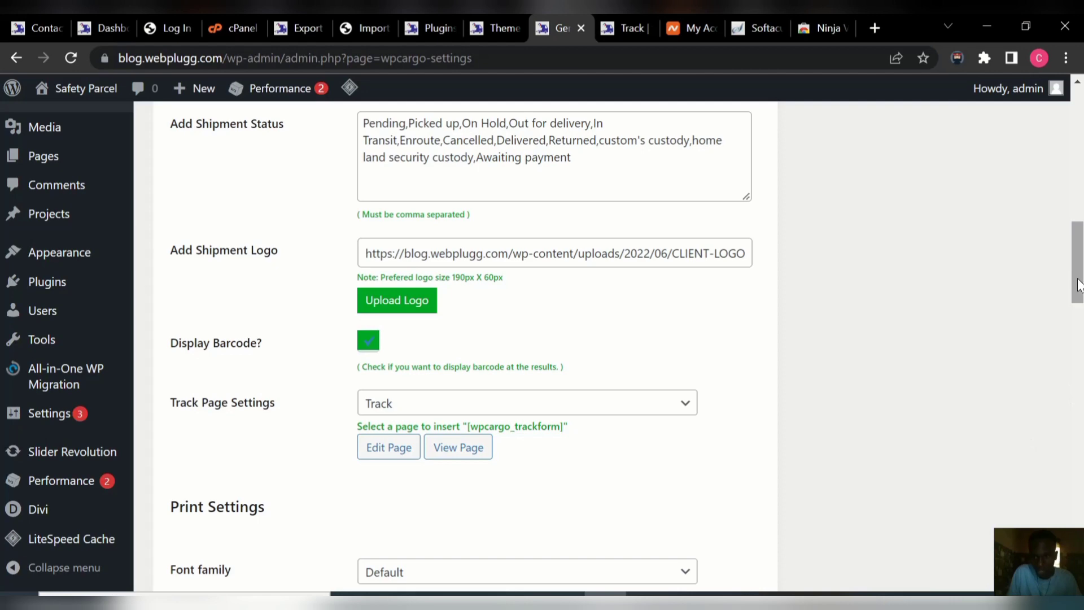
left_click_drag(1078, 297, 1079, 474)
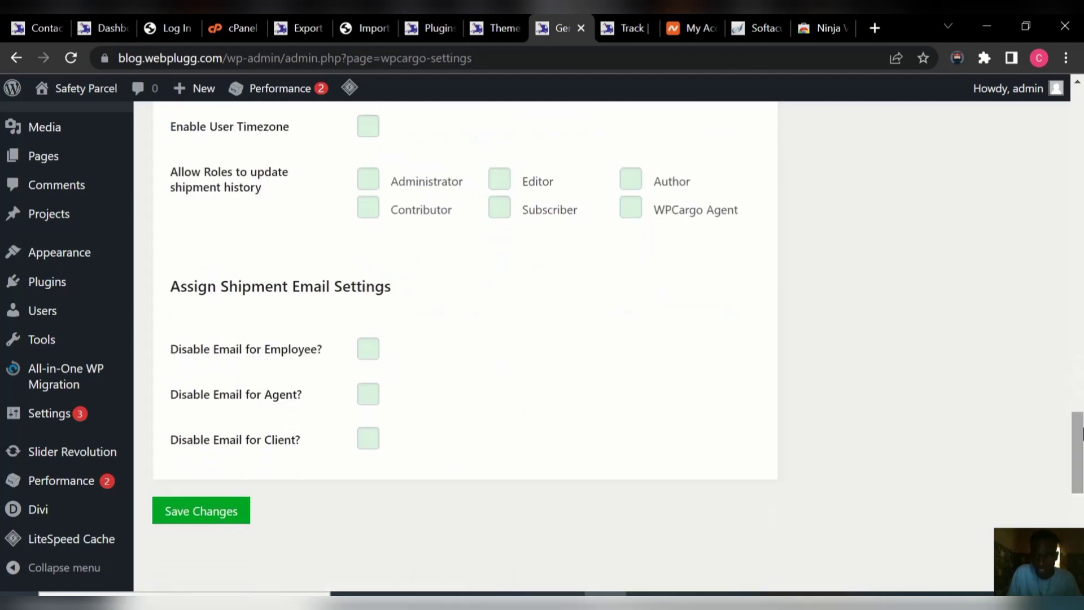
left_click_drag(1078, 435, 1076, 358)
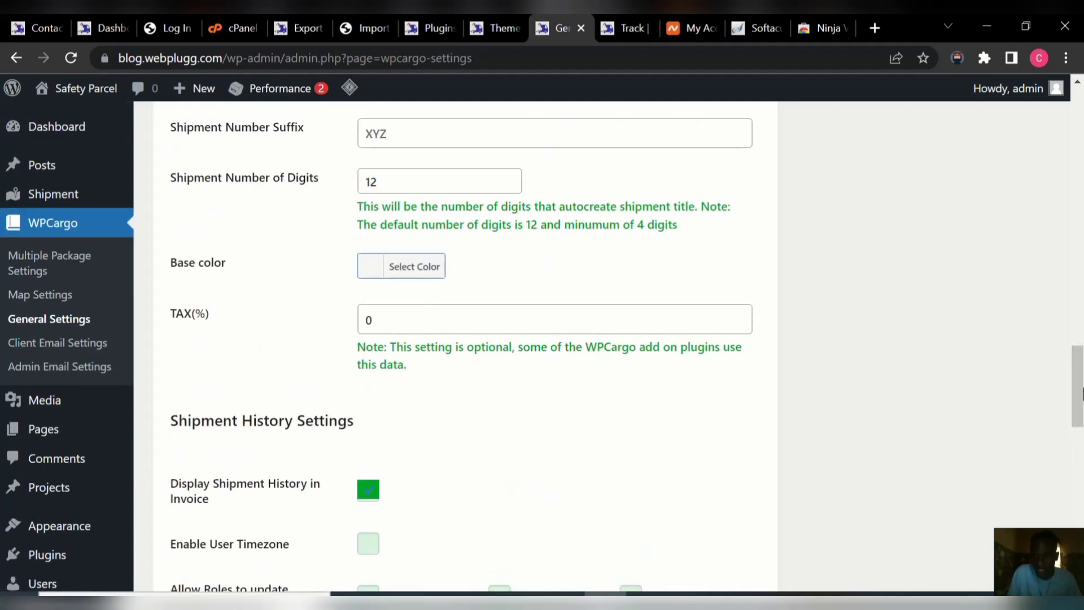
left_click_drag(1079, 395, 1077, 494)
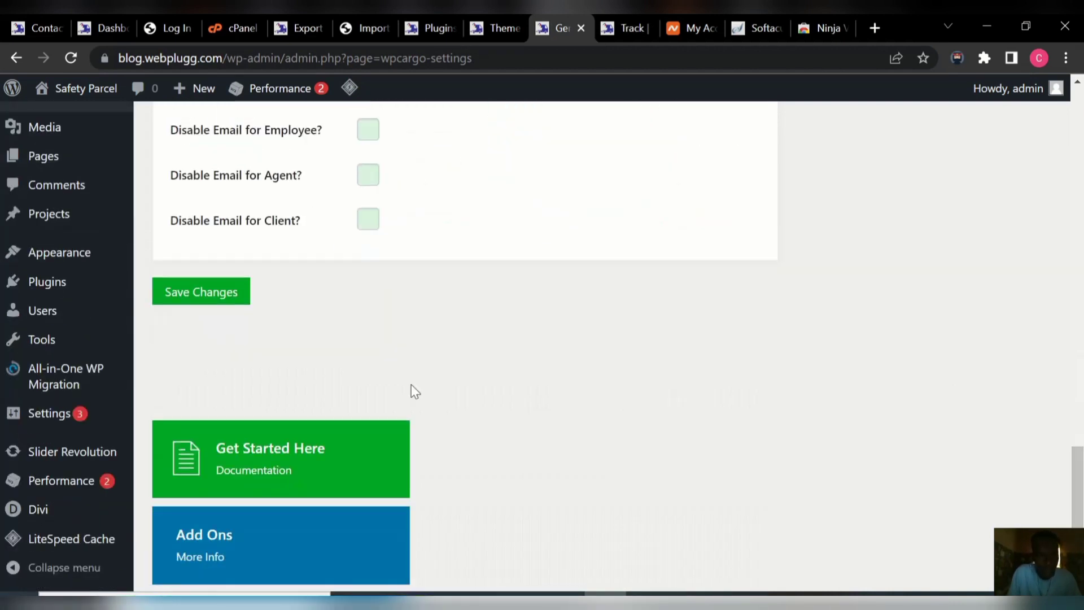
left_click(226, 308)
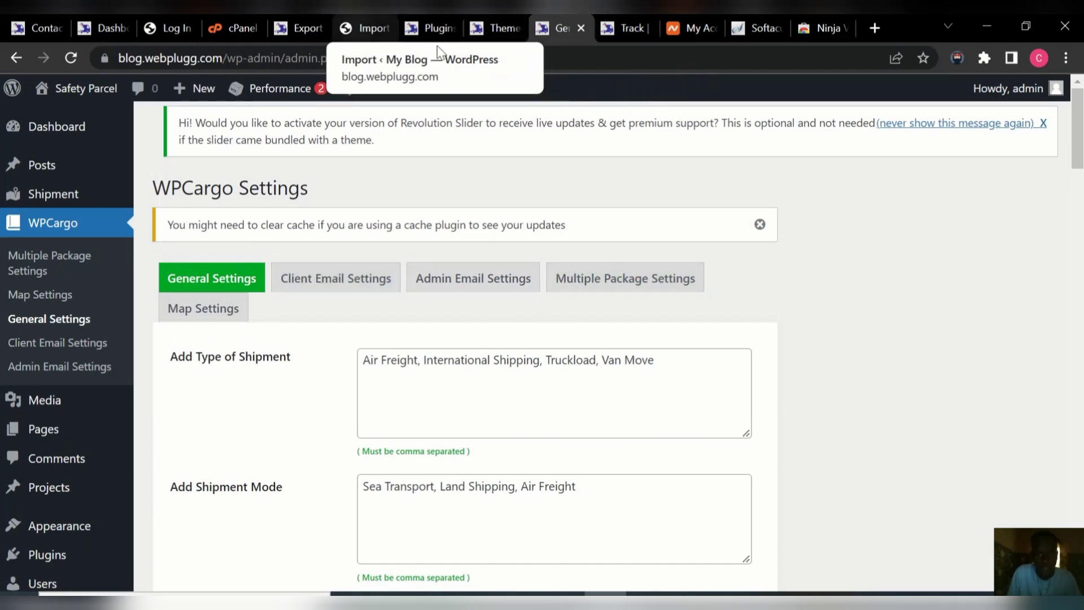
Track the existing consignment number and check the client logo appears above its barcode.
left_click(626, 22)
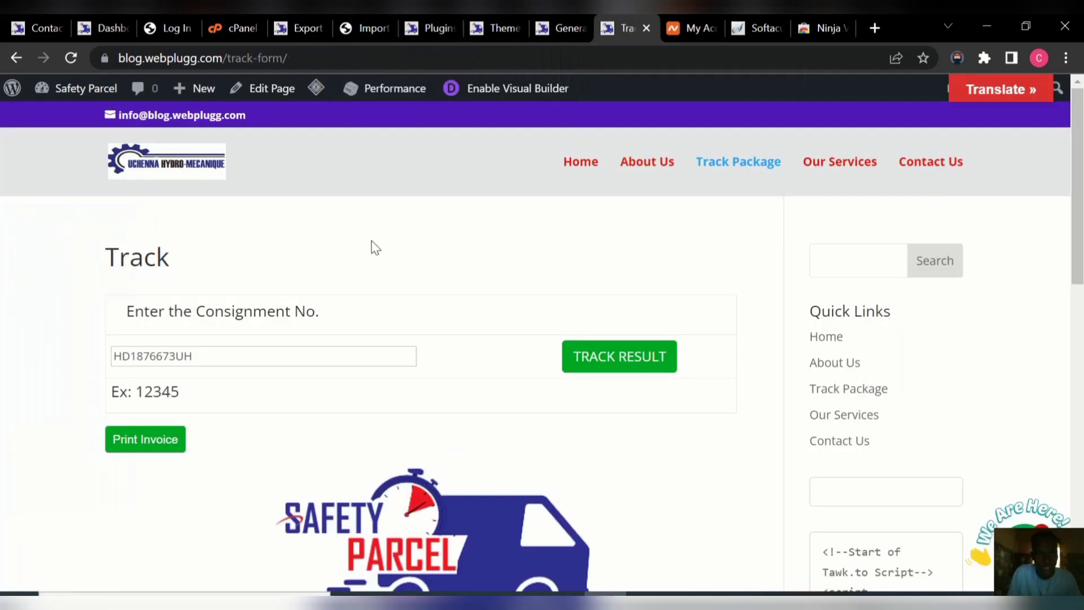
left_click_drag(275, 356, 103, 378)
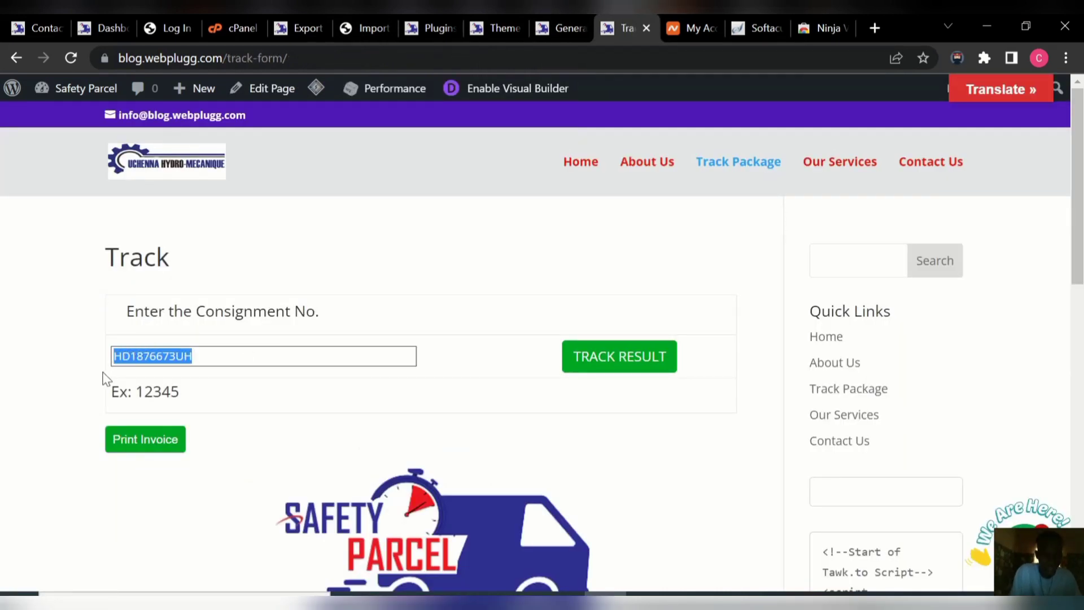
left_click(601, 361)
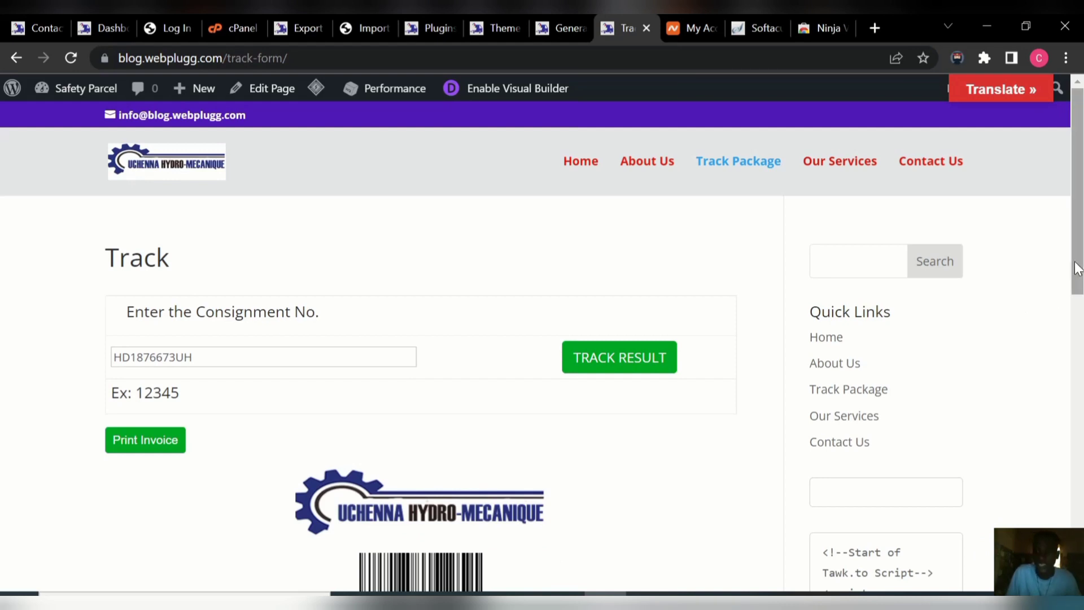
scroll(1079, 308, "down", 2)
scroll(1079, 308, "down", 3)
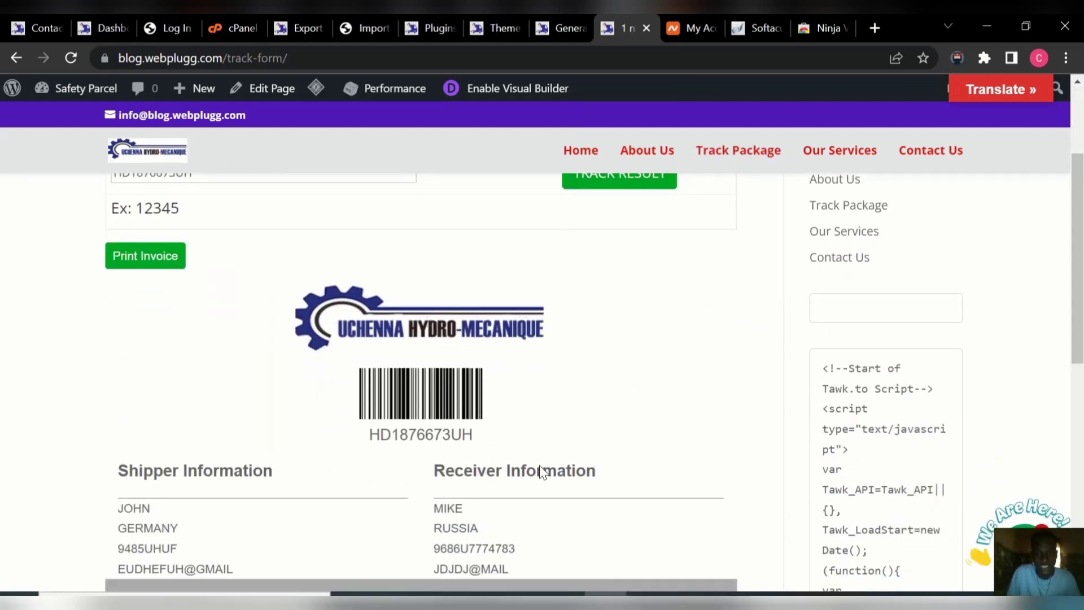
left_click_drag(1077, 344, 1082, 247)
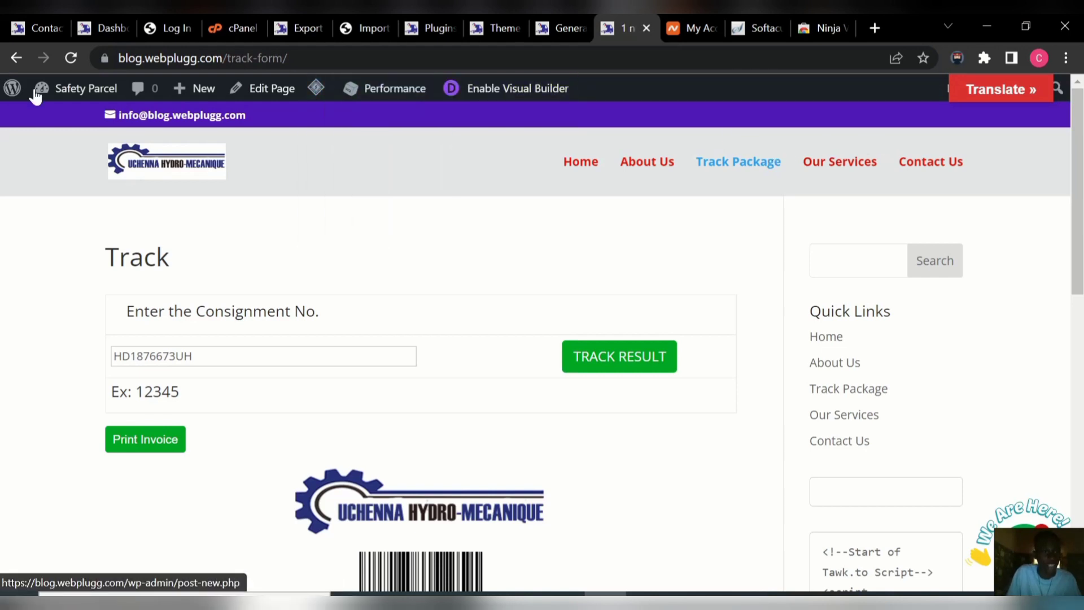
Go from the Track page back to the WordPress admin Dashboard.
mouse_move(67, 96)
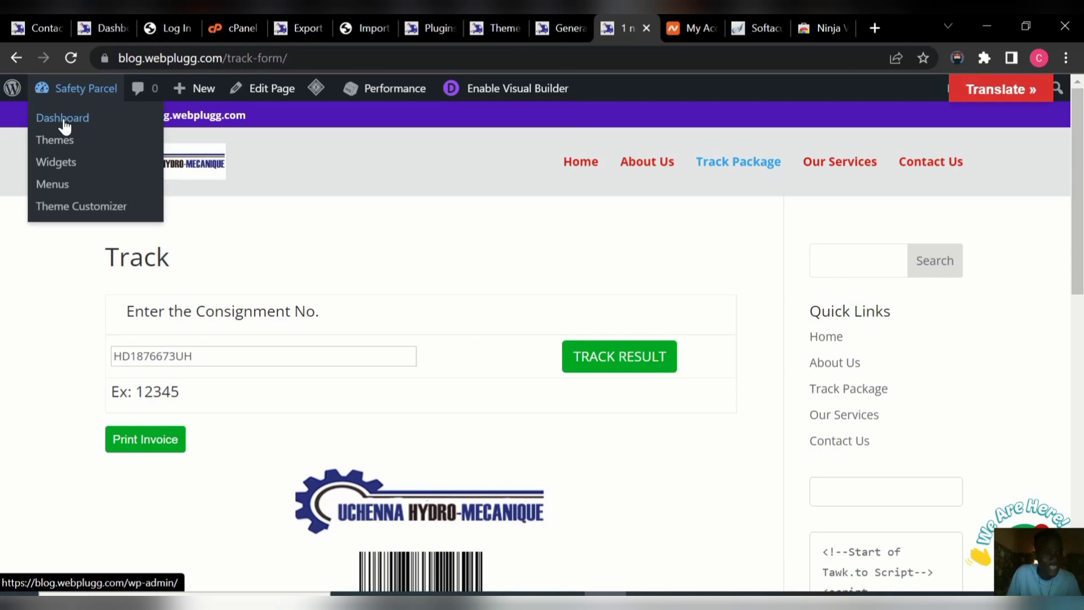
left_click(63, 119)
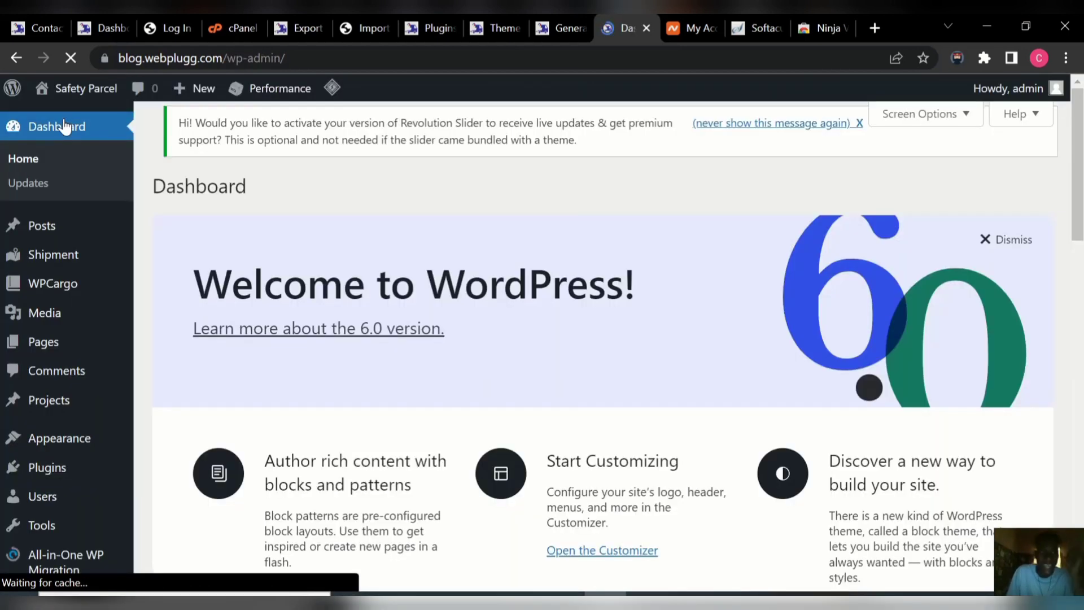
mouse_move(98, 97)
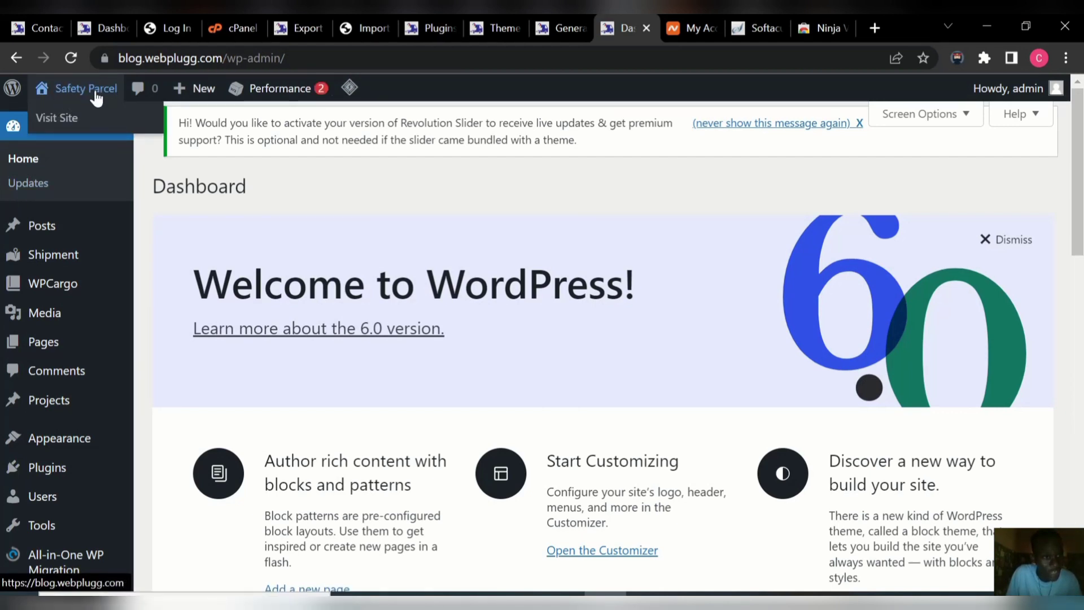
mouse_move(86, 320)
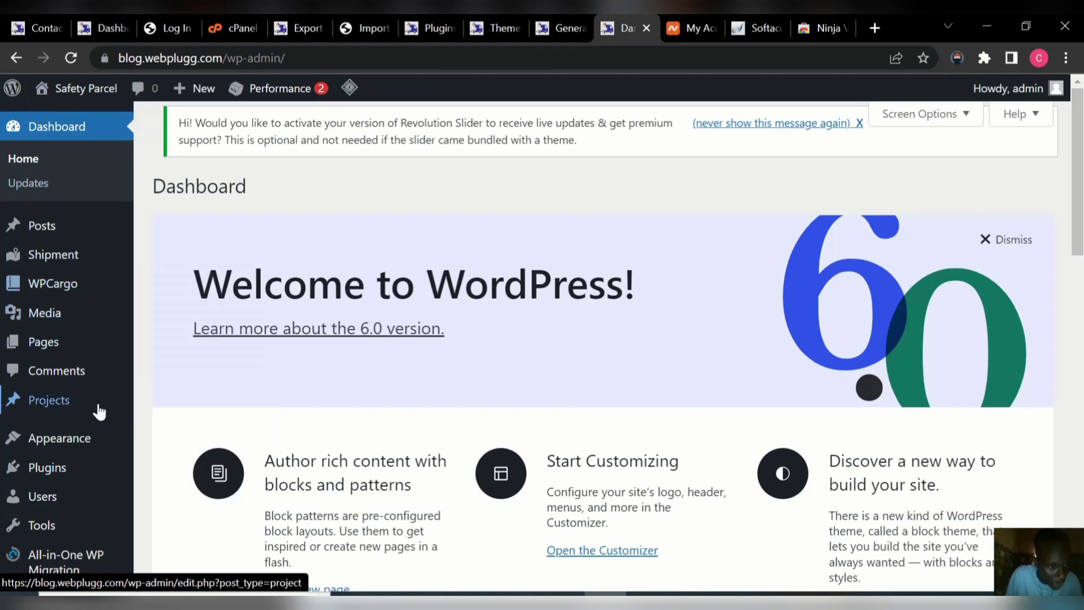
mouse_move(78, 437)
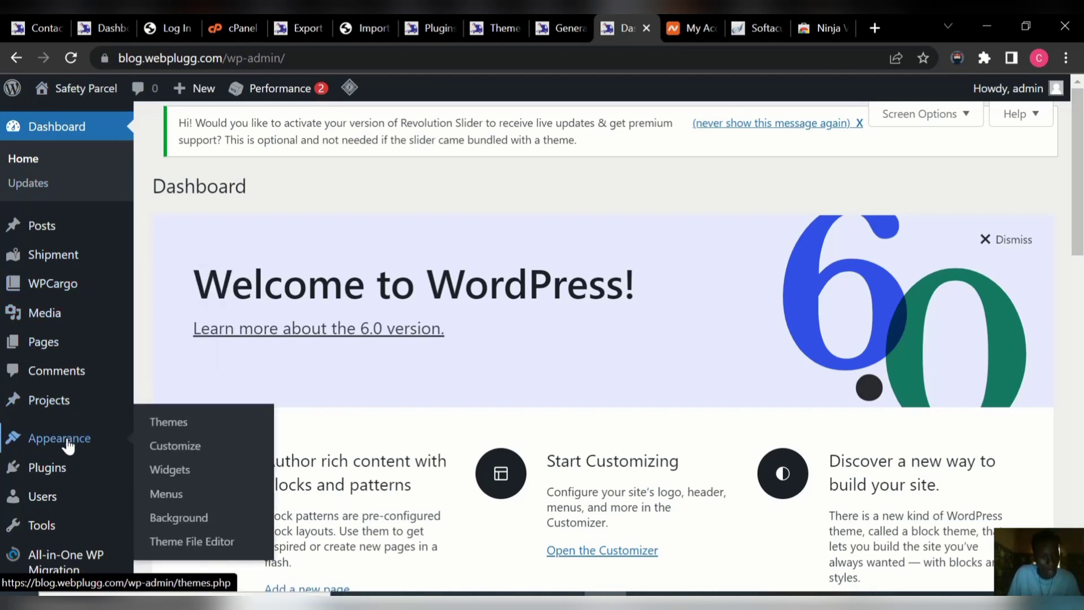
Change the Site Identity title to FASTWAY DELIVERY in the Customizer and publish it.
left_click(189, 457)
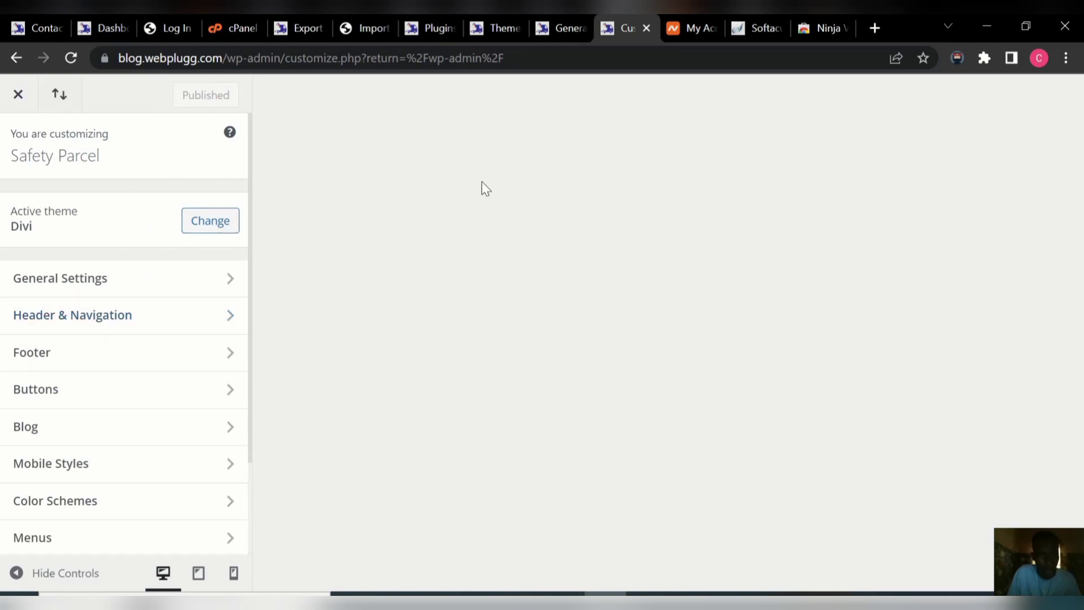
left_click(214, 282)
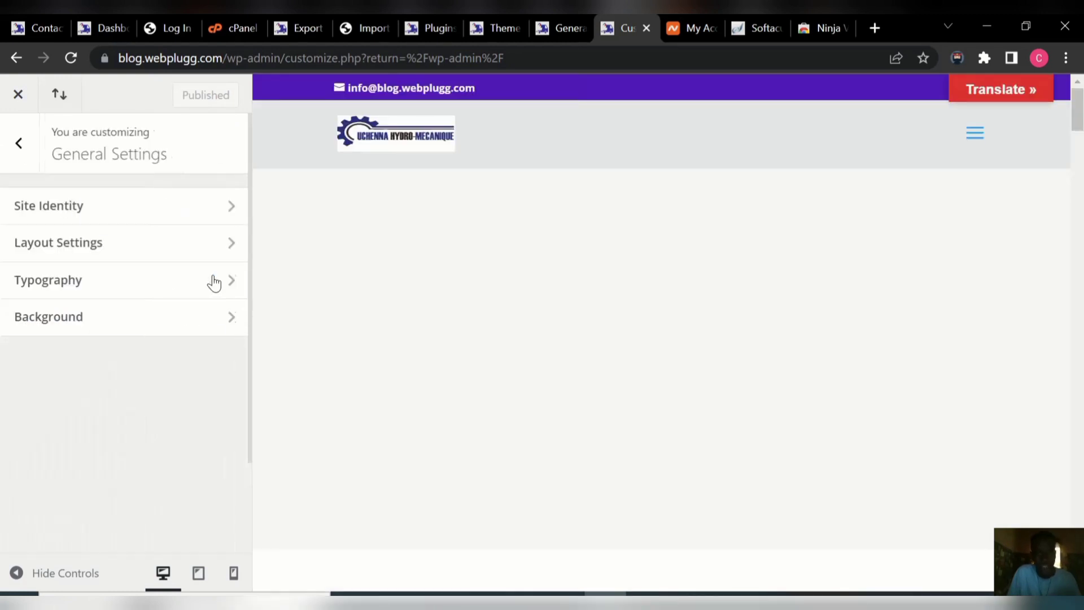
left_click(199, 209)
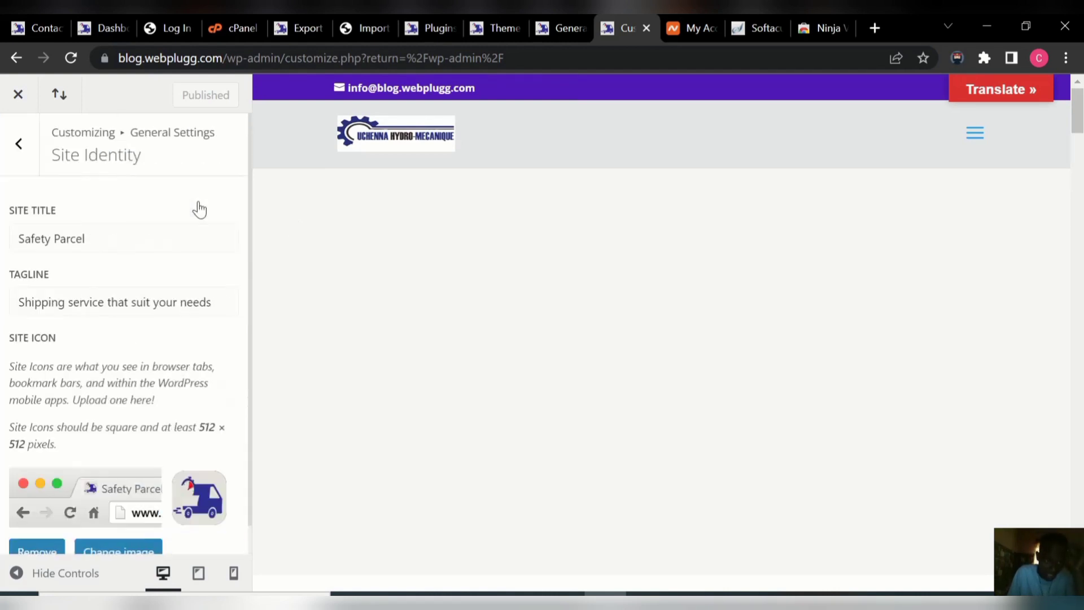
left_click(113, 237)
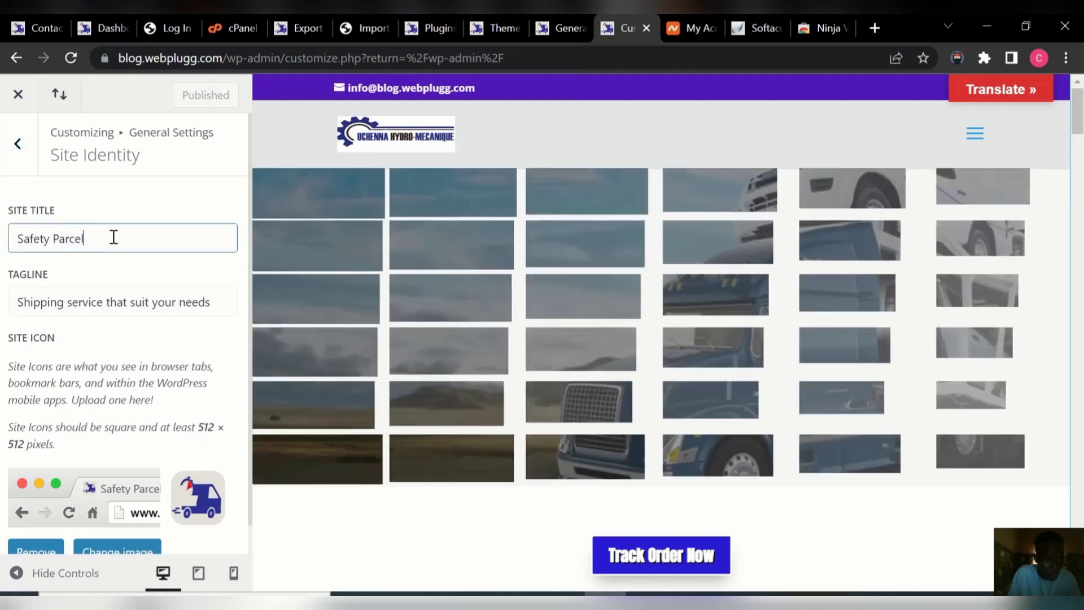
key("BackSpace")
key("BackSpace")
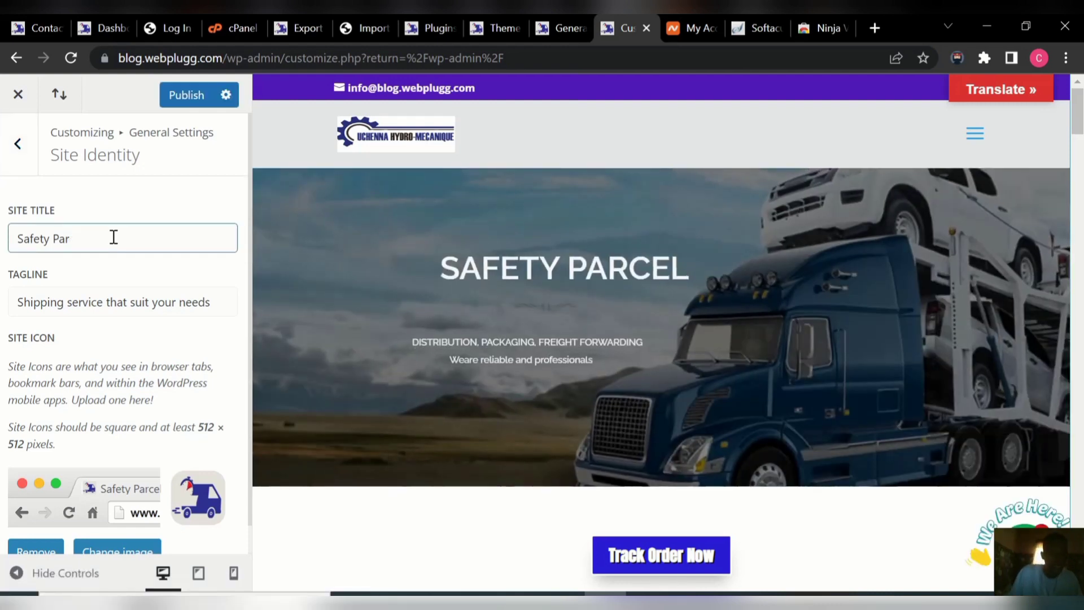
key("BackSpace")
key("BackSpace")
key("BackSpace")
key("BackSpace")
key("BackSpace")
key("BackSpace")
key("BackSpace")
key("BackSpace")
key("BackSpace")
key("BackSpace")
type("FAS")
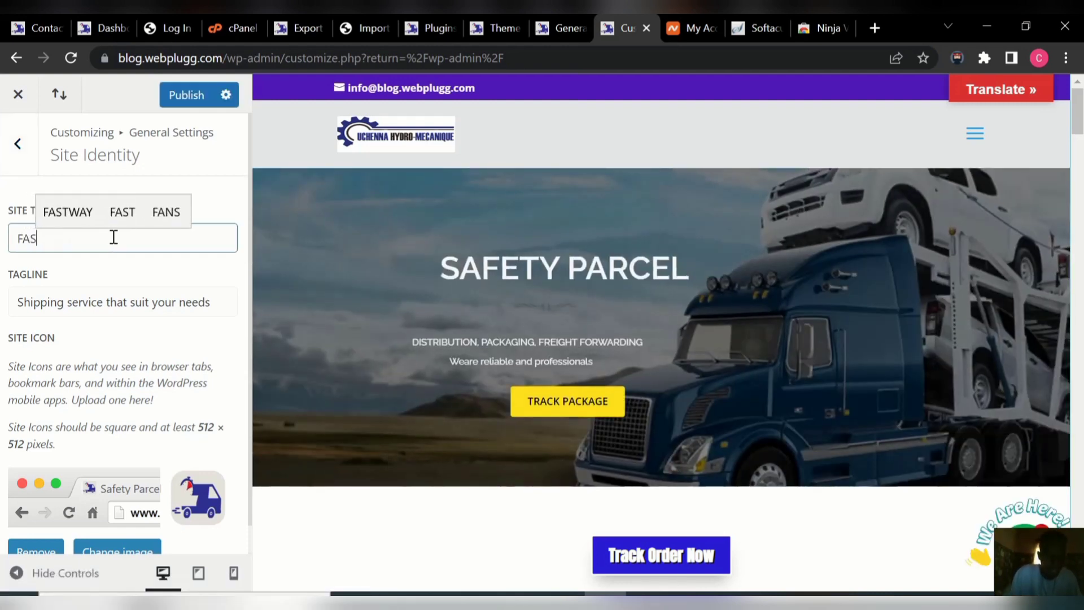
type("TWAY ")
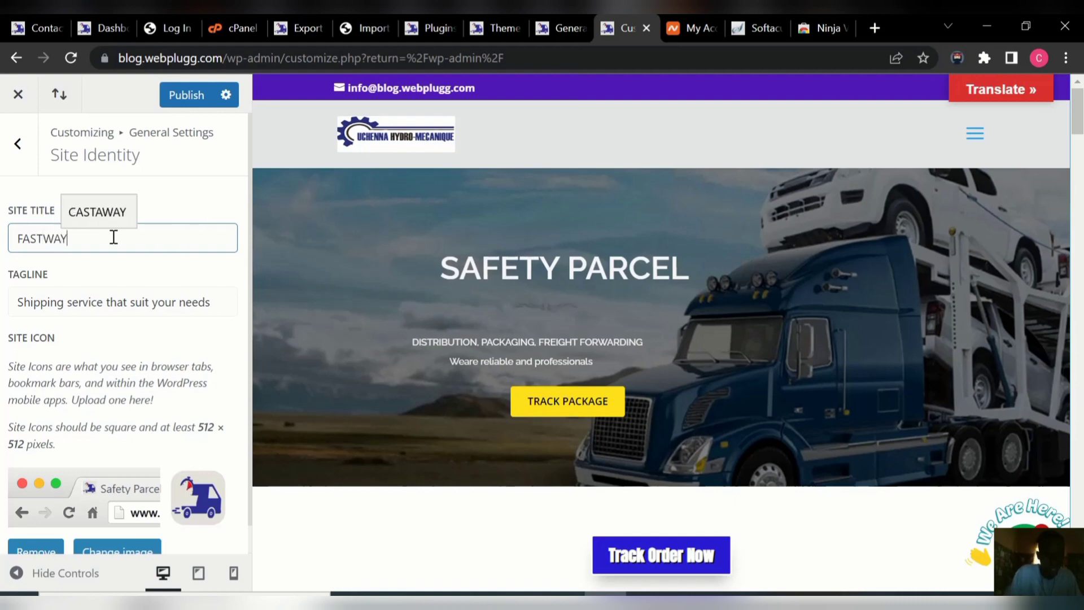
type("LO")
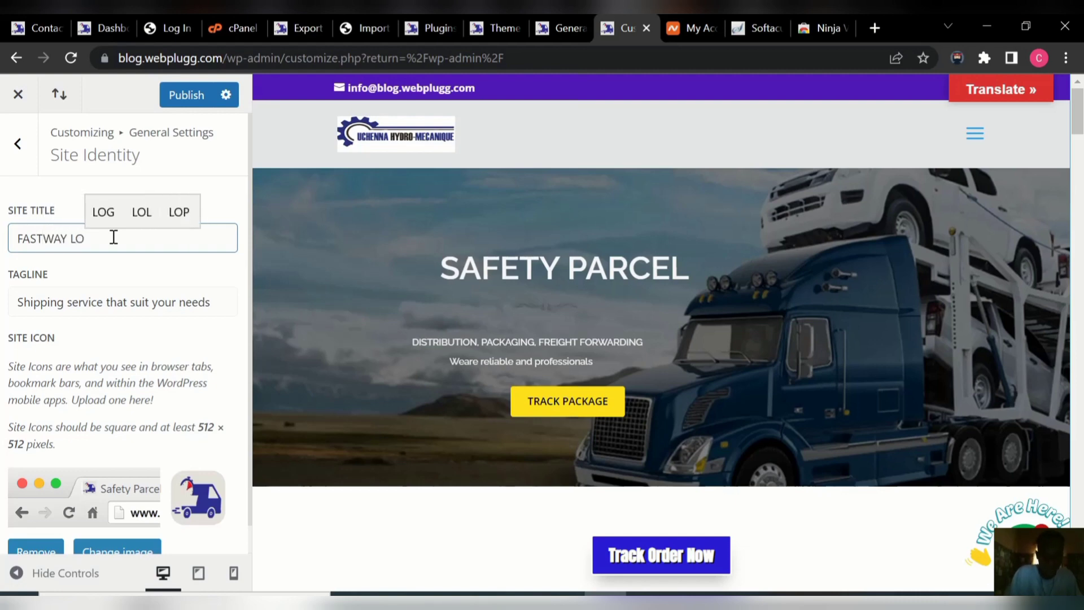
key("BackSpace")
key("BackSpace")
type("DE")
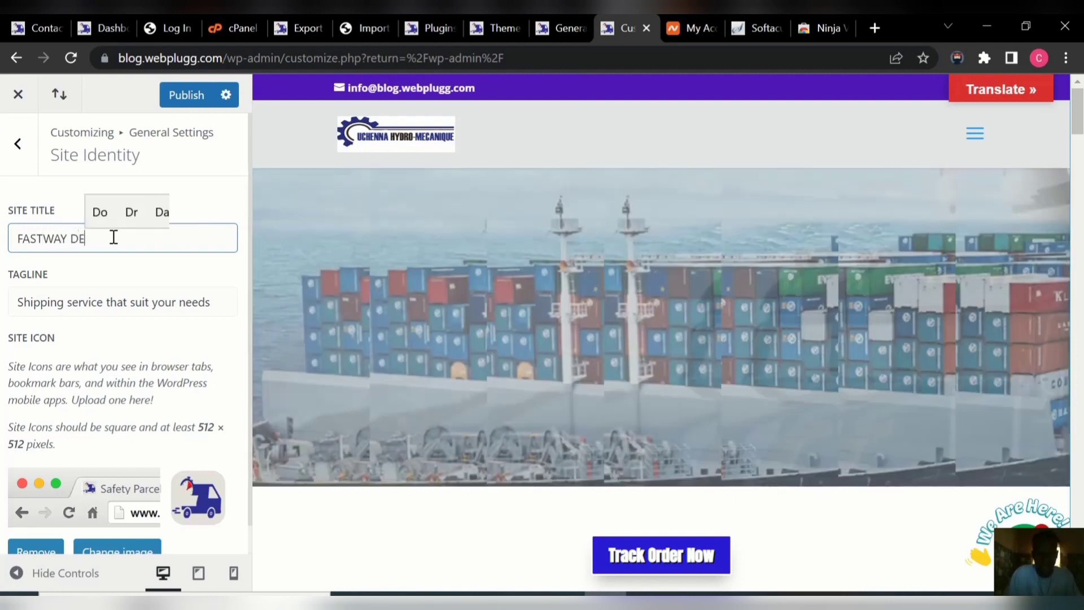
type("LIVERY")
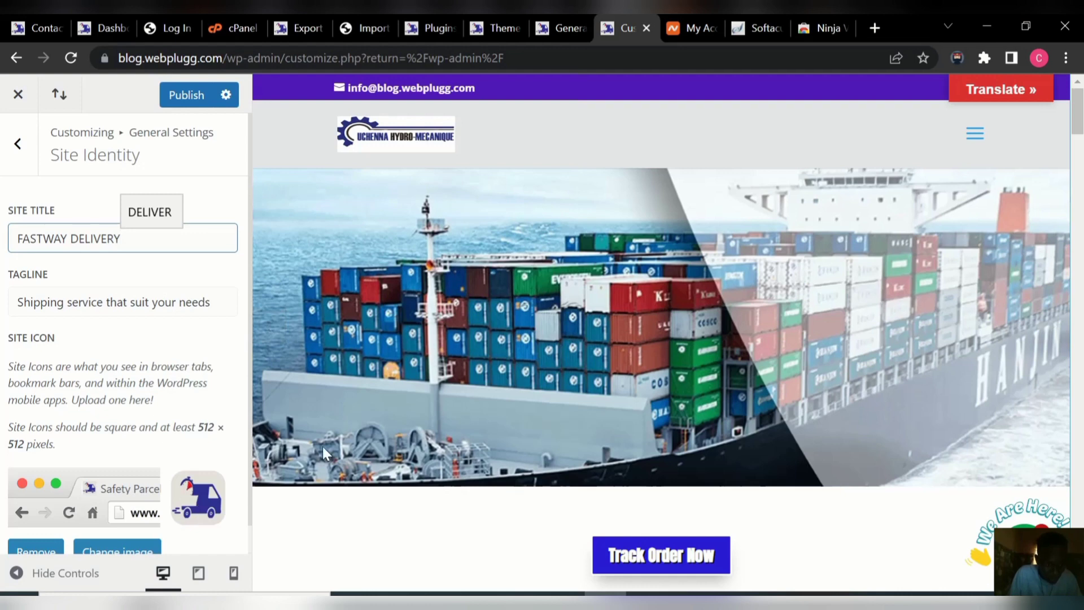
left_click(187, 96)
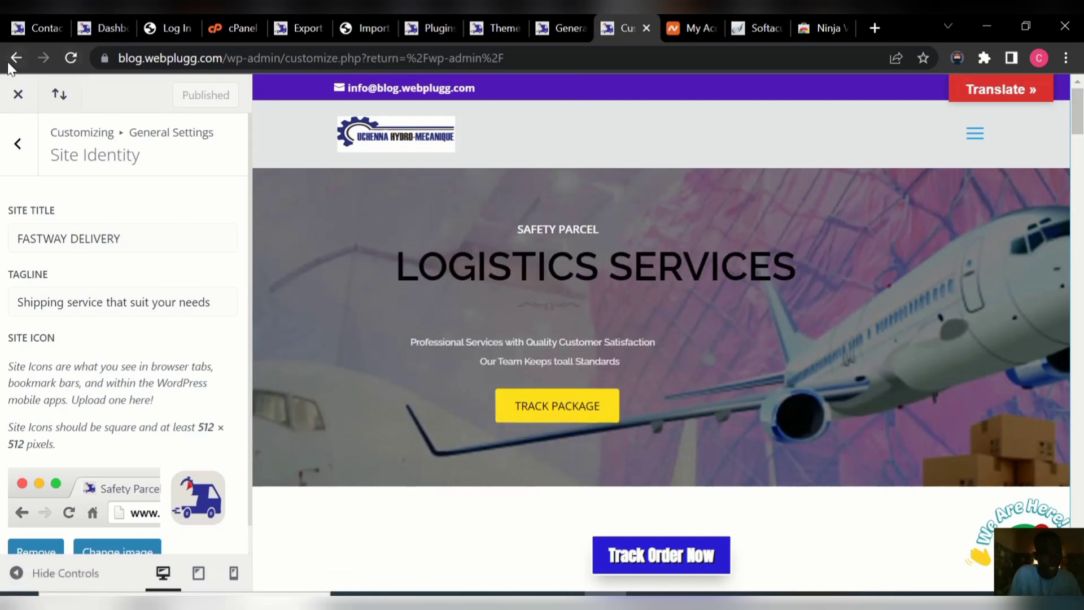
left_click(19, 100)
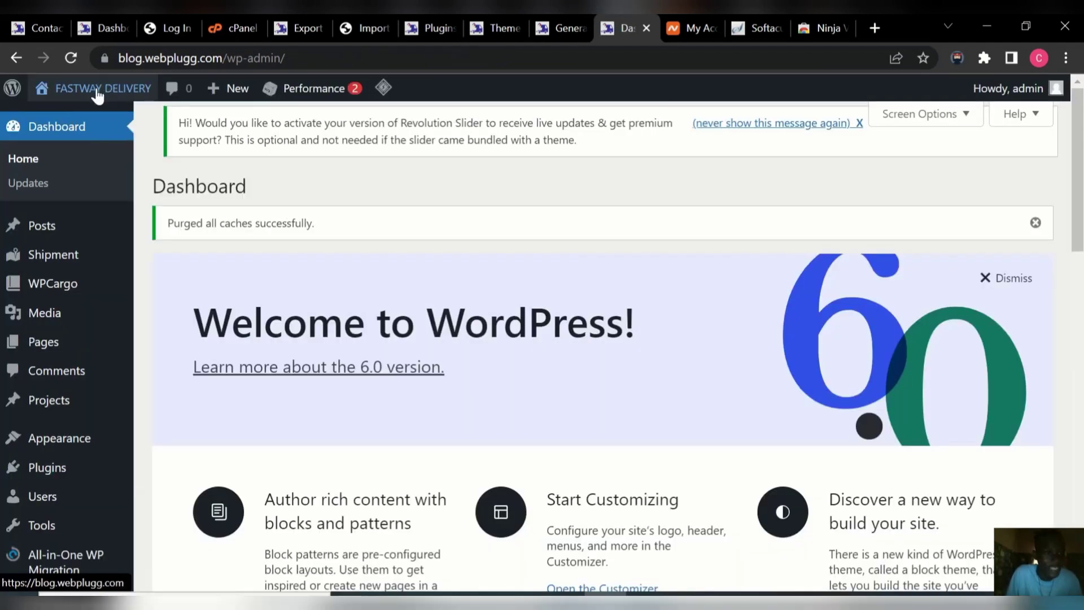
Open Customizer > General Settings > Site Identity and scroll to the Site Icon setting.
mouse_move(81, 92)
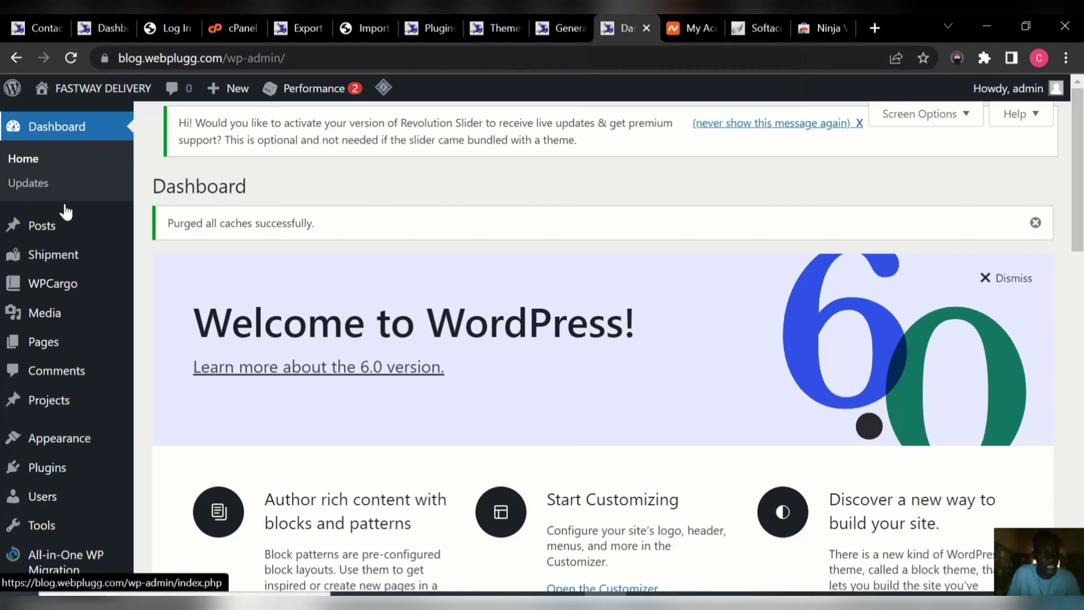
mouse_move(78, 446)
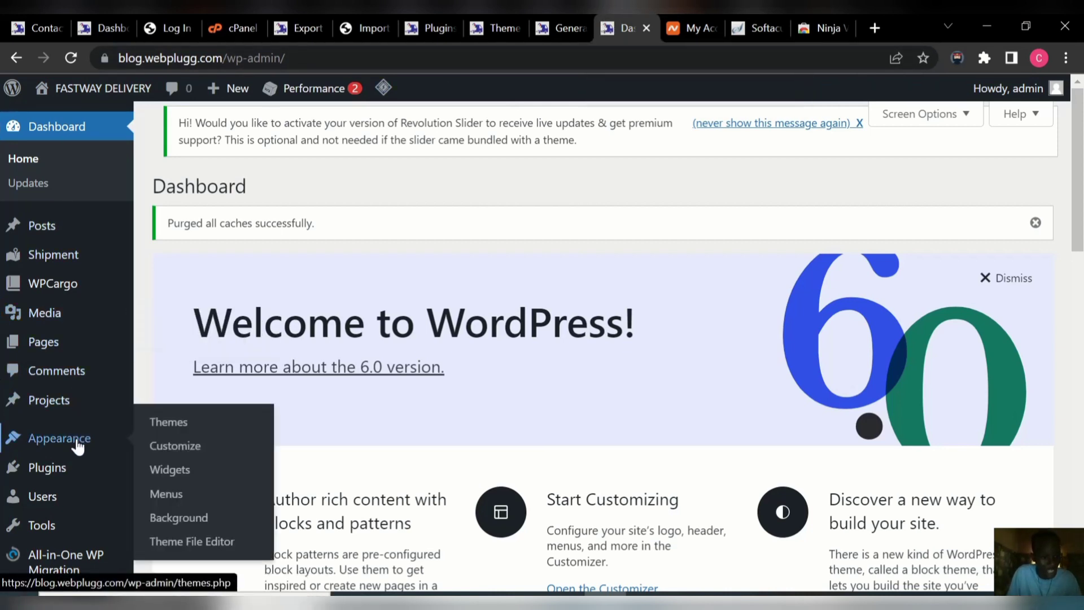
left_click(174, 451)
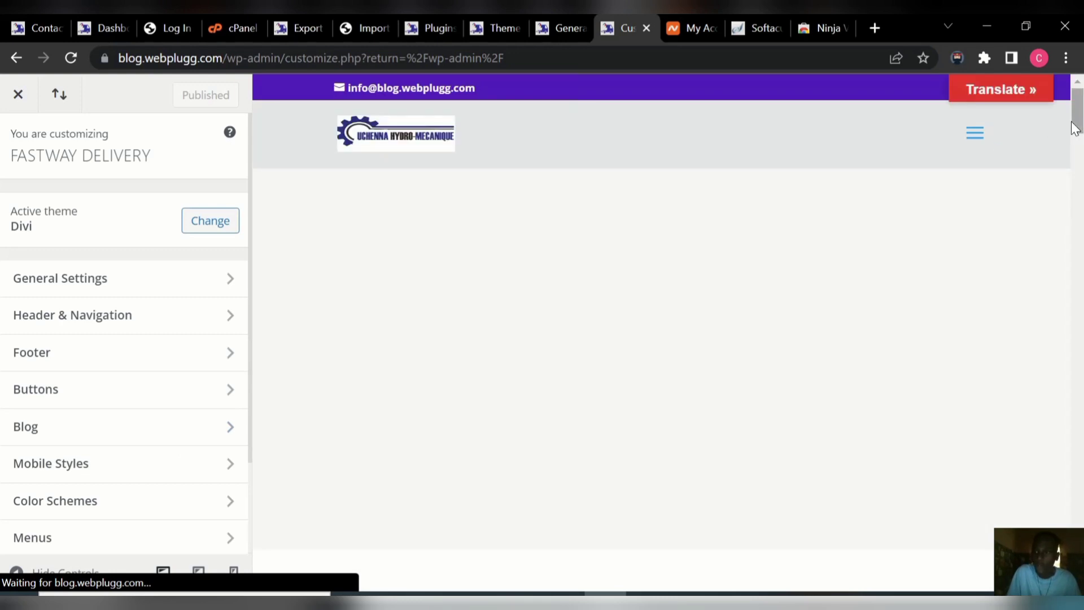
left_click(232, 280)
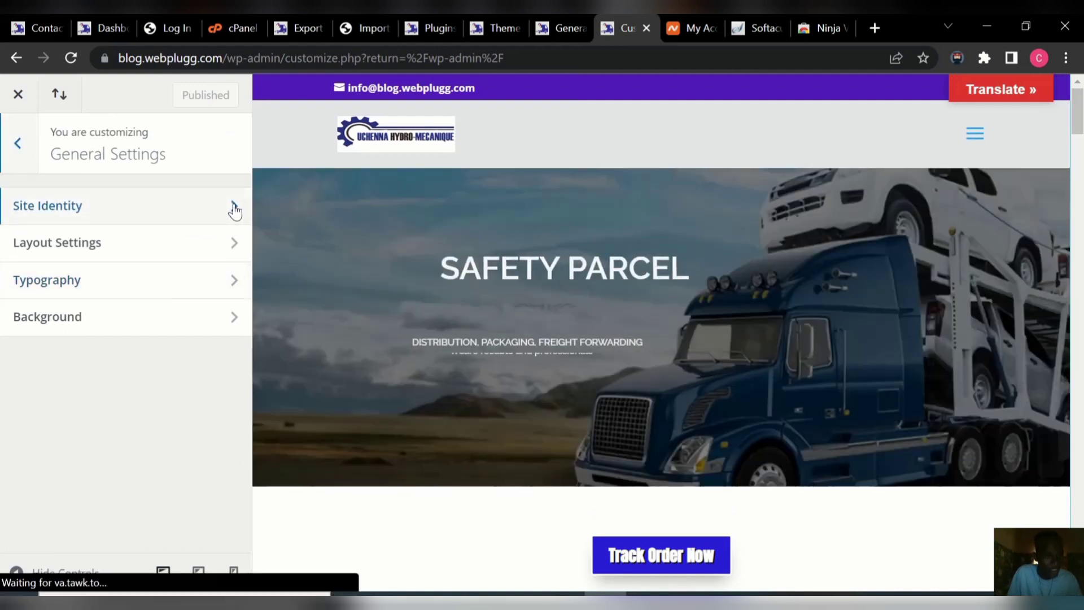
left_click(234, 208)
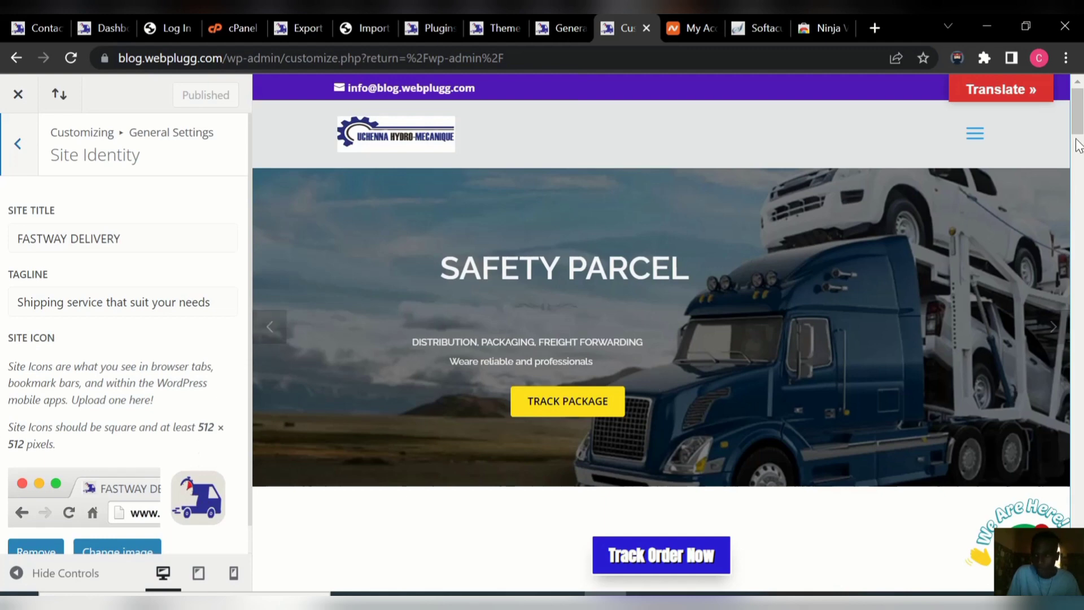
left_click_drag(1076, 134, 1076, 158)
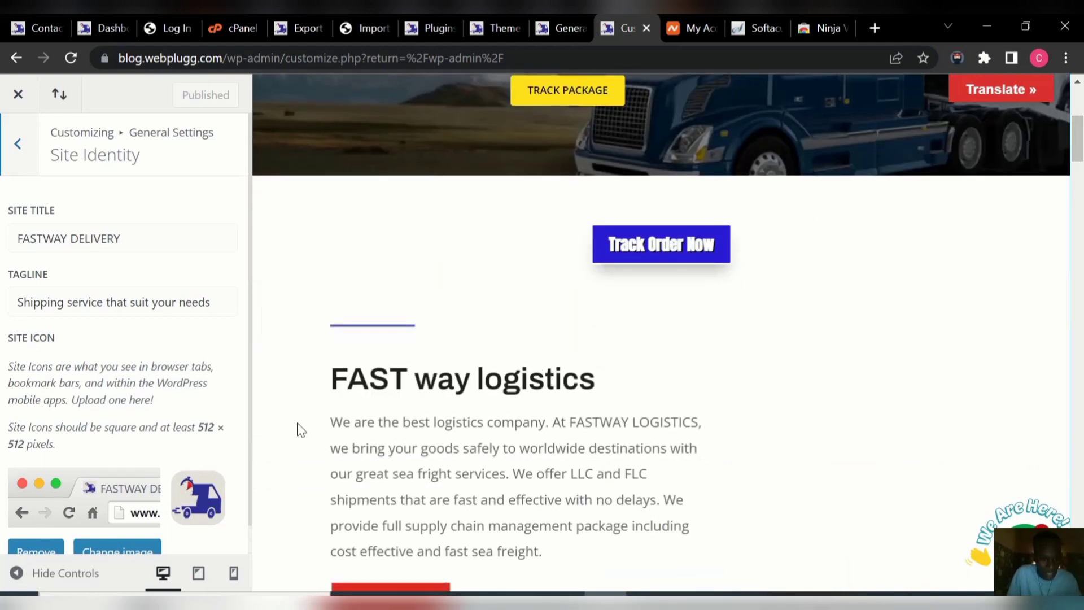
scroll(248, 434, "down", 1)
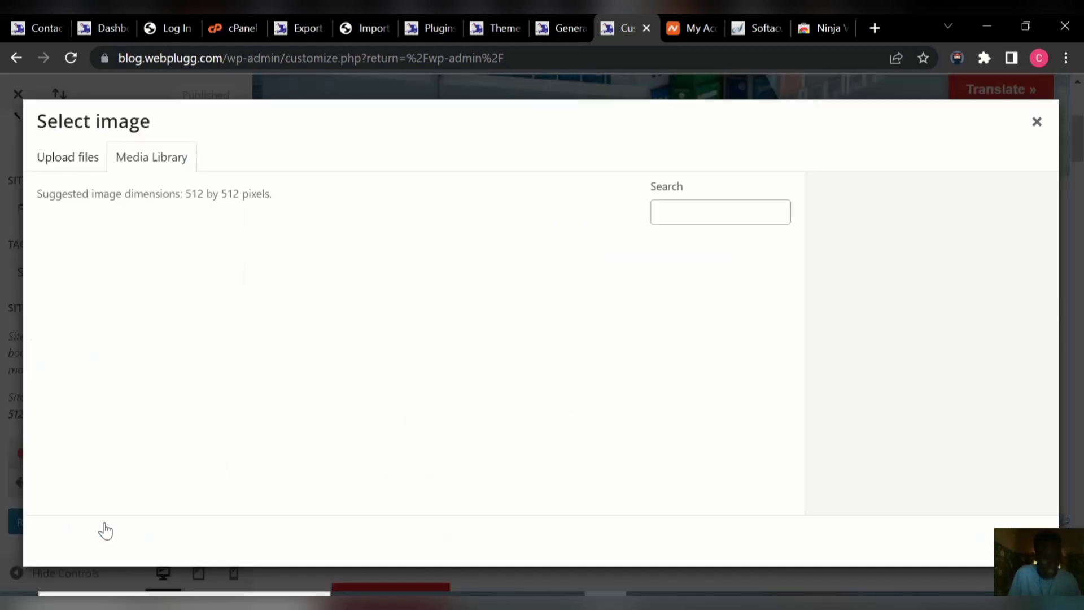
Set CLIENT-LOGO as site icon, cropped over the gear portion, and publish it.
left_click(106, 525)
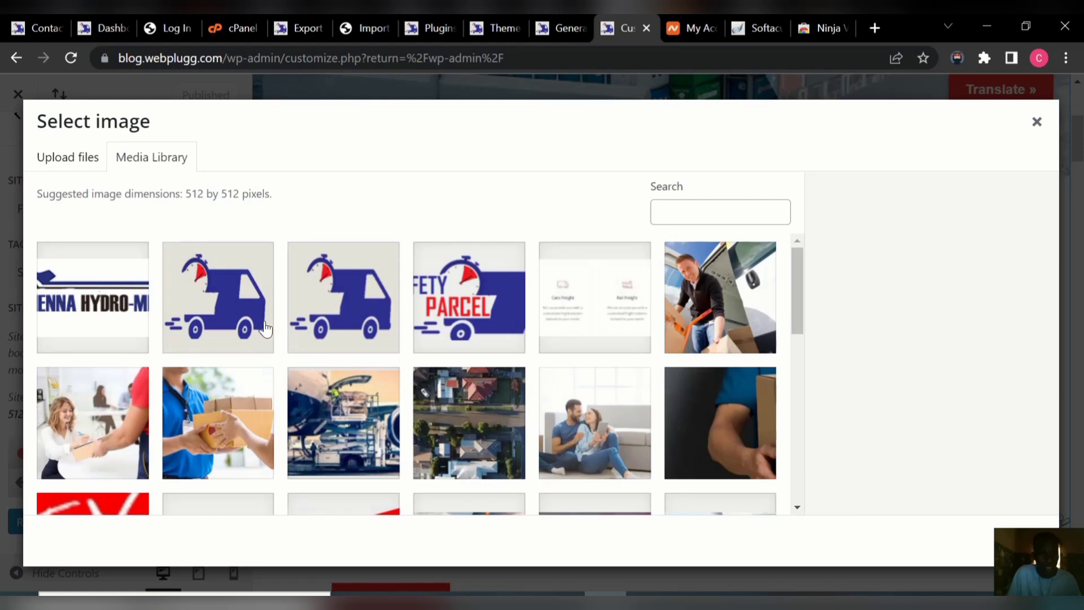
left_click(99, 310)
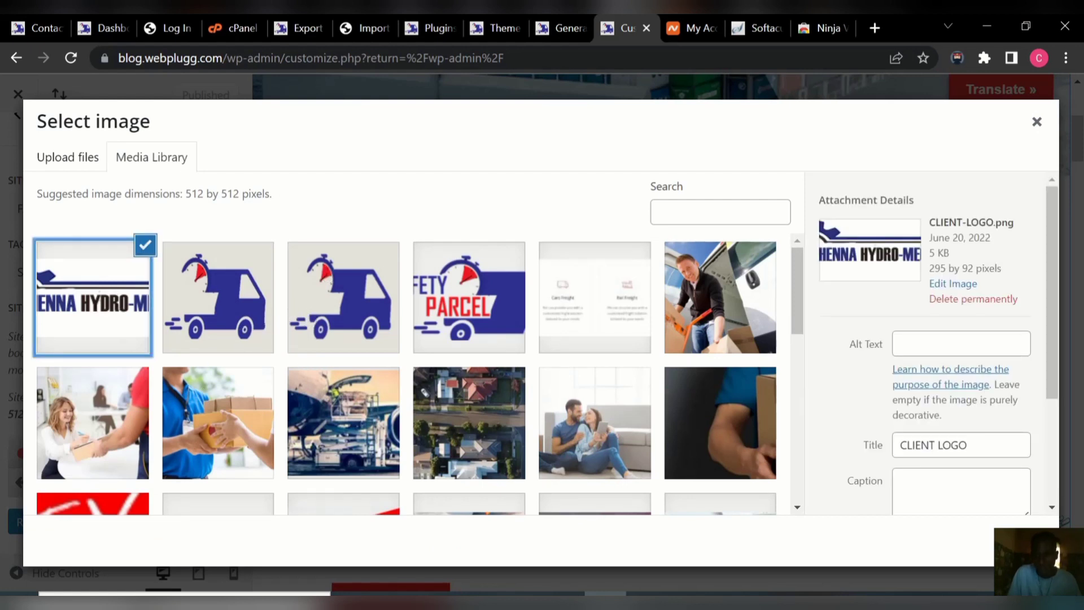
left_click(1023, 542)
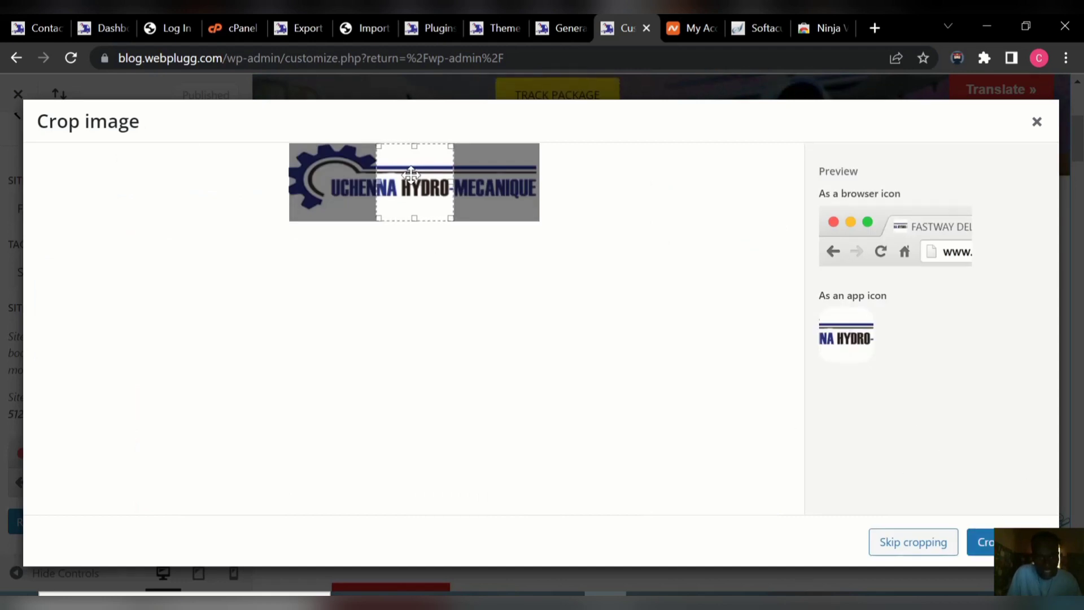
left_click_drag(402, 185, 330, 185)
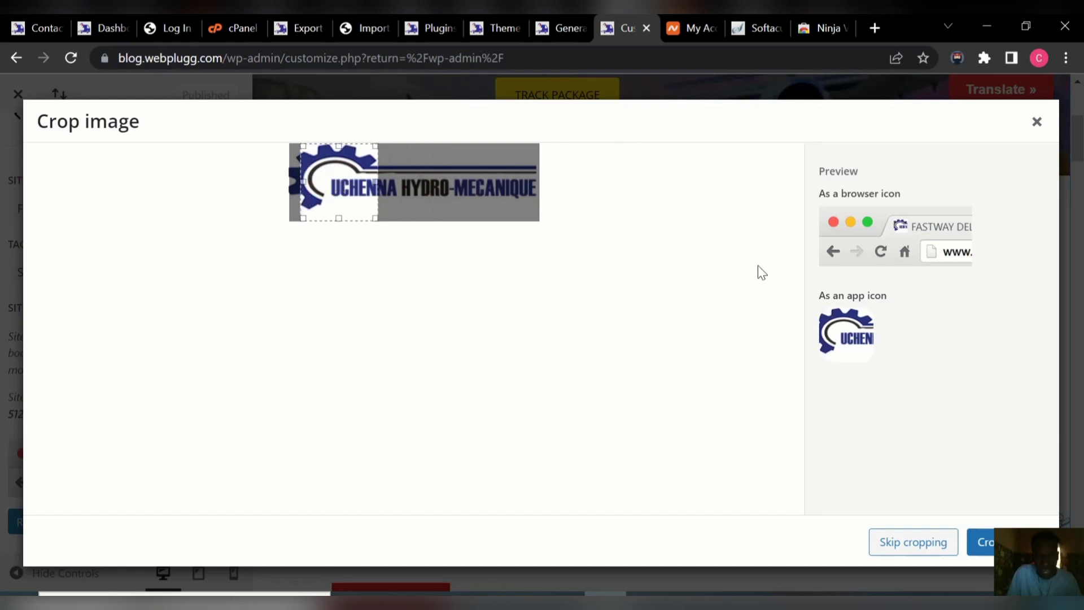
left_click(985, 543)
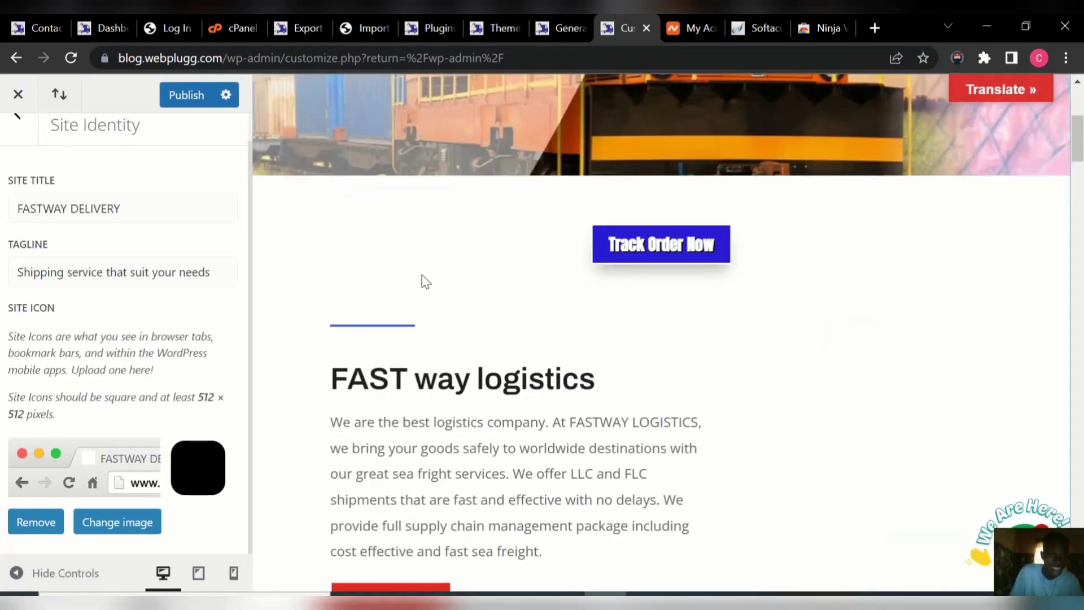
left_click(191, 99)
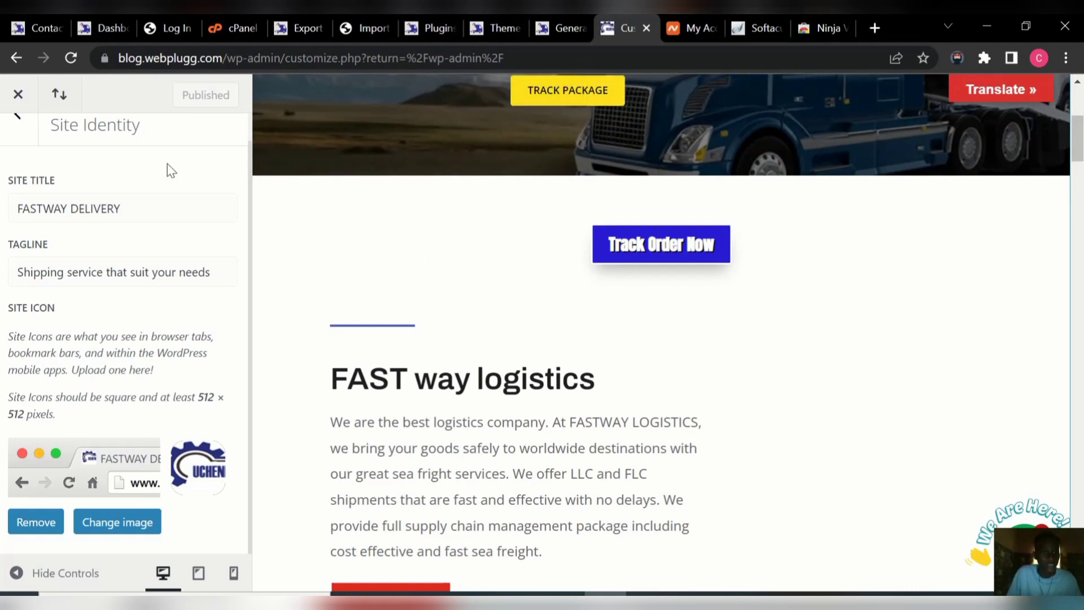
left_click(18, 95)
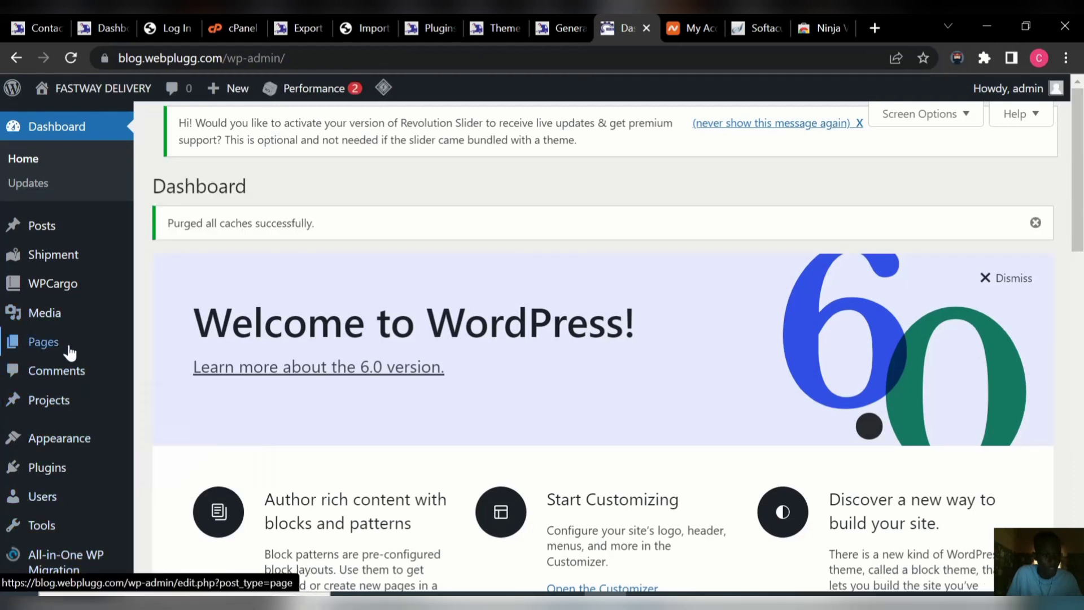
Add a new page titled 'BLOG' and publish it at /blog/.
mouse_move(68, 353)
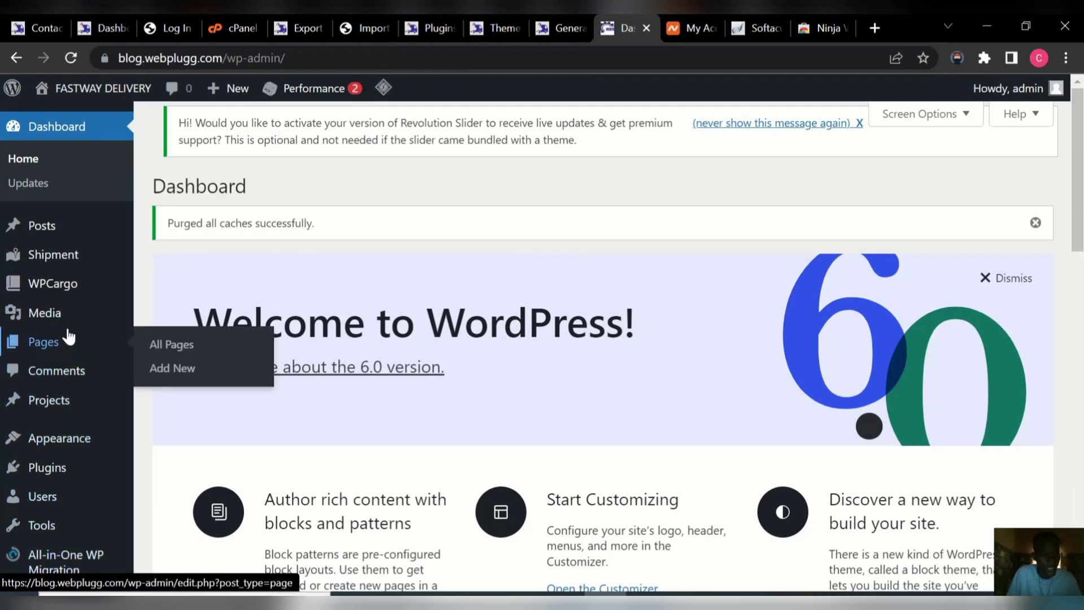
left_click(188, 354)
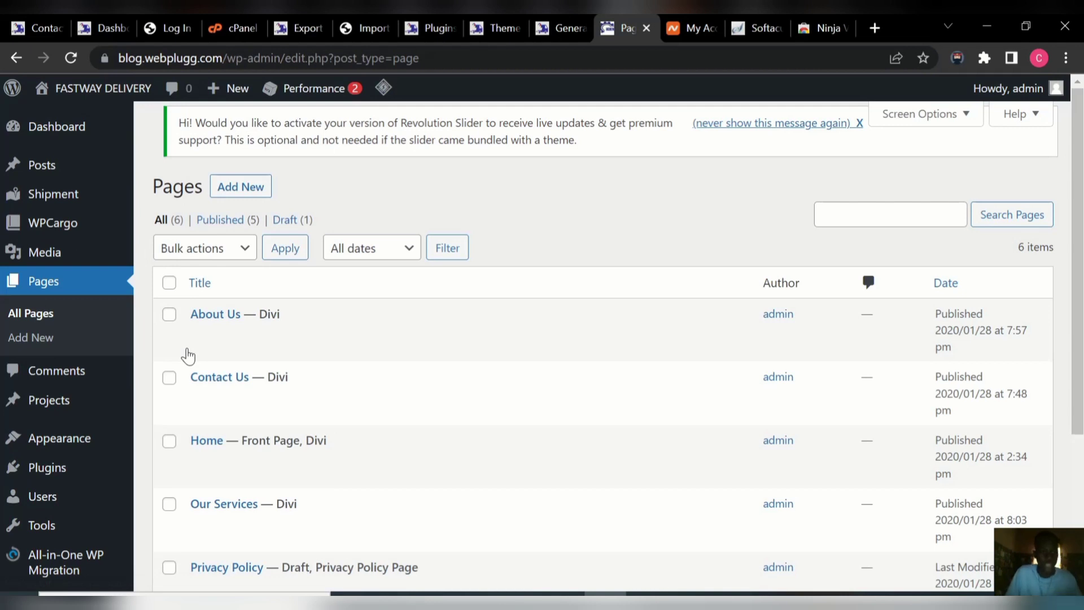
mouse_move(213, 315)
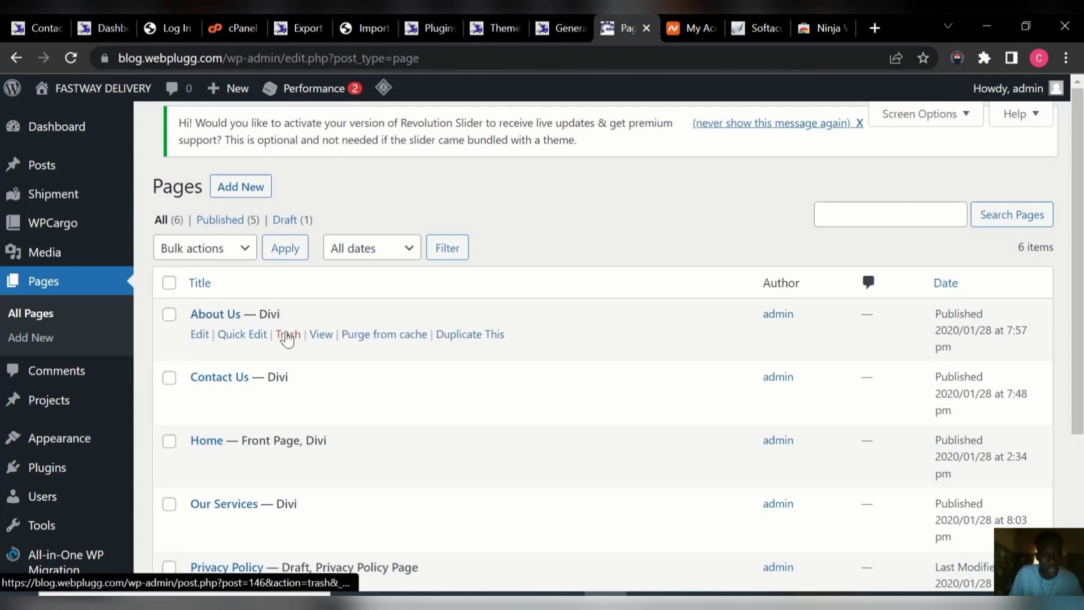
left_click(234, 187)
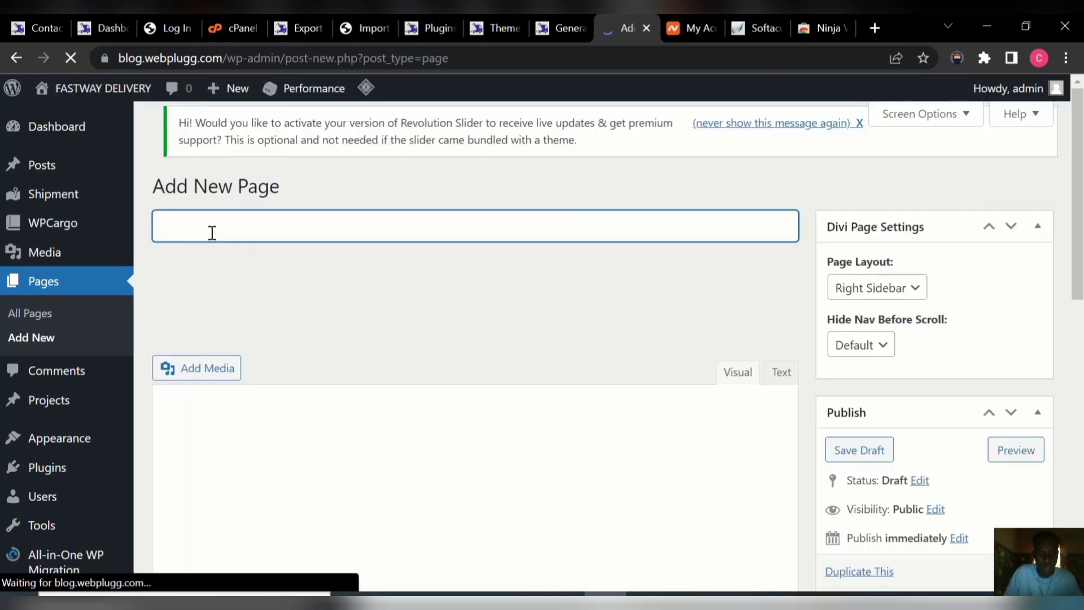
type("BLOG")
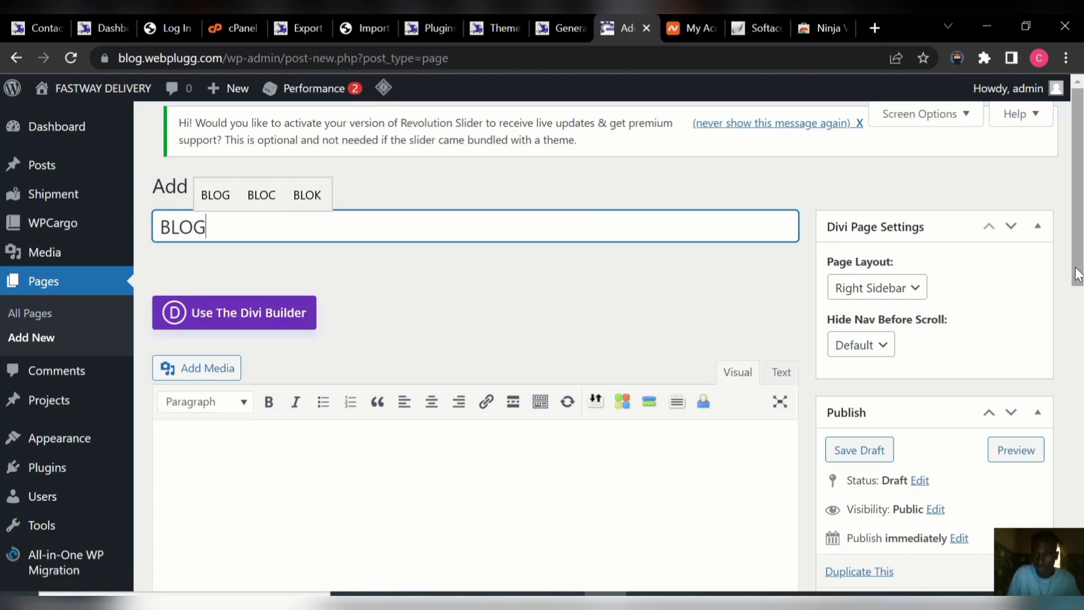
left_click_drag(1079, 275, 1079, 388)
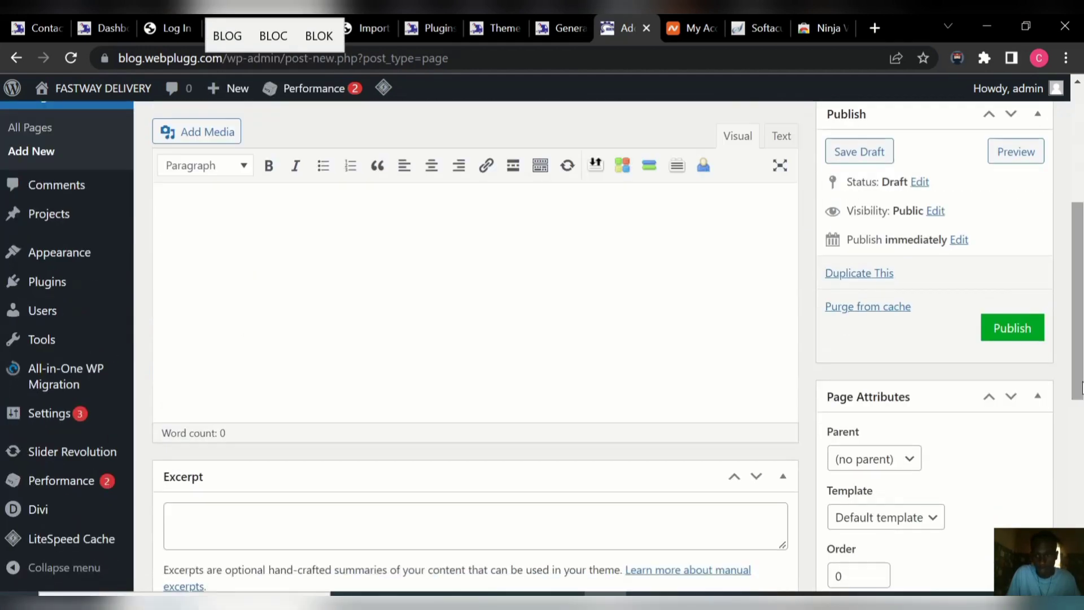
left_click(1012, 329)
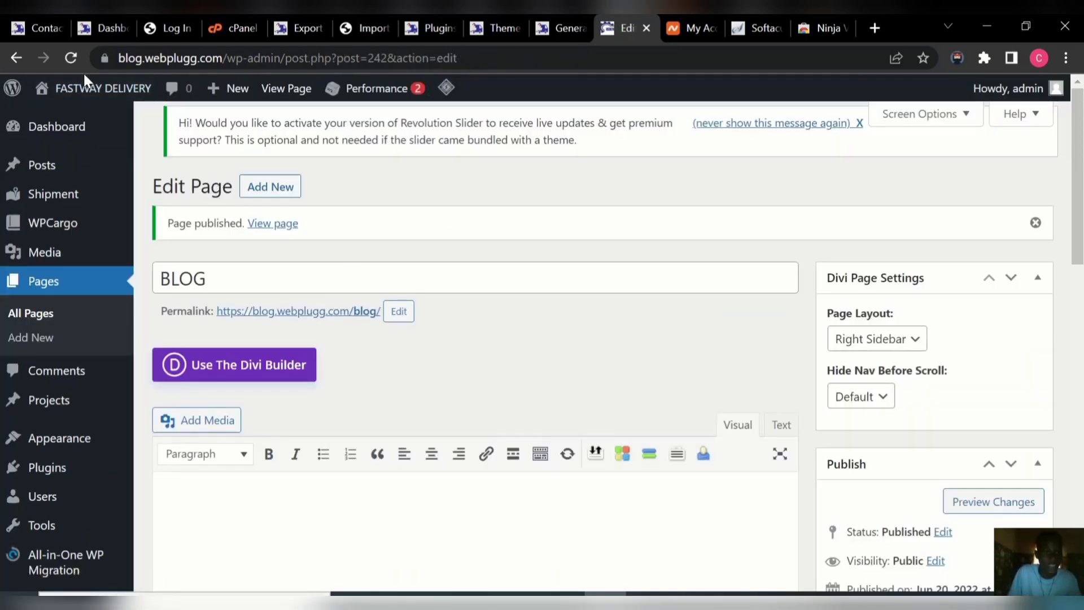
mouse_move(85, 99)
right_click(70, 132)
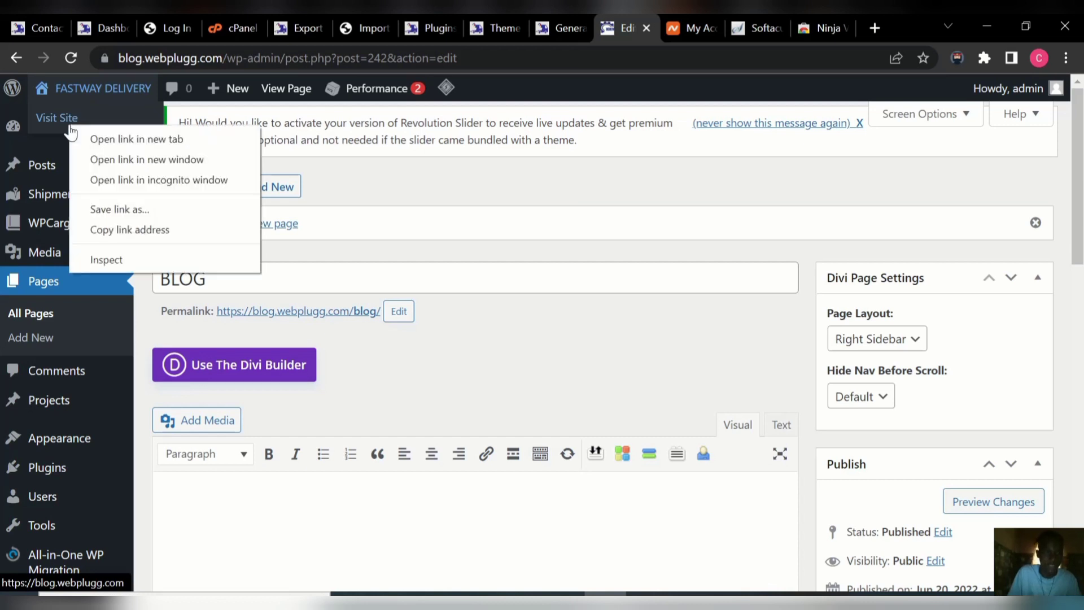
Open the live FASTWAY DELIVERY home page in a new tab to see the BLOG menu link.
left_click(107, 139)
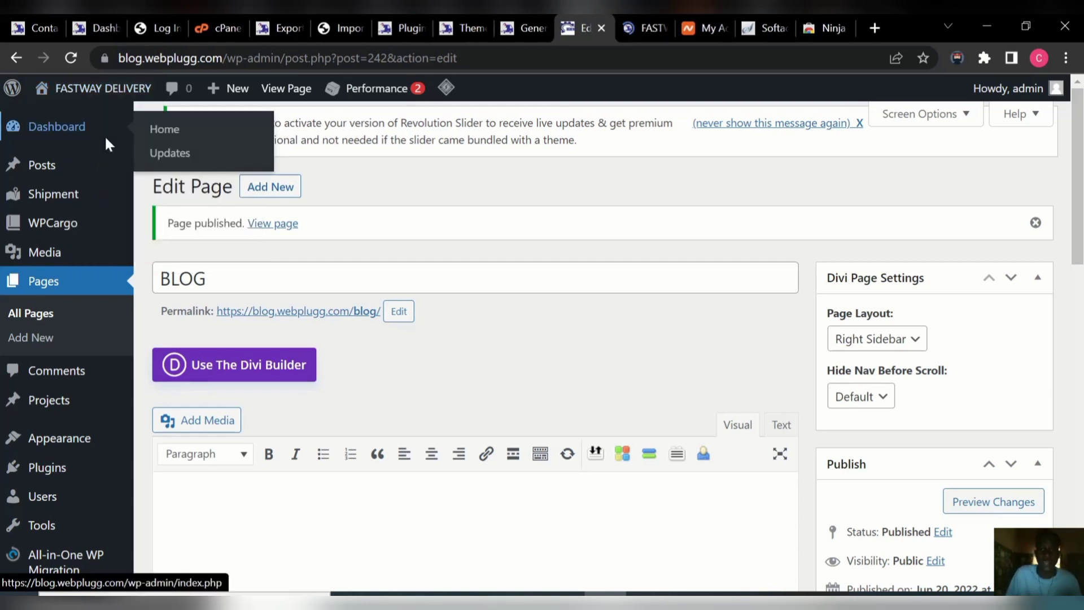
left_click(630, 31)
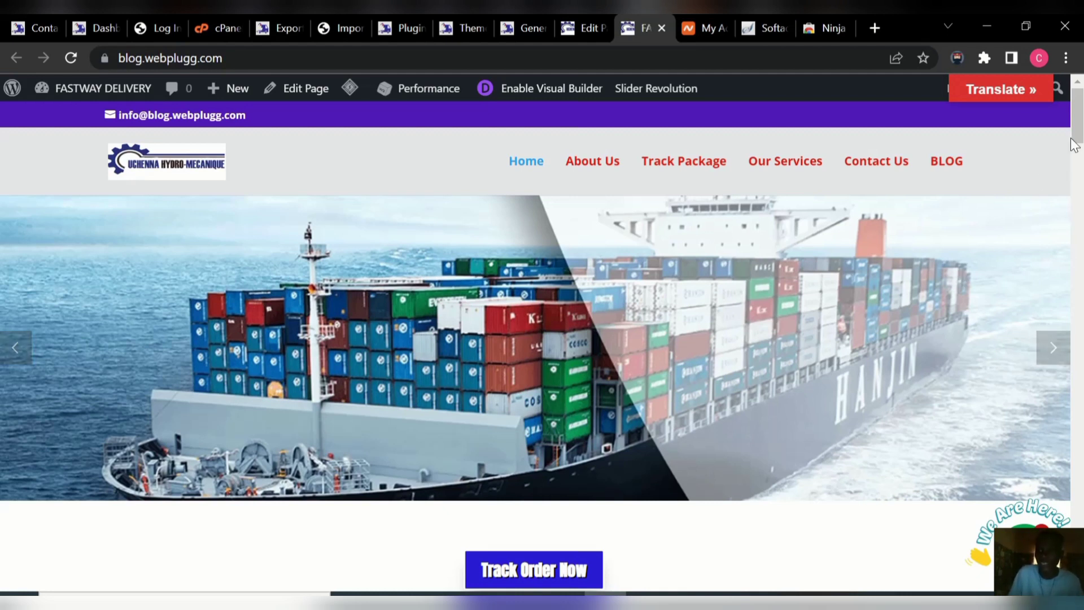
left_click_drag(1078, 136, 1077, 163)
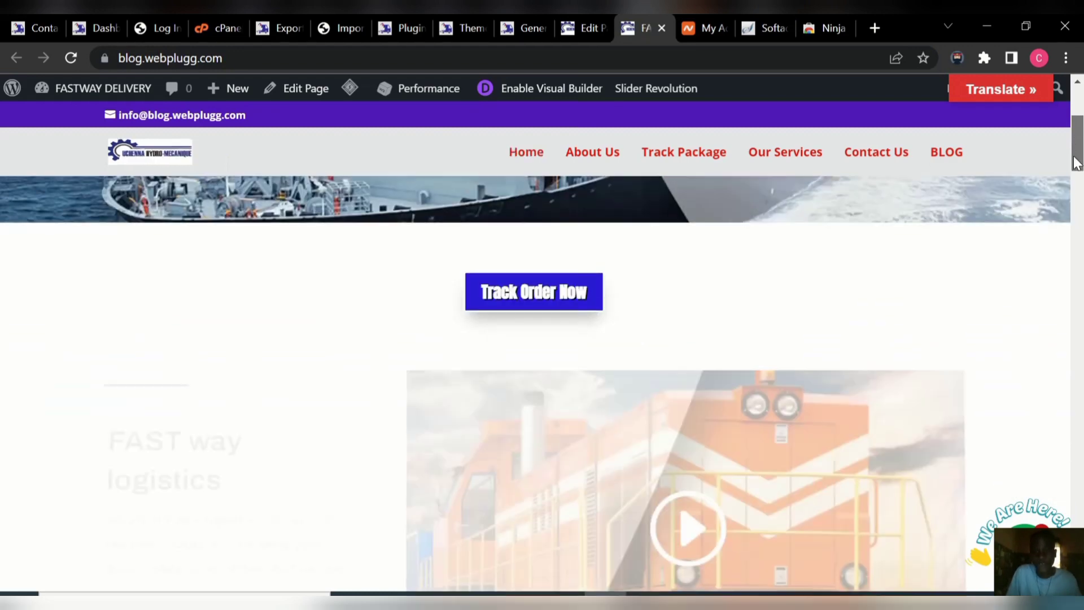